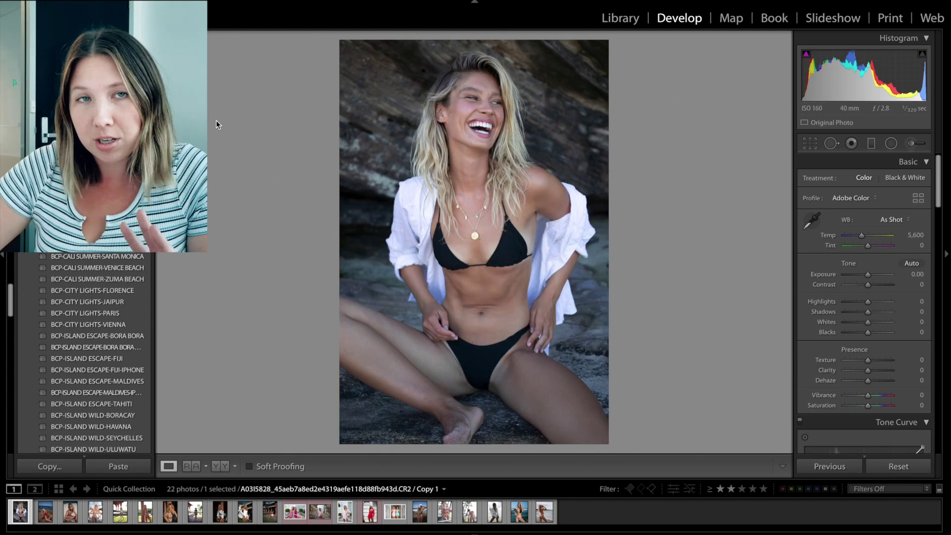
# Step: Apply the BCP-CALI SUMMER-PALISADES preset to the photo of the woman in the white shirt
pyautogui.scroll(1, 95, 342)
pyautogui.scroll(8, 95, 342)
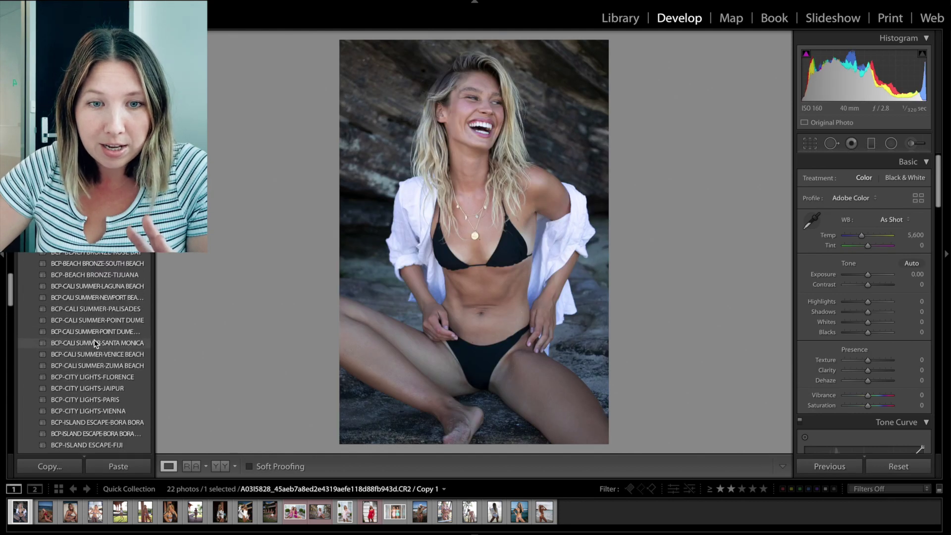
pyautogui.scroll(-1, 95, 342)
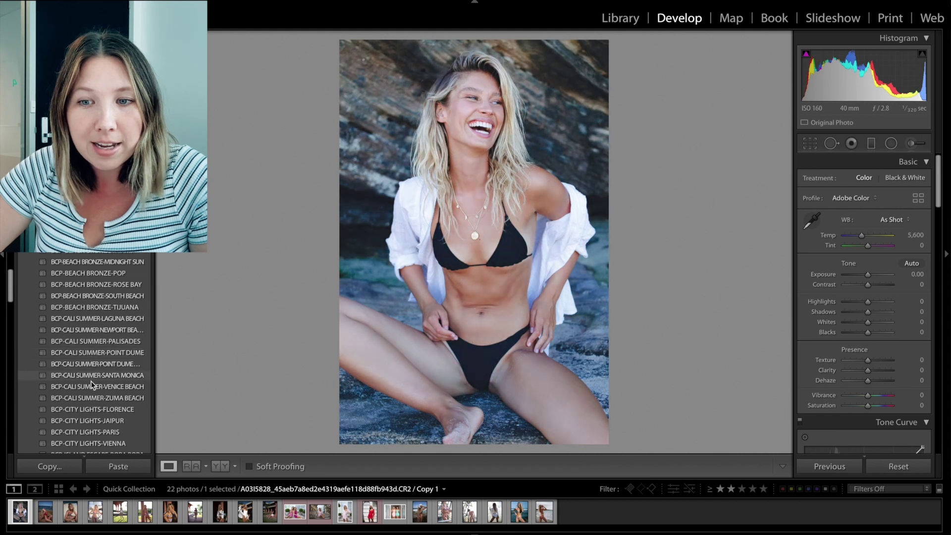
pyautogui.click(94, 398)
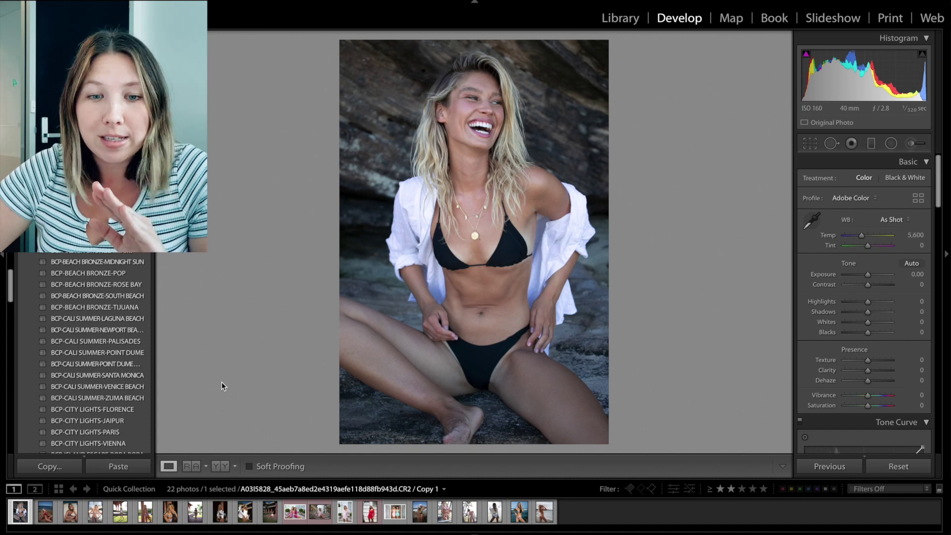
pyautogui.moveTo(142, 345)
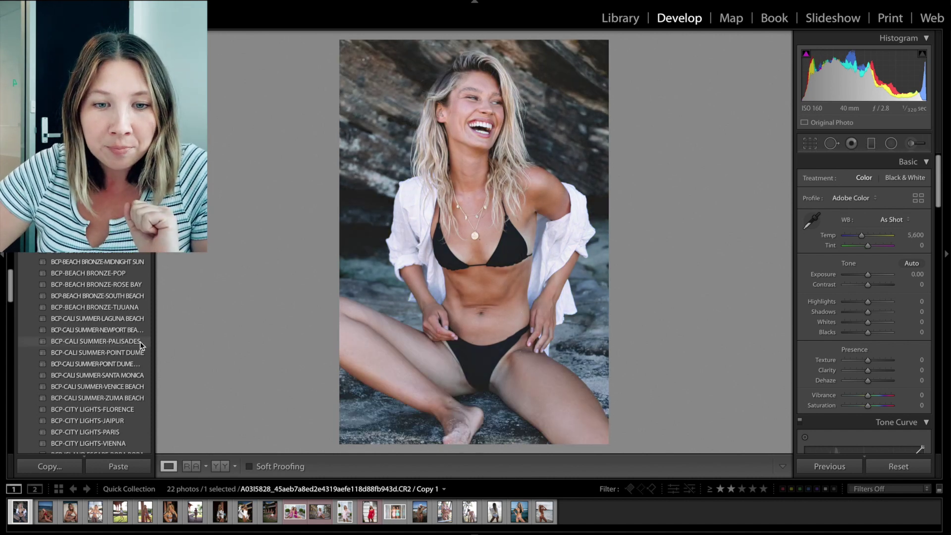
pyautogui.click(139, 340)
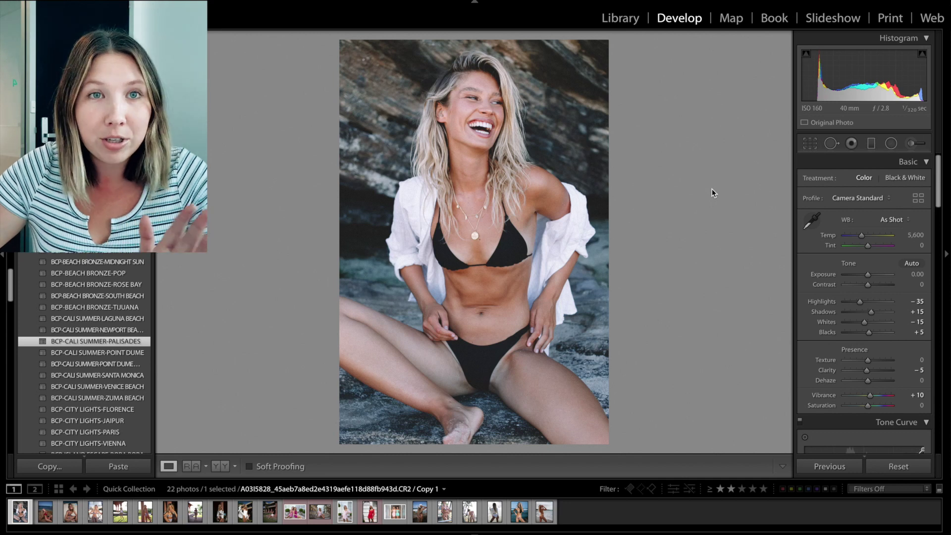
# Step: Compare the preset edit of the white-shirt photo with its before version
pyautogui.press('\\')
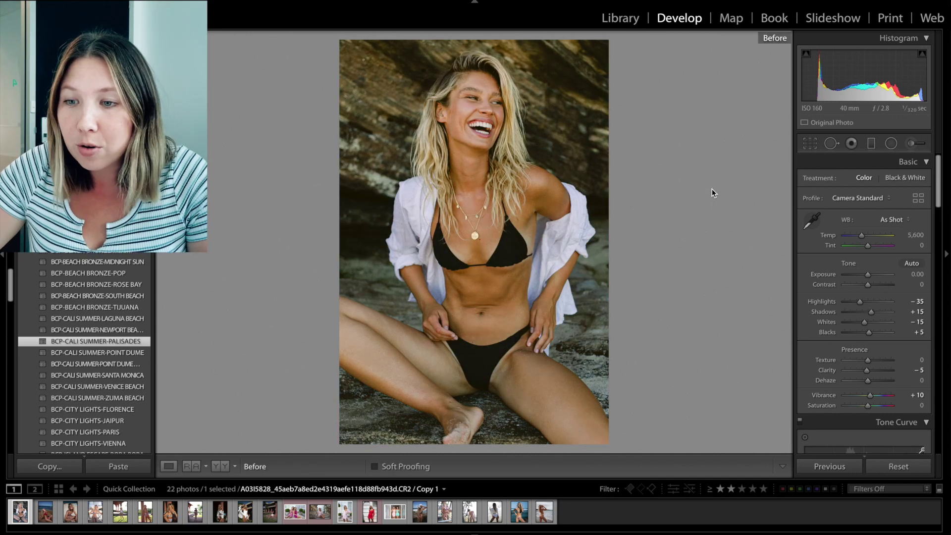
pyautogui.press('\\')
pyautogui.press('\\')
pyautogui.press('\\')
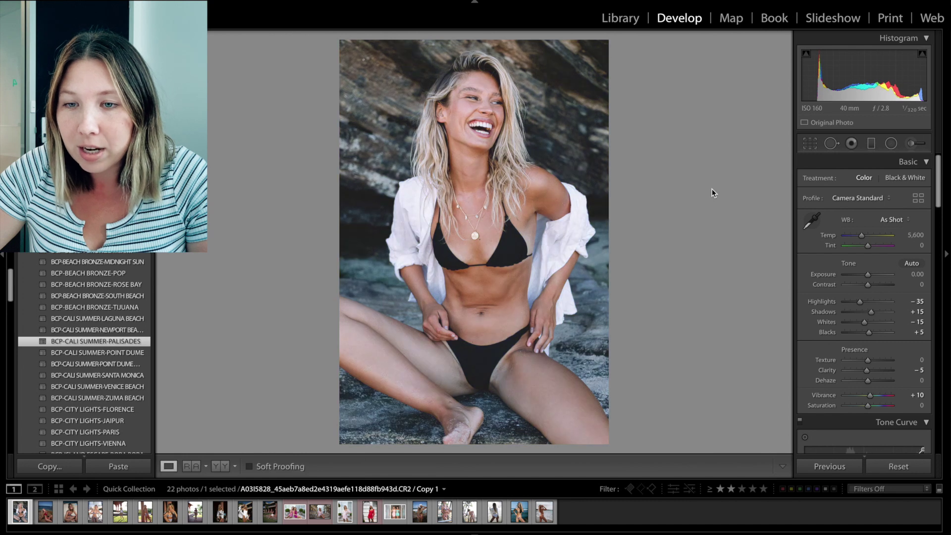
# Step: Reset the white-shirt photo, reapply the BCP-CALI SUMMER-PALISADES preset with Temp set to 6,402
pyautogui.click(899, 466)
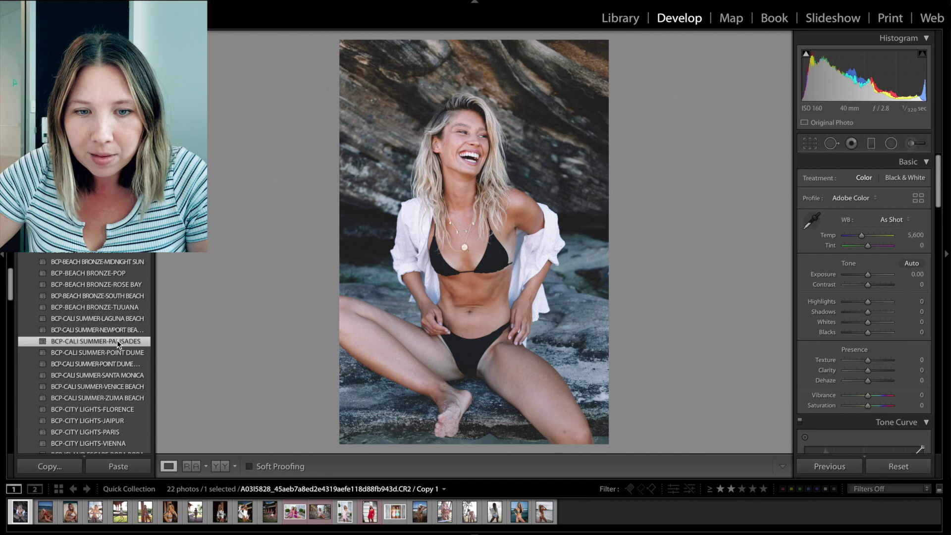
pyautogui.click(117, 340)
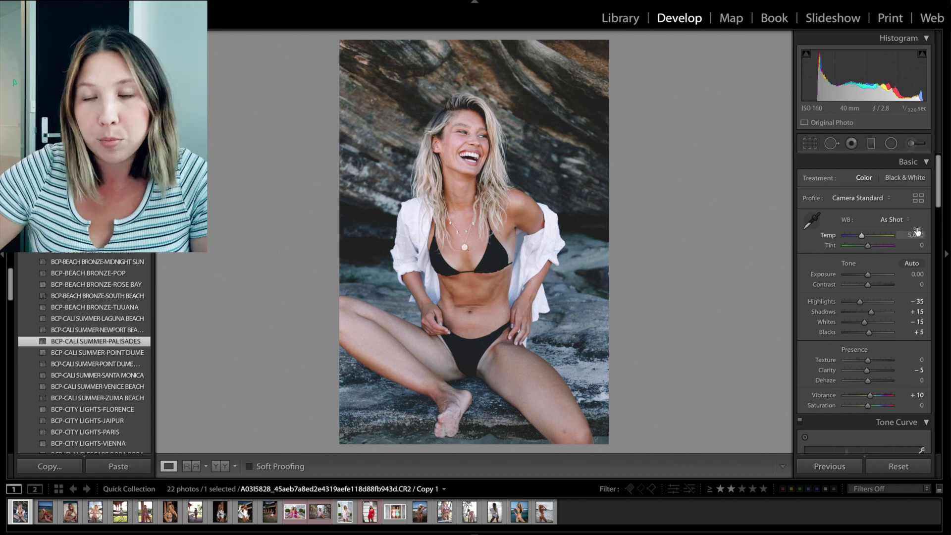
pyautogui.moveTo(915, 234); pyautogui.dragTo(922, 234)
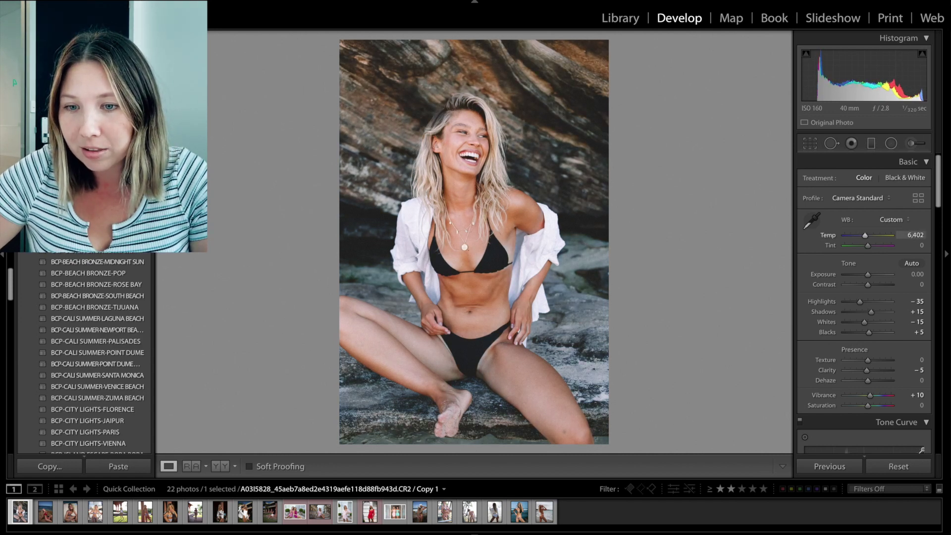
# Step: Crop the white-shirt photo to the 4 x 5 / 8 x 10 aspect and reposition the frame closer around the woman
pyautogui.click(810, 144)
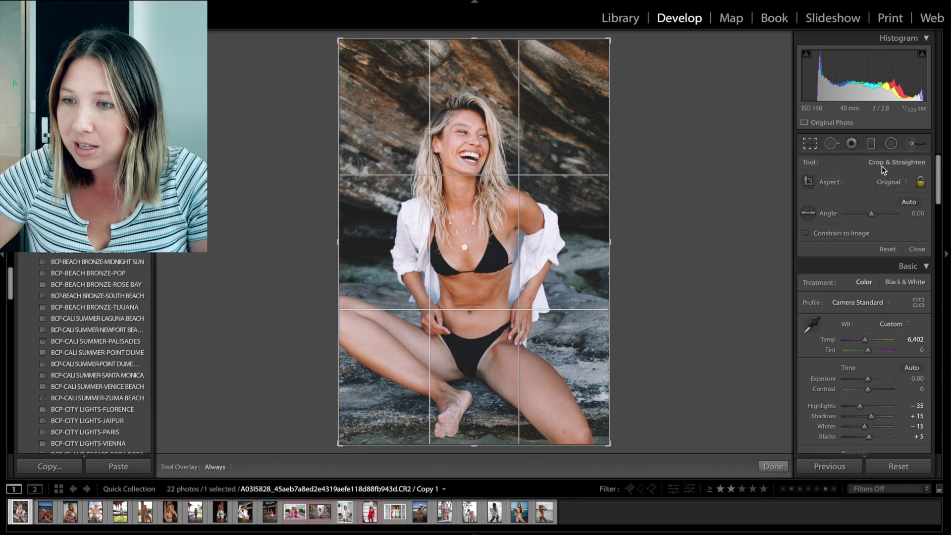
pyautogui.click(885, 183)
pyautogui.click(887, 210)
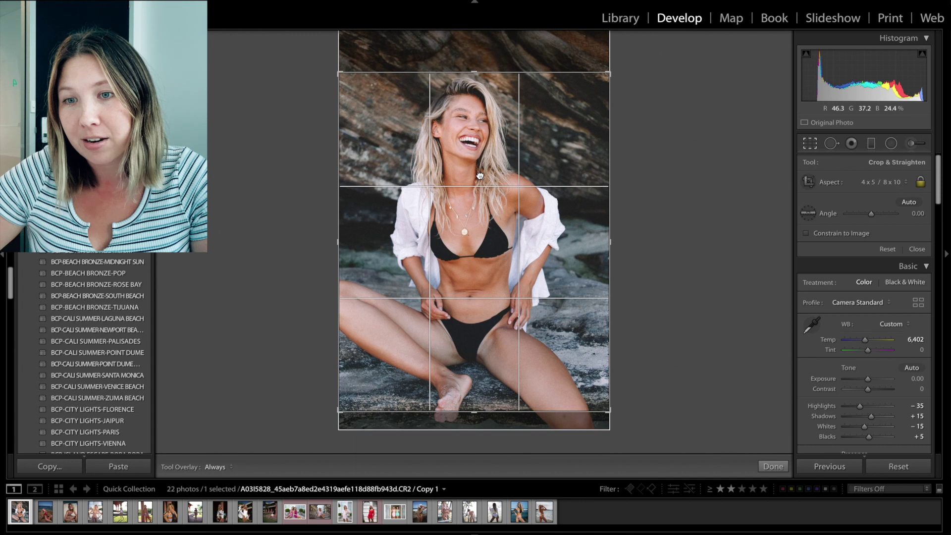
pyautogui.moveTo(603, 206); pyautogui.dragTo(576, 223)
pyautogui.press('Return')
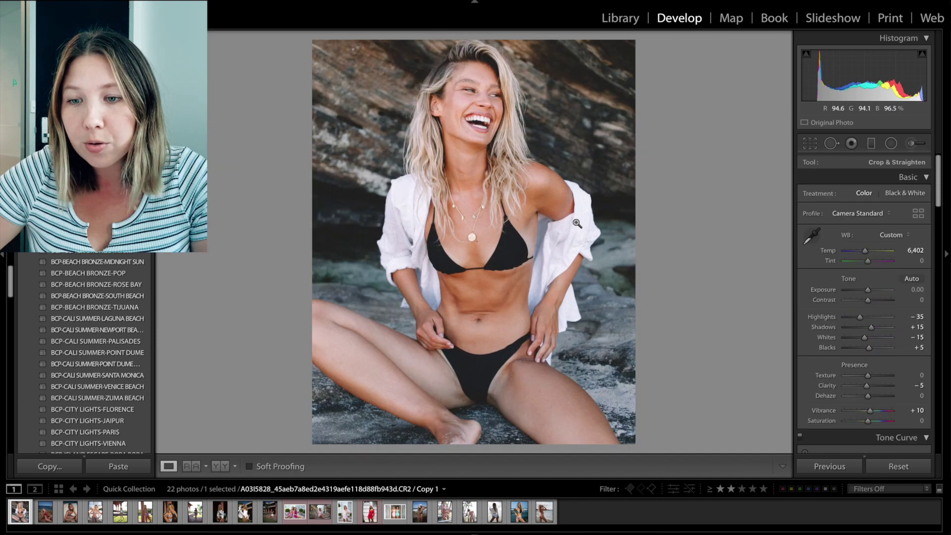
pyautogui.click(810, 144)
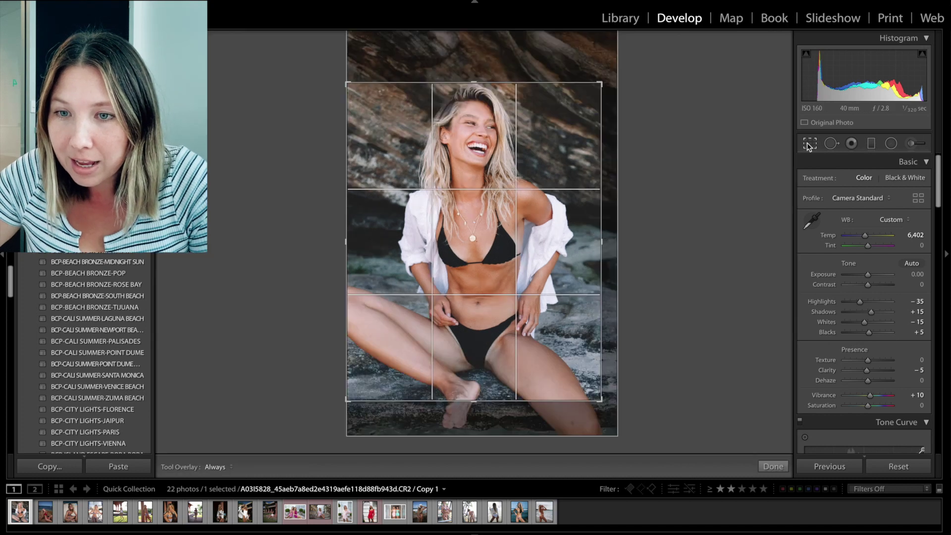
pyautogui.moveTo(460, 176); pyautogui.dragTo(461, 186)
pyautogui.press('Return')
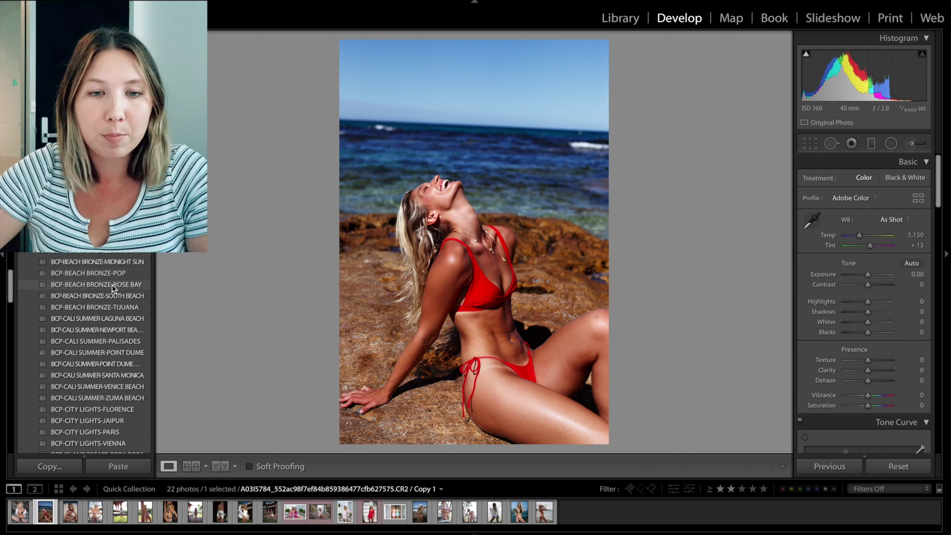
# Step: Apply the BCP-BEACH BRONZE-ROSE BAY preset to the red bikini photo and set Exposure to -0.20
pyautogui.click(112, 284)
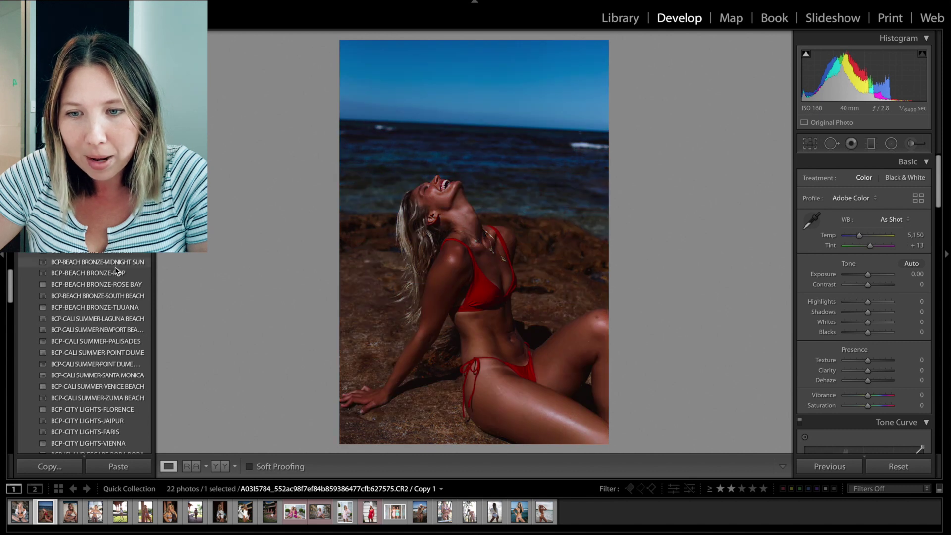
pyautogui.click(119, 284)
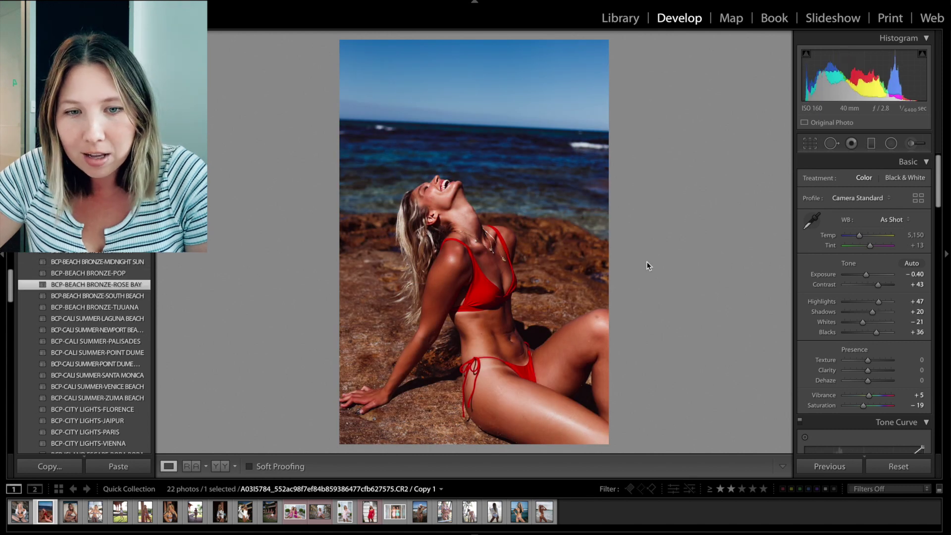
pyautogui.press('=')
pyautogui.press('=')
pyautogui.press('=')
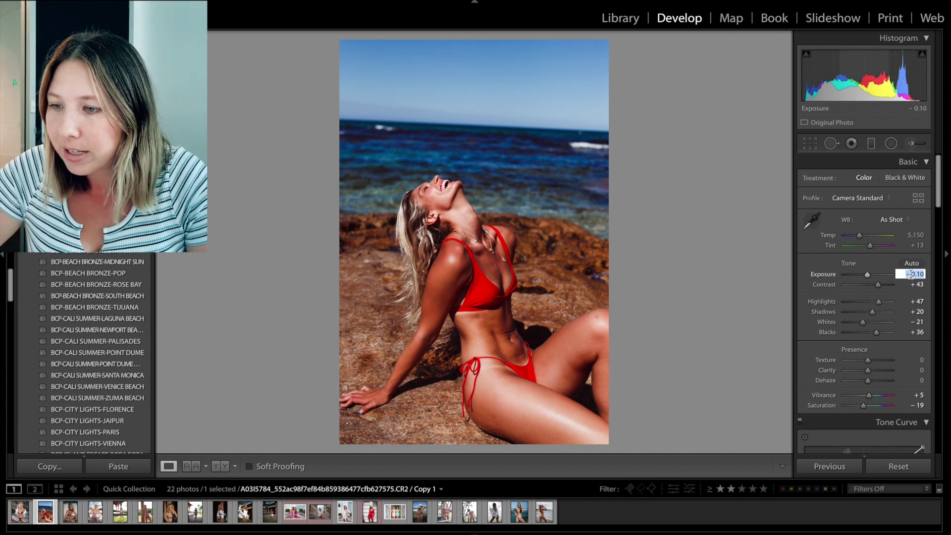
pyautogui.write('0')
pyautogui.press('Return')
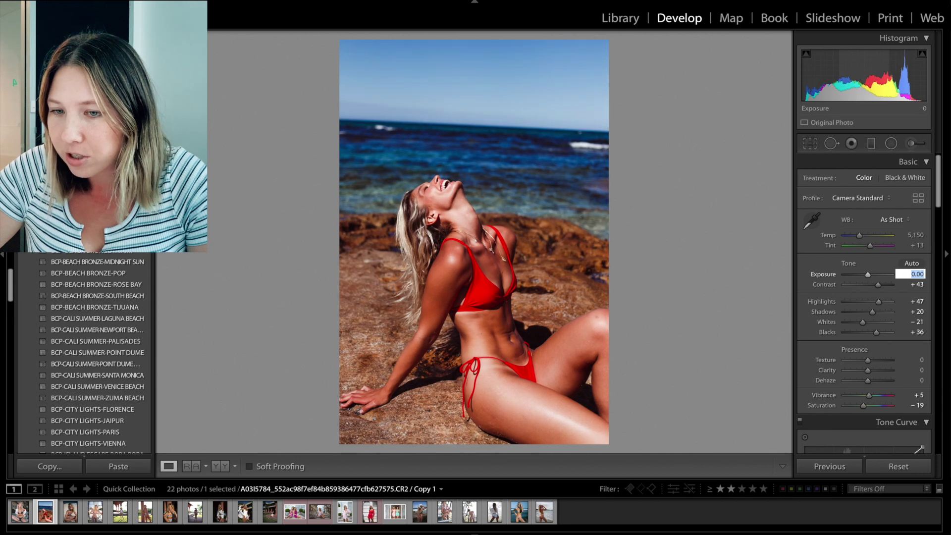
pyautogui.write('-0.2')
pyautogui.press('Return')
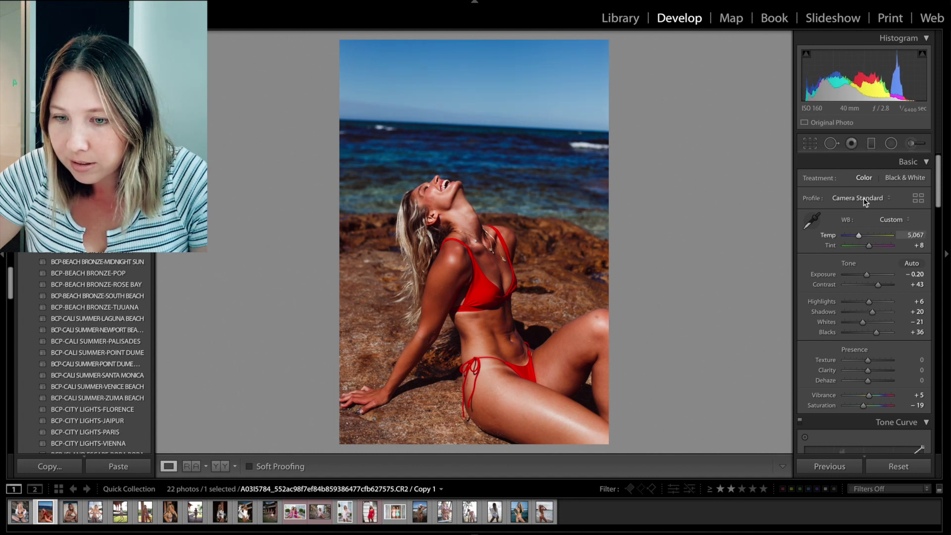
# Step: Crop the red bikini photo tightly to the 4 x 5 / 8 x 10 aspect, straightening the horizon with a -3.78 angle
pyautogui.click(810, 143)
pyautogui.click(903, 179)
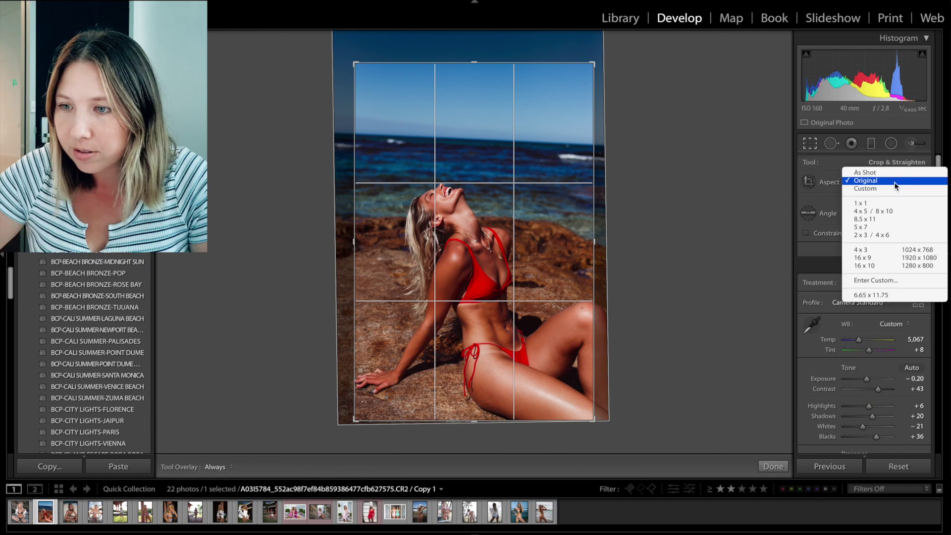
pyautogui.click(891, 212)
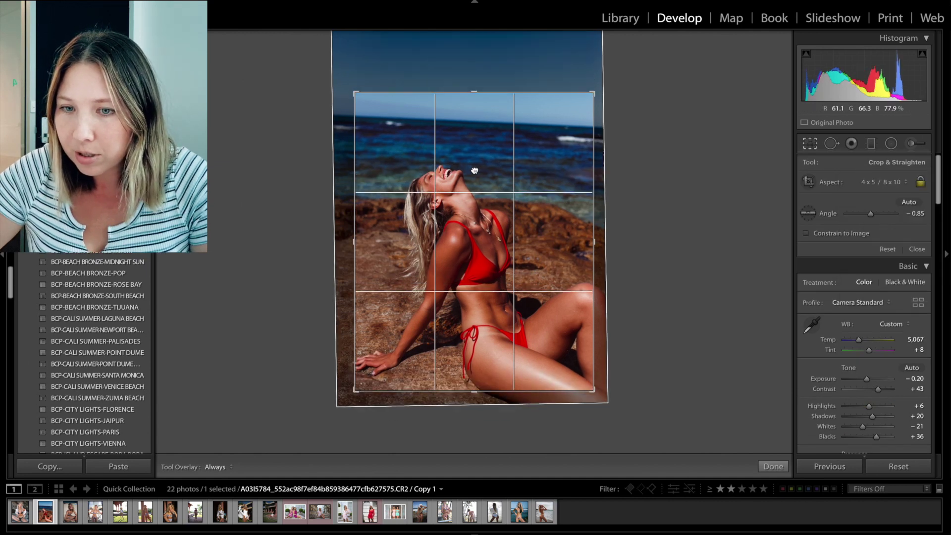
pyautogui.moveTo(637, 165); pyautogui.dragTo(641, 156)
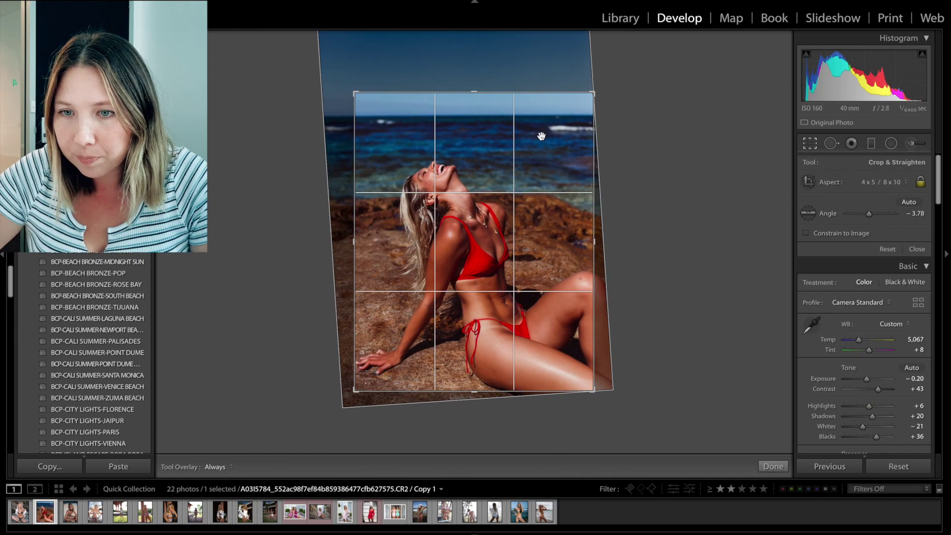
pyautogui.moveTo(525, 94); pyautogui.dragTo(524, 110)
pyautogui.press('Return')
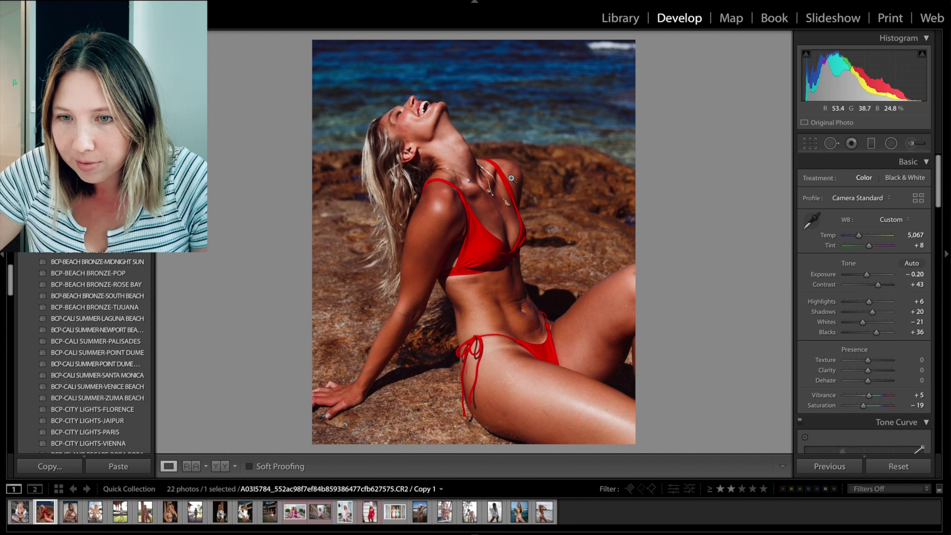
# Step: Compare the edited red bikini photo with its before version
pyautogui.press('\\')
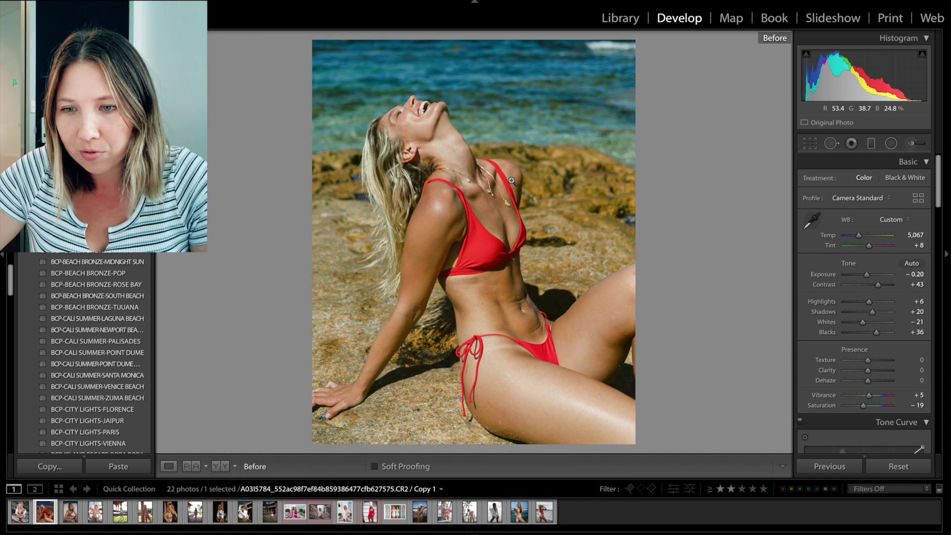
pyautogui.press('\\')
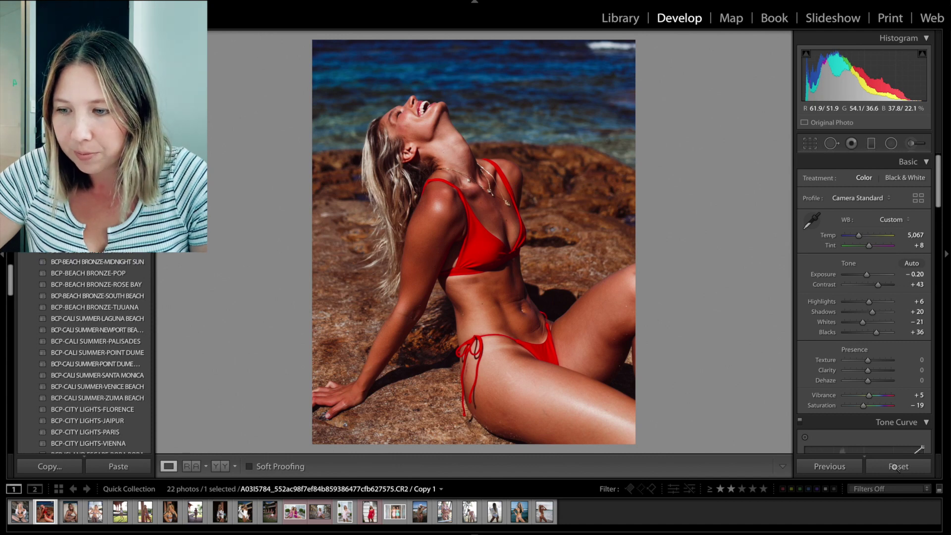
pyautogui.press('\\')
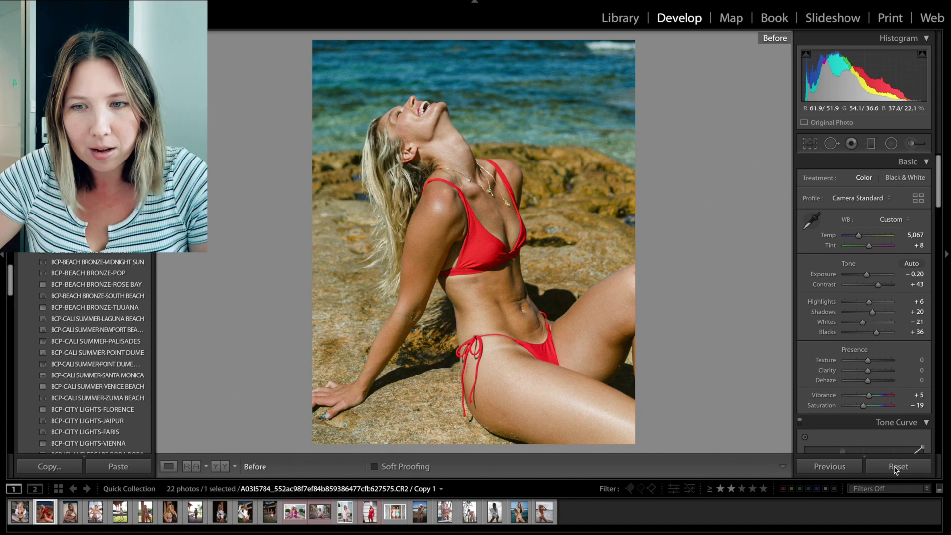
pyautogui.press('\\')
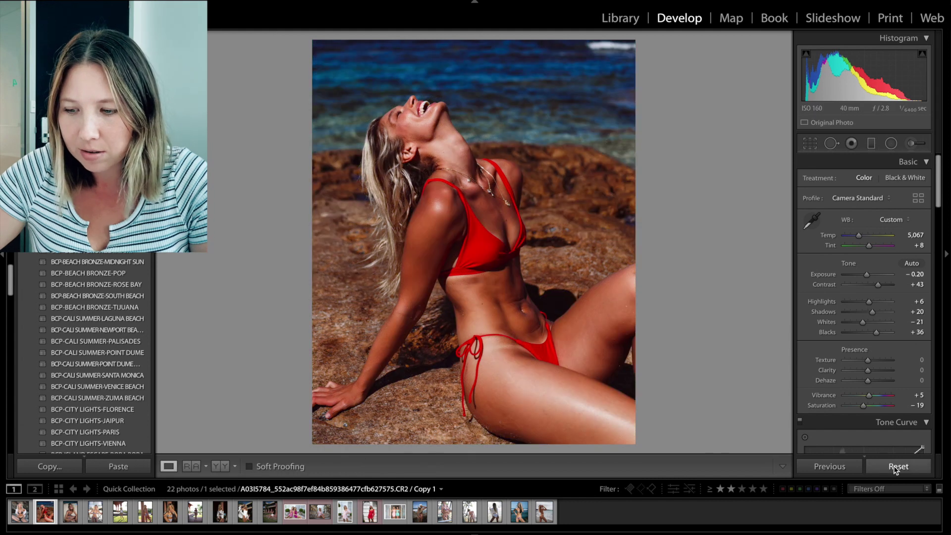
# Step: Reset all edits on the red bikini photo and restore the cropped, edited state from its history
pyautogui.click(898, 466)
pyautogui.scroll(-1, 154, 381)
pyautogui.scroll(-10, 141, 377)
pyautogui.scroll(2, 108, 399)
pyautogui.scroll(3, 108, 396)
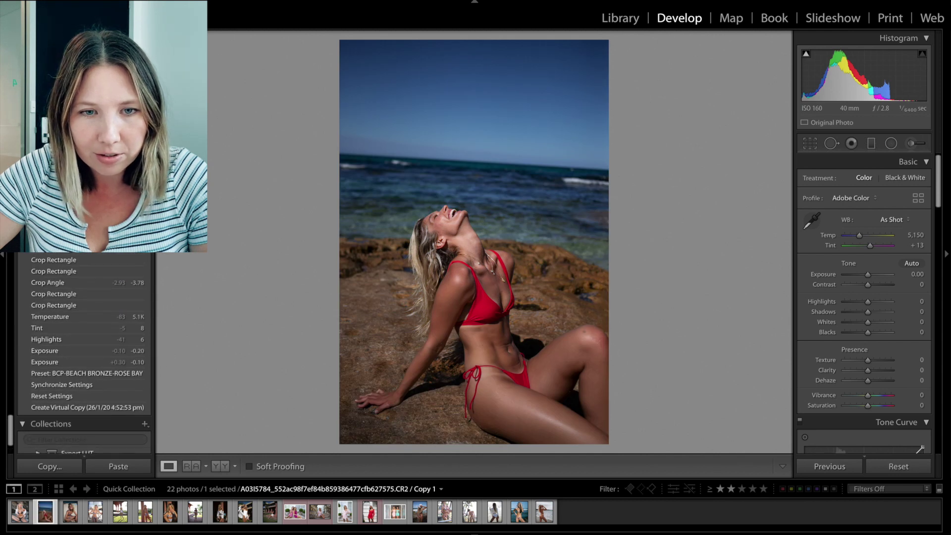
pyautogui.click(84, 256)
pyautogui.scroll(10, 83, 297)
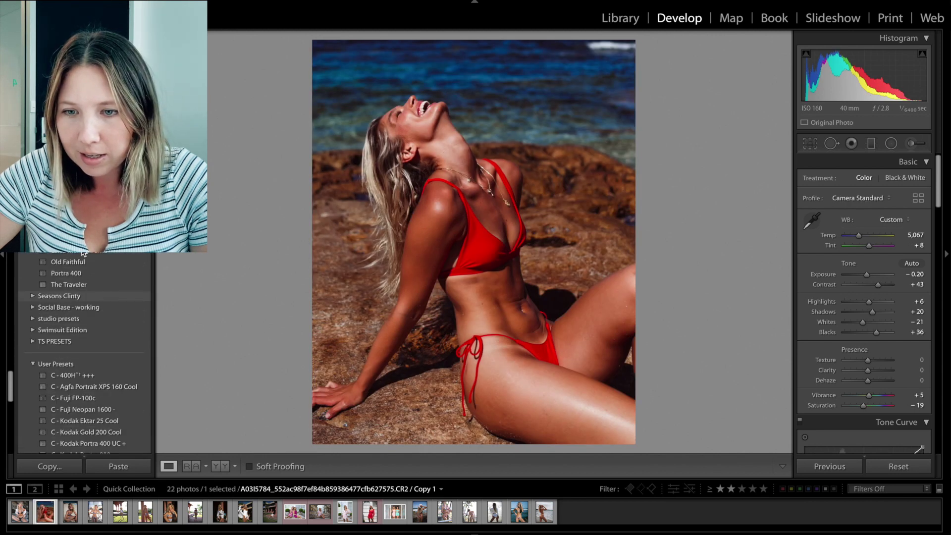
pyautogui.scroll(-15, 83, 253)
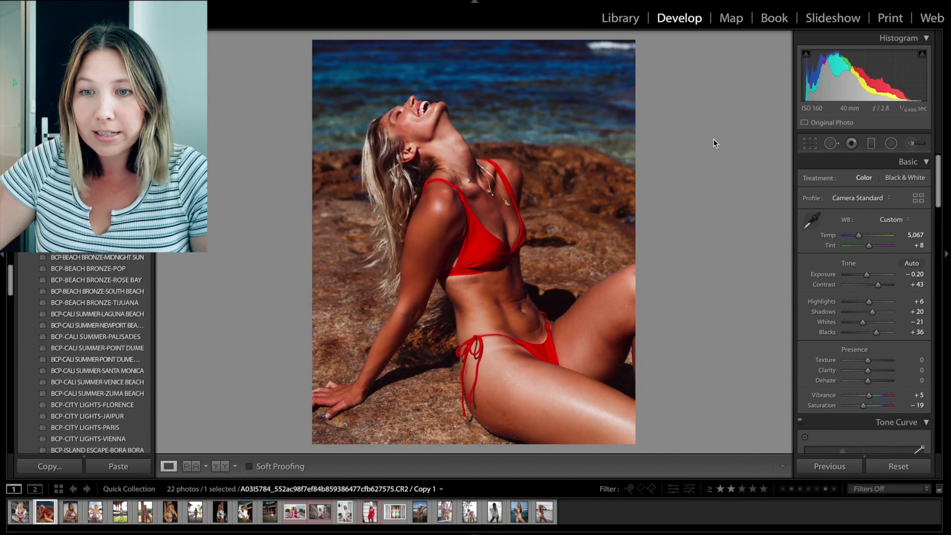
# Step: Open the next portrait, the smiling woman sitting on the sand, and preview the BCP presets from Beach Bronze through Middle East on it
pyautogui.press('Right')
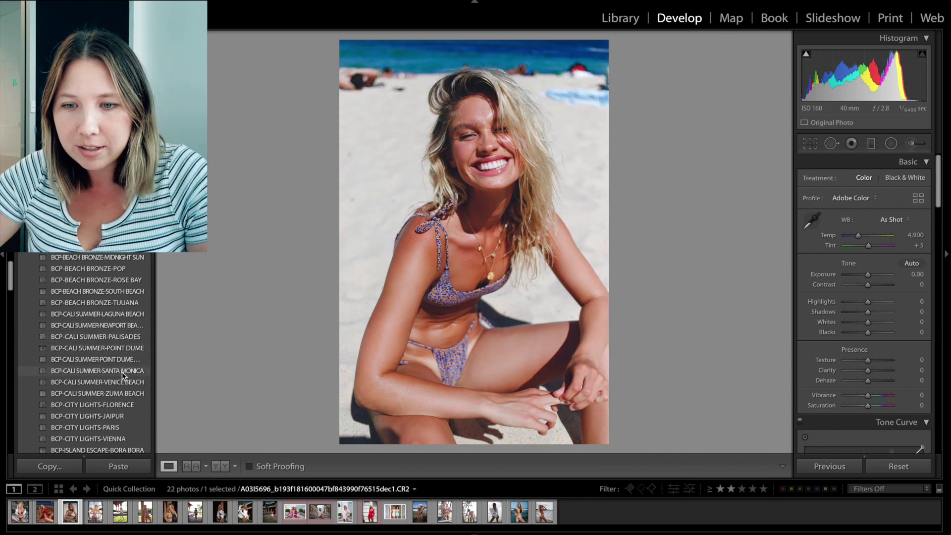
pyautogui.scroll(-2, 118, 393)
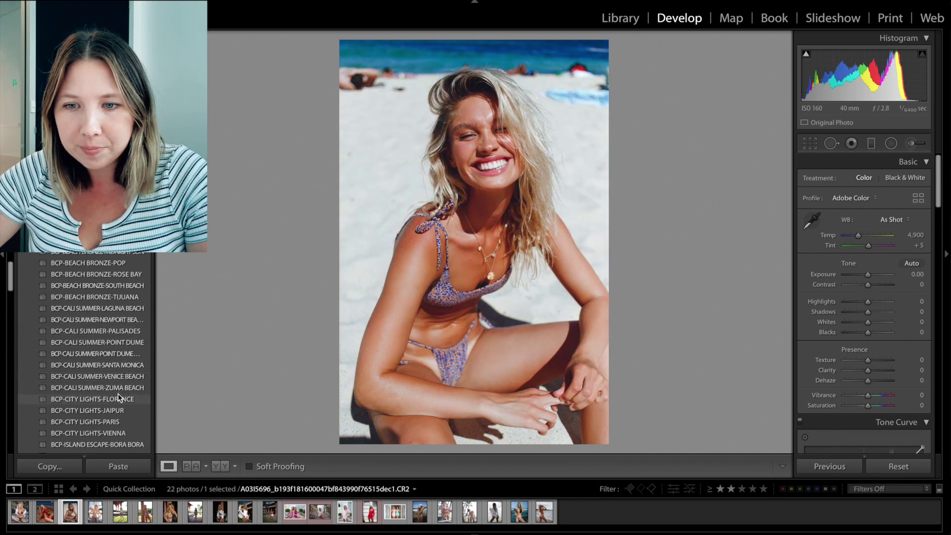
pyautogui.scroll(-1, 119, 395)
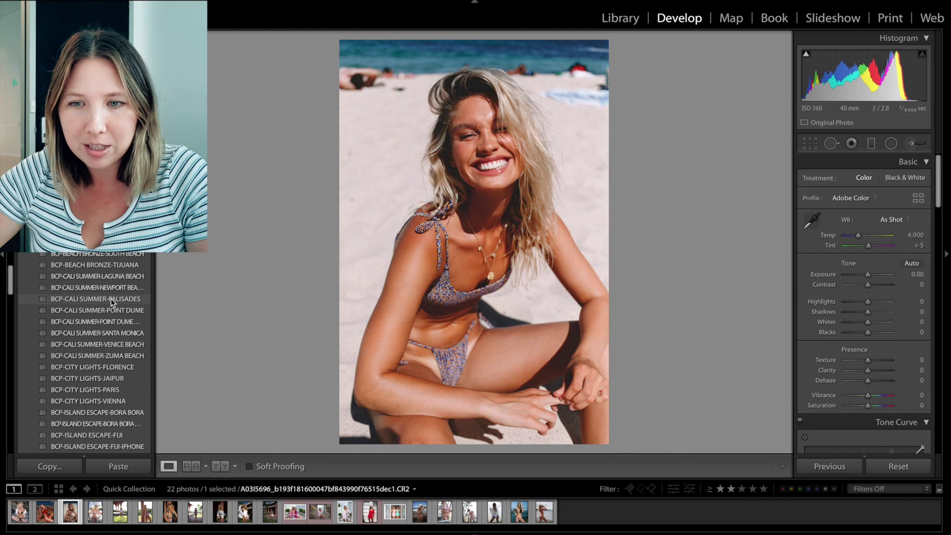
pyautogui.scroll(2, 111, 299)
pyautogui.scroll(1, 111, 299)
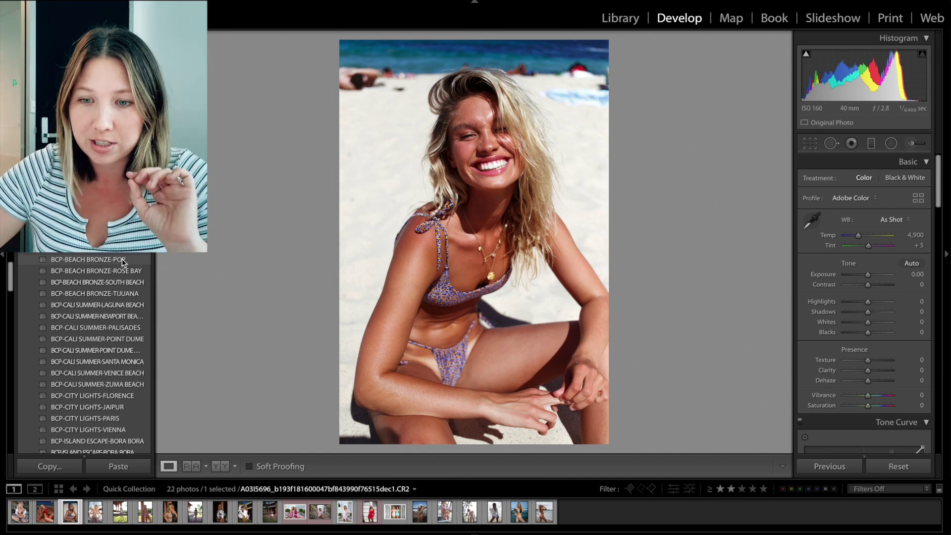
pyautogui.scroll(-3, 124, 261)
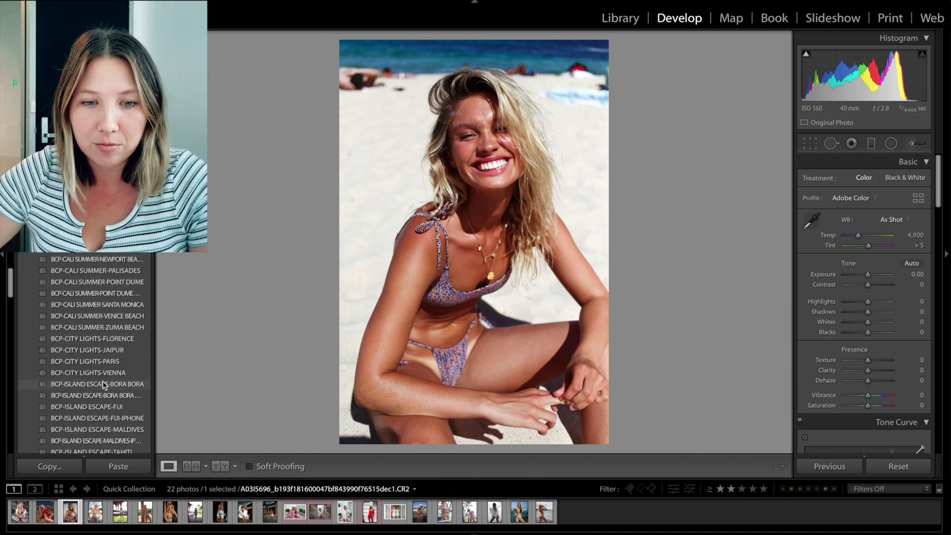
pyautogui.scroll(-1, 102, 382)
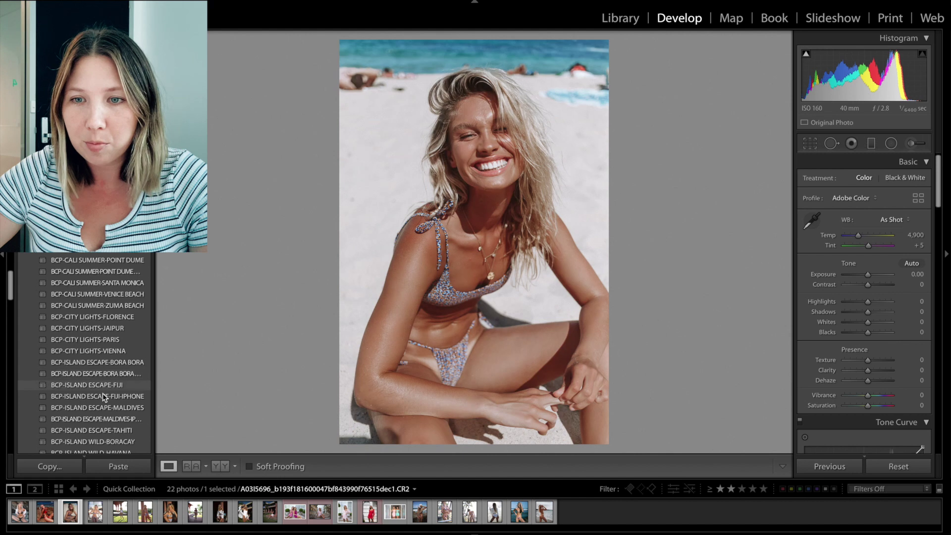
pyautogui.scroll(-1, 102, 394)
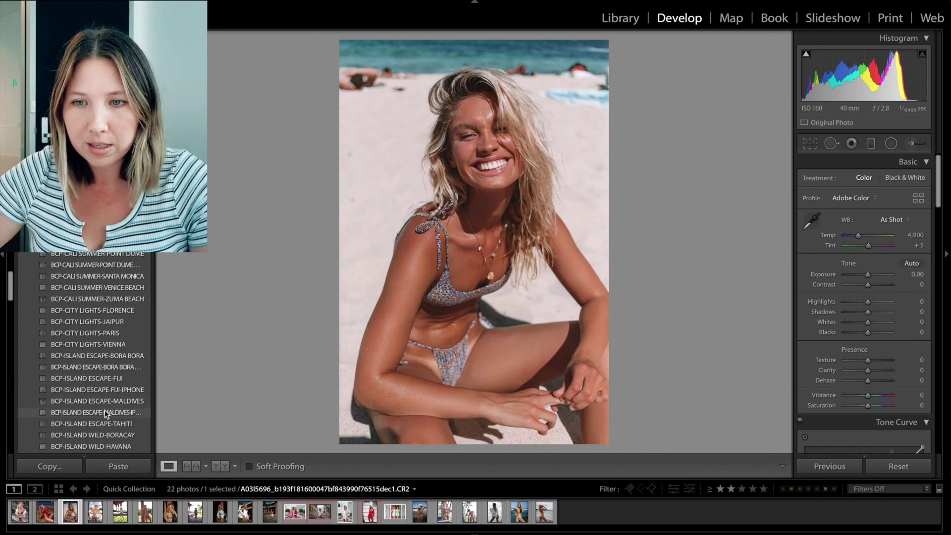
pyautogui.scroll(-2, 106, 411)
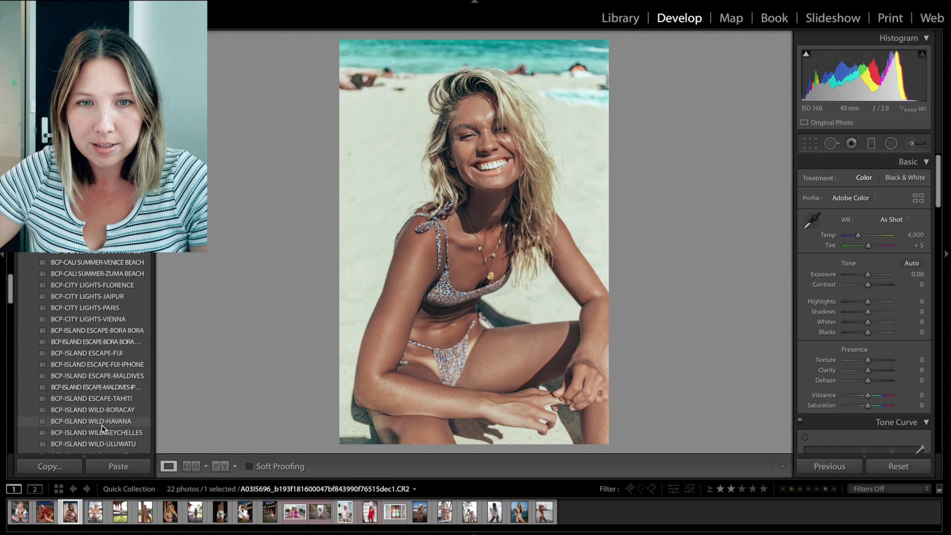
pyautogui.scroll(-3, 102, 425)
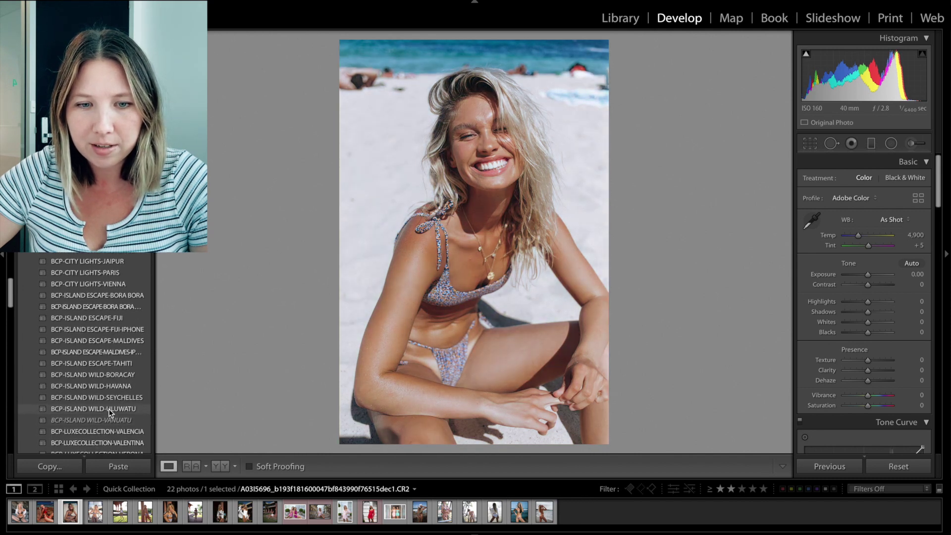
pyautogui.scroll(-2, 109, 413)
pyautogui.scroll(-3, 110, 420)
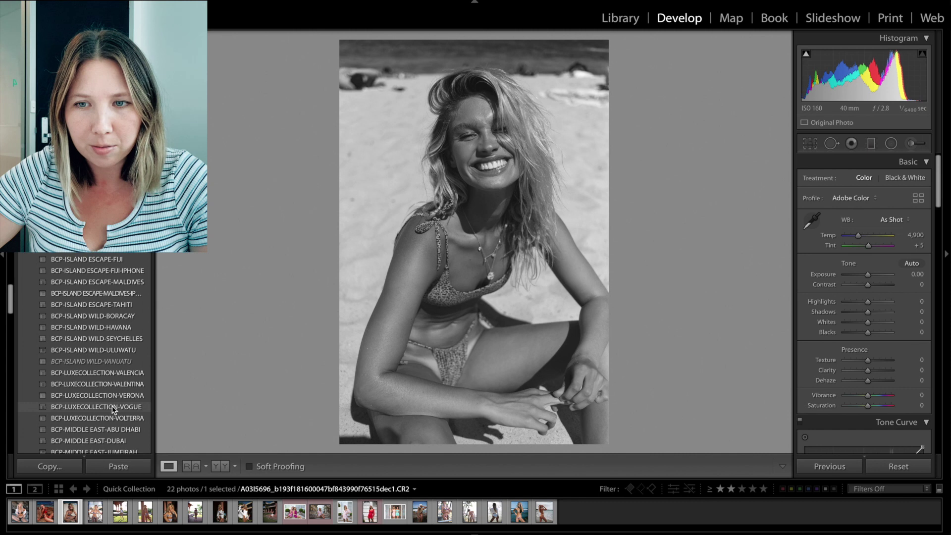
pyautogui.scroll(-2, 112, 406)
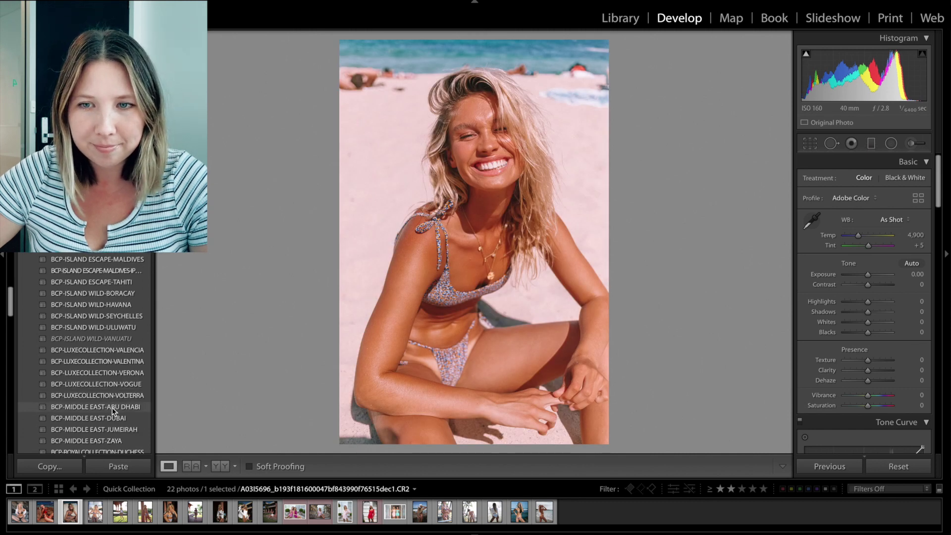
pyautogui.scroll(-2, 112, 407)
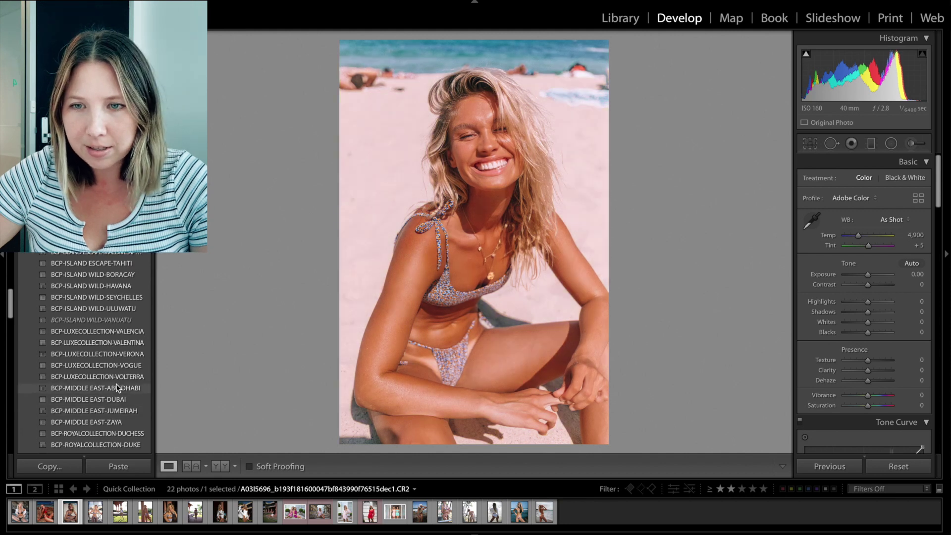
# Step: Try the BCP-MIDDLE EAST-ABU DHABI preset on the smiling sand portrait and set the orange saturation to -43
pyautogui.click(117, 387)
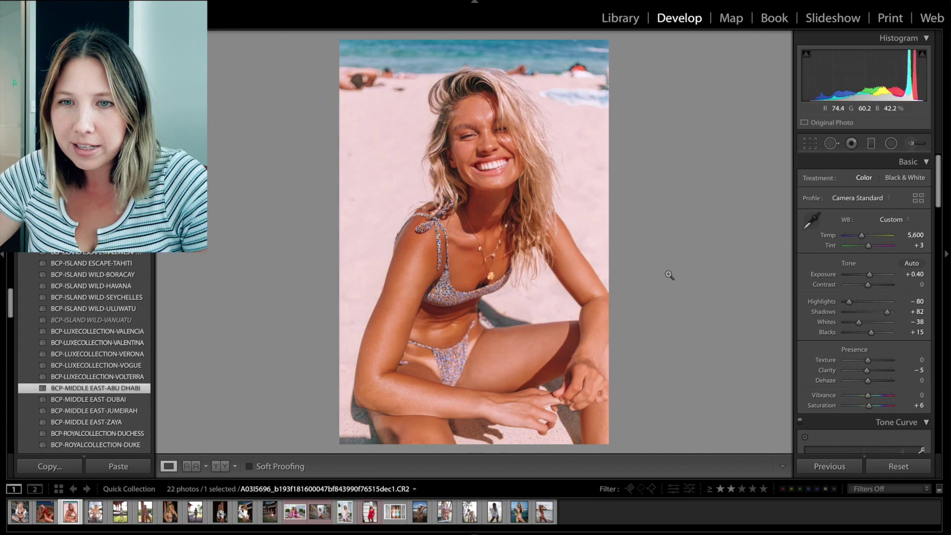
pyautogui.scroll(-10, 902, 273)
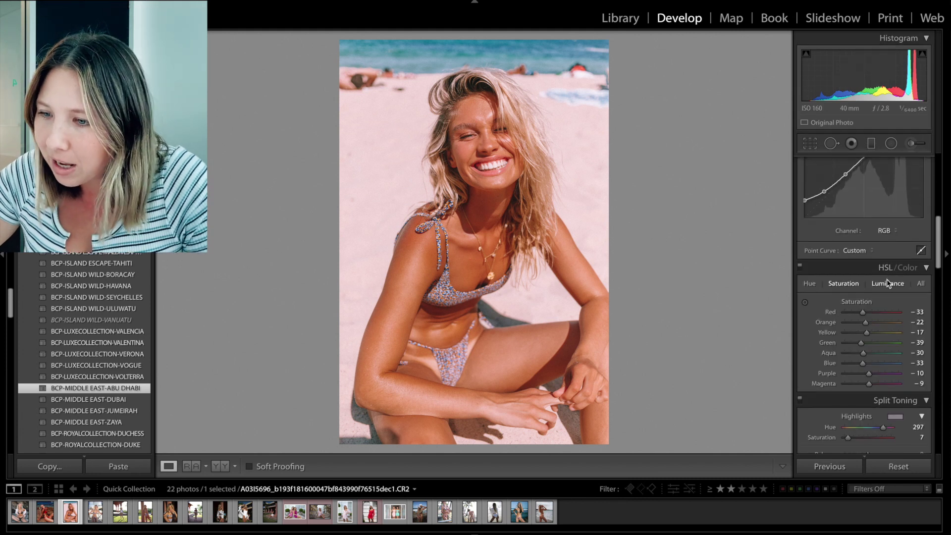
pyautogui.click(839, 284)
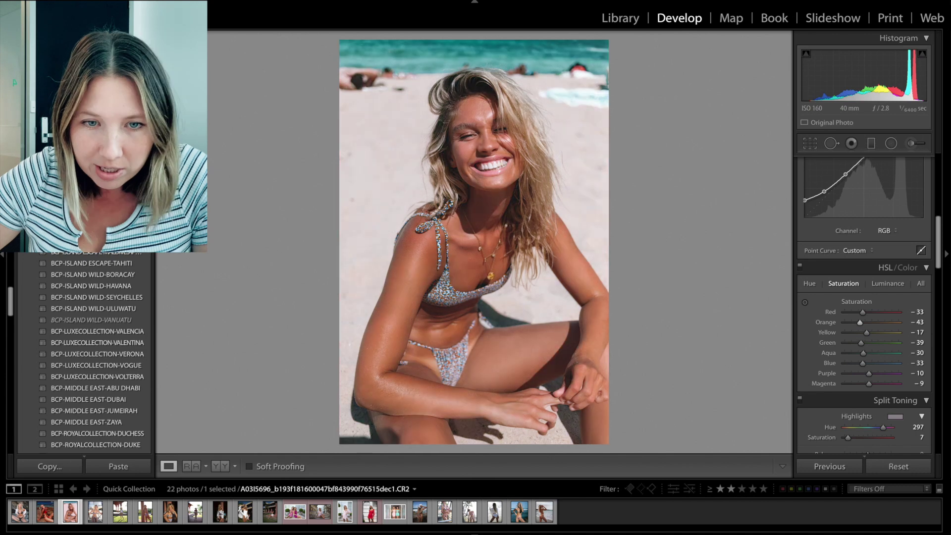
# Step: Apply the BCP-BEACH BRONZE-POP preset over the existing edits, then reset all edits on the sand portrait
pyautogui.scroll(8, 84, 355)
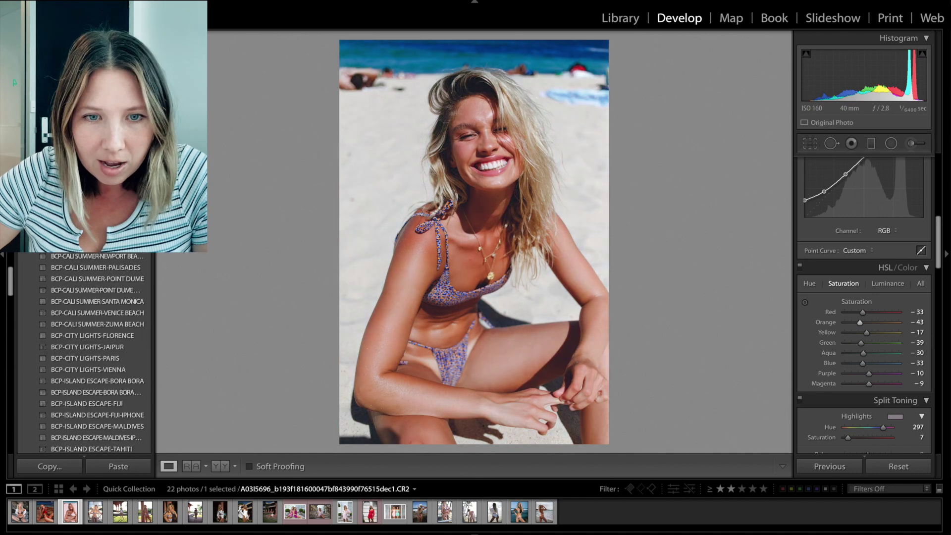
pyautogui.scroll(2, 84, 354)
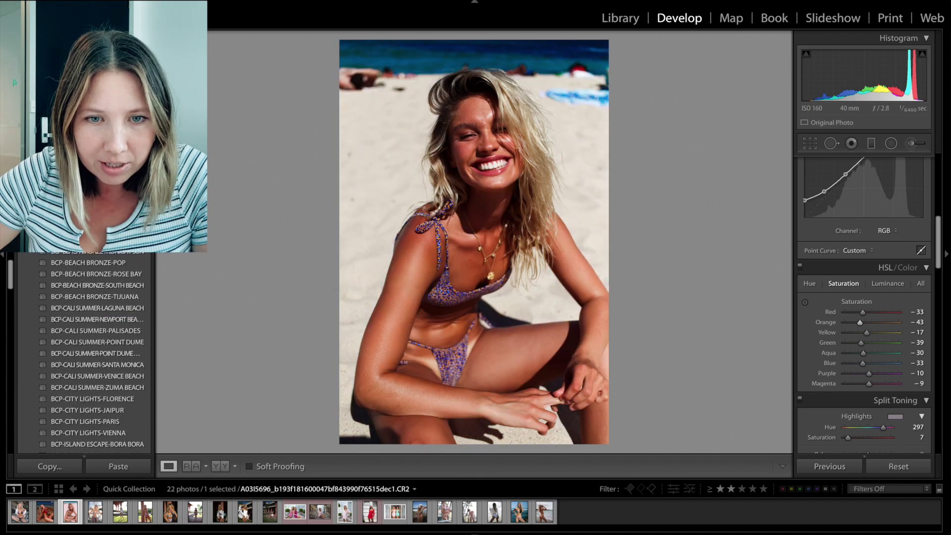
pyautogui.click(124, 264)
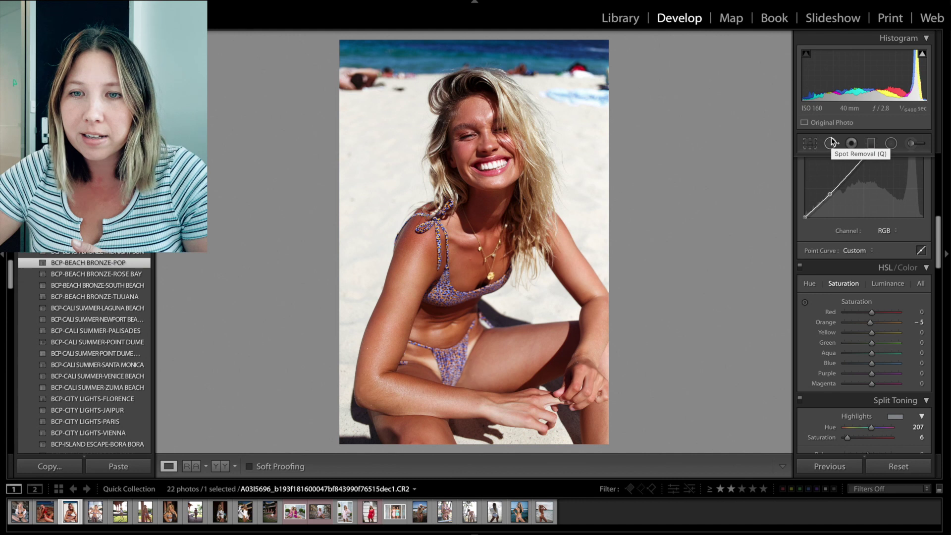
pyautogui.scroll(5, 855, 263)
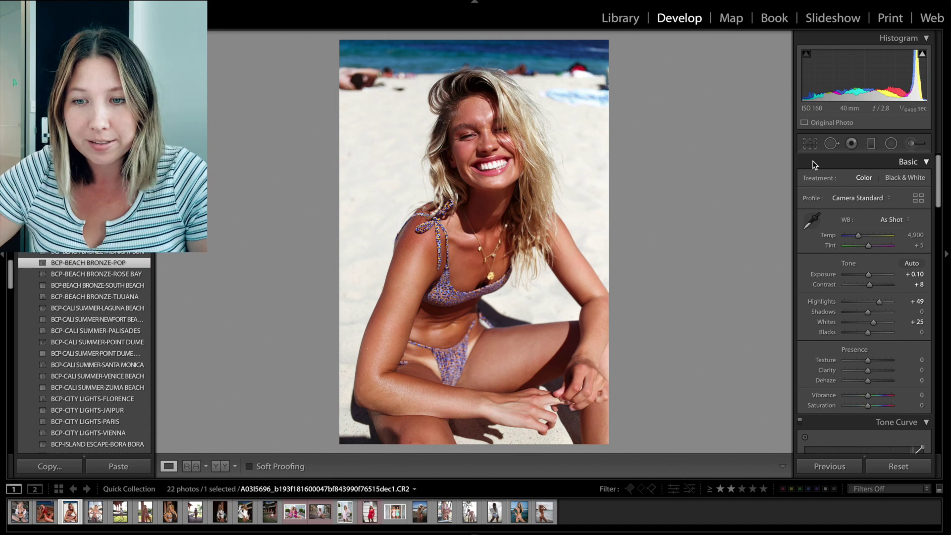
pyautogui.click(893, 472)
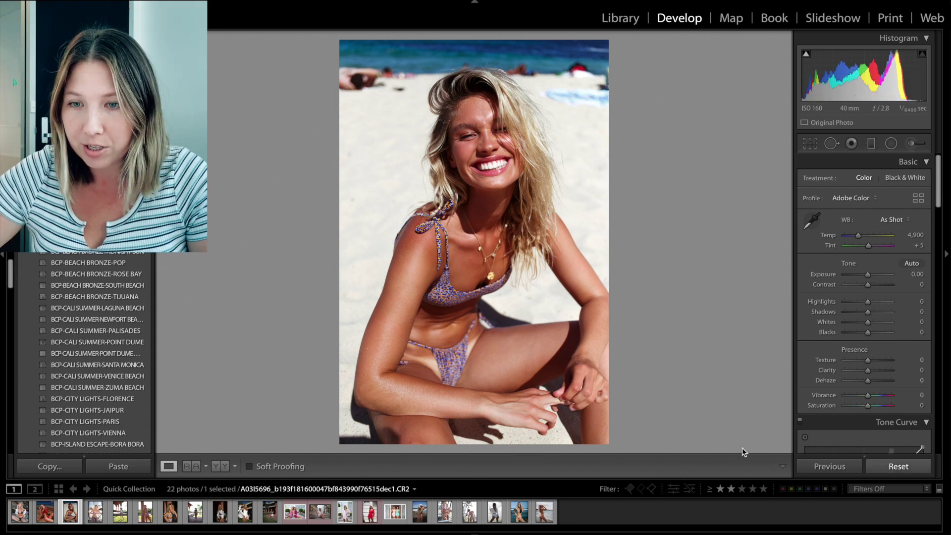
# Step: Apply the BCP-BEACH BRONZE-POP preset to the unedited sand portrait and warm the white balance to a Temp of 5,267
pyautogui.scroll(1, 97, 376)
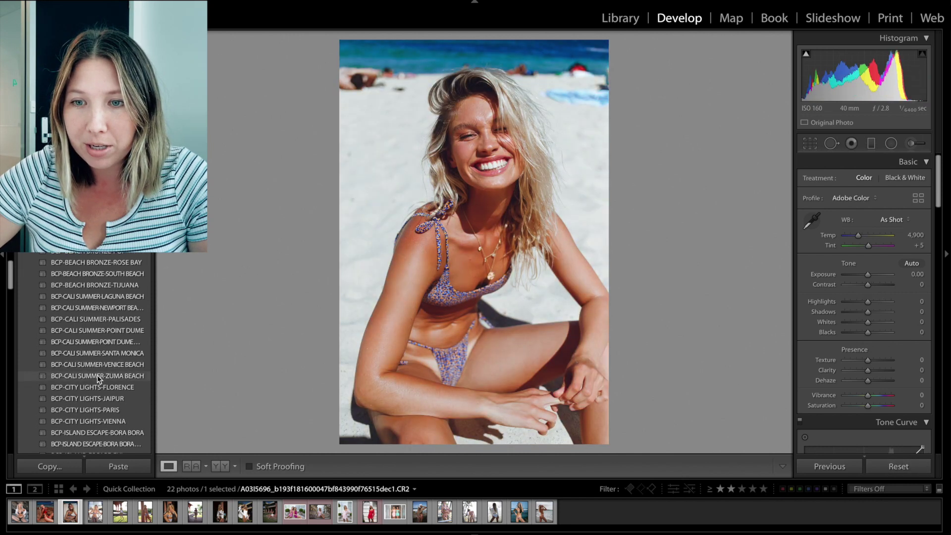
pyautogui.click(125, 266)
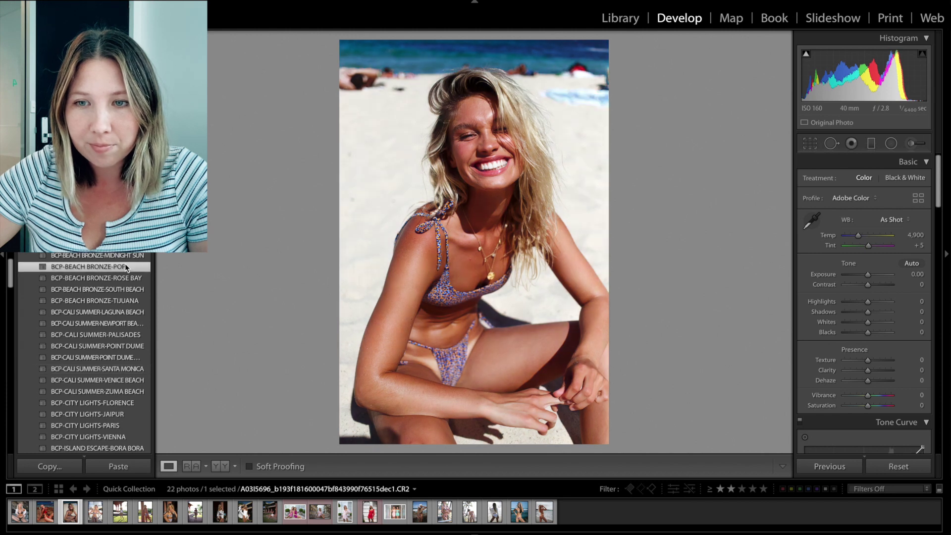
pyautogui.moveTo(858, 235); pyautogui.dragTo(861, 236)
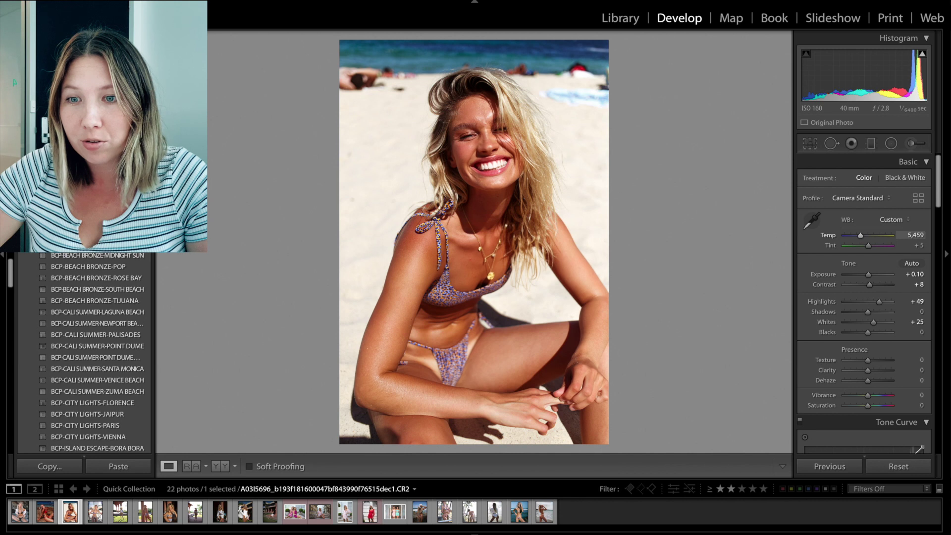
pyautogui.moveTo(860, 235); pyautogui.dragTo(860, 235)
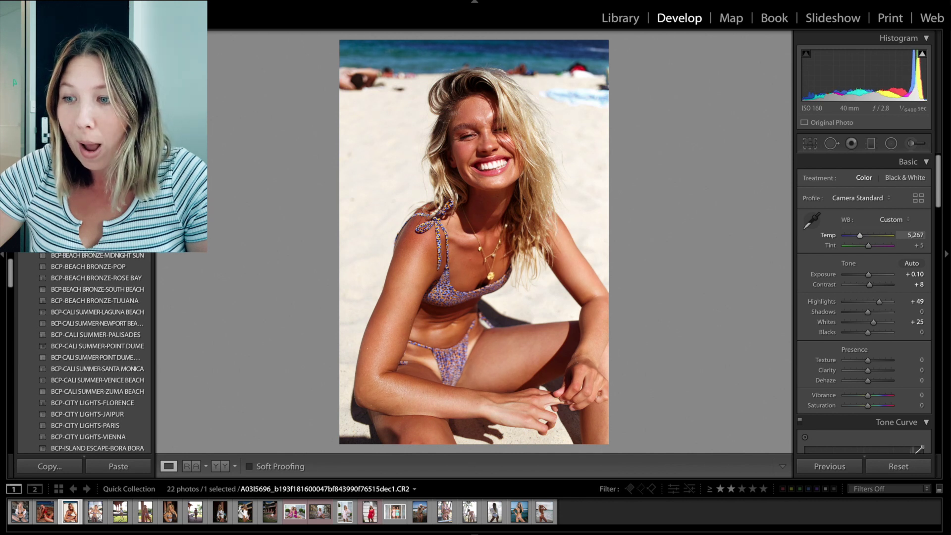
# Step: Crop the sand portrait to the 4 x 5 / 8 x 10 aspect, positioning the frame to keep her whole head in view
pyautogui.click(810, 136)
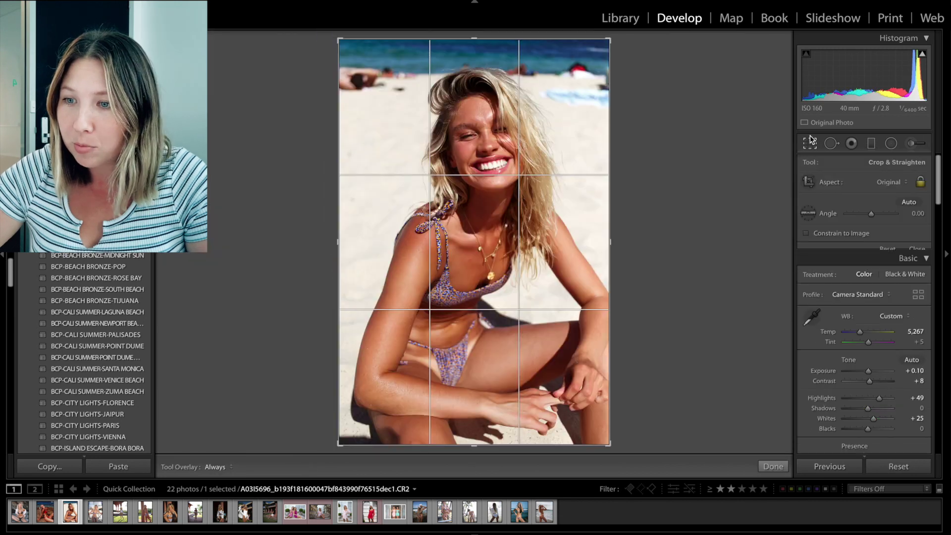
pyautogui.click(899, 183)
pyautogui.click(889, 212)
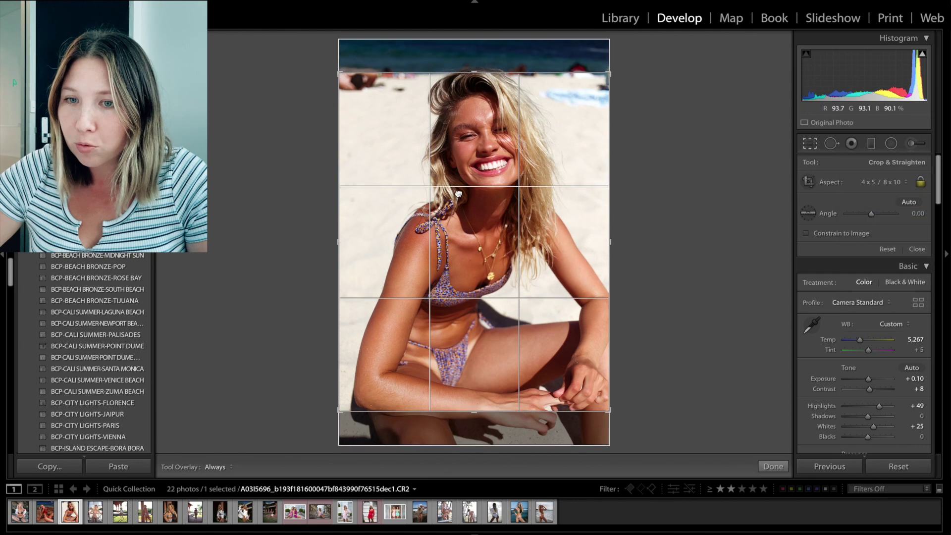
pyautogui.moveTo(458, 190); pyautogui.dragTo(457, 199)
pyautogui.press('Return')
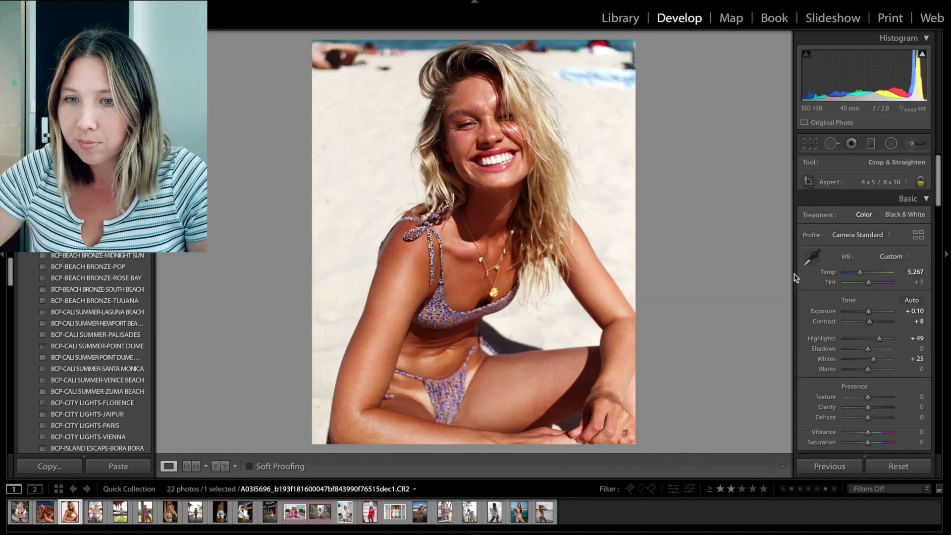
# Step: Open the portrait on the metal stairs, apply the BCP-CALI SUMMER-PALISADES preset and set Exposure to -0.74
pyautogui.click(94, 516)
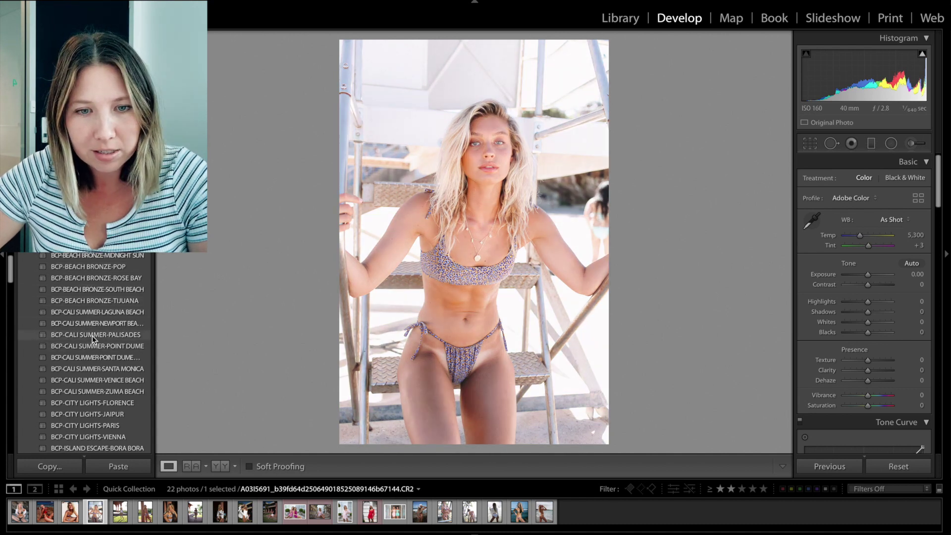
pyautogui.click(93, 335)
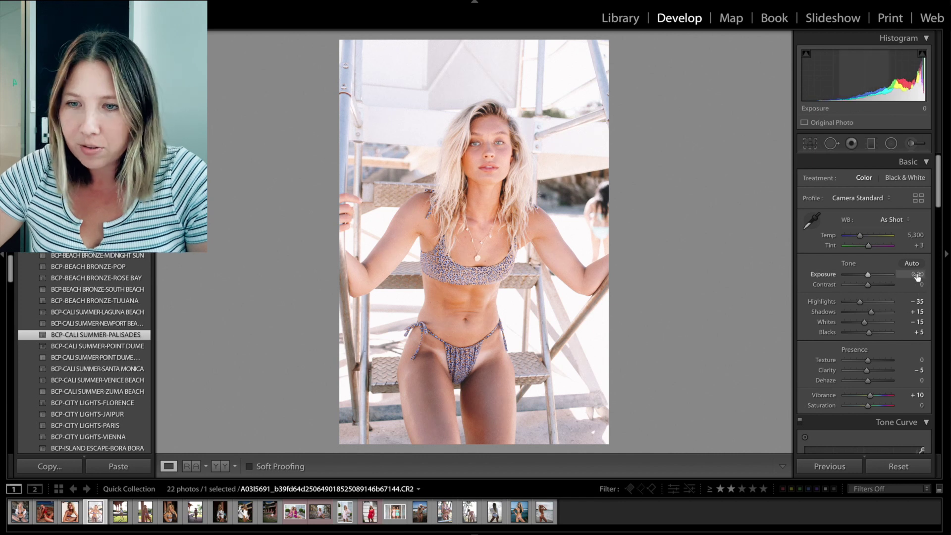
pyautogui.moveTo(917, 275); pyautogui.dragTo(900, 275)
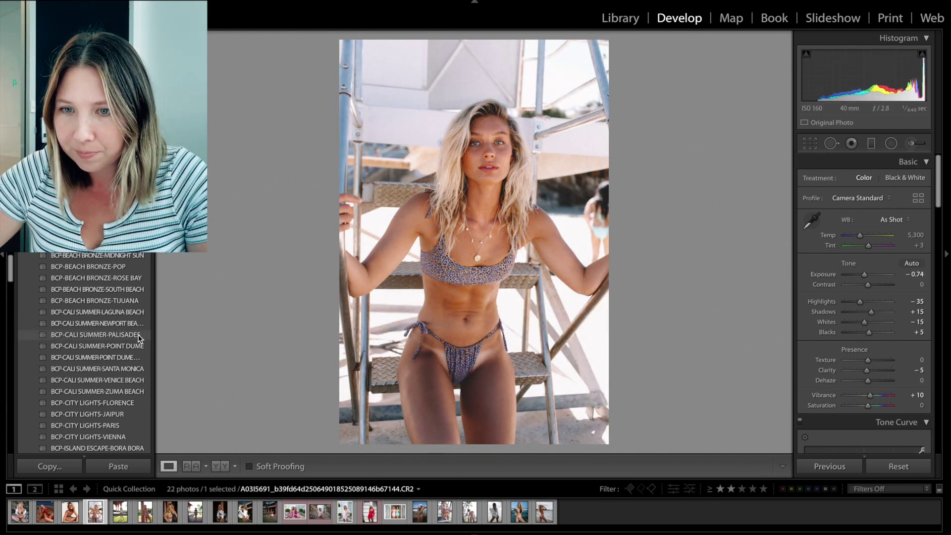
# Step: Apply the BCP-ISLAND ESCAPE-BORA BORA preset to the metal stairs portrait and set Exposure to -0.30
pyautogui.scroll(-3, 133, 337)
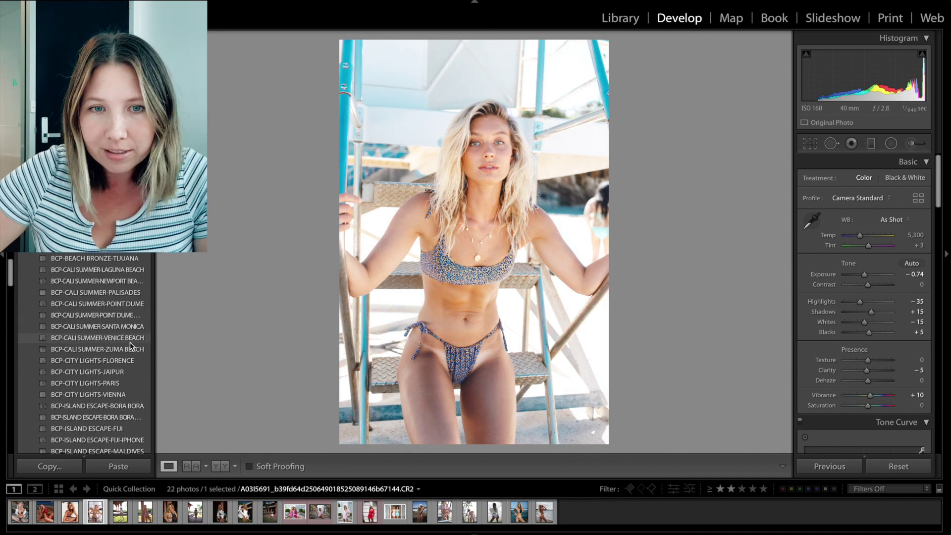
pyautogui.scroll(-4, 126, 347)
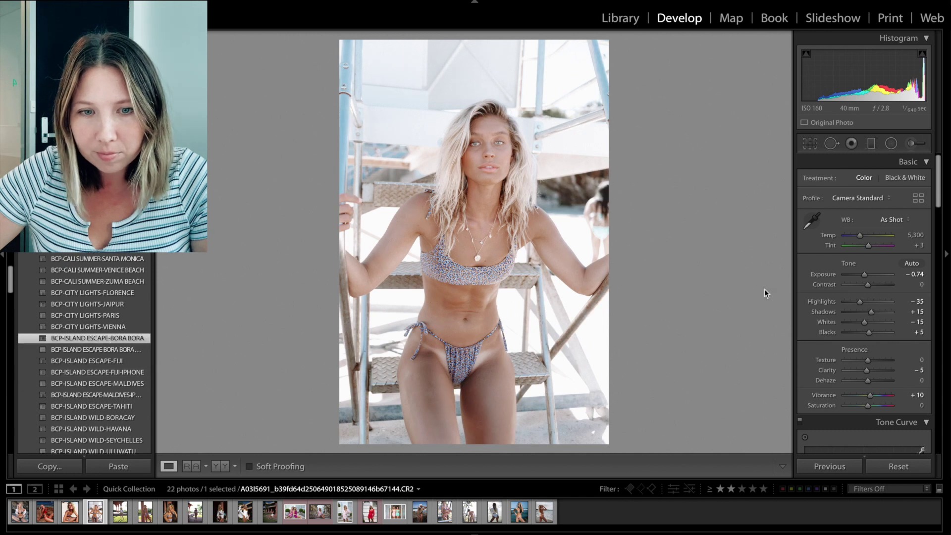
pyautogui.click(861, 275)
pyautogui.moveTo(861, 275); pyautogui.dragTo(866, 274)
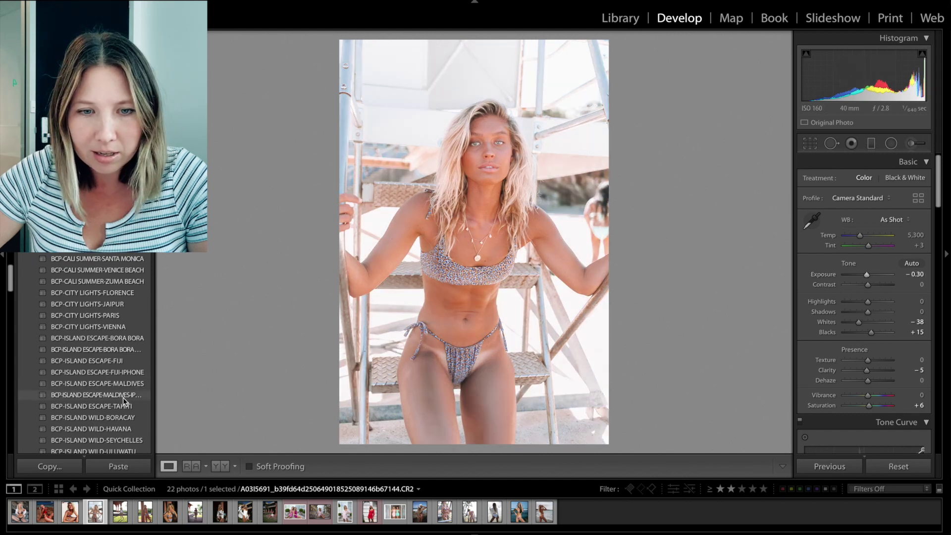
# Step: Apply the black-and-white BCP-LUXECOLLECTION-VOGUE preset to the metal stairs portrait and set Exposure to -0.75
pyautogui.scroll(-3, 123, 397)
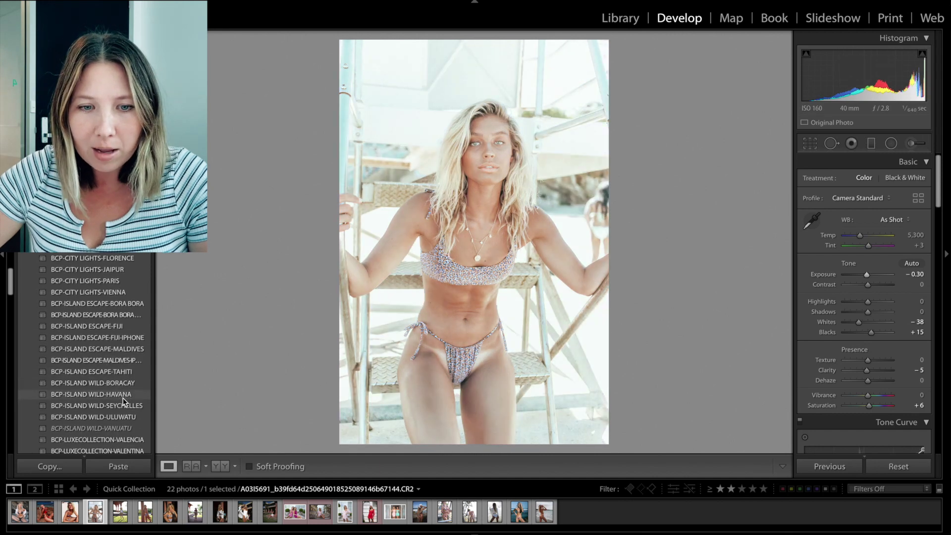
pyautogui.scroll(-3, 122, 397)
pyautogui.scroll(-1, 123, 398)
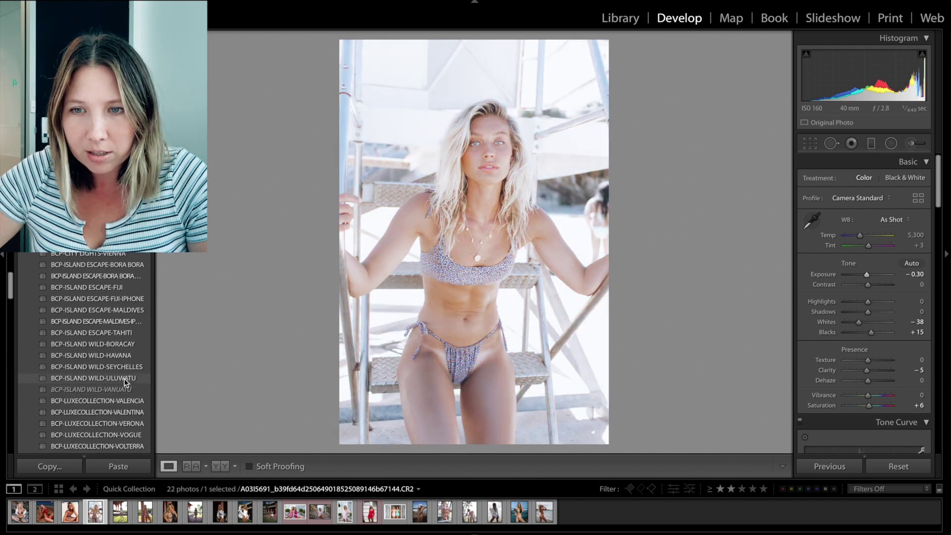
pyautogui.scroll(-1, 117, 401)
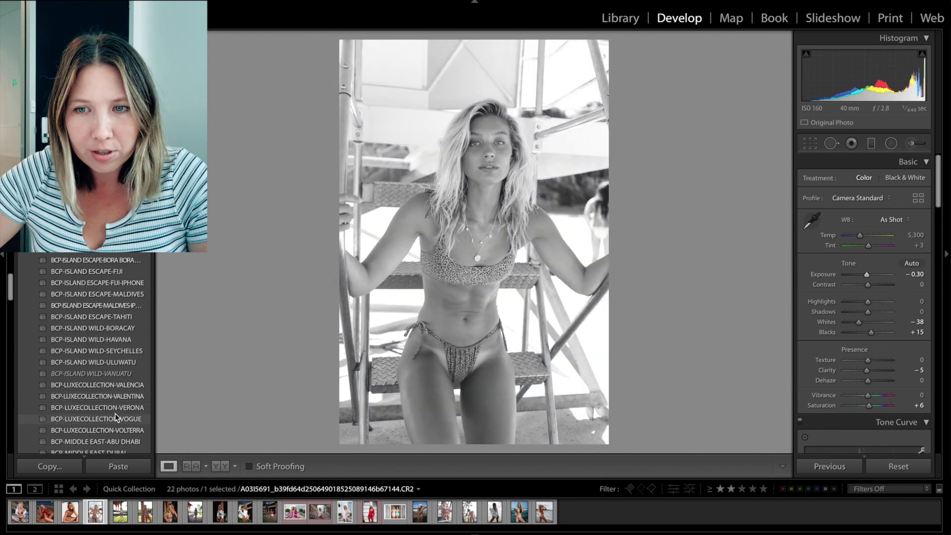
pyautogui.click(115, 413)
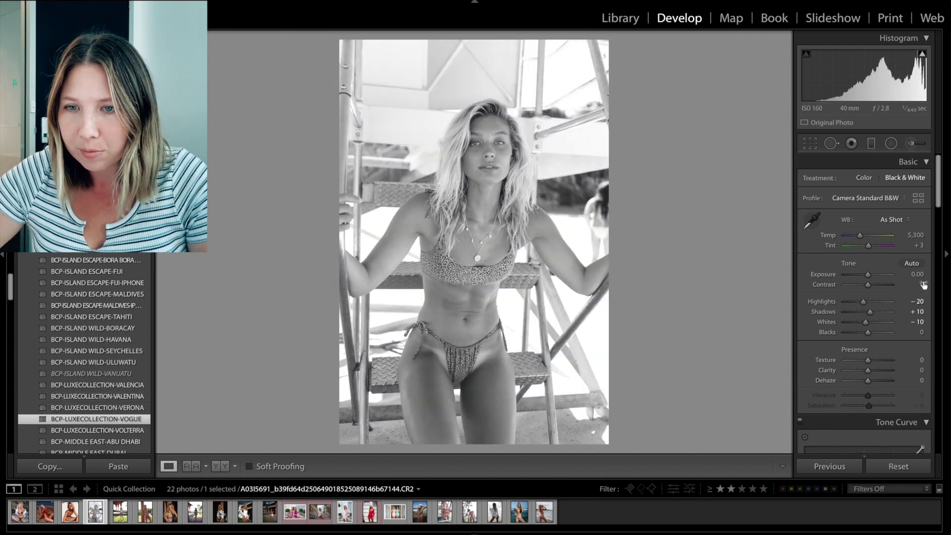
pyautogui.moveTo(872, 74); pyautogui.dragTo(842, 74)
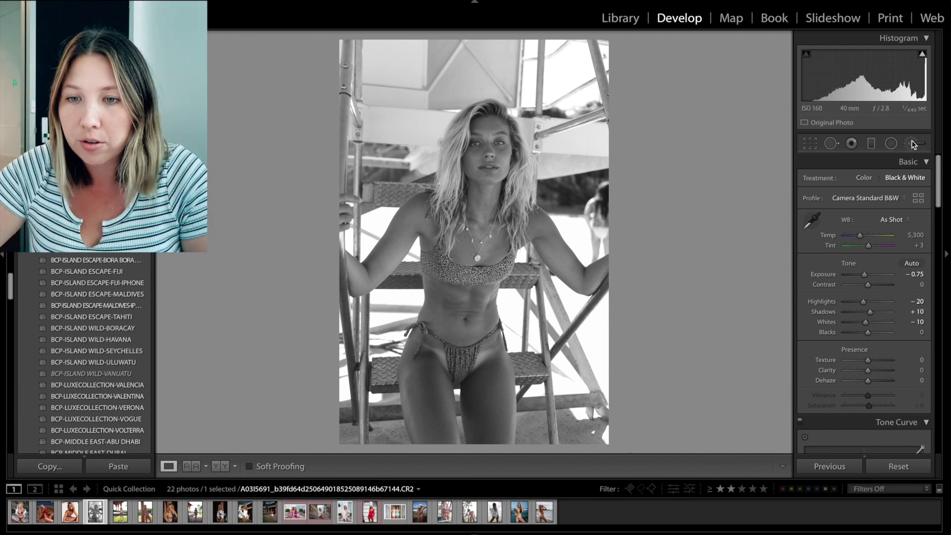
# Step: Crop the stairs portrait to the 4 x 5 / 8 x 10 aspect with her whole head in frame, and set Contrast to +18
pyautogui.click(810, 144)
pyautogui.click(902, 181)
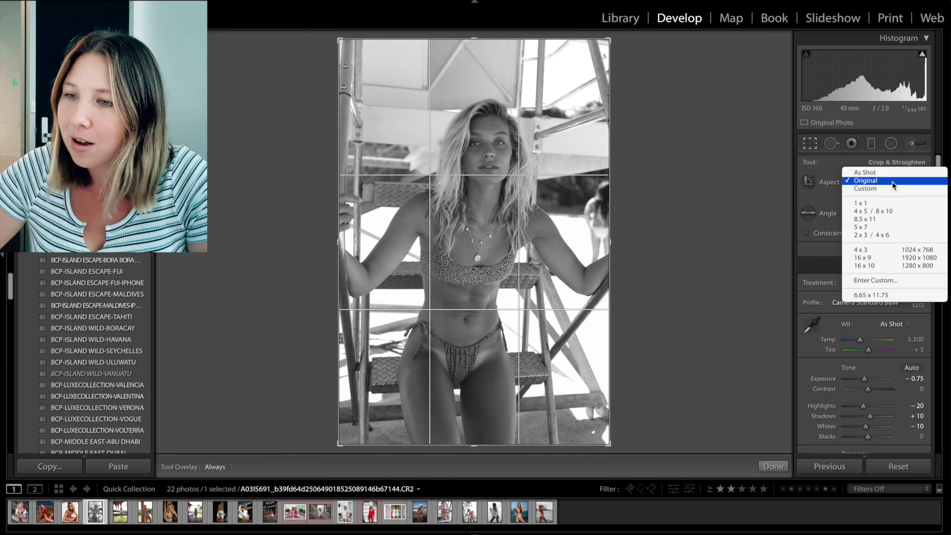
pyautogui.click(889, 211)
pyautogui.moveTo(465, 223); pyautogui.dragTo(468, 204)
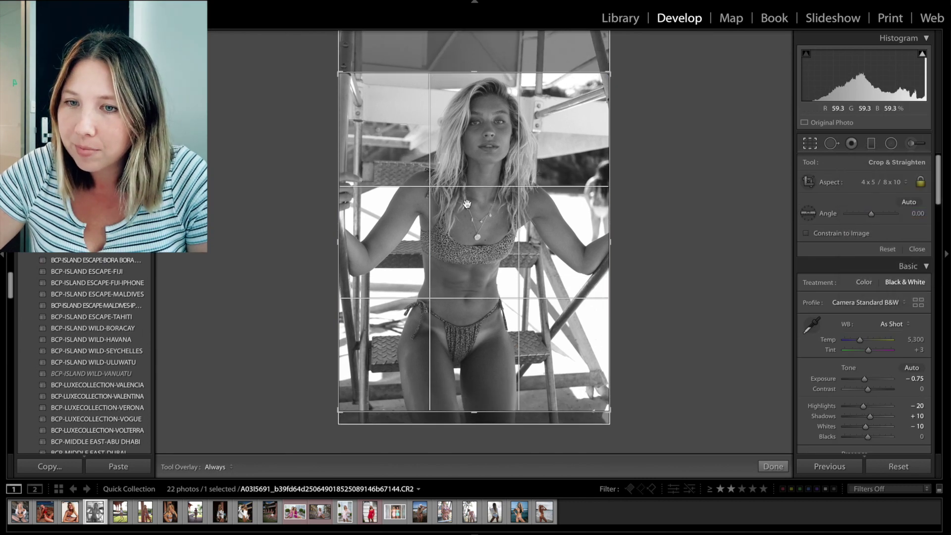
pyautogui.press('Return')
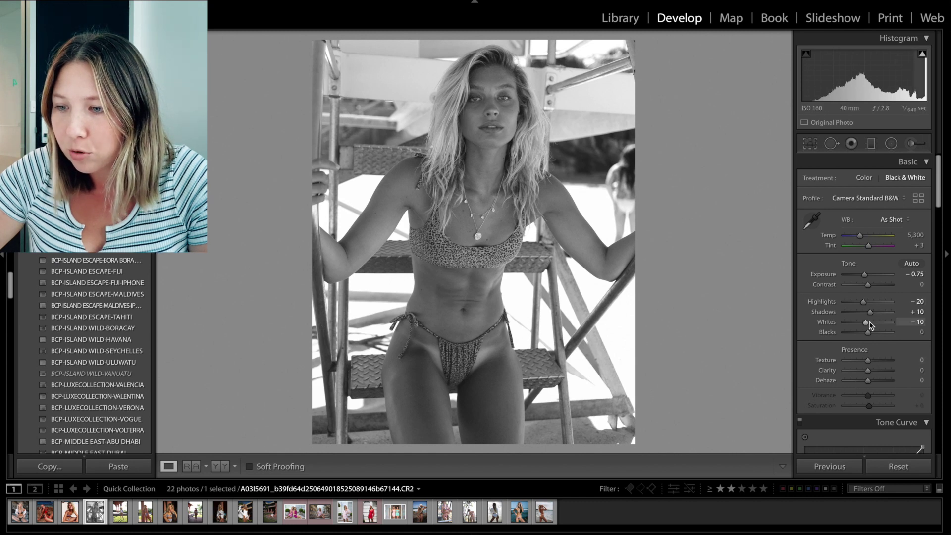
pyautogui.moveTo(874, 286)
pyautogui.mouseDown()
pyautogui.moveTo(884, 285)
pyautogui.moveTo(870, 284)
pyautogui.mouseUp()
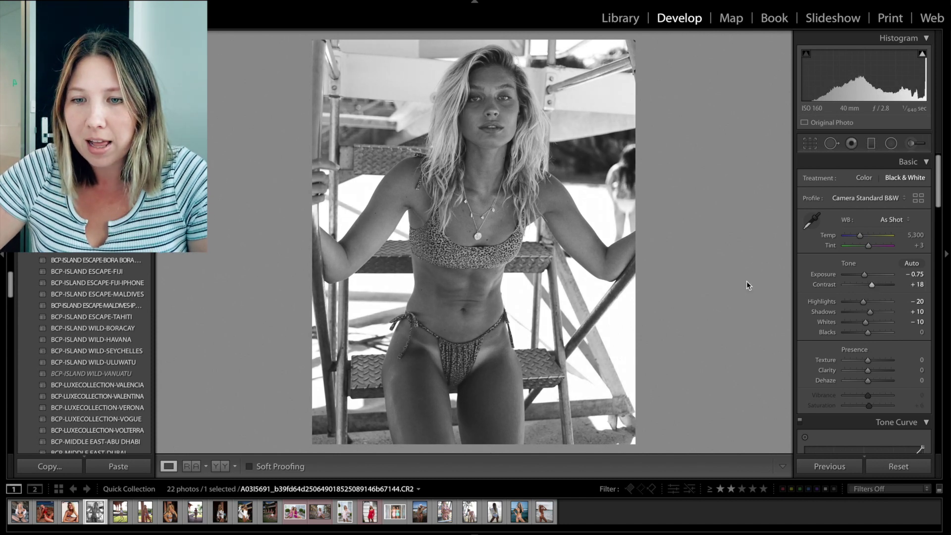
# Step: Open the portrait on the lawn by the pavilion and apply the BCP-CALI SUMMER-NEWPORT BEACH preset
pyautogui.press('Right')
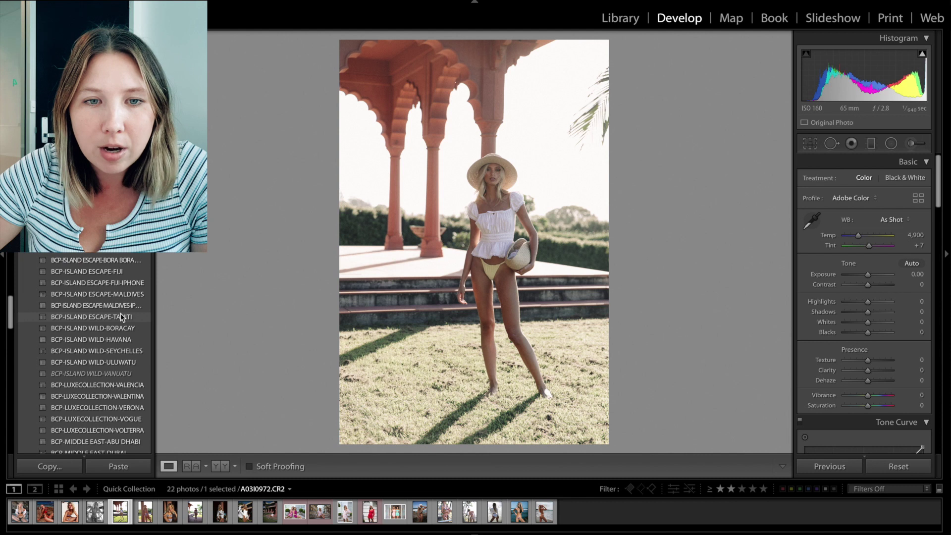
pyautogui.scroll(2, 121, 313)
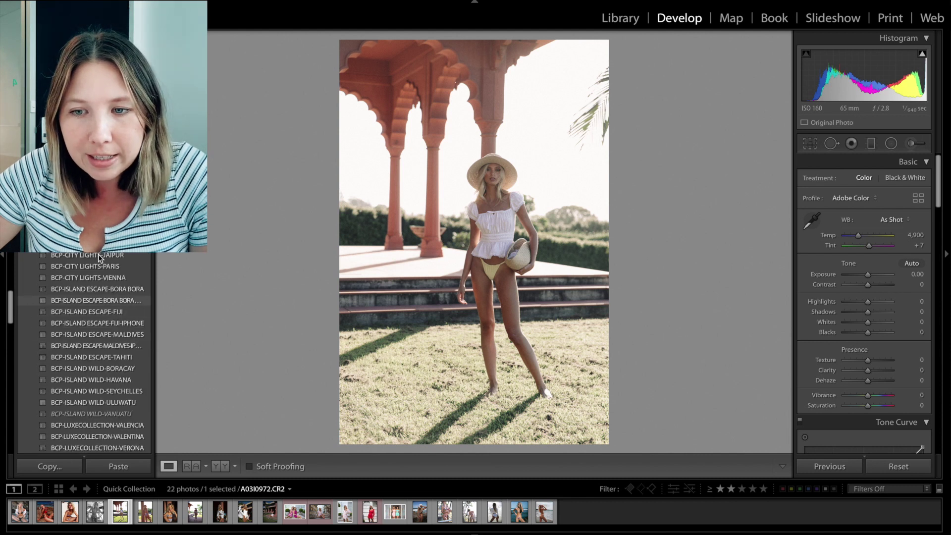
pyautogui.scroll(1, 98, 255)
pyautogui.scroll(2, 98, 254)
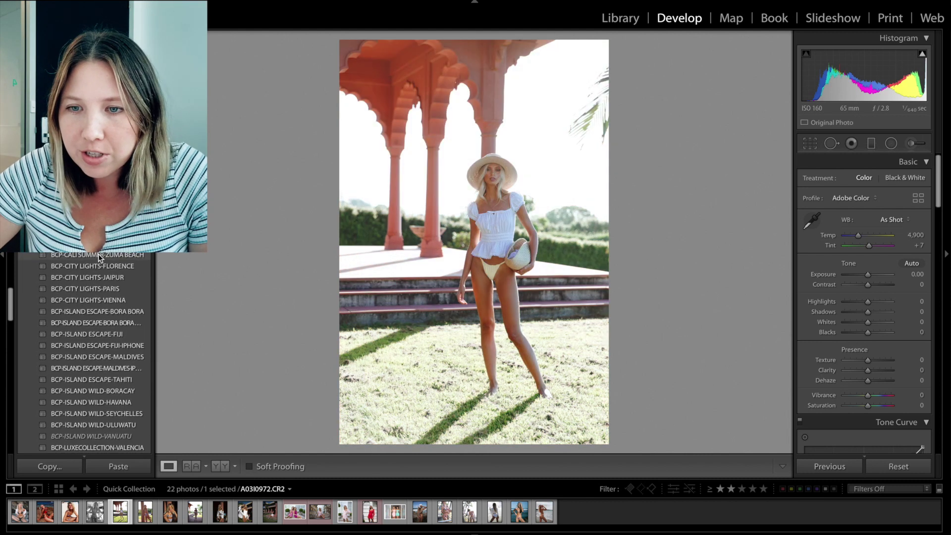
pyautogui.scroll(3, 98, 253)
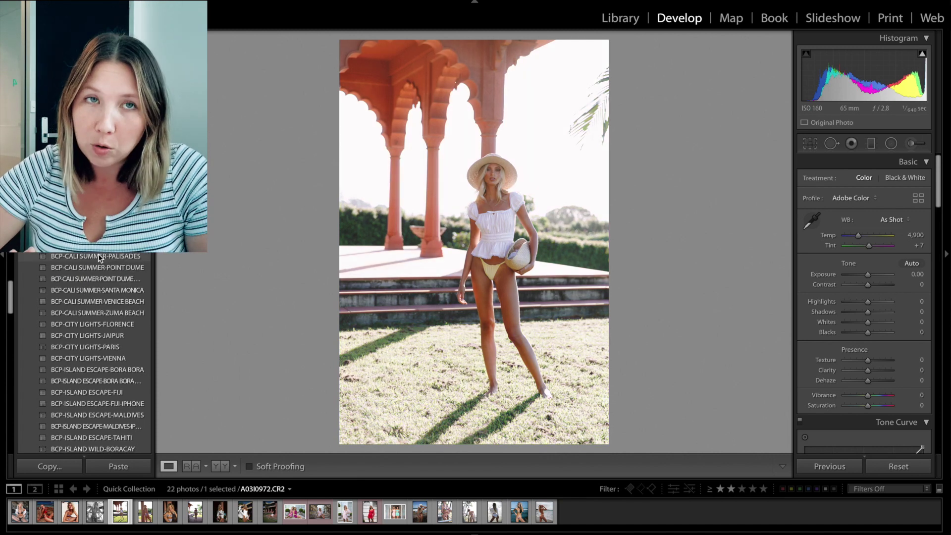
pyautogui.scroll(3, 98, 256)
pyautogui.scroll(3, 99, 256)
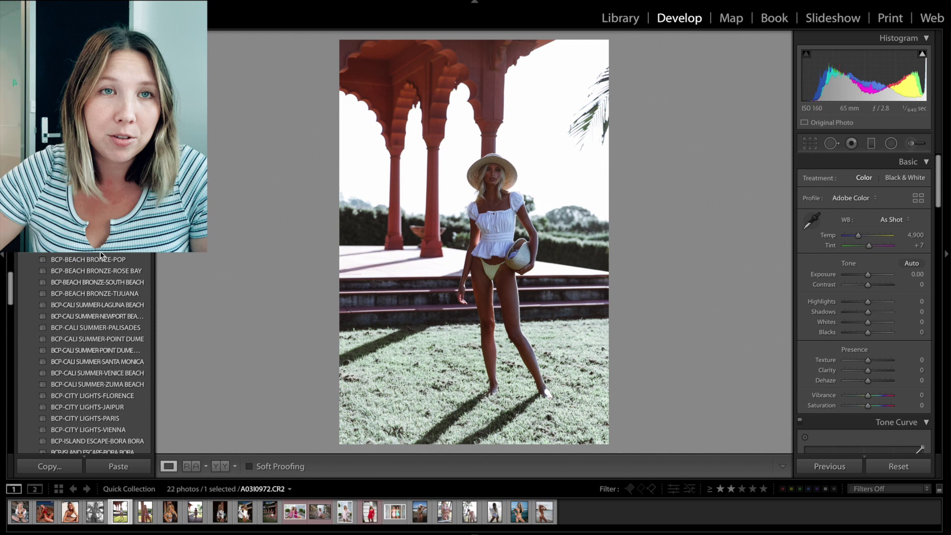
pyautogui.scroll(-4, 99, 260)
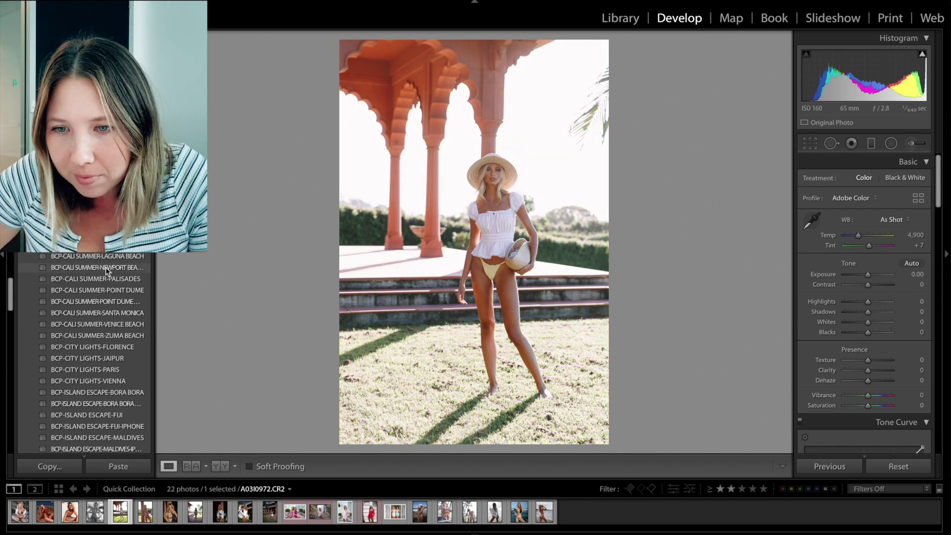
pyautogui.click(106, 267)
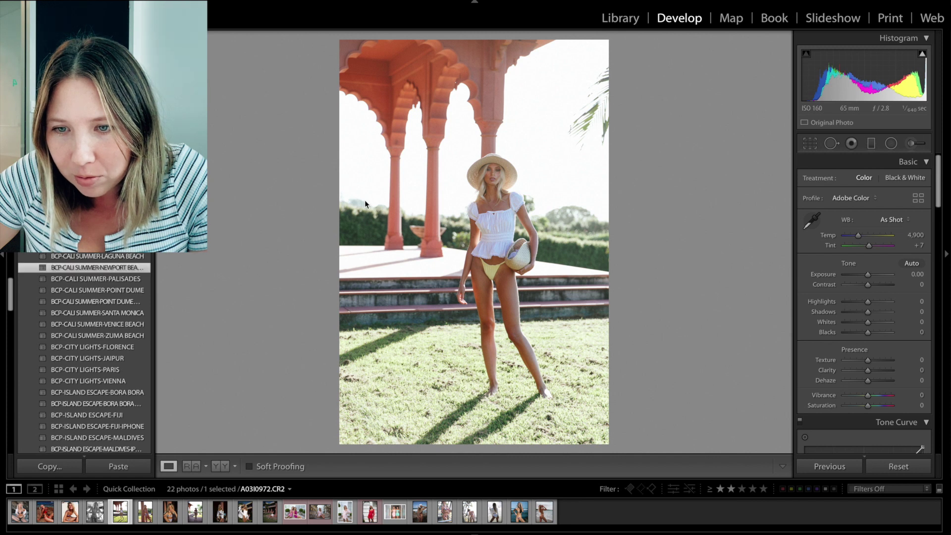
# Step: Compare the lawn portrait with its unedited version, including a closer look at the face, and set Exposure to -0.20
pyautogui.press('\\')
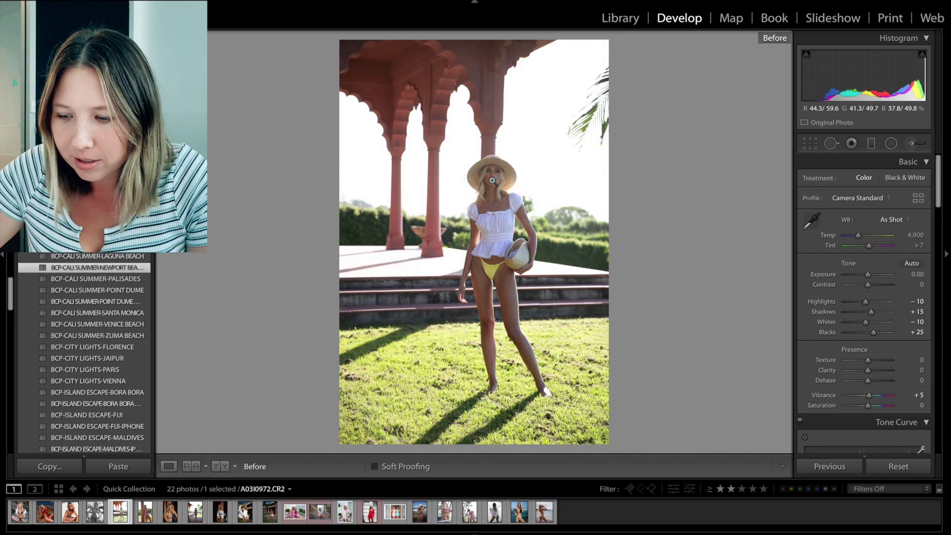
pyautogui.press('\\')
pyautogui.click(492, 180)
pyautogui.press('\\')
pyautogui.press('\\')
pyautogui.click(602, 179)
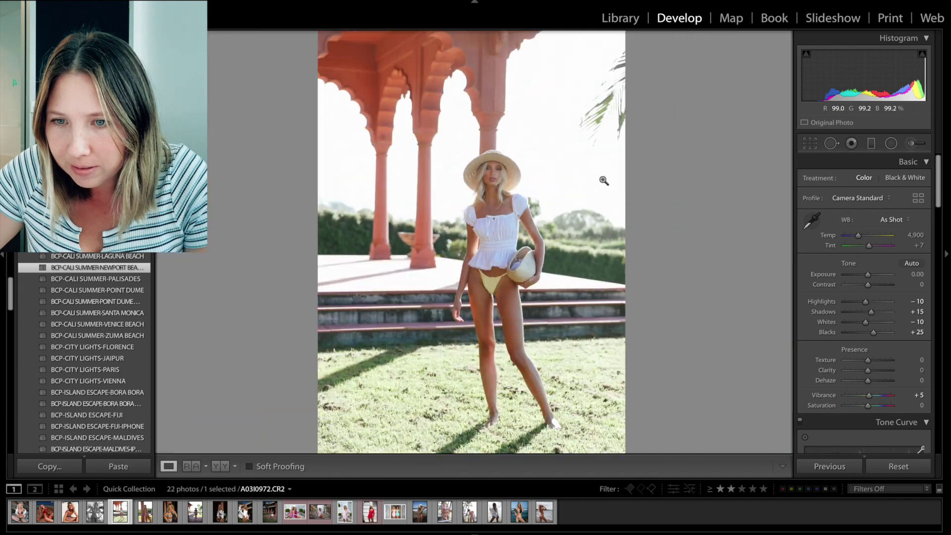
pyautogui.press('-')
pyautogui.press('-')
pyautogui.press('=')
pyautogui.press('-')
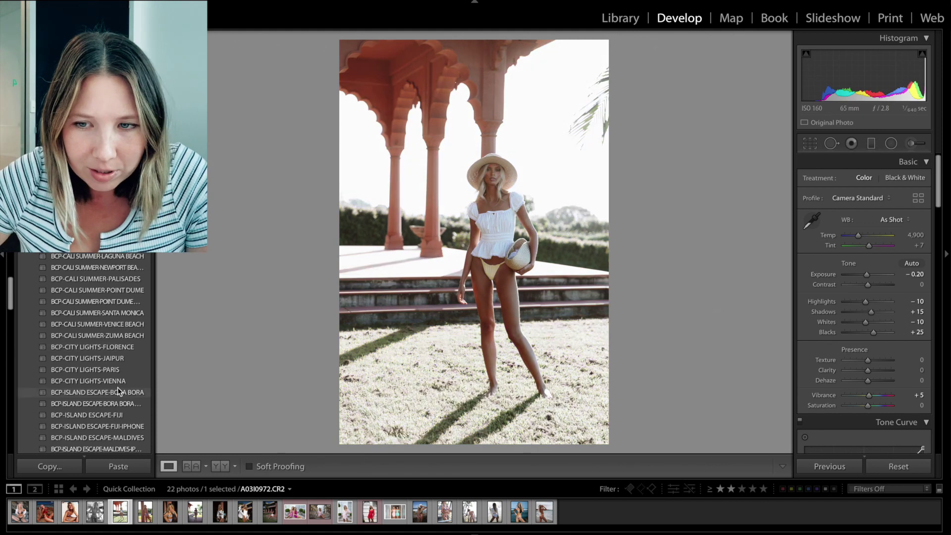
# Step: Preview further presets on the lawn portrait, from the Island Escape through the Royal Collection sets and back to Cali Summer
pyautogui.scroll(-1, 117, 388)
pyautogui.scroll(-2, 117, 387)
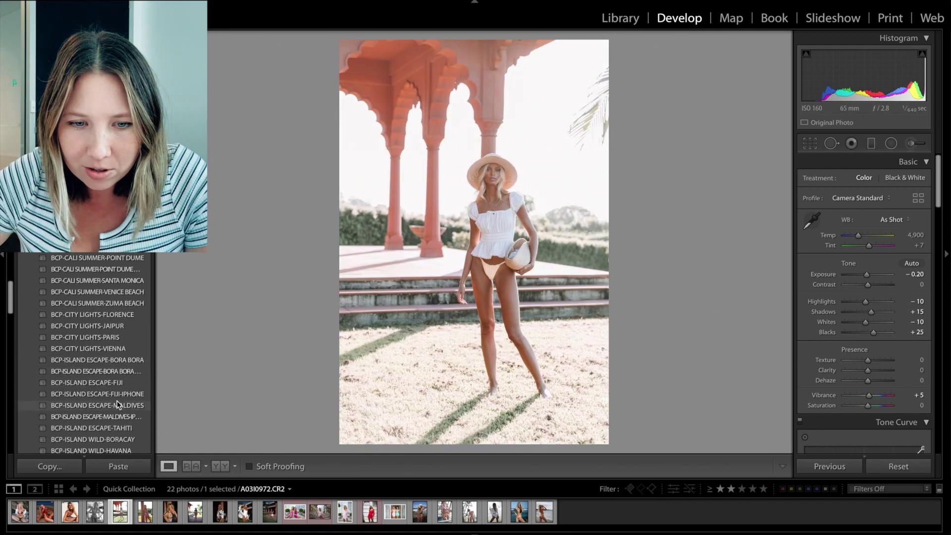
pyautogui.scroll(-2, 117, 404)
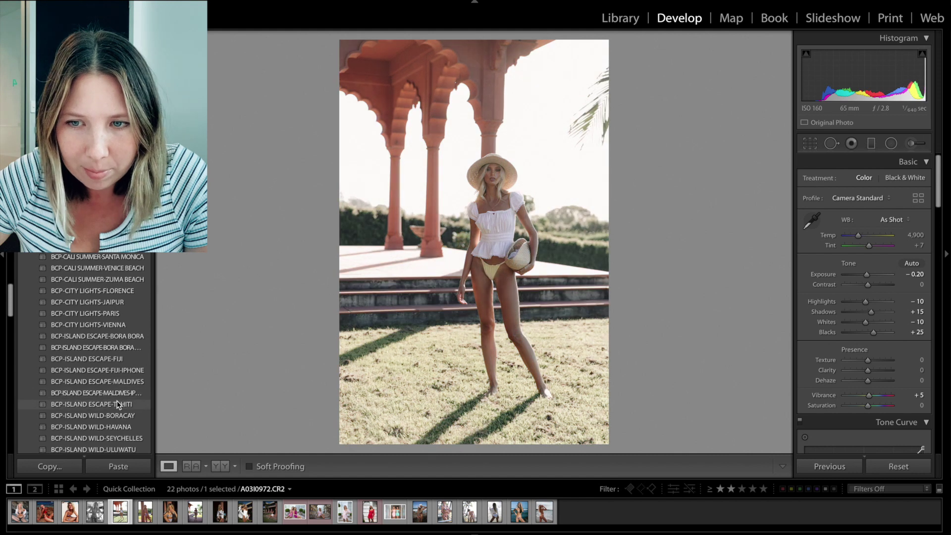
pyautogui.scroll(-3, 118, 404)
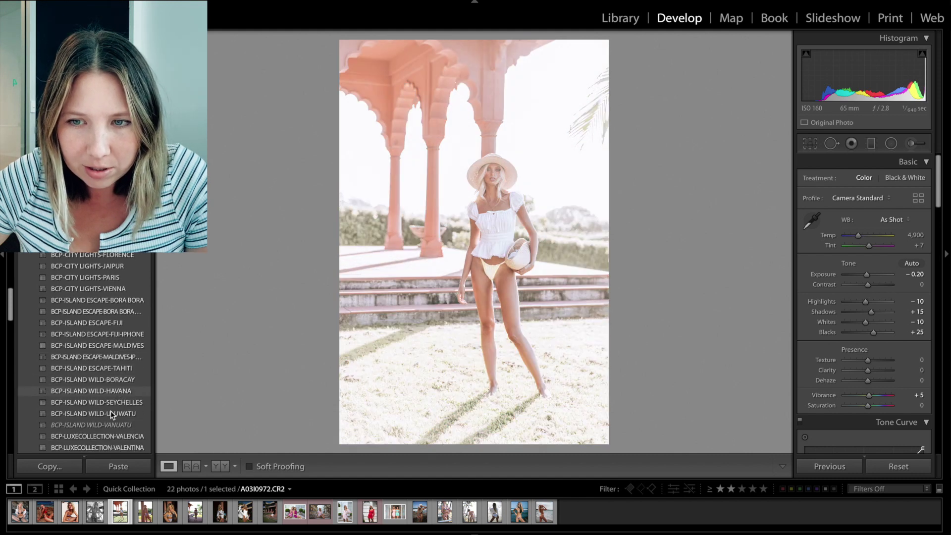
pyautogui.scroll(-3, 113, 416)
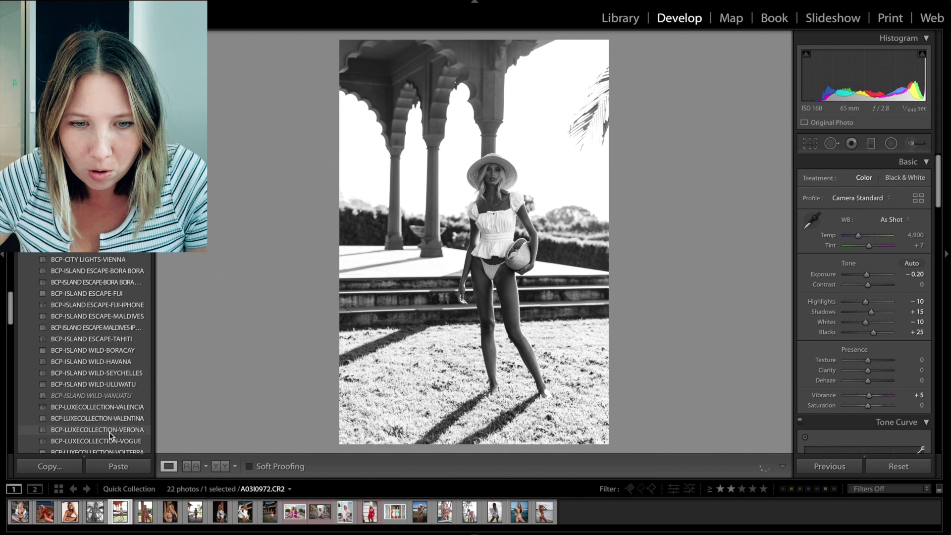
pyautogui.scroll(-2, 111, 435)
pyautogui.scroll(-2, 112, 436)
pyautogui.scroll(-3, 110, 436)
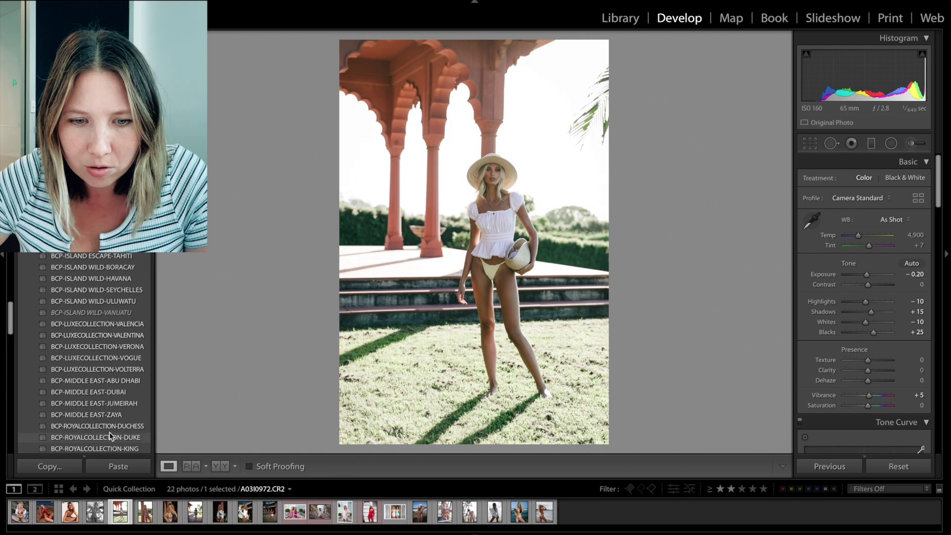
pyautogui.scroll(-1, 110, 436)
pyautogui.scroll(17, 110, 436)
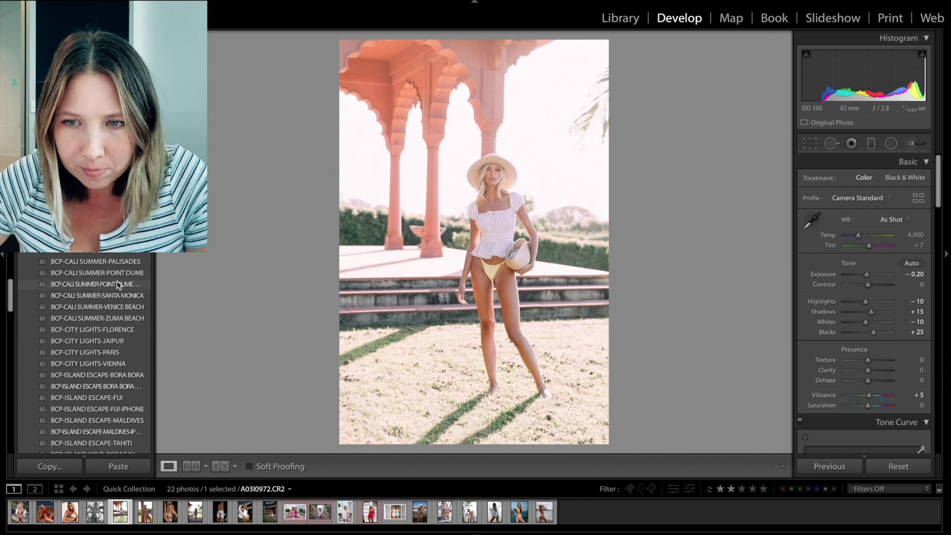
pyautogui.scroll(2, 119, 285)
pyautogui.scroll(5, 94, 354)
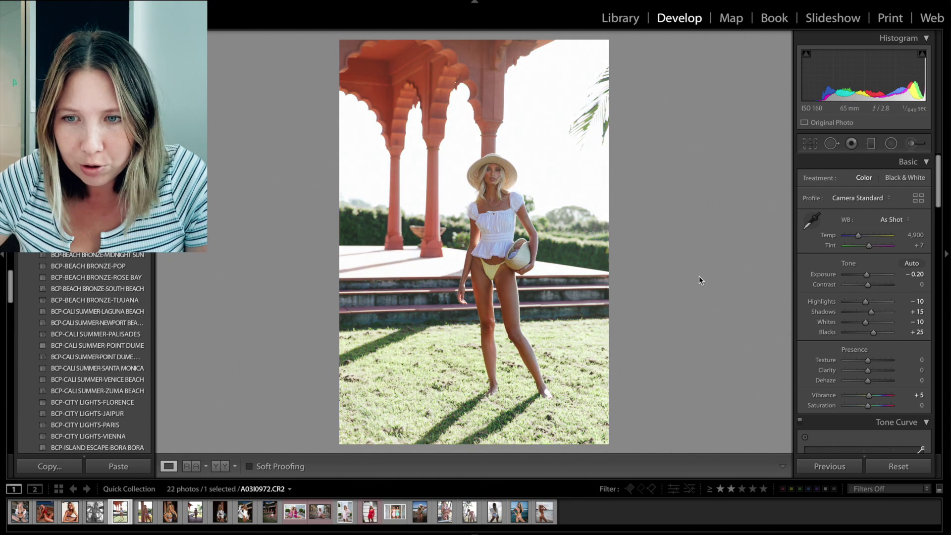
# Step: Set the white balance Temp of the lawn portrait to 4,826
pyautogui.click(915, 235)
pyautogui.write('4560')
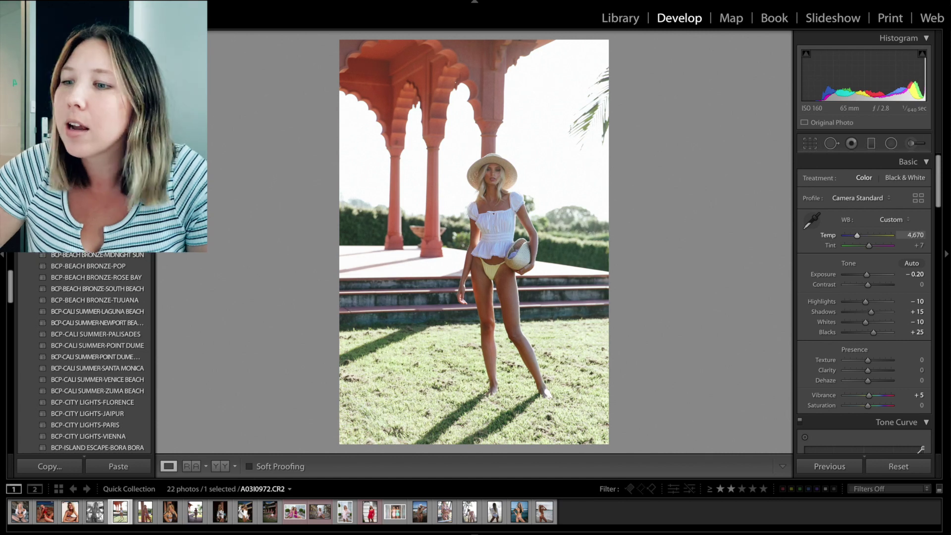
pyautogui.press('Return')
pyautogui.moveTo(857, 236); pyautogui.dragTo(845, 261)
# Step: Inspect the outfit up close against the unedited version and reset the Yellow saturation to 0 in the HSL adjustments
pyautogui.press('z')
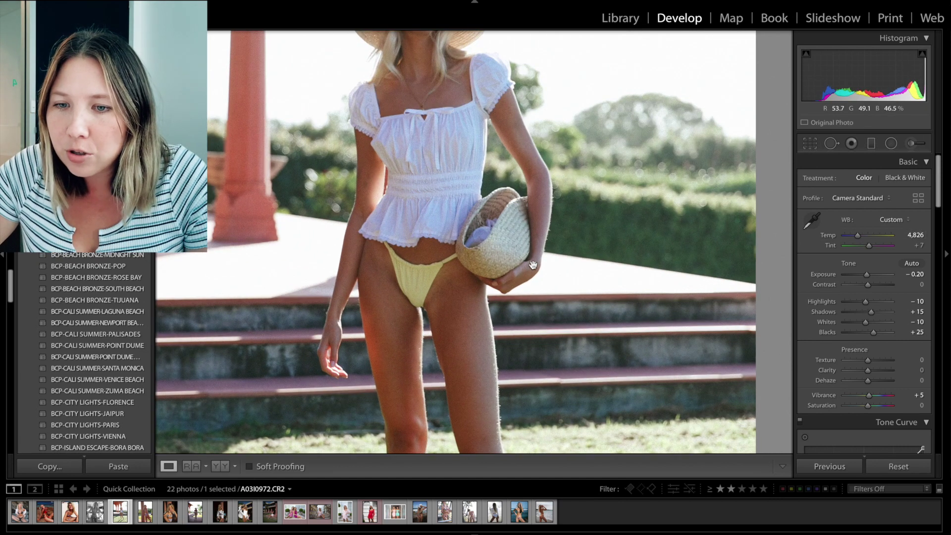
pyautogui.moveTo(473, 288); pyautogui.dragTo(488, 340)
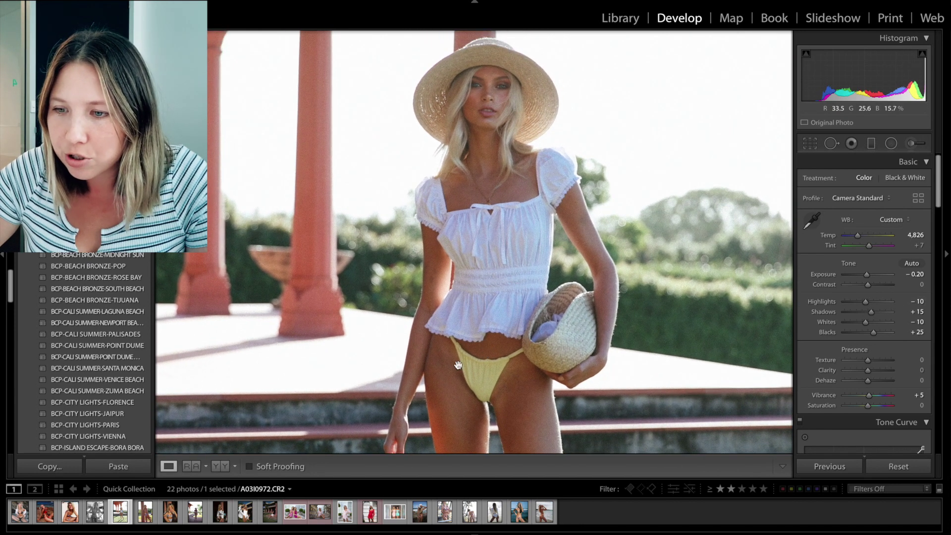
pyautogui.press('\\')
pyautogui.press('\\')
pyautogui.scroll(-3, 860, 311)
pyautogui.scroll(-4, 860, 311)
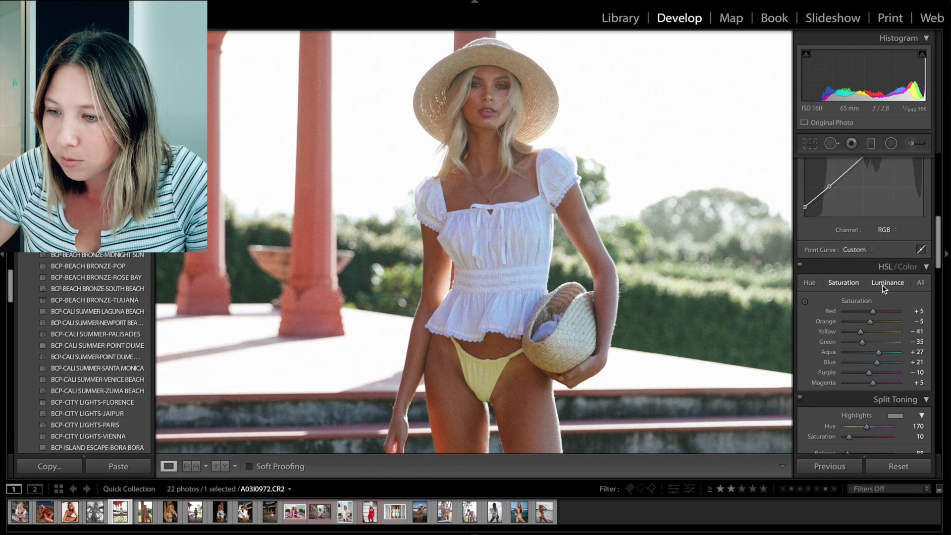
pyautogui.doubleClick(827, 333)
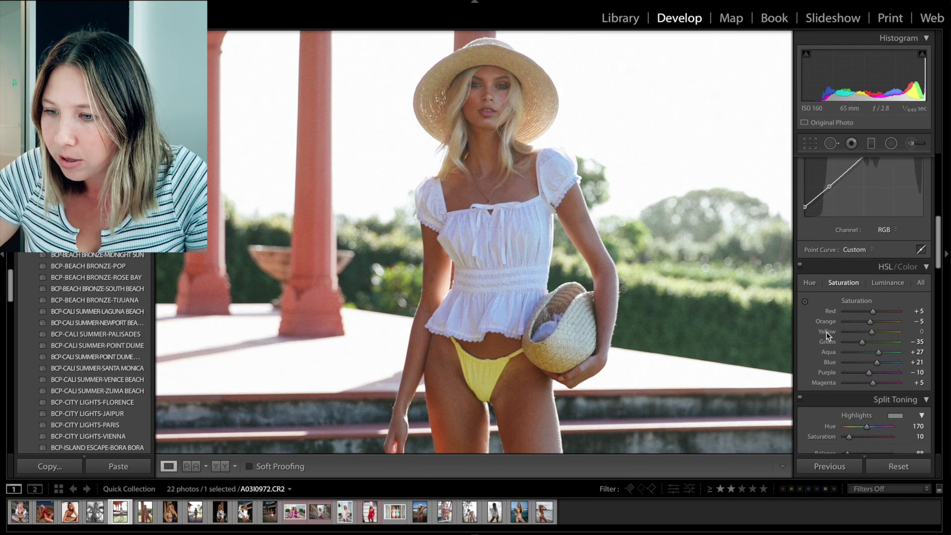
pyautogui.press('z')
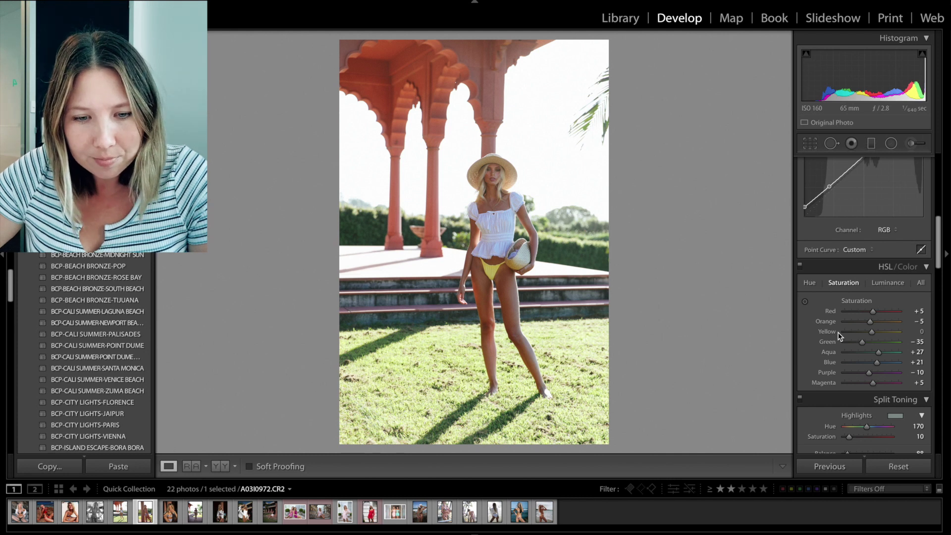
# Step: Go to the next photo, the portrait beside the pillar, preview the Cali Summer through Island Wild presets, and apply BCP-ISLAND ESCAPE-BORA BORA
pyautogui.press('Right')
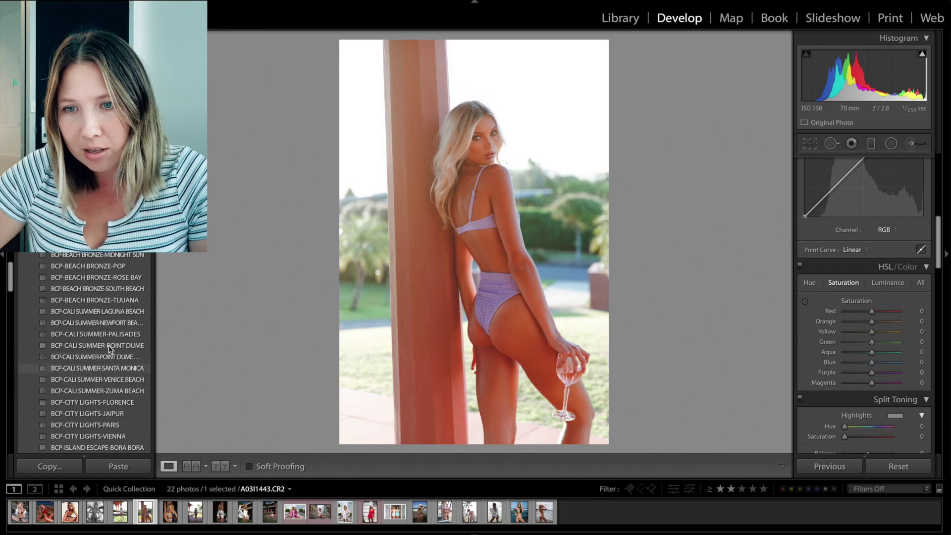
pyautogui.scroll(-3, 108, 380)
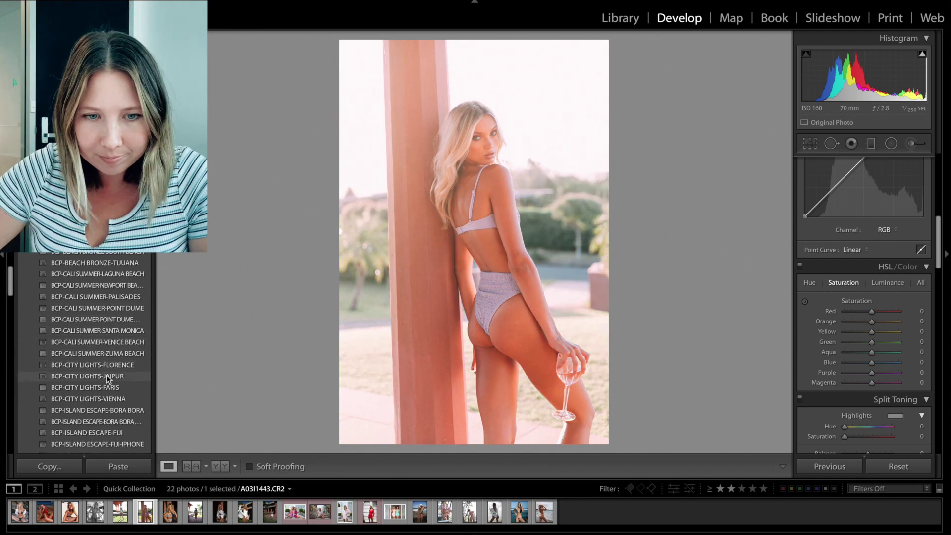
pyautogui.scroll(-3, 108, 380)
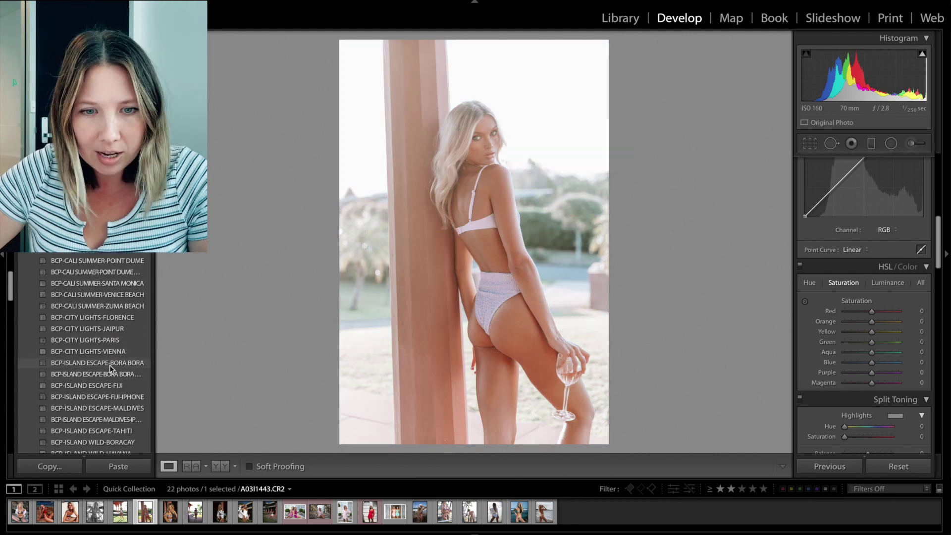
pyautogui.scroll(-1, 109, 369)
pyautogui.scroll(-1, 111, 385)
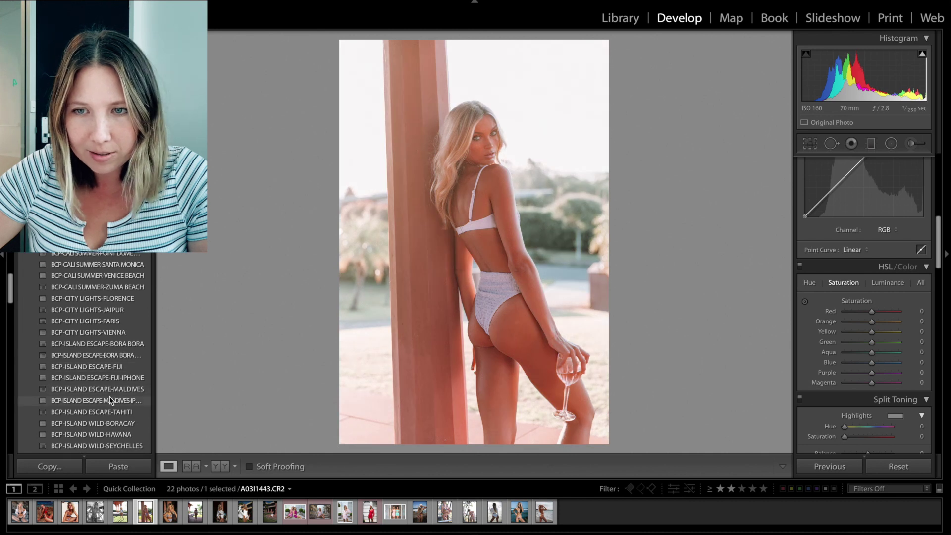
pyautogui.scroll(-1, 108, 400)
pyautogui.scroll(-2, 109, 401)
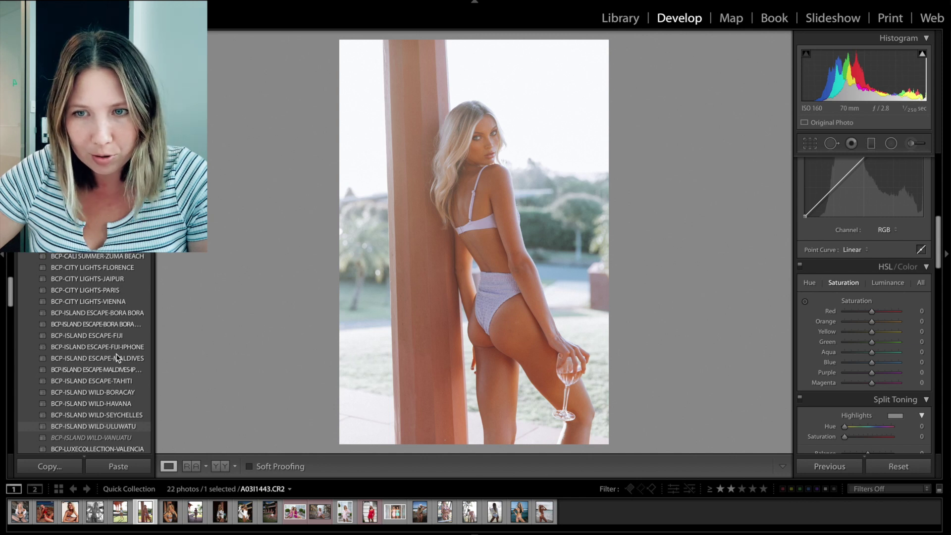
pyautogui.click(126, 315)
# Step: Set the pillar portrait's Exposure to -0.45 and its white balance Temp to 3,644
pyautogui.scroll(5, 899, 254)
pyautogui.scroll(-1, 914, 265)
pyautogui.moveTo(919, 274)
pyautogui.mouseDown()
pyautogui.moveTo(882, 274)
pyautogui.moveTo(901, 274)
pyautogui.mouseUp()
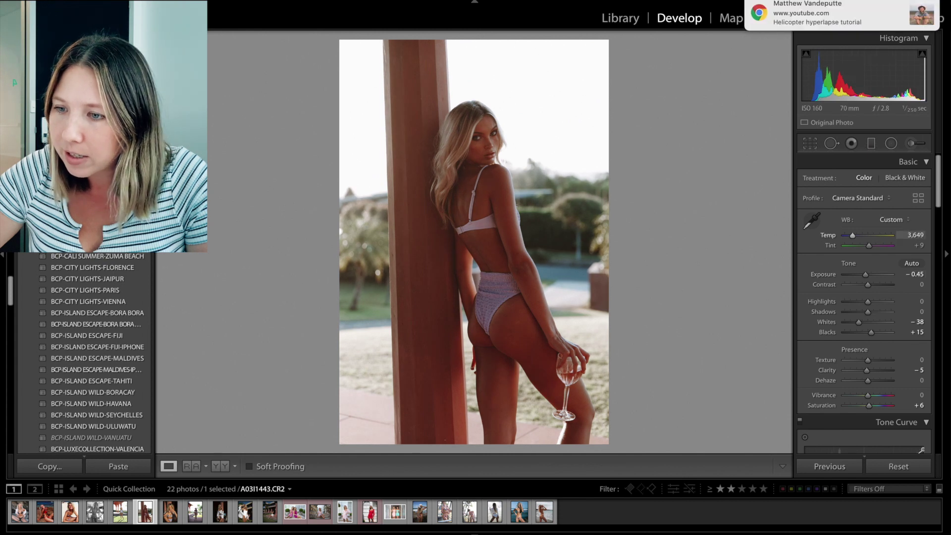
pyautogui.moveTo(917, 237); pyautogui.dragTo(902, 237)
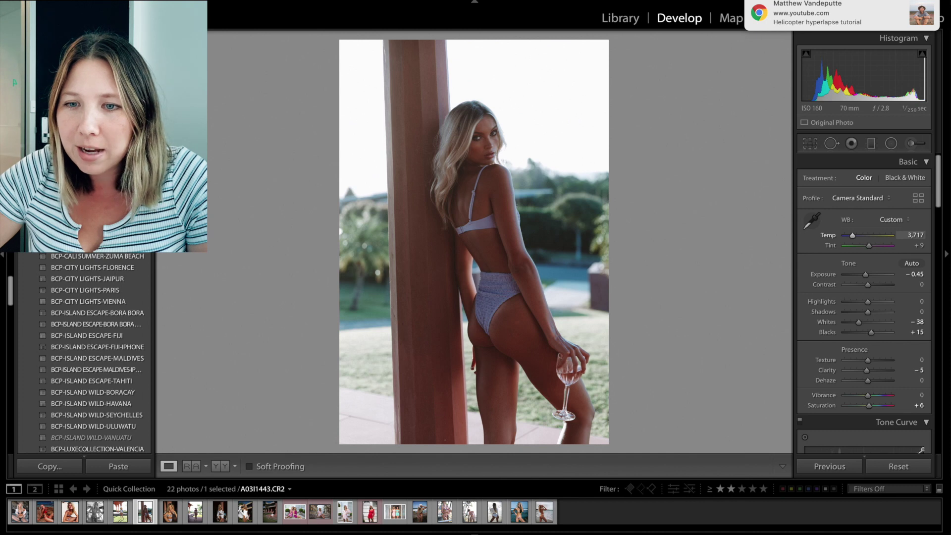
pyautogui.moveTo(915, 237)
pyautogui.mouseDown()
pyautogui.moveTo(927, 237)
pyautogui.moveTo(915, 237)
pyautogui.mouseUp()
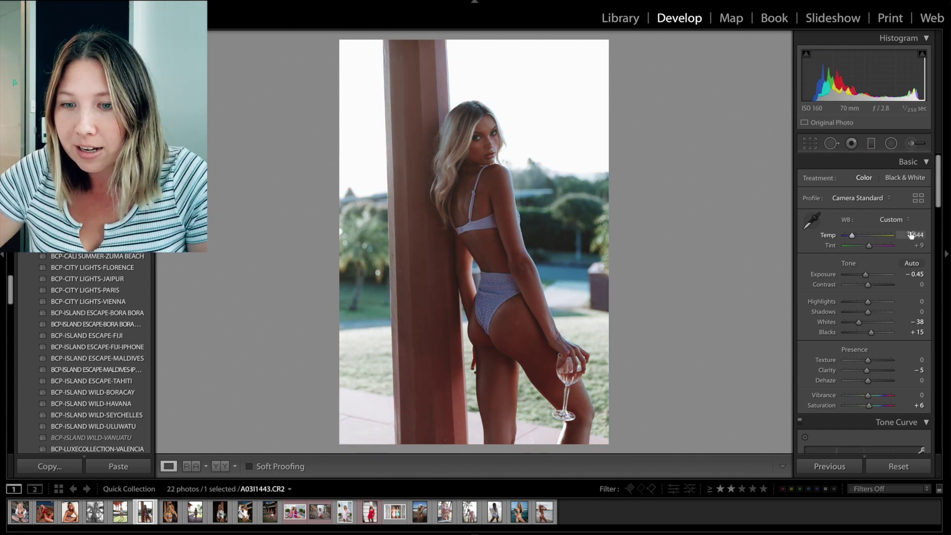
# Step: Try a 4 x 5 / 8 x 10 crop of the pillar portrait rotated to 1.71, and return the crop to the original aspect
pyautogui.press('r')
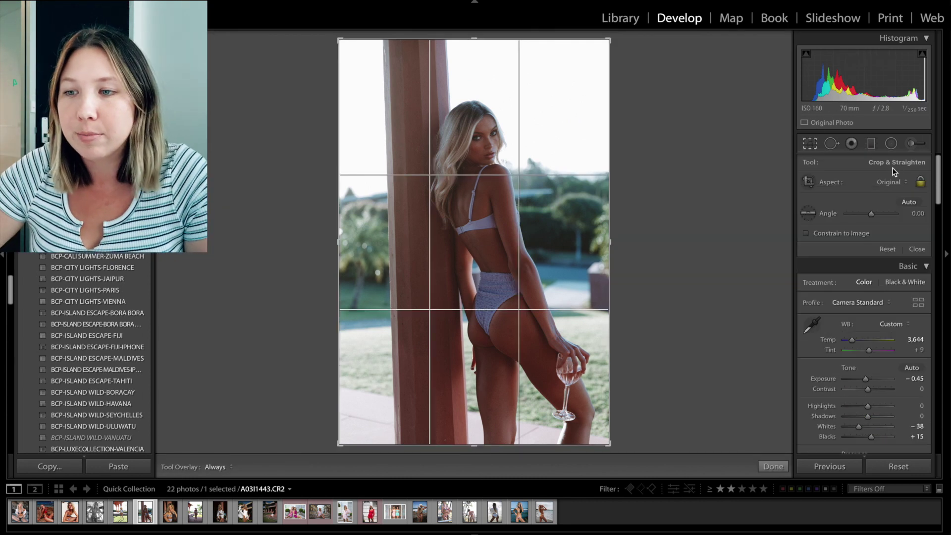
pyautogui.click(889, 184)
pyautogui.click(887, 210)
pyautogui.moveTo(685, 203); pyautogui.dragTo(698, 204)
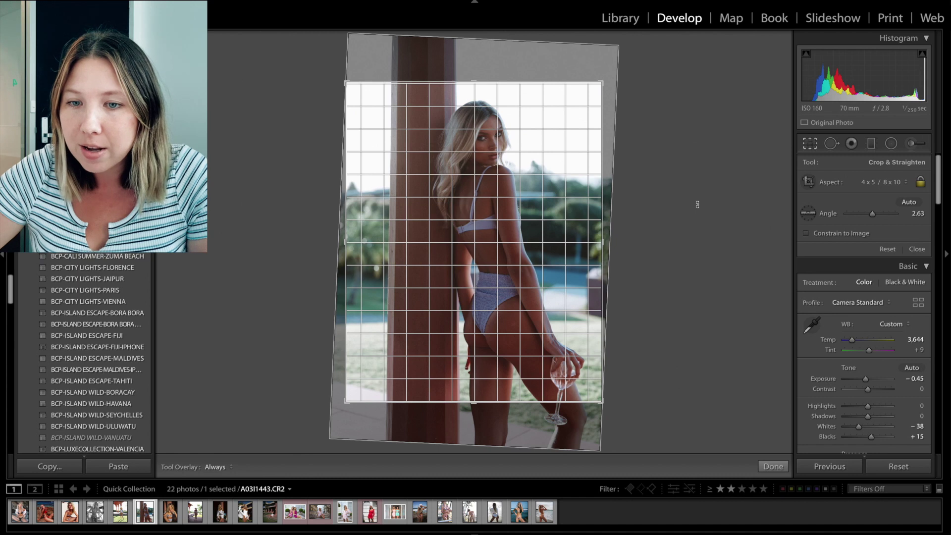
pyautogui.moveTo(698, 204); pyautogui.dragTo(696, 203)
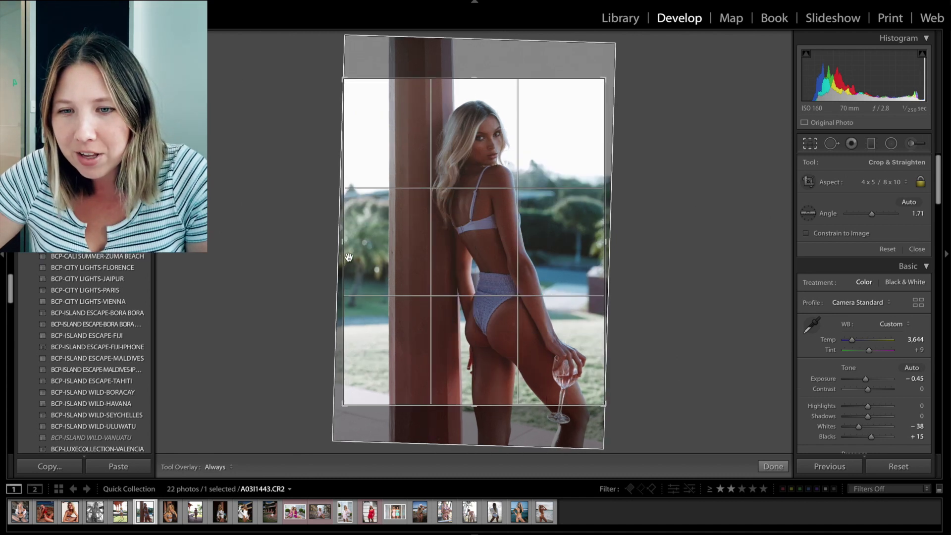
pyautogui.moveTo(349, 257); pyautogui.dragTo(353, 257)
pyautogui.moveTo(510, 225); pyautogui.dragTo(508, 226)
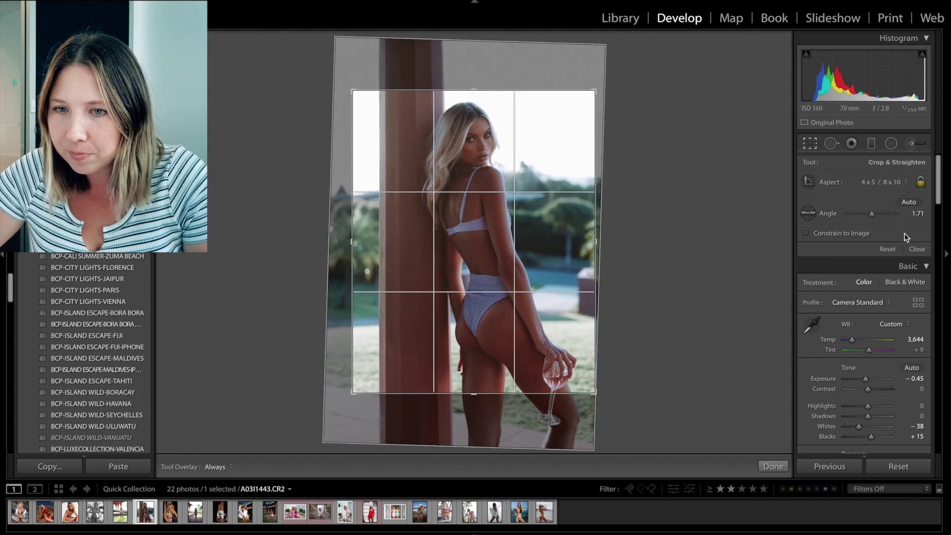
pyautogui.click(906, 182)
pyautogui.click(906, 148)
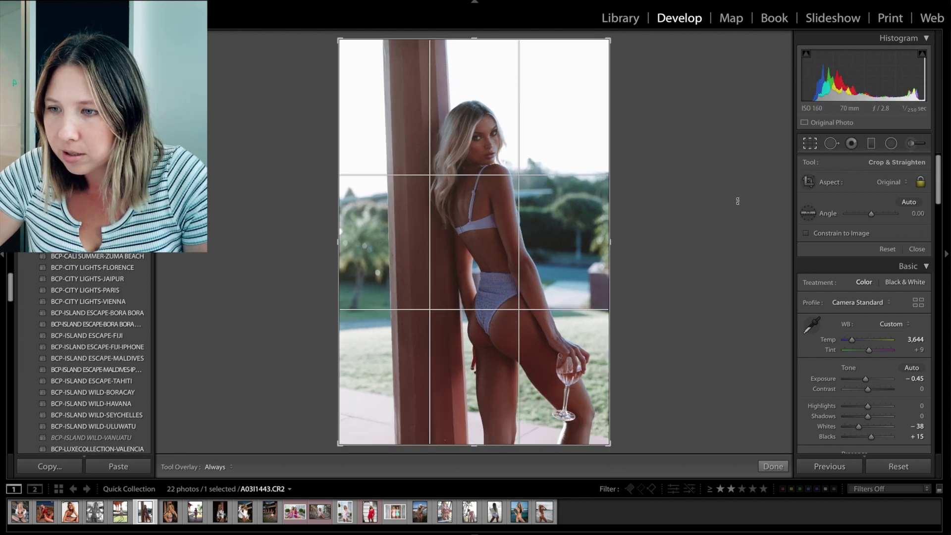
# Step: Straighten the pillar portrait to an angle of 1.33 and crop it tighter around the model, keeping the Original aspect
pyautogui.moveTo(692, 189); pyautogui.dragTo(680, 187)
pyautogui.moveTo(345, 226); pyautogui.dragTo(357, 227)
pyautogui.moveTo(448, 208); pyautogui.dragTo(452, 194)
pyautogui.press('r')
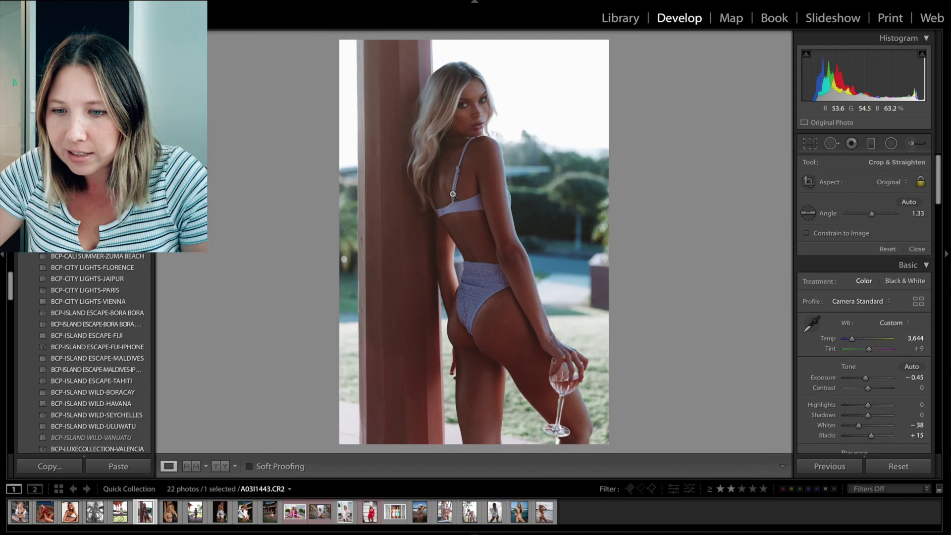
# Step: Inspect the model's face up close and set the Sharpening Amount to 65
pyautogui.click(469, 112)
pyautogui.click(469, 112)
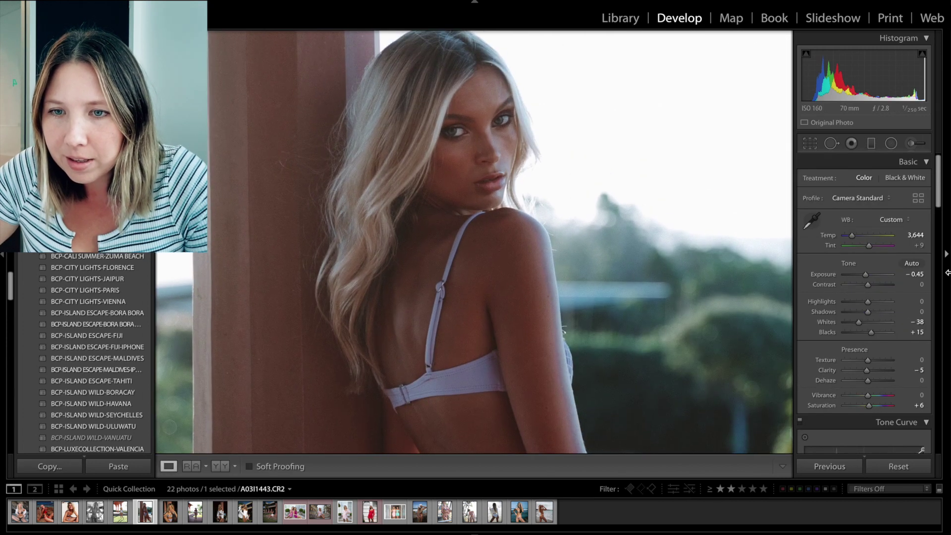
pyautogui.scroll(-10, 908, 270)
pyautogui.scroll(6, 908, 269)
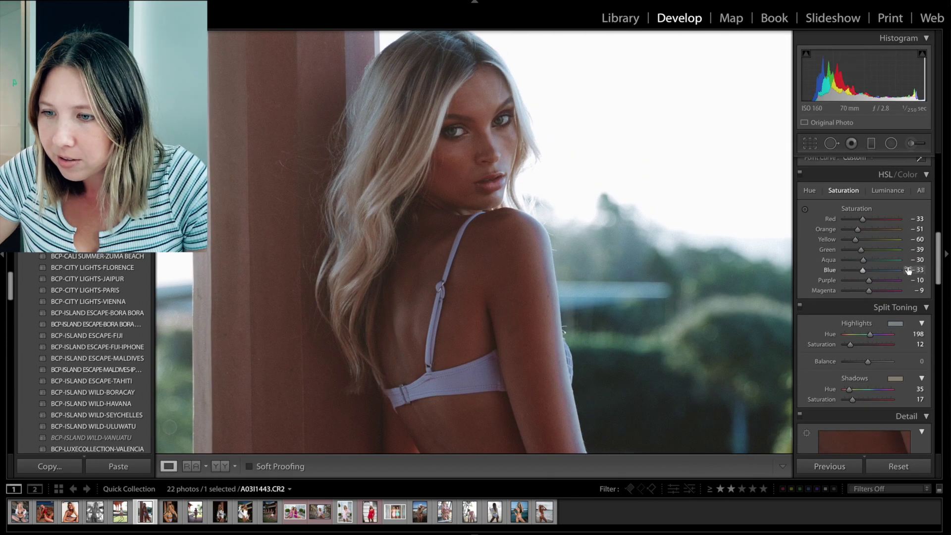
pyautogui.scroll(-8, 908, 270)
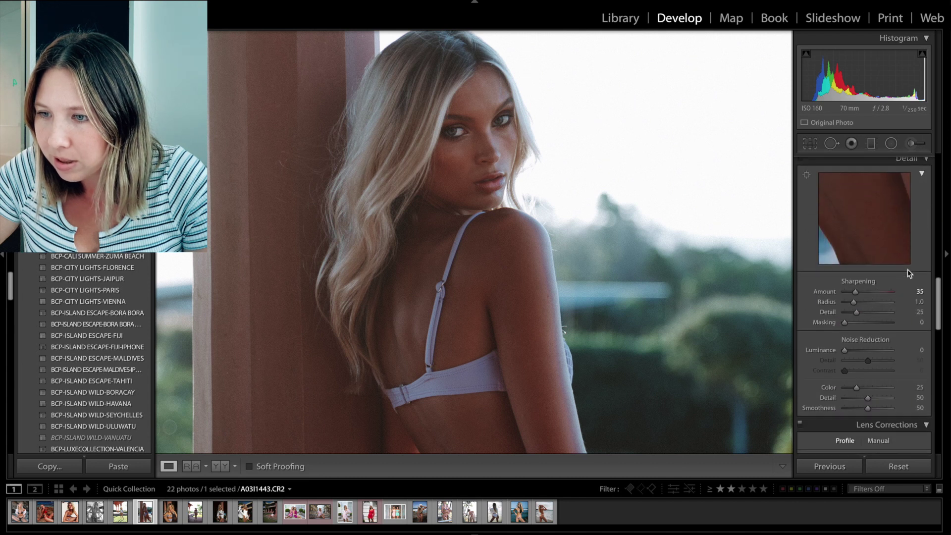
pyautogui.scroll(-8, 864, 288)
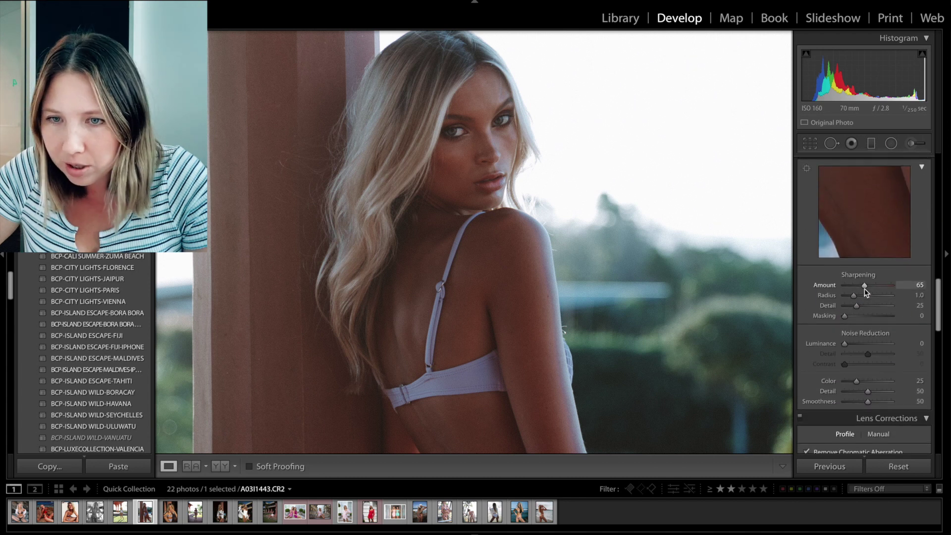
# Step: Set the Grain Amount to 18 and Roughness to 46 in the effects of the pillar portrait
pyautogui.scroll(-5, 865, 289)
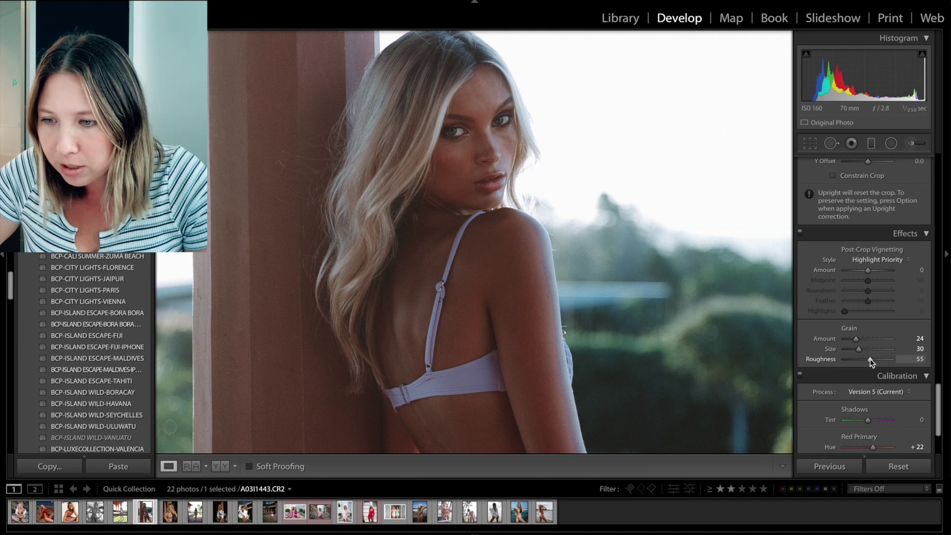
pyautogui.moveTo(869, 359); pyautogui.dragTo(839, 338)
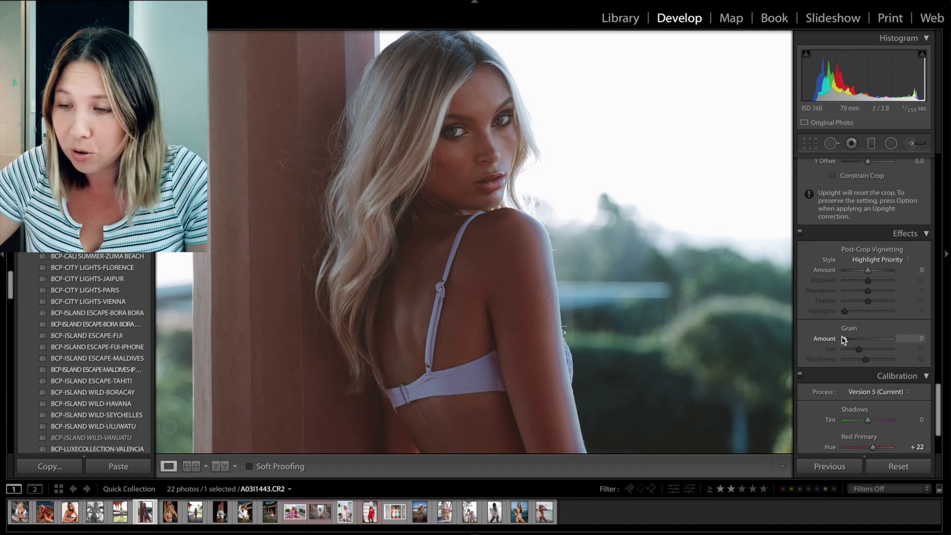
pyautogui.moveTo(844, 337); pyautogui.dragTo(855, 339)
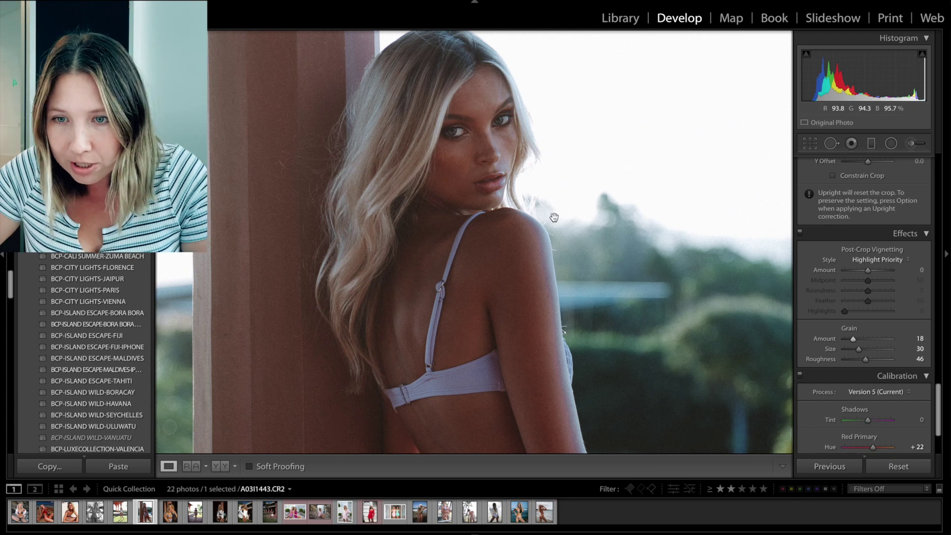
# Step: Compare the pillar portrait with its unedited version, both close up on the face and at full view
pyautogui.press('\\')
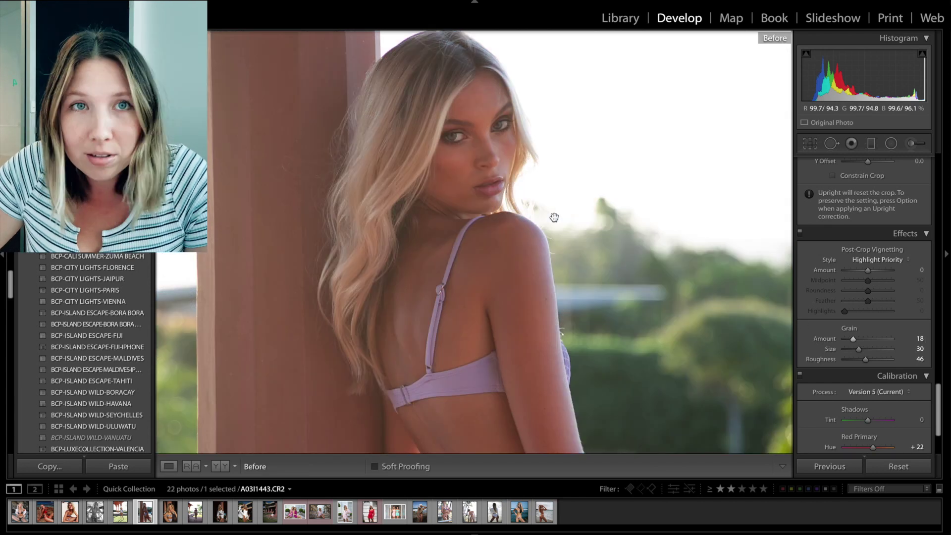
pyautogui.press('\\')
pyautogui.press('\\')
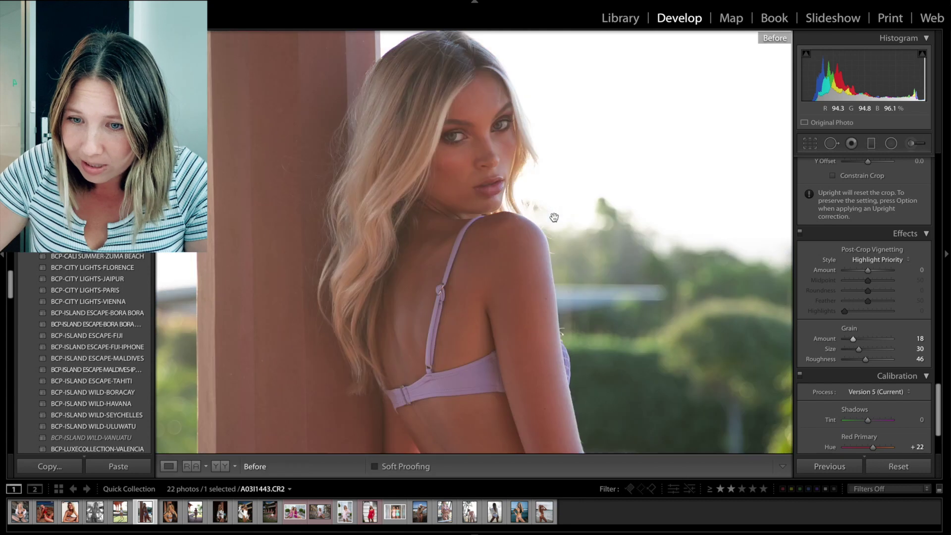
pyautogui.press('\\')
pyautogui.click(555, 217)
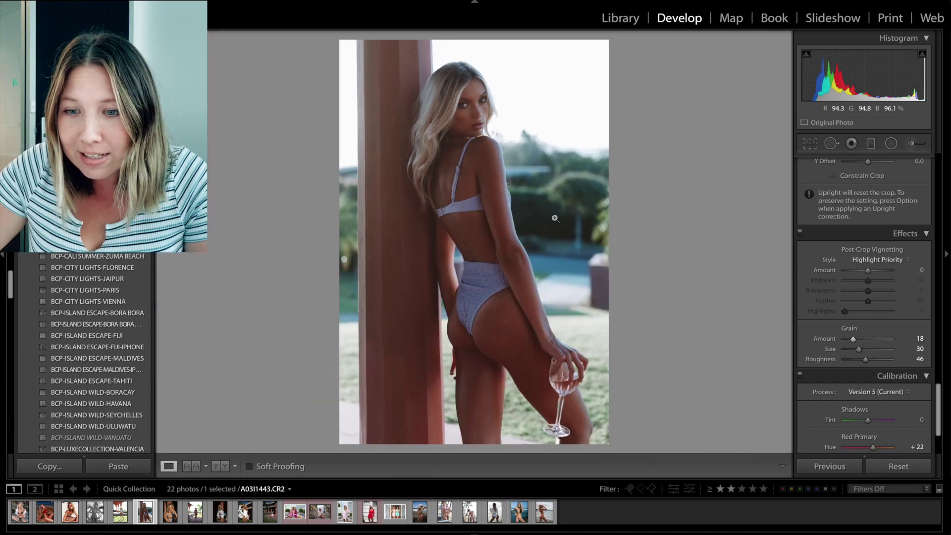
pyautogui.press('\\')
pyautogui.press('\\')
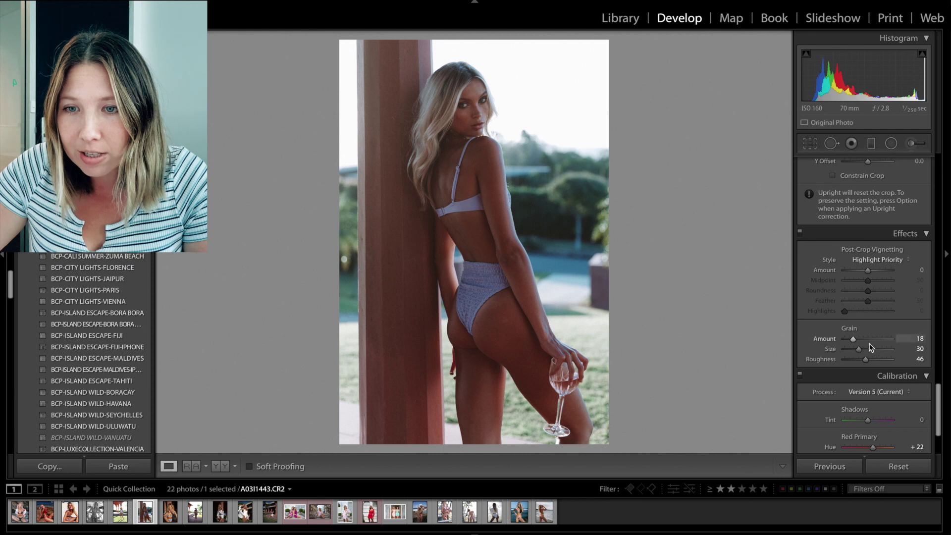
# Step: Compare the pillar portrait with and without lens profile corrections, and leave the profile corrections turned off
pyautogui.scroll(10, 870, 344)
pyautogui.scroll(1, 870, 343)
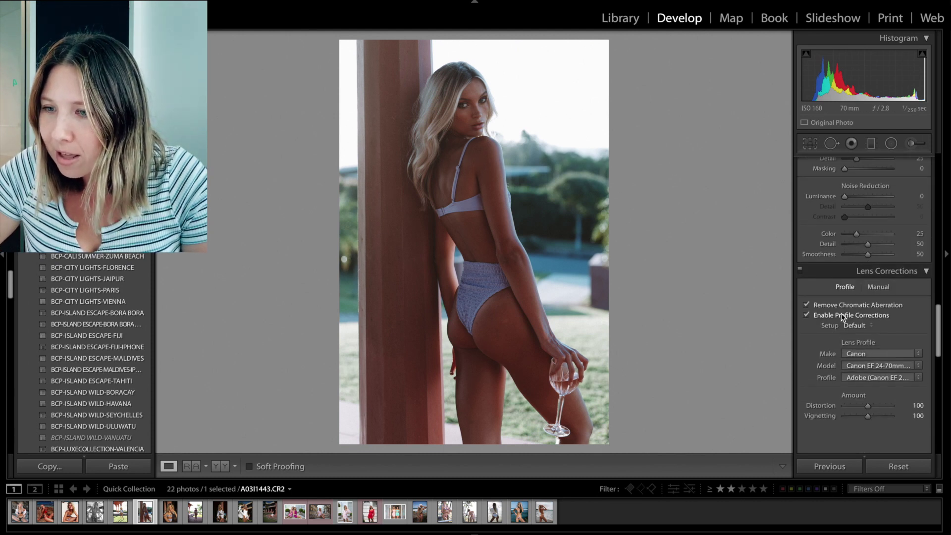
pyautogui.click(842, 315)
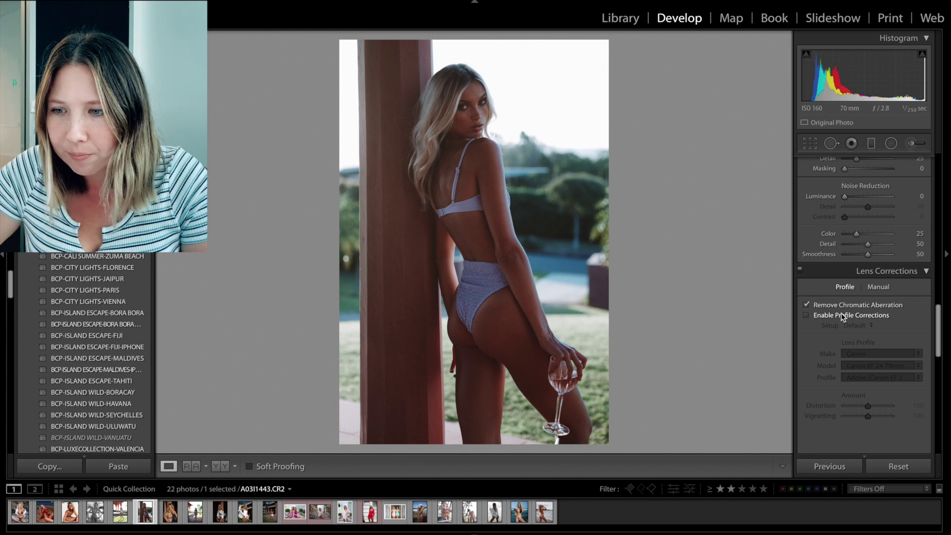
pyautogui.click(843, 316)
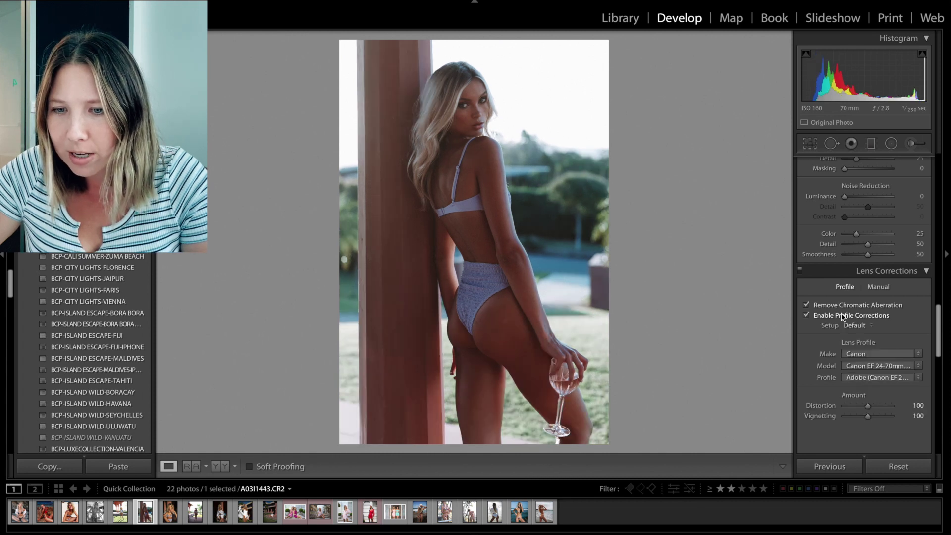
pyautogui.click(842, 316)
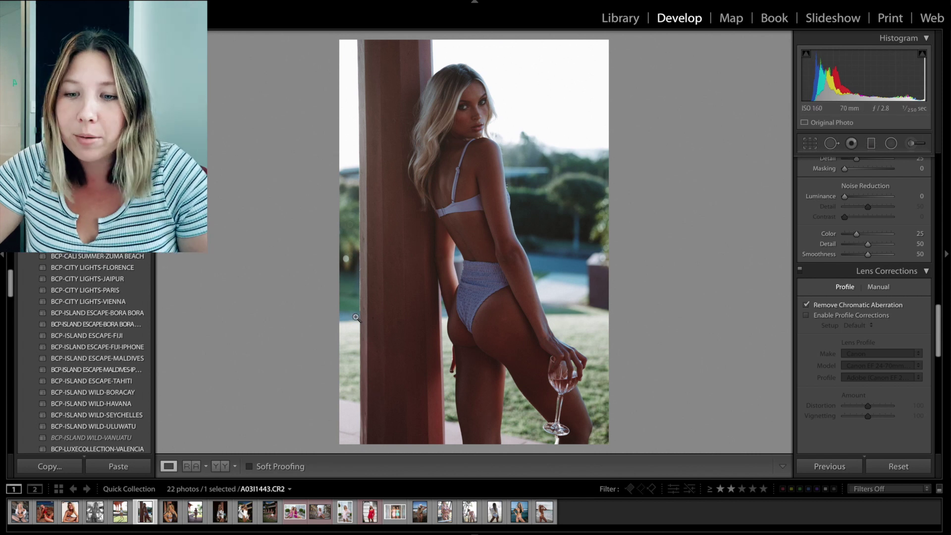
pyautogui.click(851, 313)
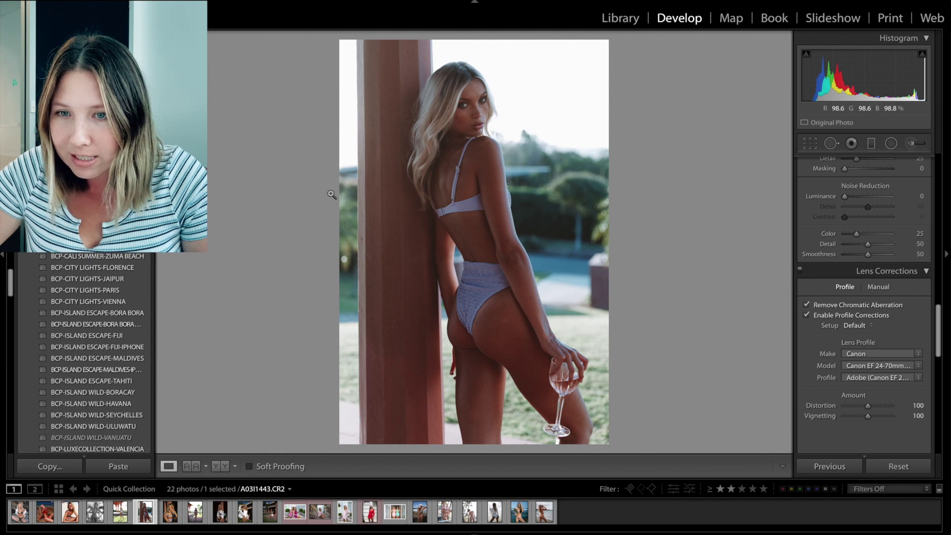
pyautogui.click(849, 315)
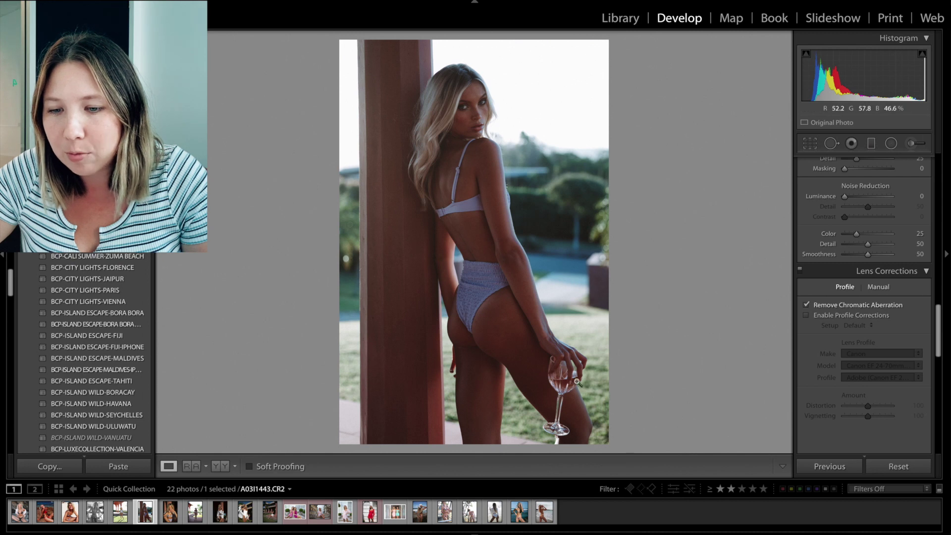
# Step: Set the Exposure of the pillar portrait to -0.15 and compare it with the unedited version
pyautogui.press('=')
pyautogui.press('=')
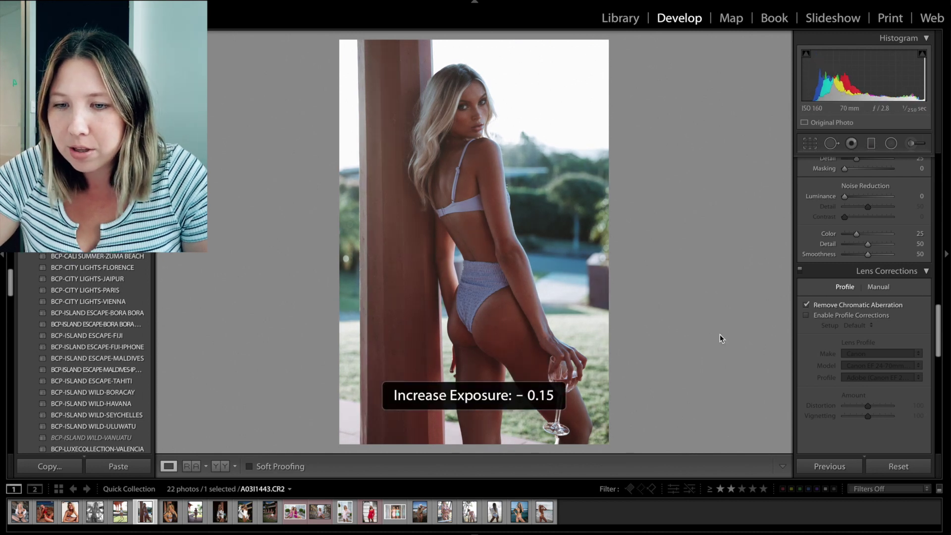
pyautogui.press('-')
pyautogui.press('=')
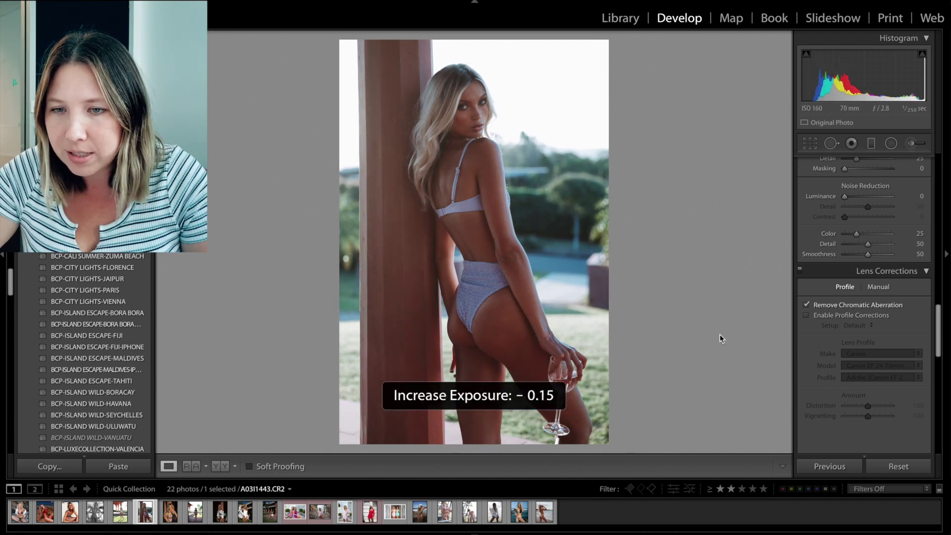
pyautogui.press('\\')
pyautogui.press('\\')
pyautogui.press('\\')
pyautogui.press('\\')
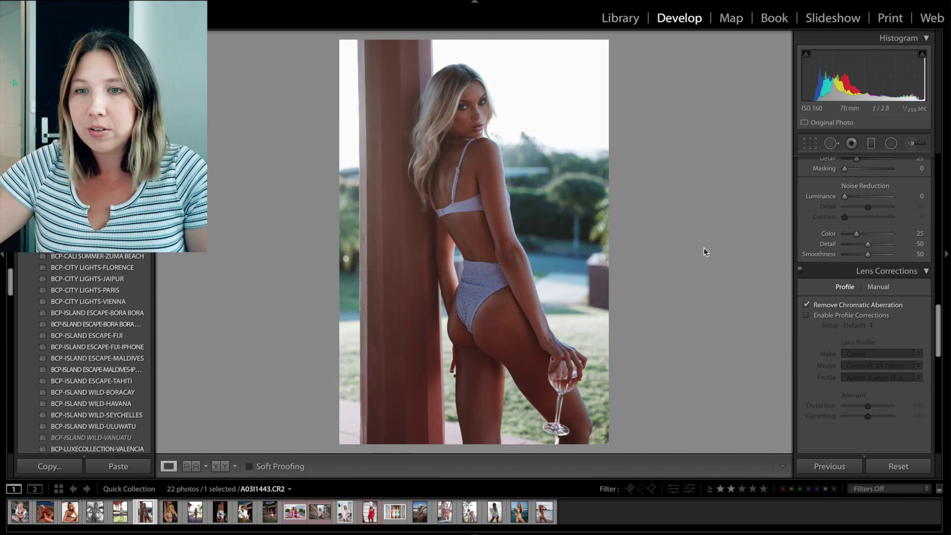
# Step: Move on to the wine-glass portrait and preview the BCP presets on it, from Beach Bronze through Middle East
pyautogui.press('Right')
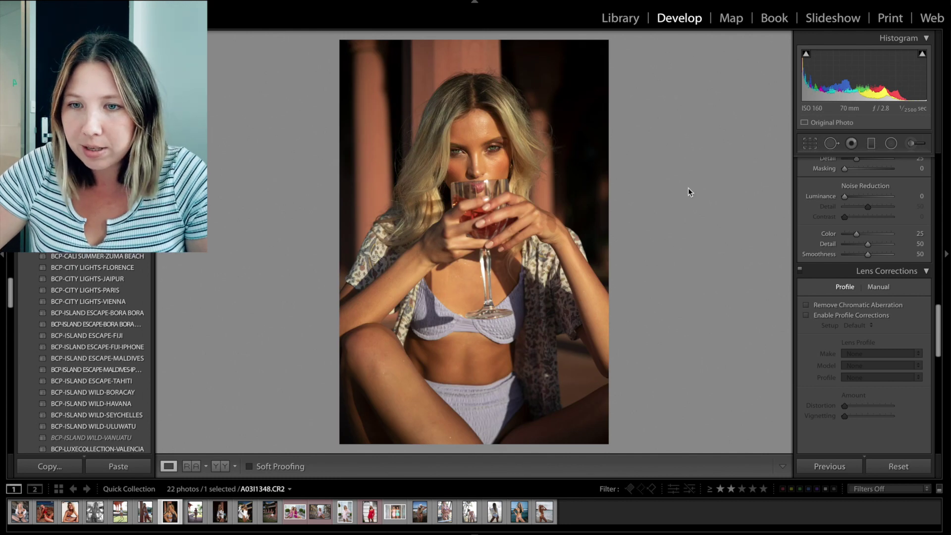
pyautogui.scroll(2, 113, 321)
pyautogui.scroll(5, 113, 321)
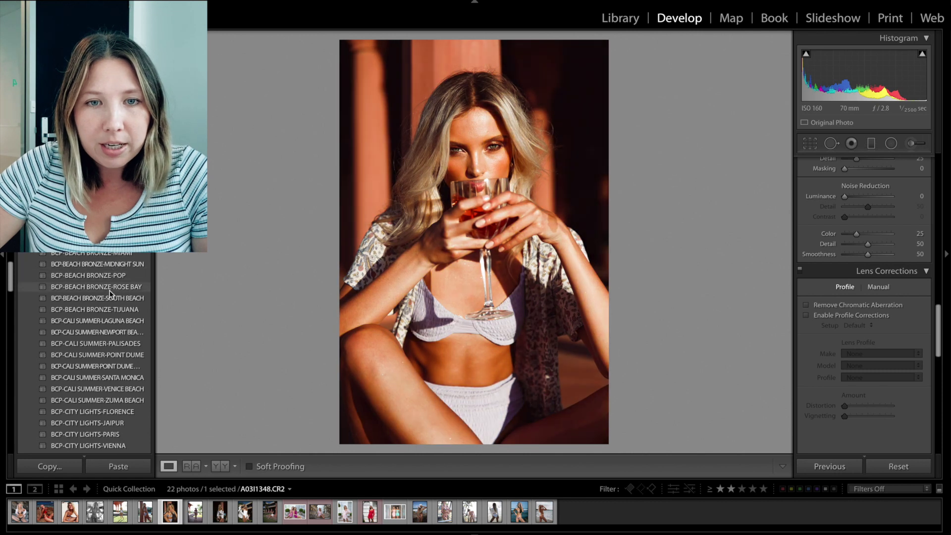
pyautogui.scroll(-2, 112, 305)
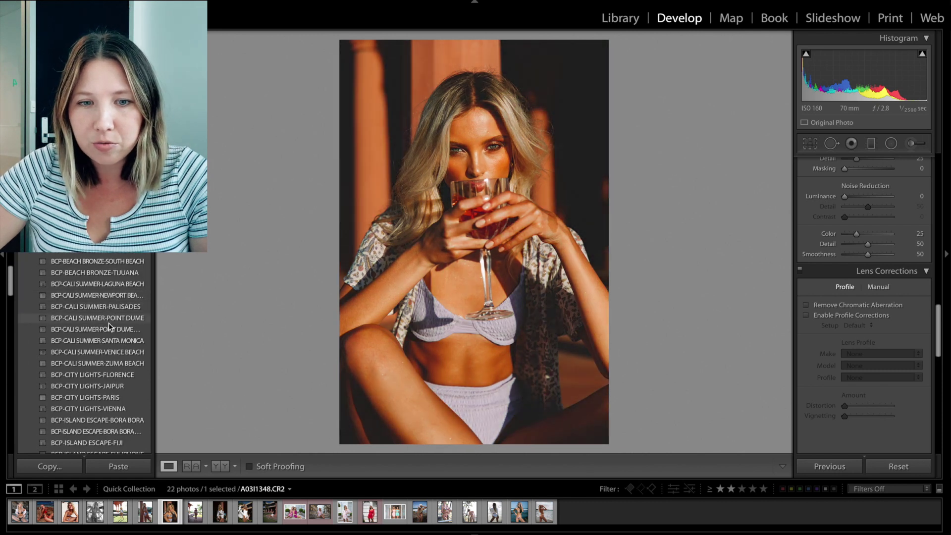
pyautogui.scroll(-3, 110, 327)
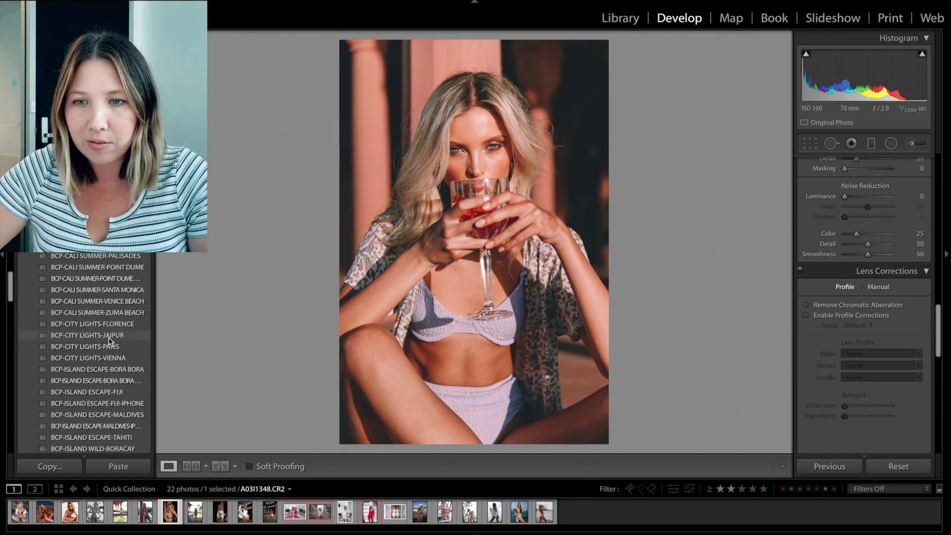
pyautogui.scroll(-2, 110, 337)
pyautogui.scroll(-2, 110, 330)
pyautogui.scroll(-1, 110, 330)
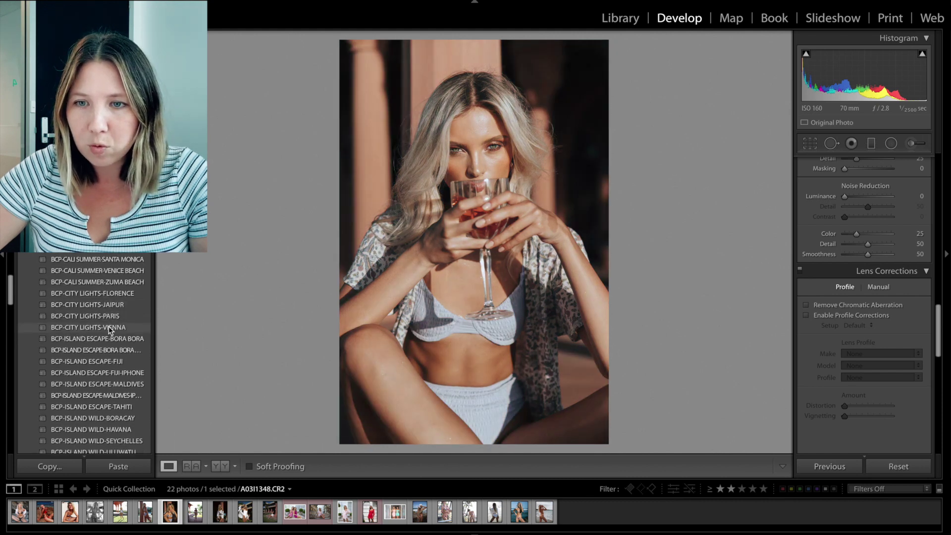
pyautogui.scroll(-4, 110, 329)
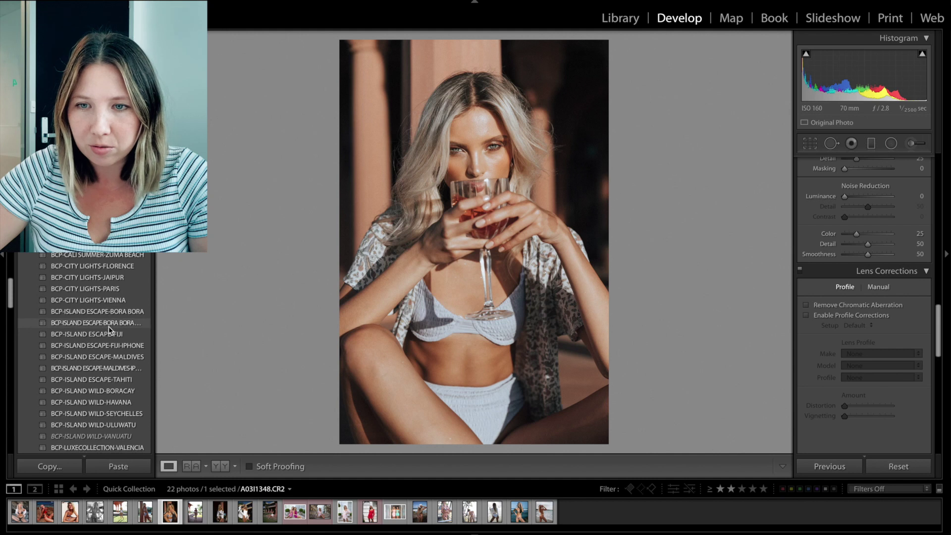
pyautogui.scroll(-1, 110, 329)
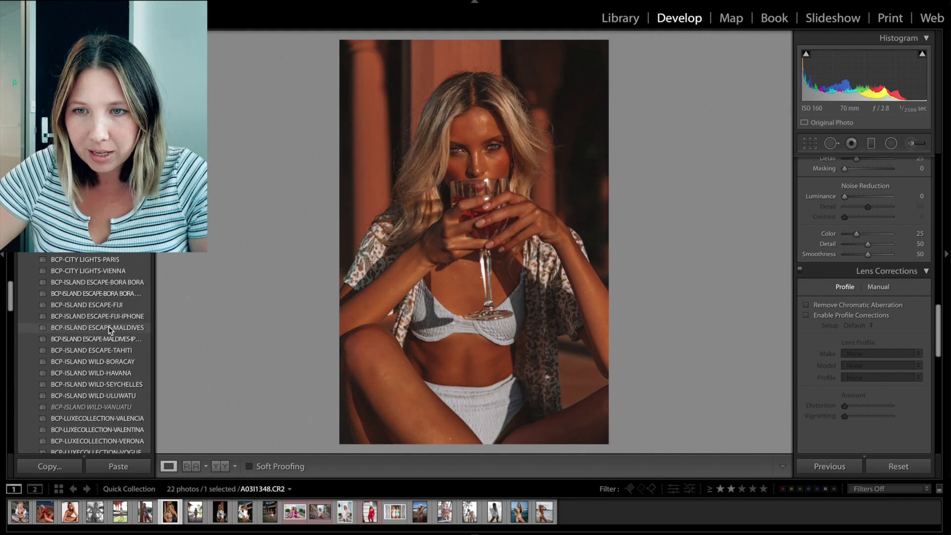
pyautogui.scroll(-3, 110, 328)
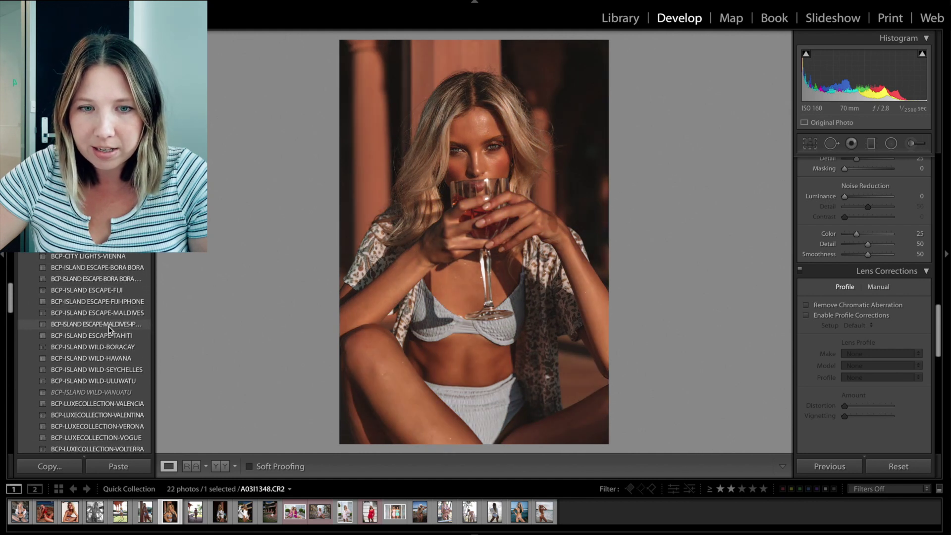
pyautogui.scroll(-1, 108, 326)
pyautogui.scroll(-1, 109, 326)
pyautogui.scroll(-3, 109, 326)
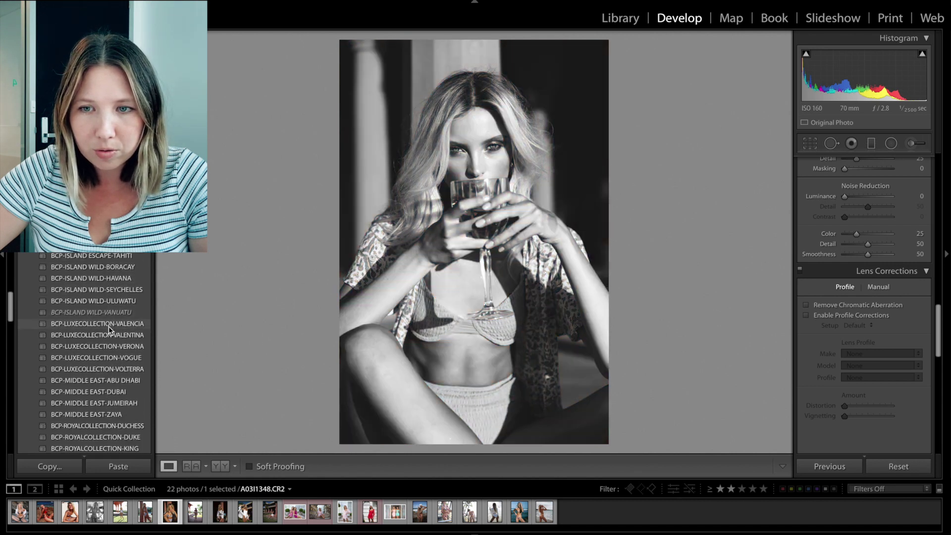
pyautogui.scroll(-2, 109, 326)
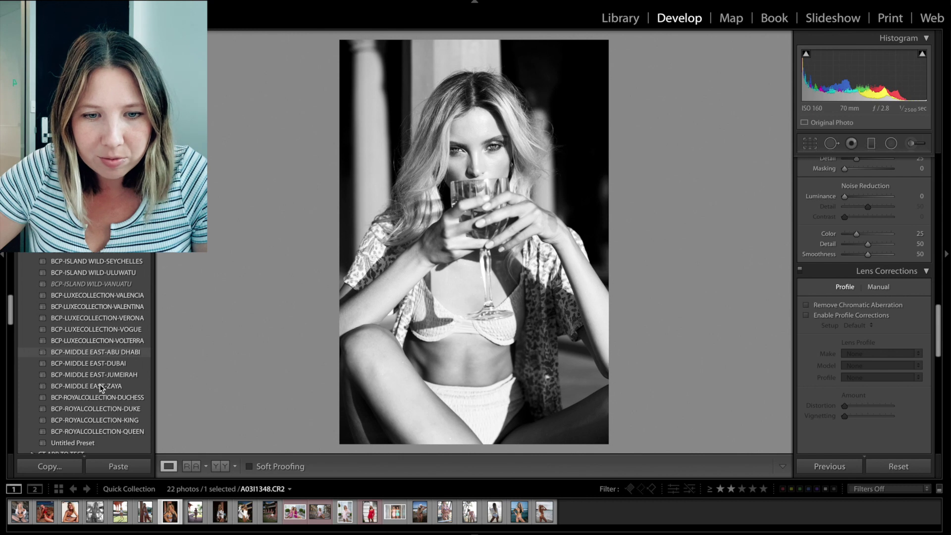
# Step: Apply the BCP-ISLAND WILD-ULUWATU preset to the wine-glass portrait and enable lens profile corrections
pyautogui.scroll(3, 99, 385)
pyautogui.click(118, 340)
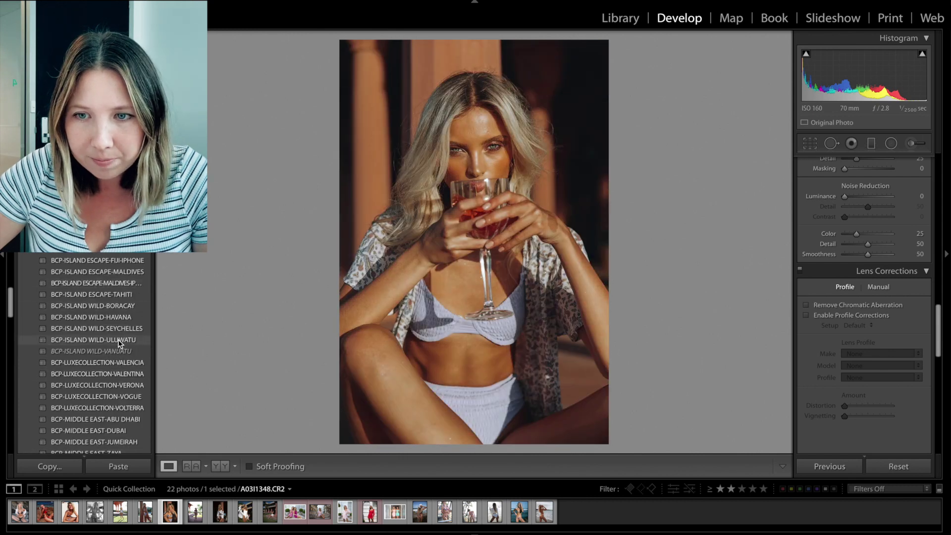
pyautogui.click(118, 340)
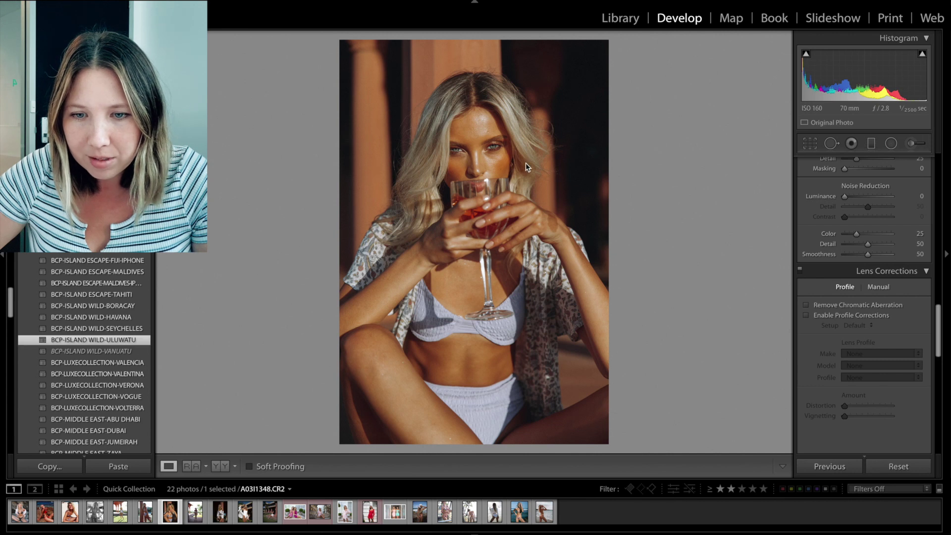
pyautogui.click(806, 316)
# Step: Crop the wine-glass portrait to a 4 x 5 / 8 x 10 aspect, framing the woman from above her head to her waist
pyautogui.click(810, 144)
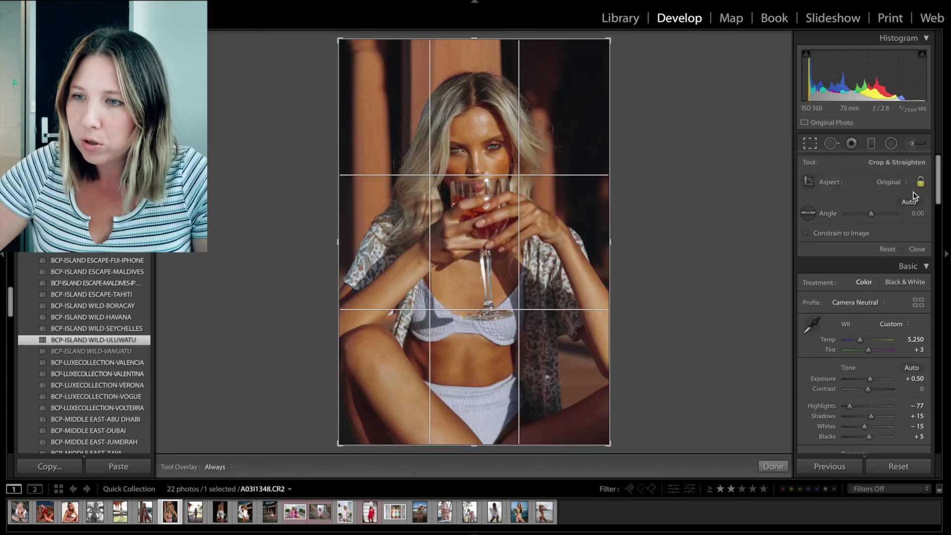
pyautogui.click(891, 183)
pyautogui.click(873, 212)
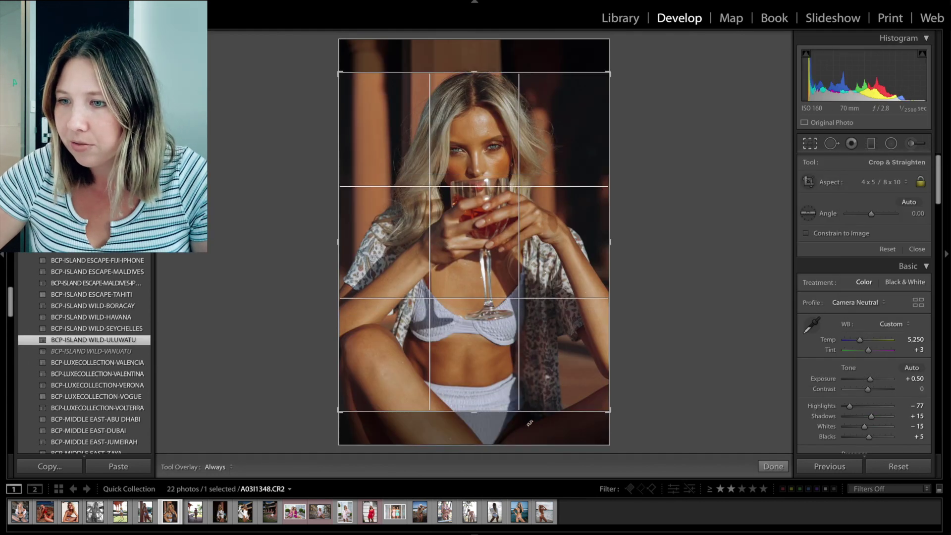
pyautogui.moveTo(511, 334); pyautogui.dragTo(510, 326)
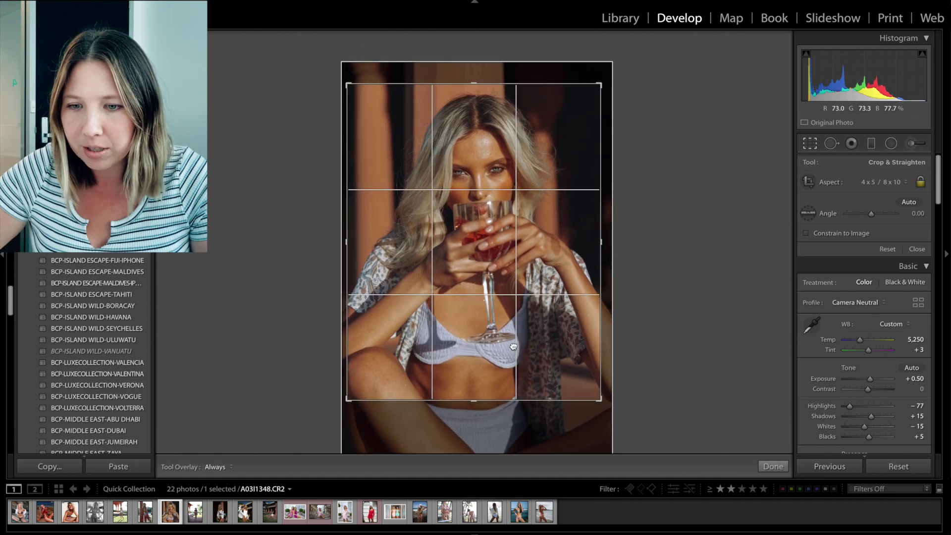
pyautogui.press('Return')
# Step: Raise the Exposure of the wine-glass portrait to +0.90 and compare it with the unedited version
pyautogui.press('=')
pyautogui.press('=')
pyautogui.press('=')
pyautogui.press('=')
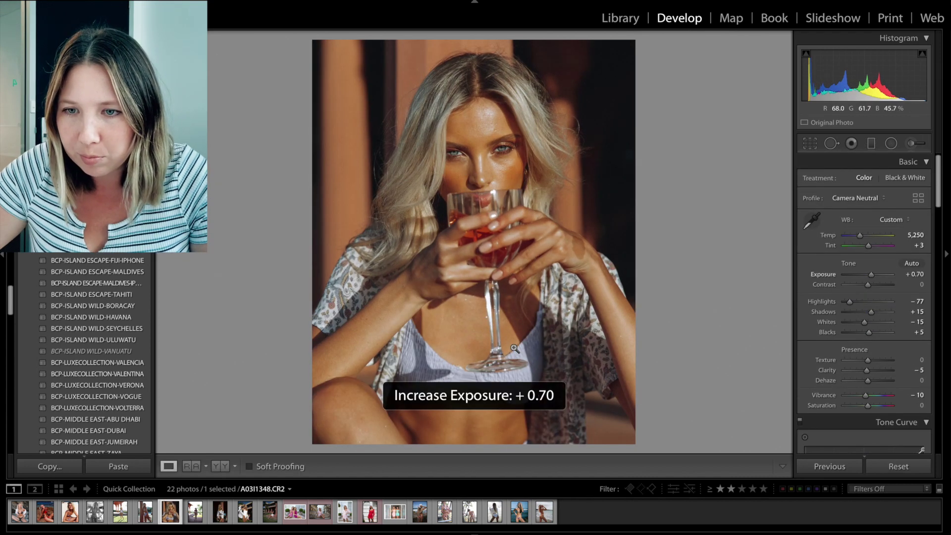
pyautogui.press('\\')
pyautogui.press('\\')
pyautogui.press('\\')
pyautogui.press('\\')
pyautogui.press('\\')
pyautogui.press('\\')
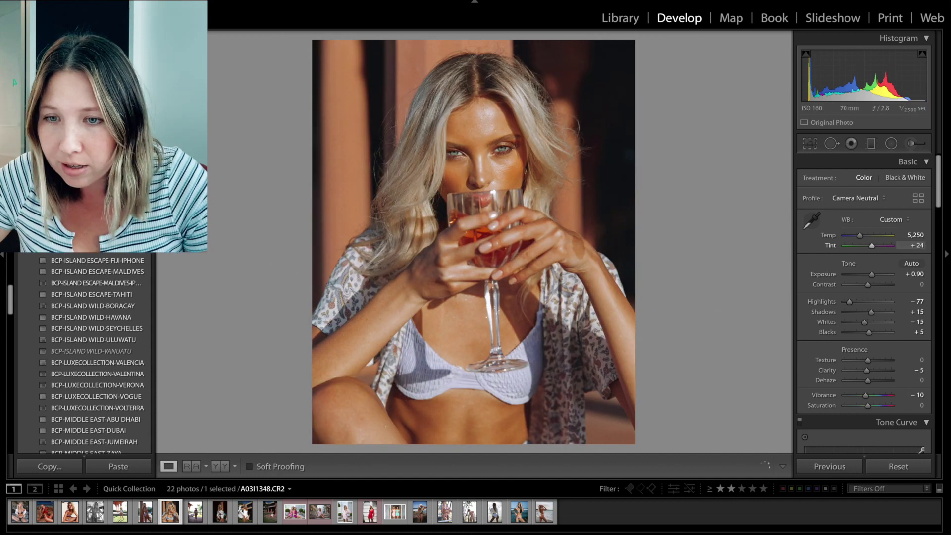
# Step: Set the white balance of the wine-glass portrait to a Temp of 4,775 and a Tint of +32
pyautogui.press('Up')
pyautogui.press('Up')
pyautogui.press('Up')
pyautogui.press('Up')
pyautogui.press('Up')
pyautogui.press('Up')
pyautogui.press('Up')
pyautogui.press('Down')
pyautogui.press('Down')
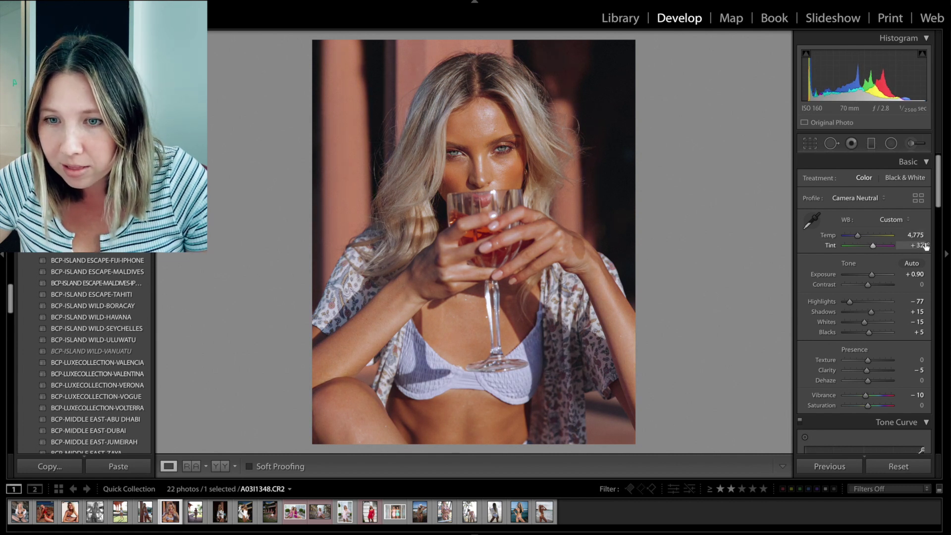
# Step: Set the Orange luminance of the wine-glass portrait to -29 and compare it with the unedited version
pyautogui.scroll(-8, 889, 296)
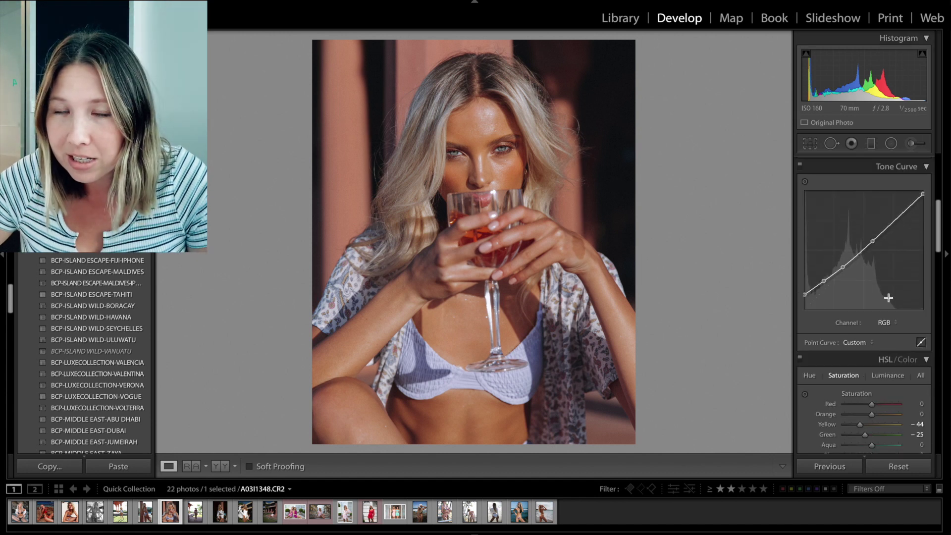
pyautogui.scroll(-4, 889, 297)
pyautogui.click(884, 294)
pyautogui.moveTo(862, 334); pyautogui.dragTo(914, 333)
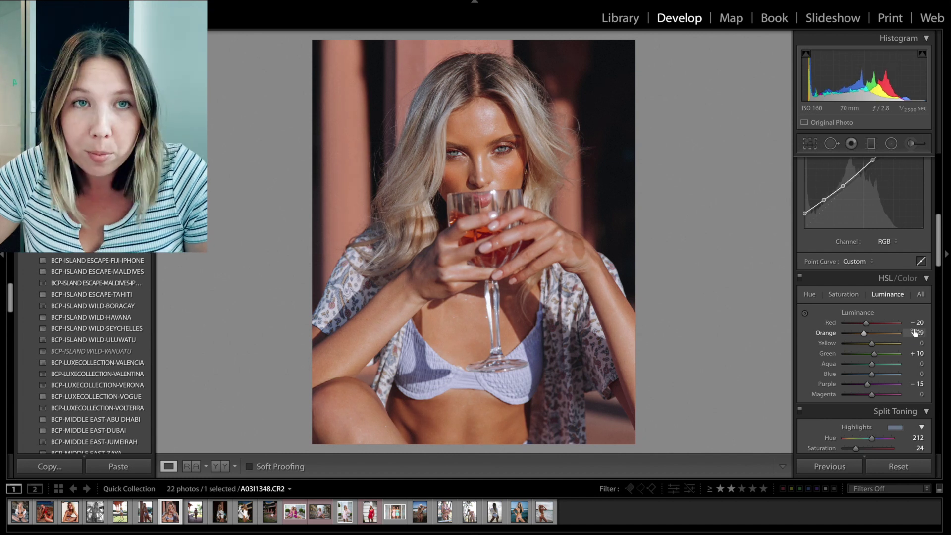
pyautogui.press('\\')
pyautogui.press('\\')
# Step: Set the Orange saturation of the wine-glass portrait to -18 and check it against the unedited version
pyautogui.click(853, 294)
pyautogui.moveTo(919, 333); pyautogui.dragTo(916, 333)
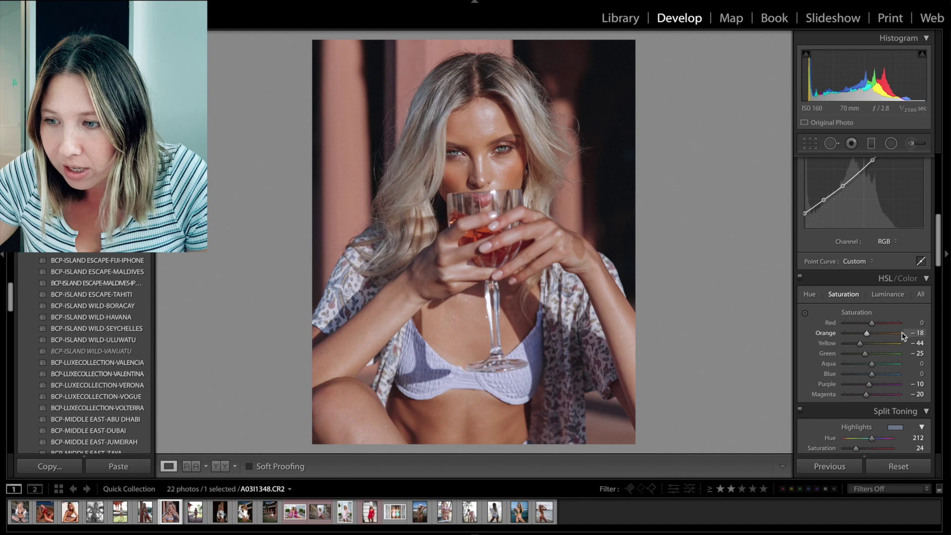
pyautogui.press('\\')
pyautogui.press('\\')
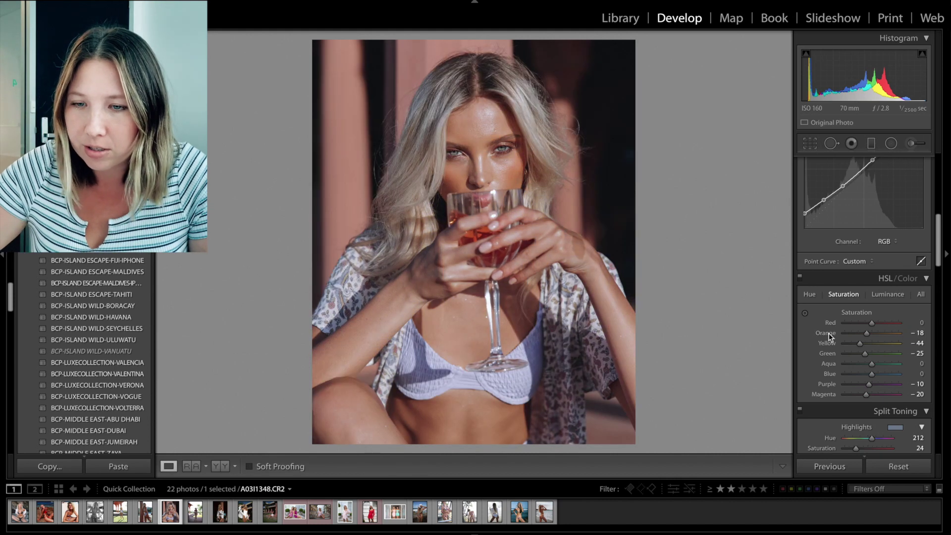
# Step: Set the Temp to 5,468, the Tint to +19 and the Exposure to +0.70 for the wine-glass portrait
pyautogui.scroll(8, 858, 285)
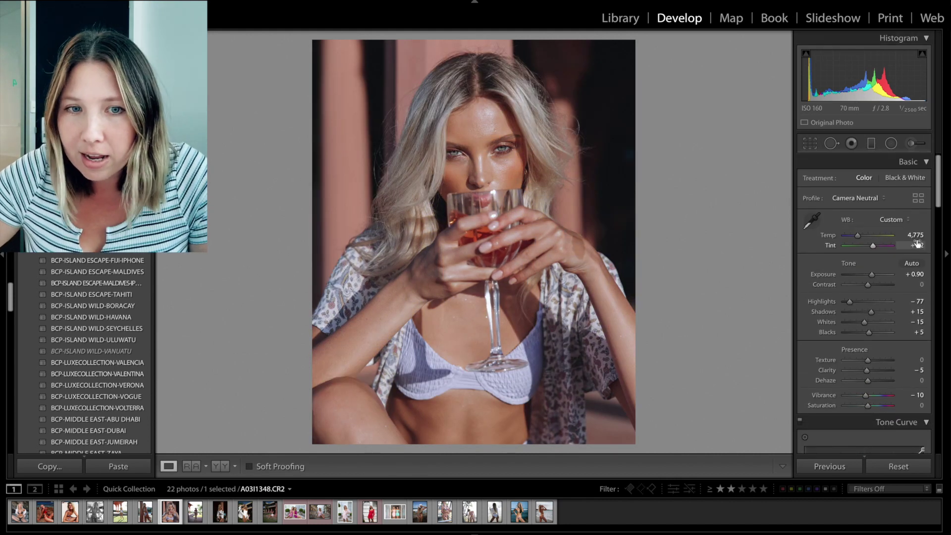
pyautogui.moveTo(871, 245); pyautogui.dragTo(915, 236)
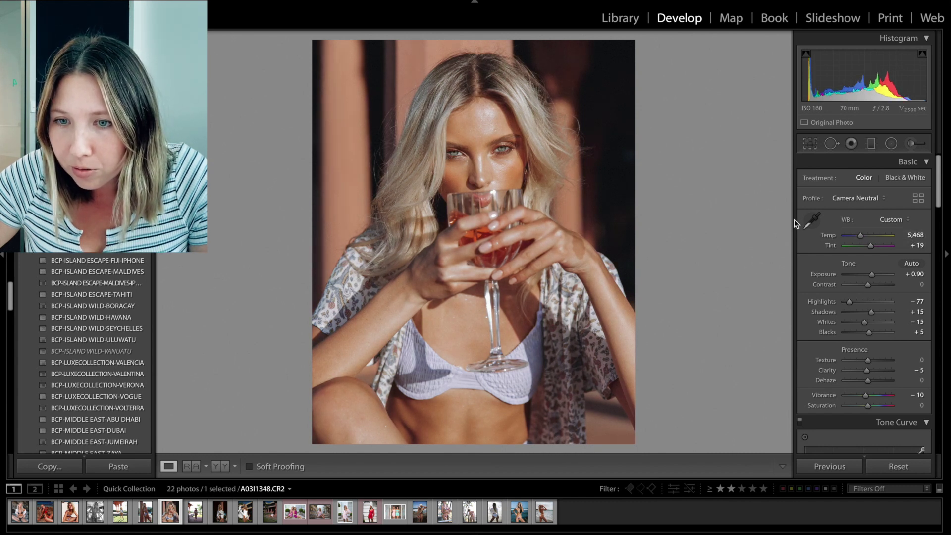
pyautogui.click(911, 274)
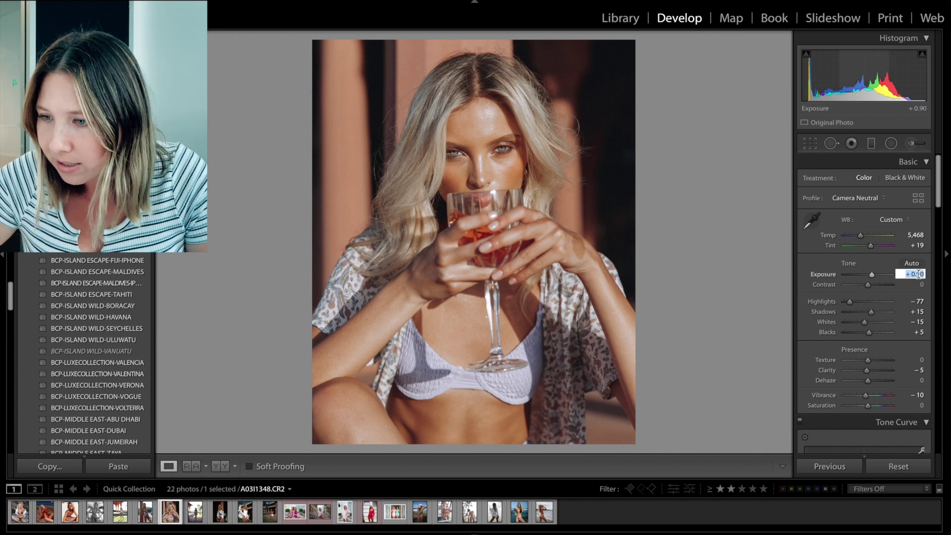
pyautogui.press('Down')
pyautogui.press('Down')
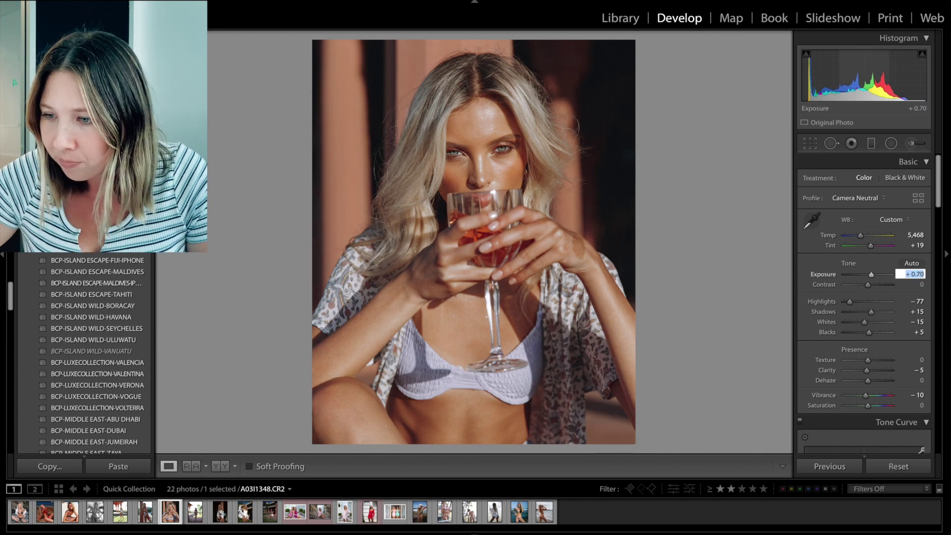
# Step: Tighten the 4 x 5 / 8 x 10 crop around the woman's face, hands and chest
pyautogui.click(810, 144)
pyautogui.moveTo(516, 446); pyautogui.dragTo(510, 379)
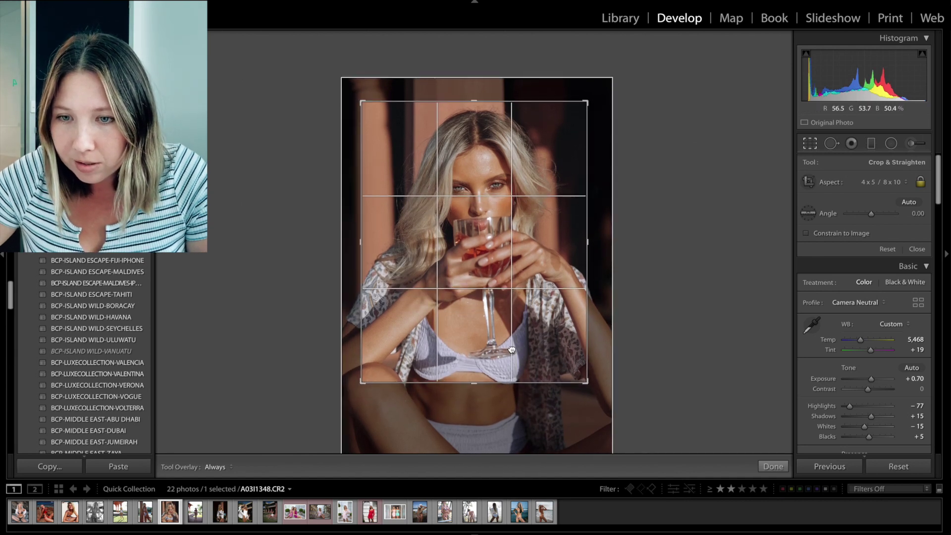
pyautogui.press('Return')
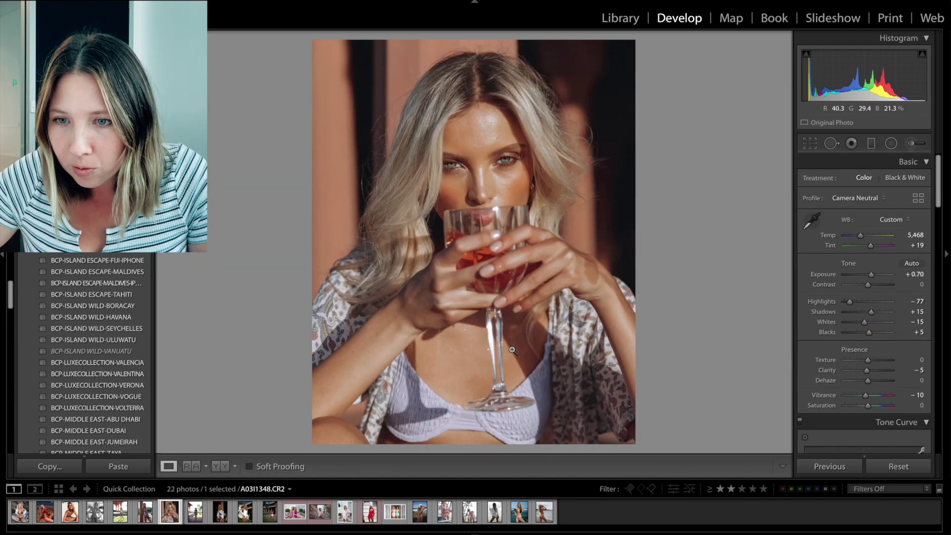
# Step: Compare the newly cropped wine-glass portrait with its unedited version
pyautogui.press('\\')
pyautogui.press('\\')
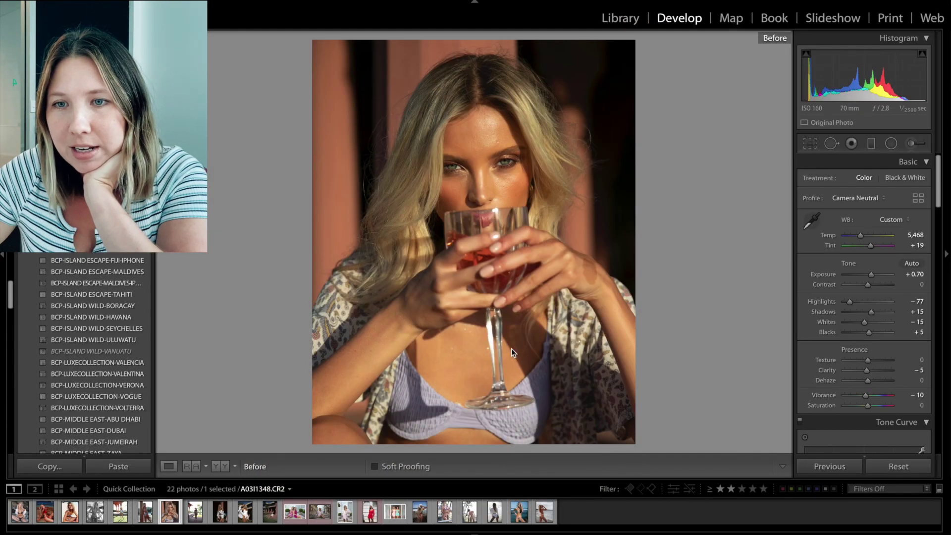
pyautogui.press('\\')
pyautogui.press('f')
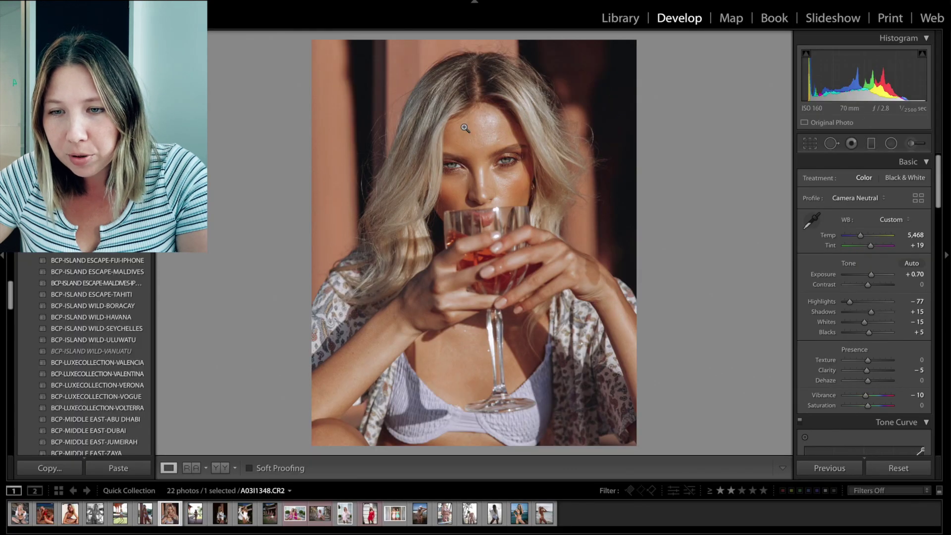
pyautogui.press('\\')
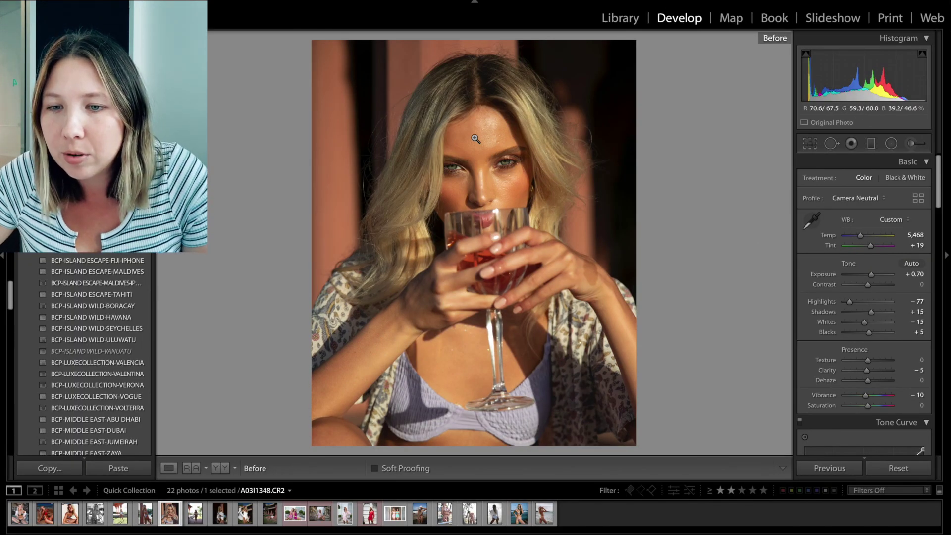
pyautogui.press('\\')
# Step: Try a Blue saturation of +55 and a changed Blue luminance on the wine-glass portrait, and reset both to default
pyautogui.scroll(-10, 854, 287)
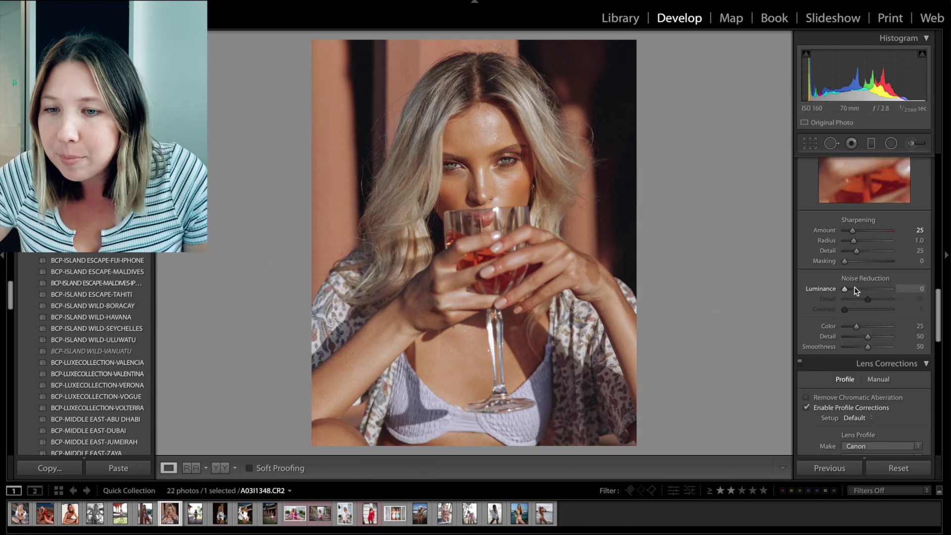
pyautogui.scroll(-5, 855, 287)
pyautogui.scroll(10, 855, 287)
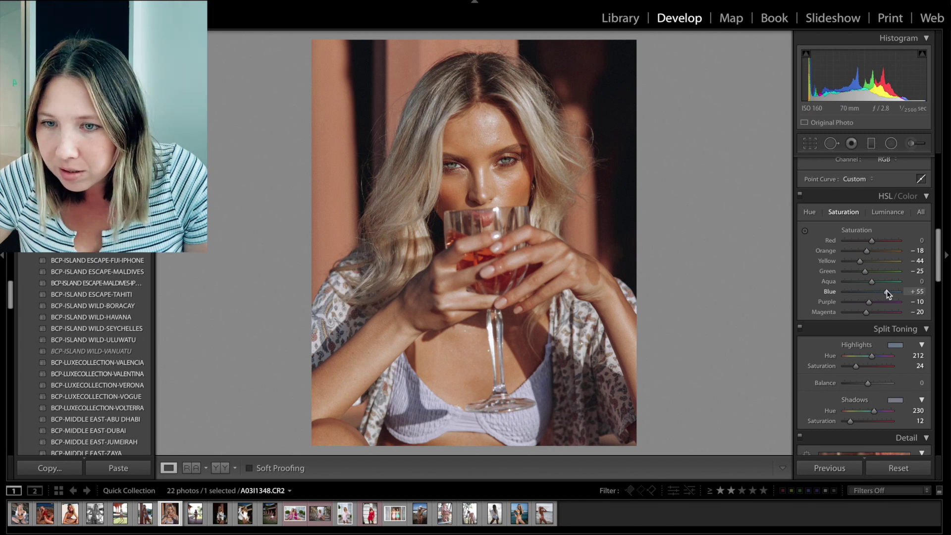
pyautogui.doubleClick(831, 291)
pyautogui.click(887, 212)
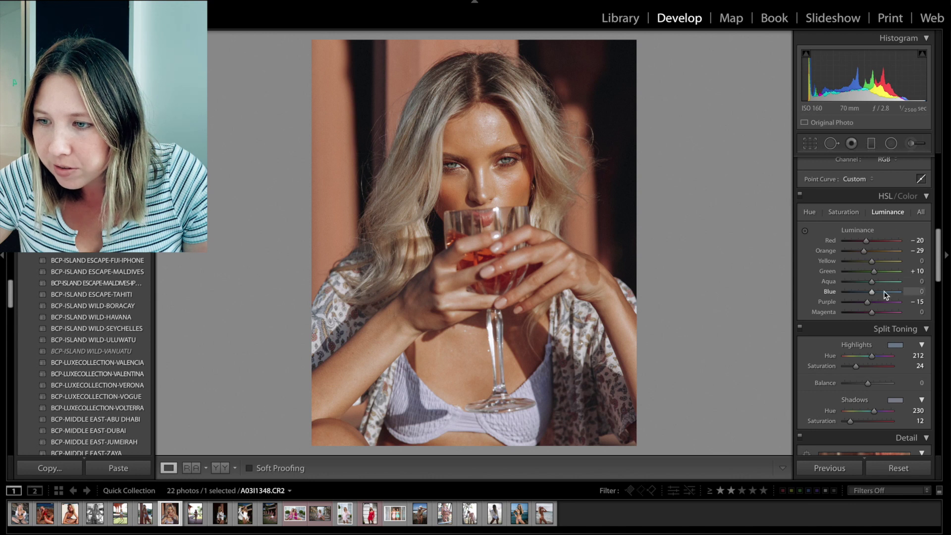
pyautogui.doubleClick(831, 291)
# Step: Paint a Dodge adjustment-brush mask over both of the woman's irises with a size 3.0 brush, displaying the mask overlay
pyautogui.click(503, 171)
pyautogui.scroll(10, 890, 198)
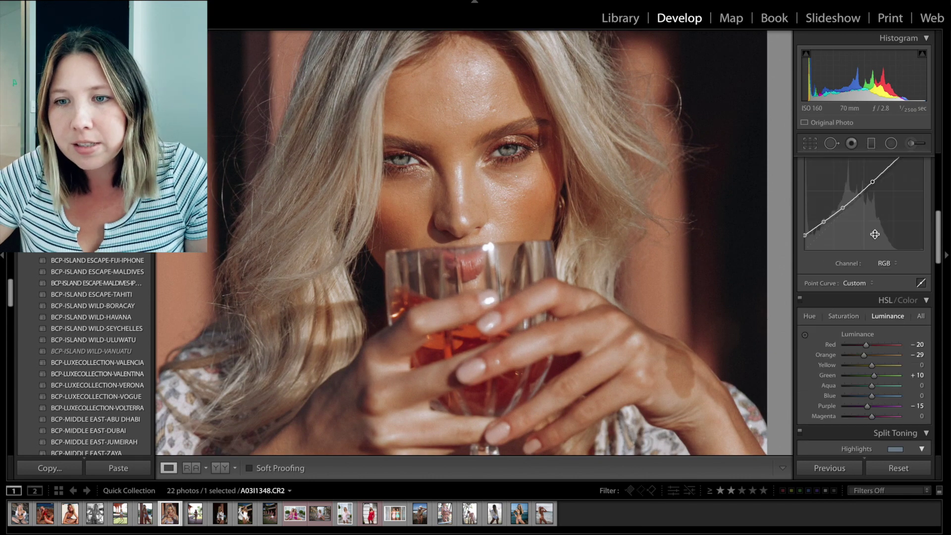
pyautogui.press('k')
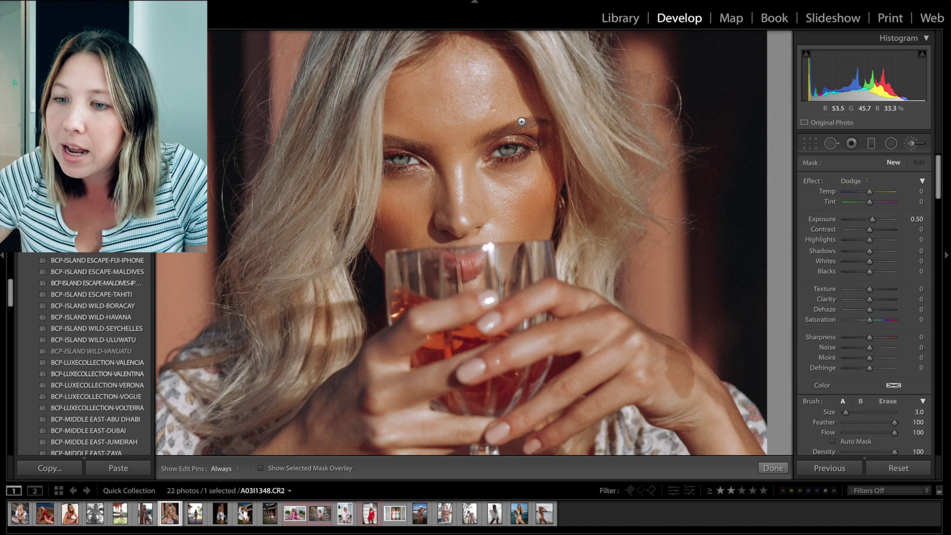
pyautogui.click(573, 111)
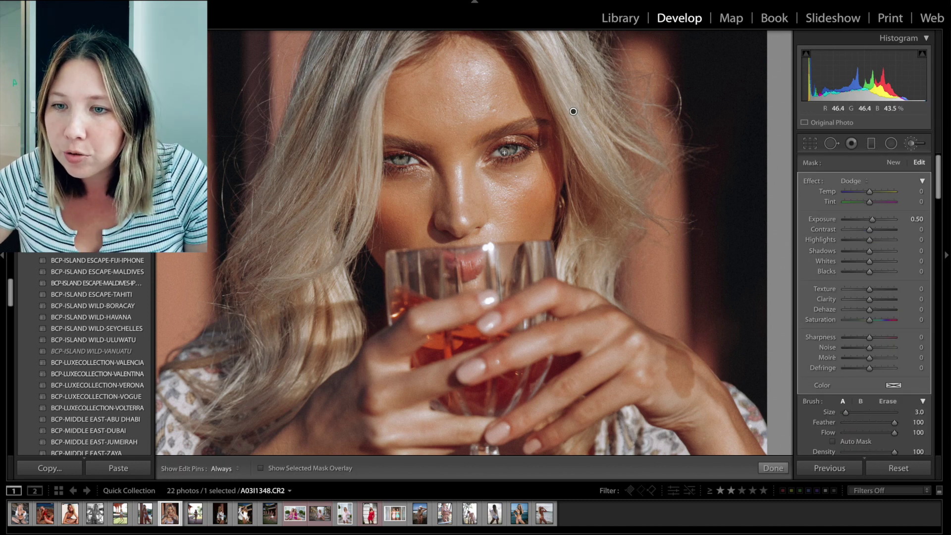
pyautogui.press('o')
pyautogui.press('h')
pyautogui.moveTo(503, 150); pyautogui.dragTo(508, 150)
pyautogui.moveTo(424, 154); pyautogui.dragTo(399, 162)
pyautogui.press('h')
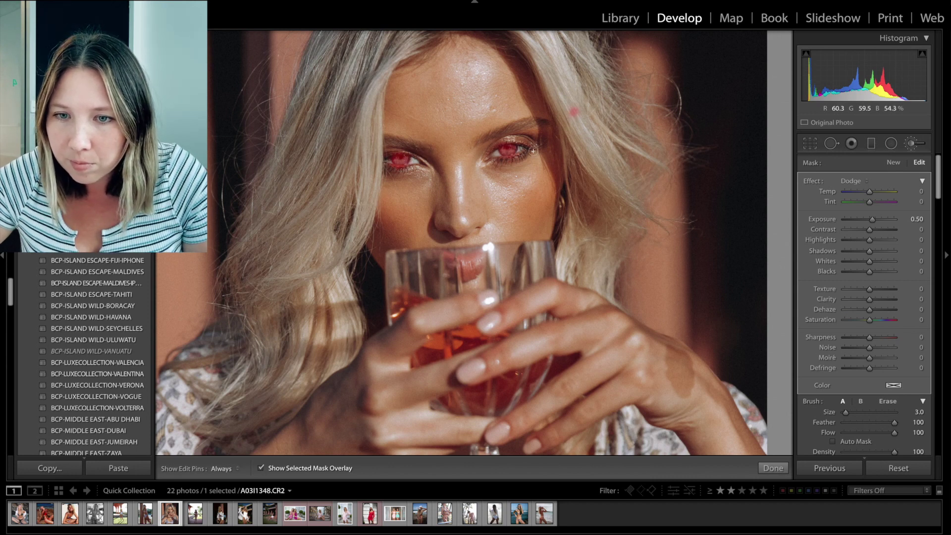
# Step: Erase stray mask from the hair and around the eyes, and repaint the iris on the picture's left side
pyautogui.click(888, 401)
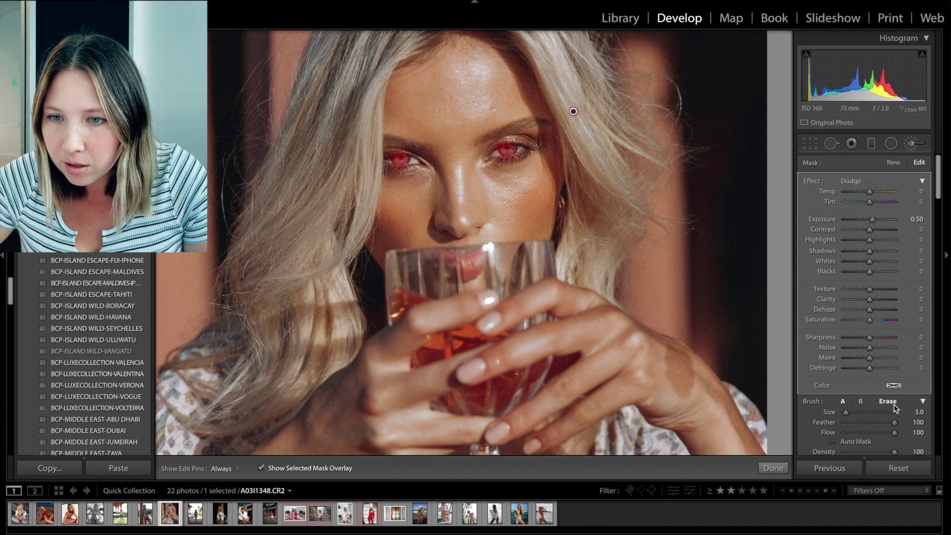
pyautogui.press('h')
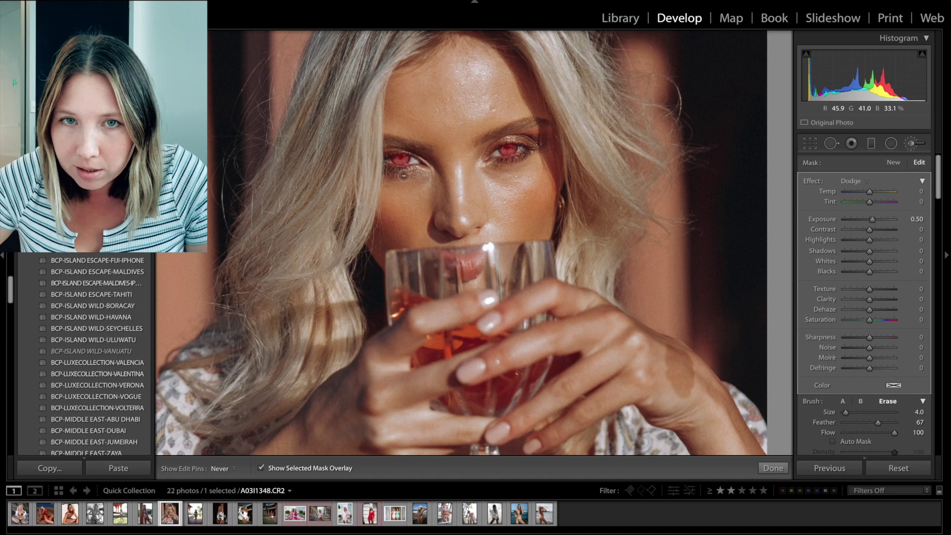
pyautogui.press('h')
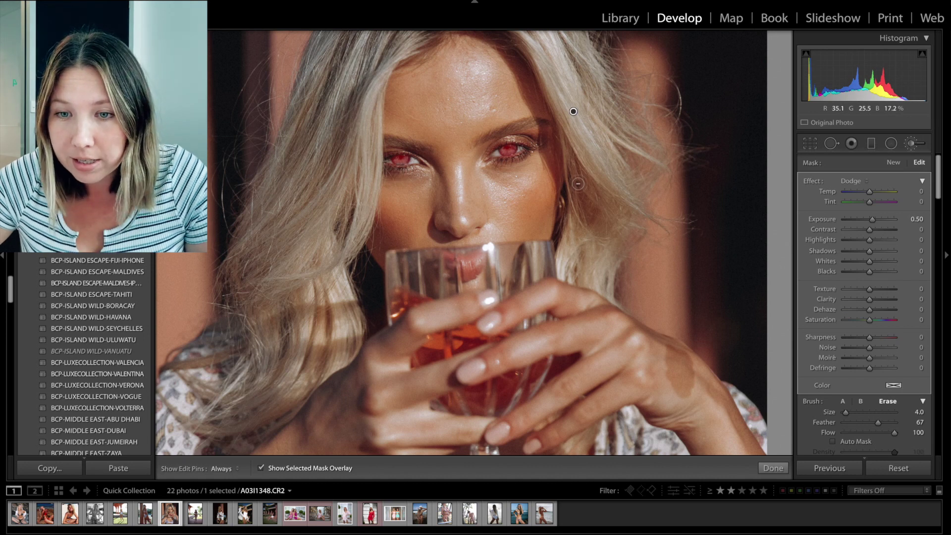
pyautogui.click(843, 401)
pyautogui.moveTo(405, 159); pyautogui.dragTo(397, 161)
pyautogui.click(889, 401)
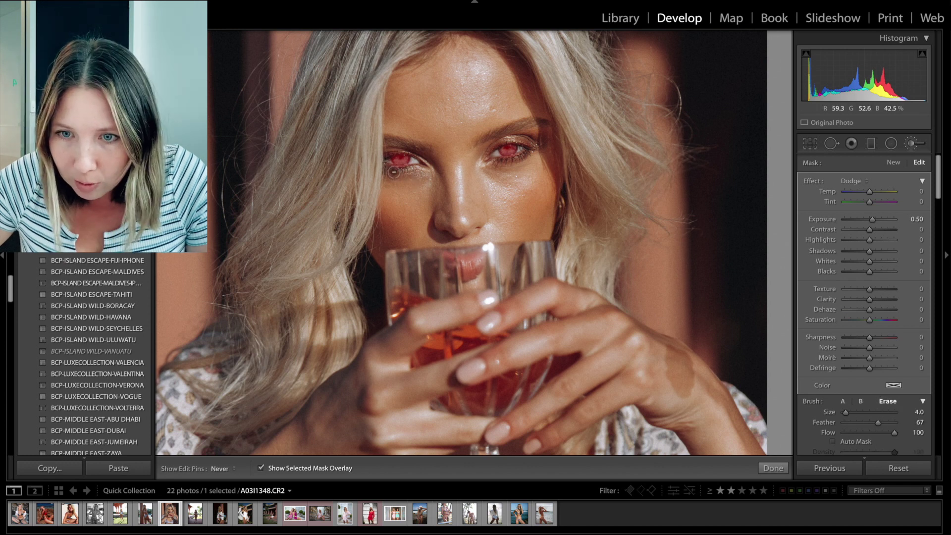
# Step: Hide the mask overlay, reset the eye mask's Exposure, and set its Temp to -25 and Tint to -27
pyautogui.press('o')
pyautogui.press('o')
pyautogui.press('o')
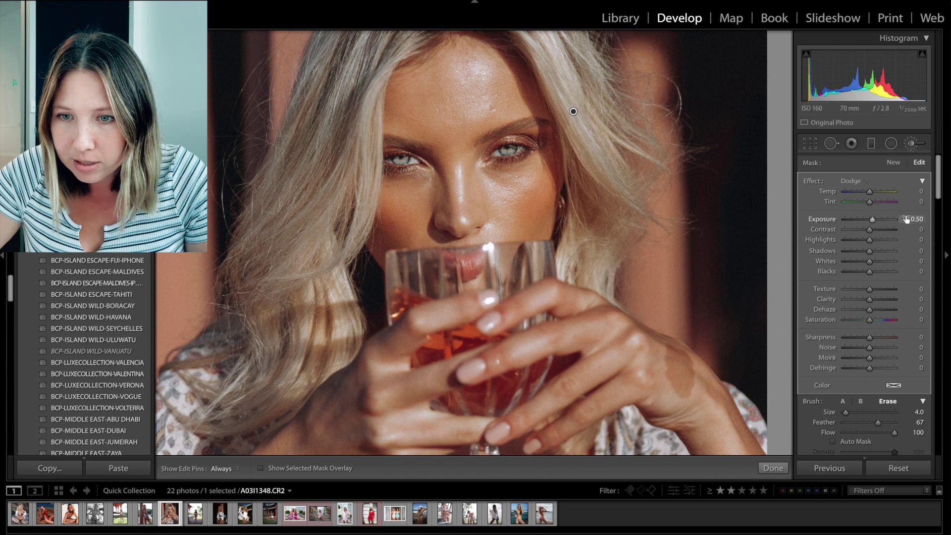
pyautogui.doubleClick(831, 219)
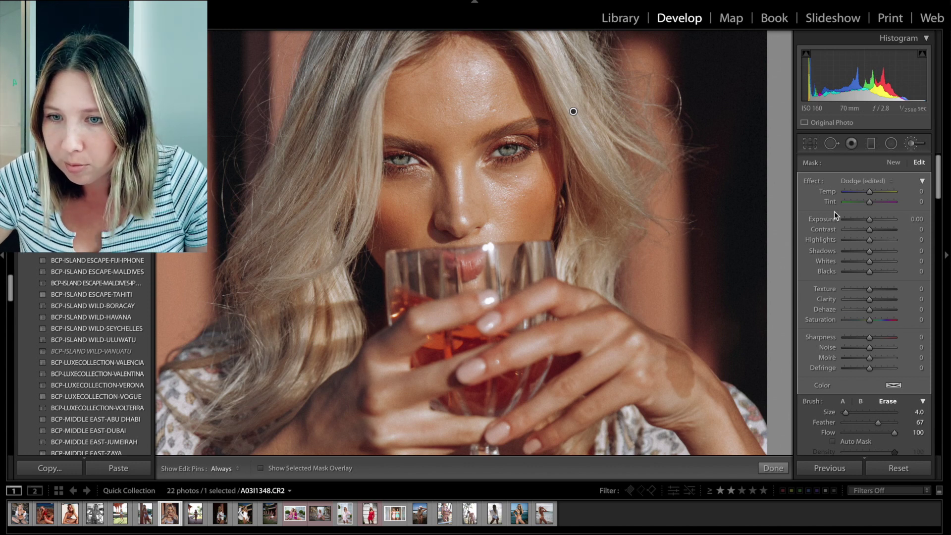
pyautogui.moveTo(921, 191); pyautogui.dragTo(917, 192)
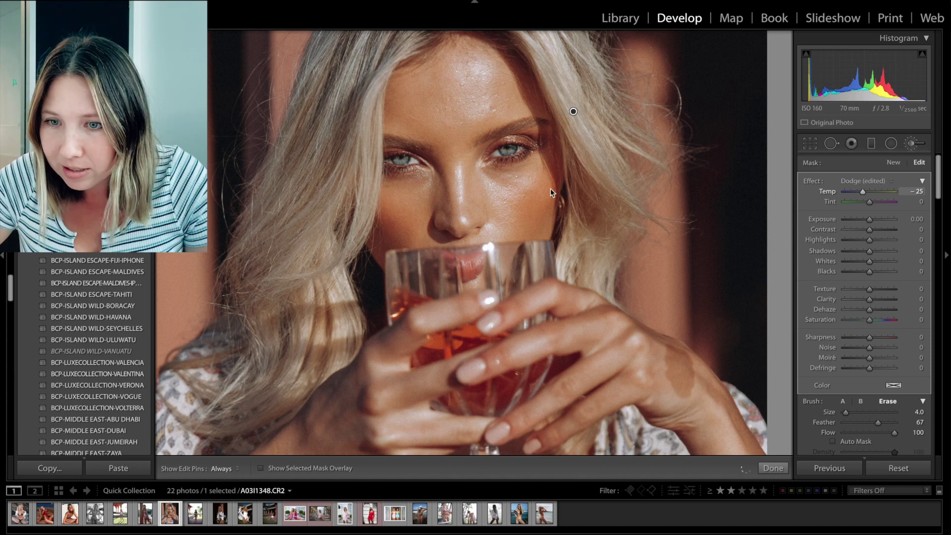
pyautogui.press('o')
pyautogui.press('o')
pyautogui.moveTo(919, 202); pyautogui.dragTo(941, 201)
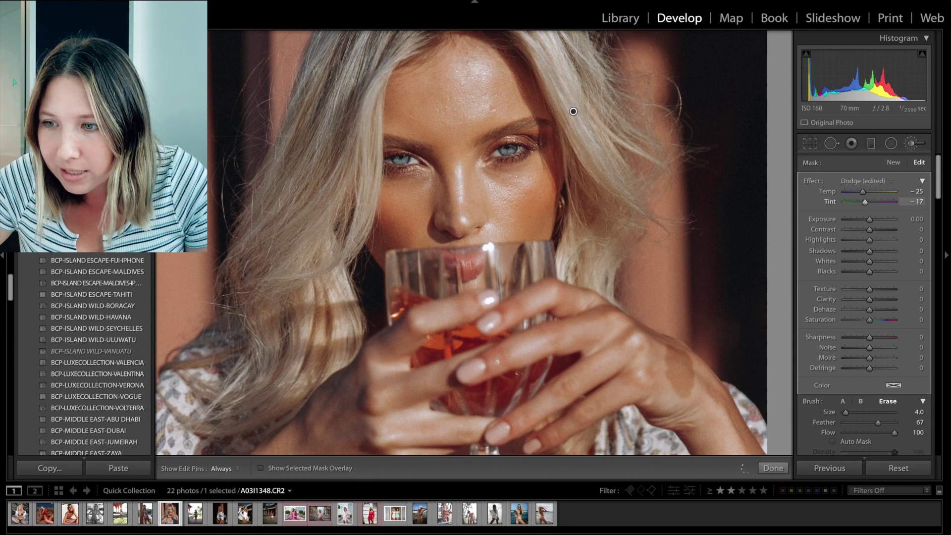
# Step: Set the eye mask's Exposure to 0.20 and Clarity to 34, and finish the brush adjustment
pyautogui.click(916, 219)
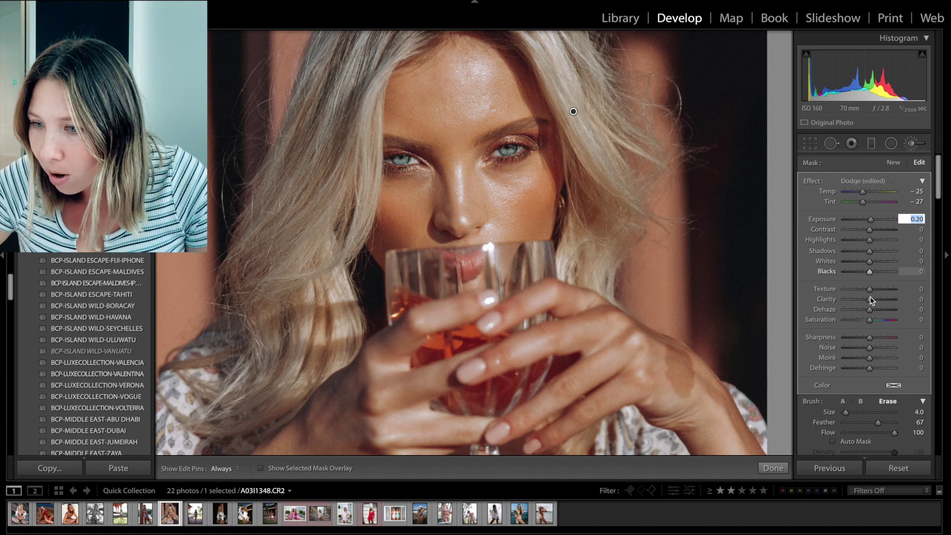
pyautogui.moveTo(872, 300); pyautogui.dragTo(874, 303)
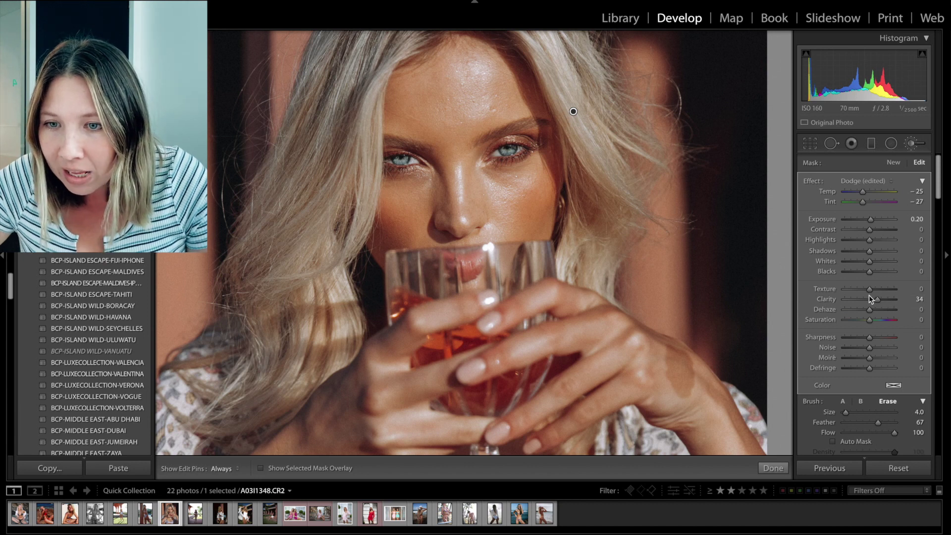
pyautogui.scroll(-3, 892, 380)
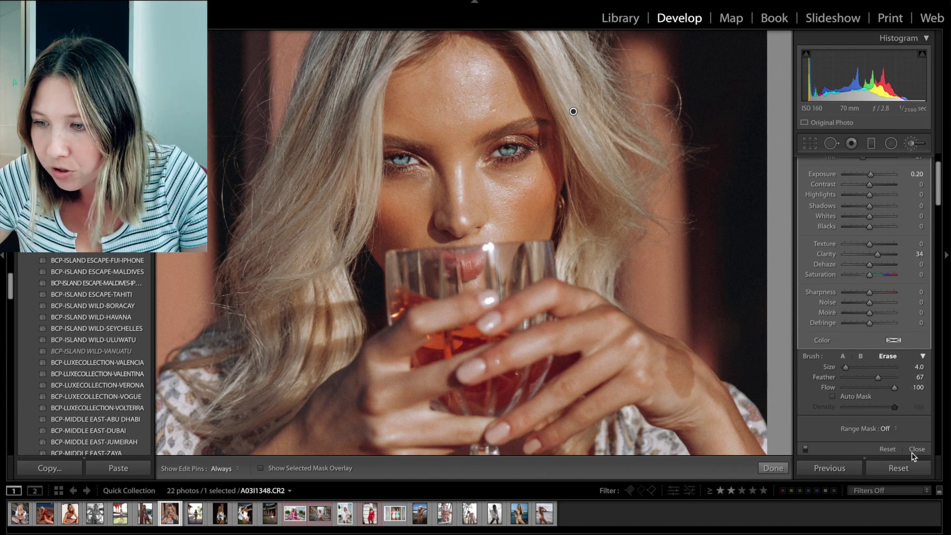
pyautogui.click(916, 448)
pyautogui.click(741, 252)
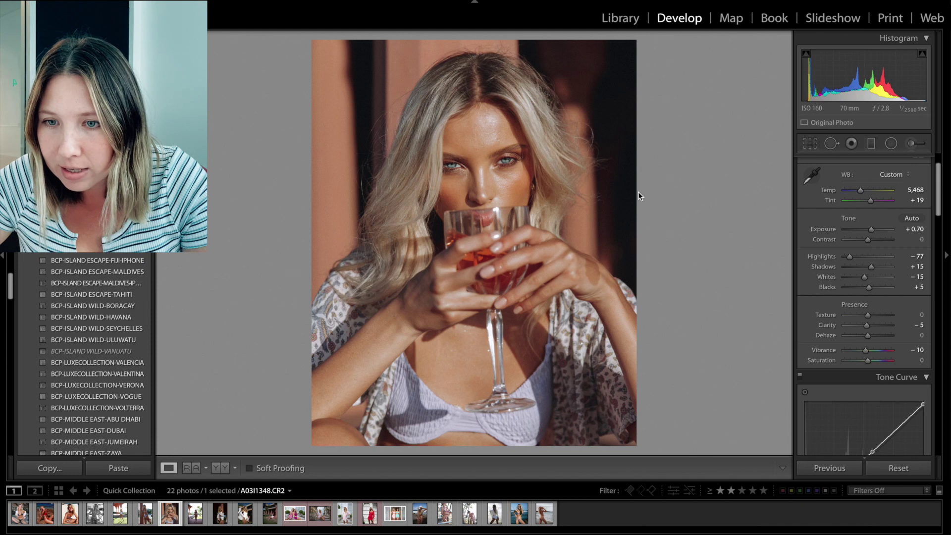
# Step: Compare the wine-glass portrait with its unedited version, both in full and close up on the face
pyautogui.press('\\')
pyautogui.press('\\')
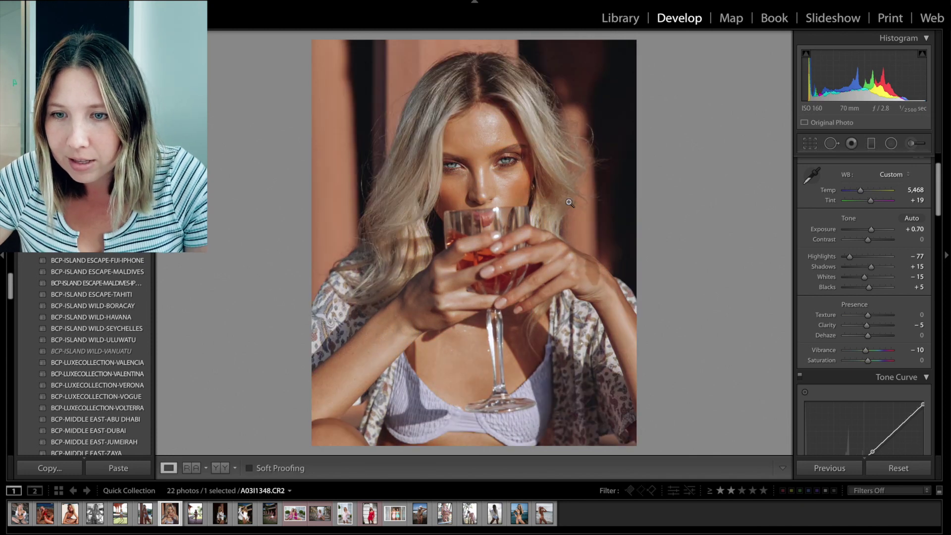
pyautogui.click(484, 151)
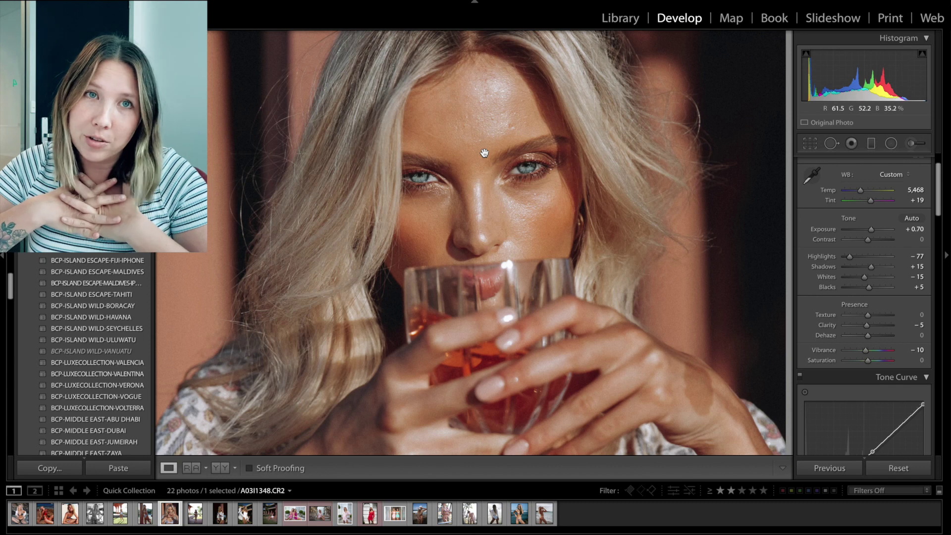
pyautogui.press('\\')
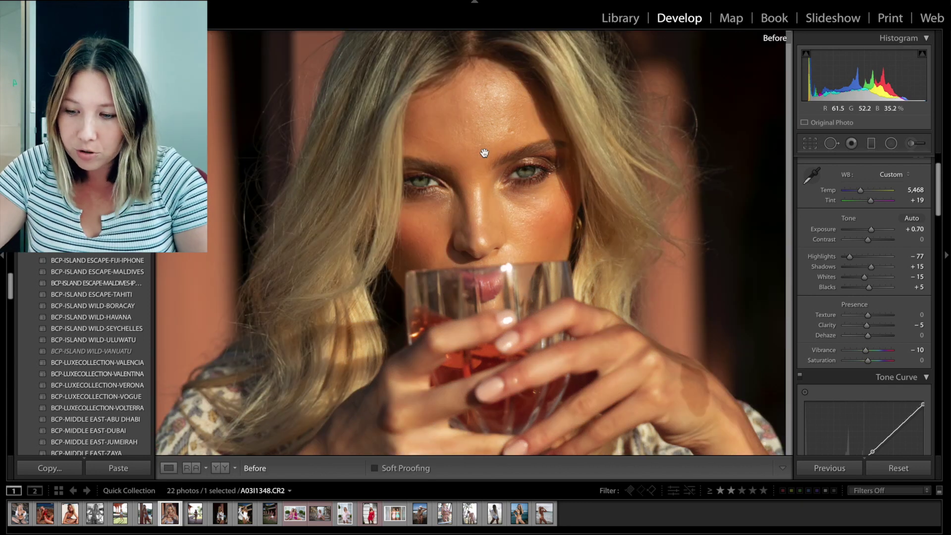
pyautogui.press('\\')
pyautogui.click(692, 148)
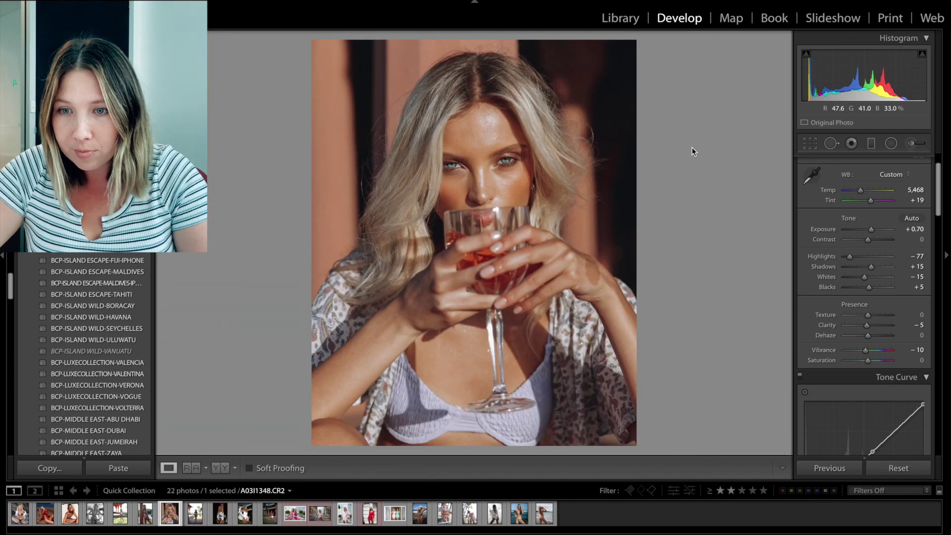
pyautogui.press('\\')
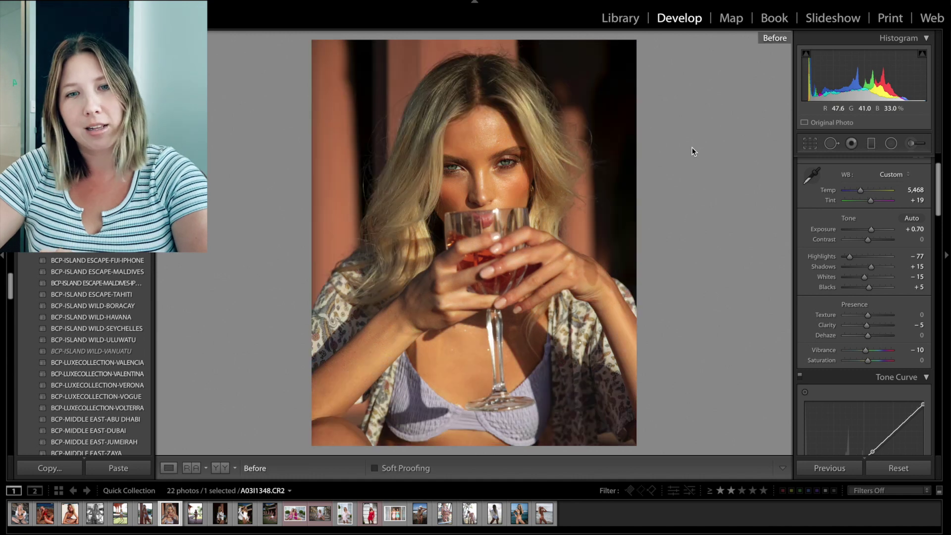
pyautogui.press('\\')
# Step: Open the next photo of the woman in the hat, preview several BCP presets and apply BCP-ISLAND WILD-SEYCHELLES
pyautogui.press('Right')
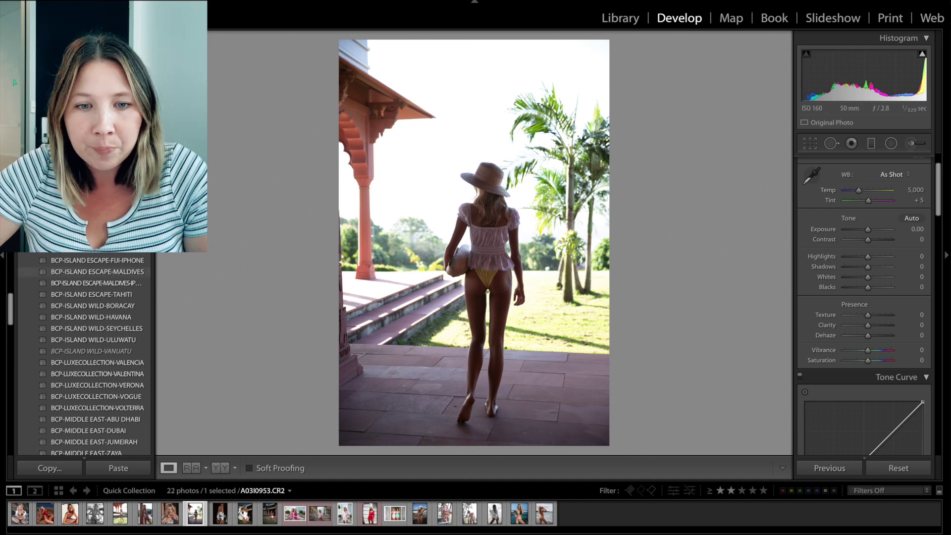
pyautogui.scroll(3, 139, 258)
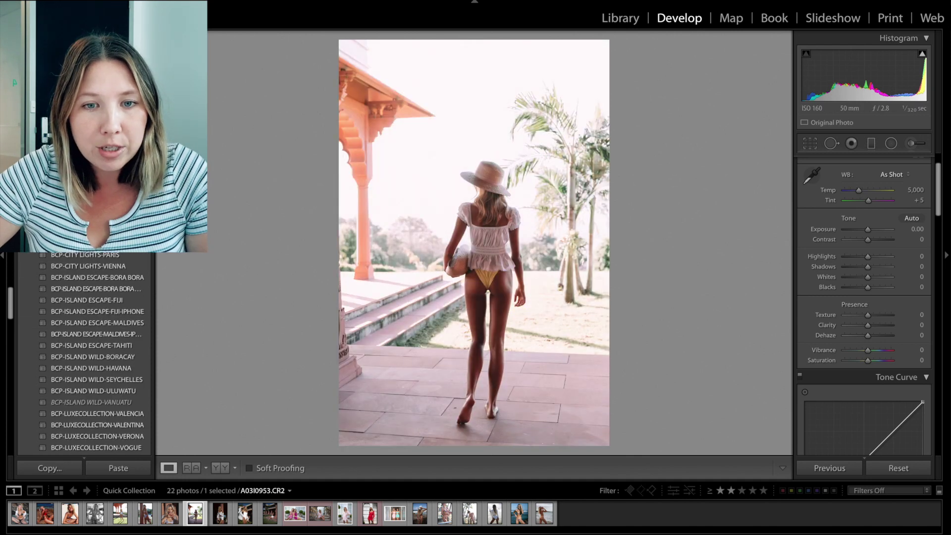
pyautogui.scroll(5, 99, 352)
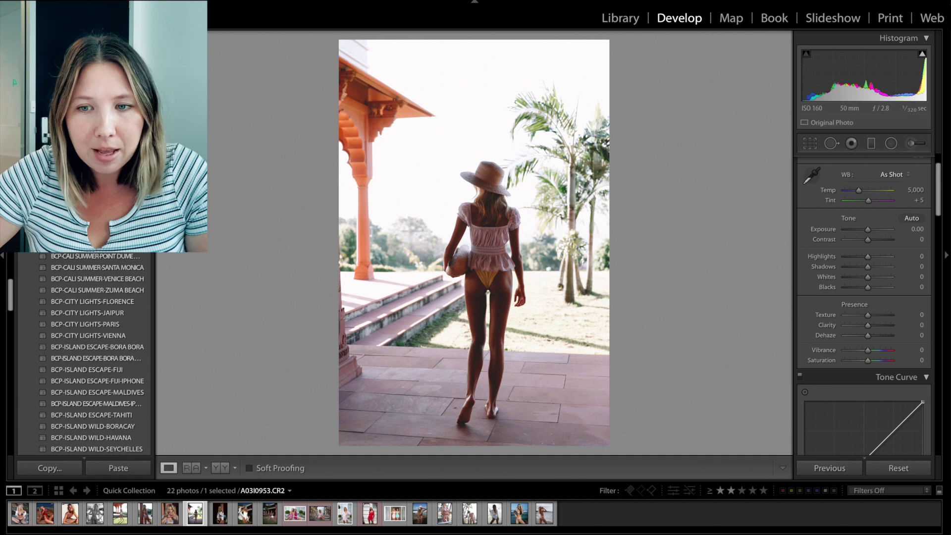
pyautogui.scroll(-5, 92, 406)
pyautogui.scroll(-5, 92, 407)
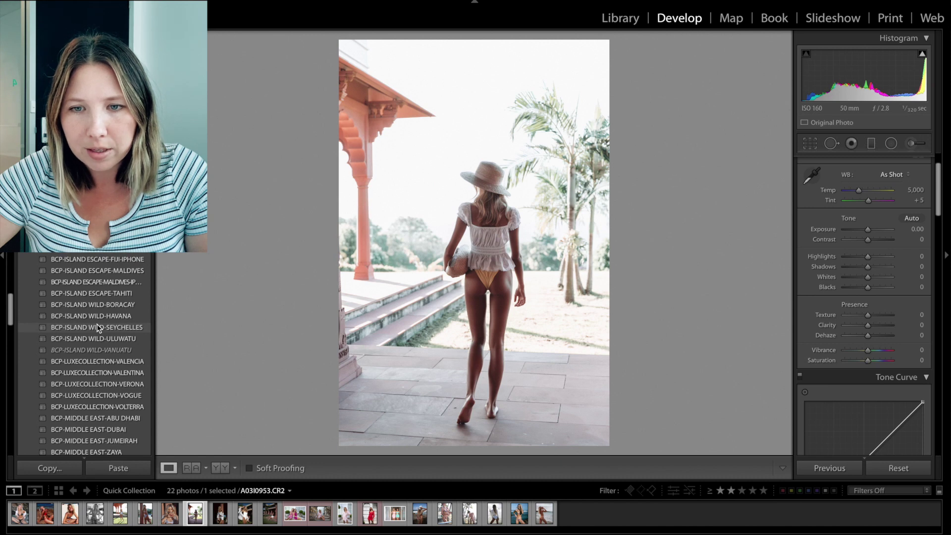
pyautogui.click(97, 327)
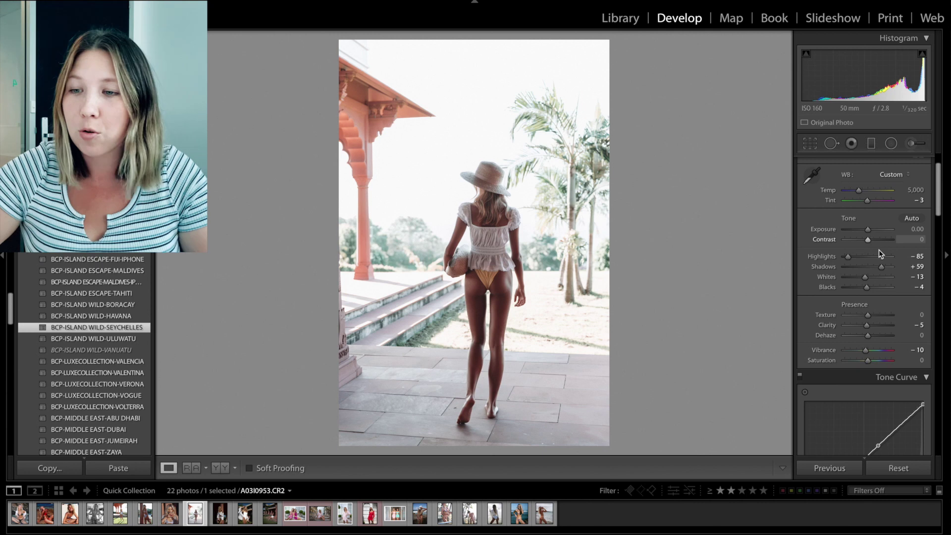
# Step: Try an Exposure of -0.40 and Highlights of -90 on the hat photo, and compare it with the unedited version
pyautogui.click(916, 229)
pyautogui.write('-0.4')
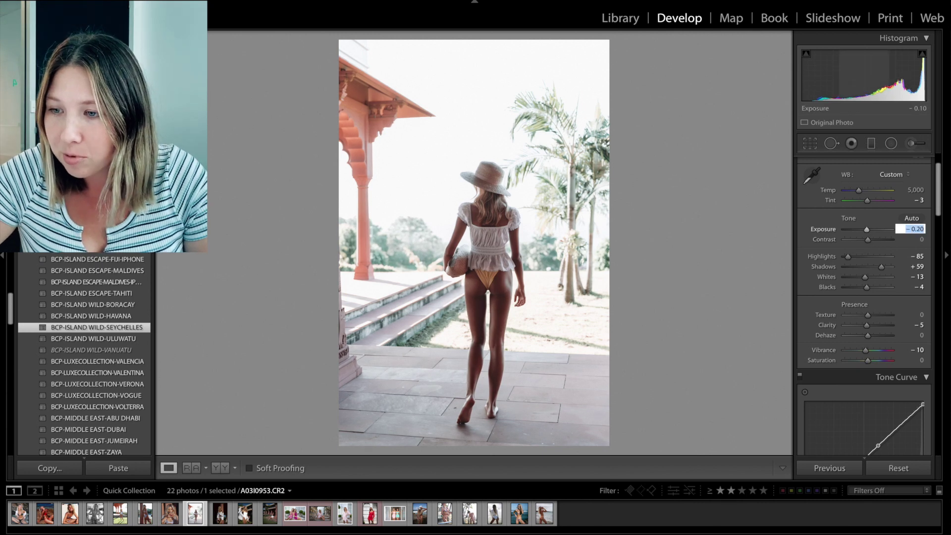
pyautogui.press('Return')
pyautogui.moveTo(848, 257); pyautogui.dragTo(847, 258)
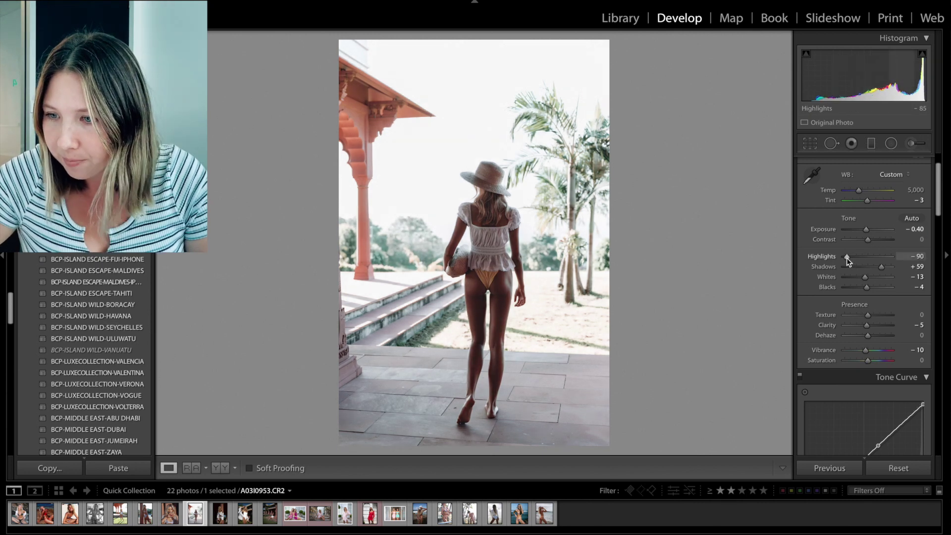
pyautogui.press('\\')
pyautogui.press('\\')
pyautogui.press('\\')
pyautogui.press('\\')
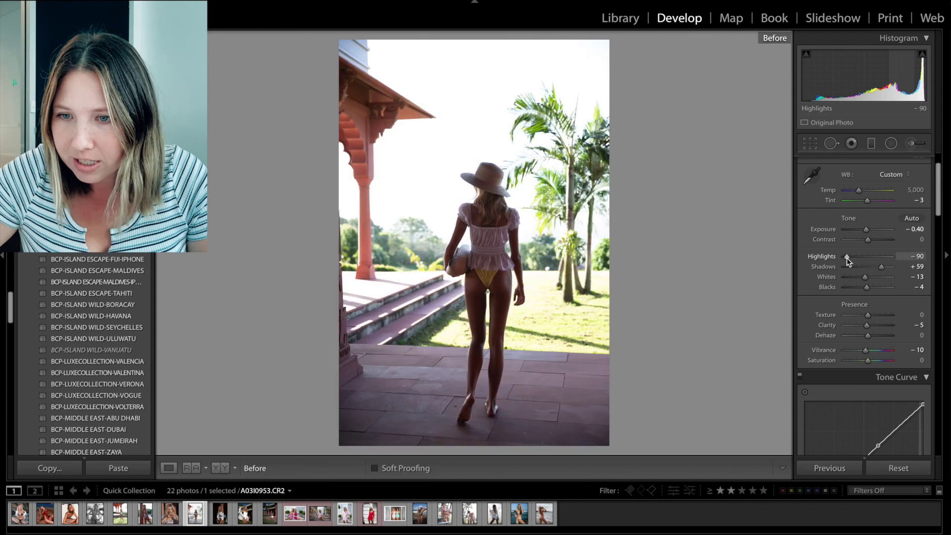
# Step: Preview more BCP presets, apply the BCP-CALI SUMMER preset listed just before POINT DUME, and set the Vibrance to -16
pyautogui.scroll(-1, 885, 310)
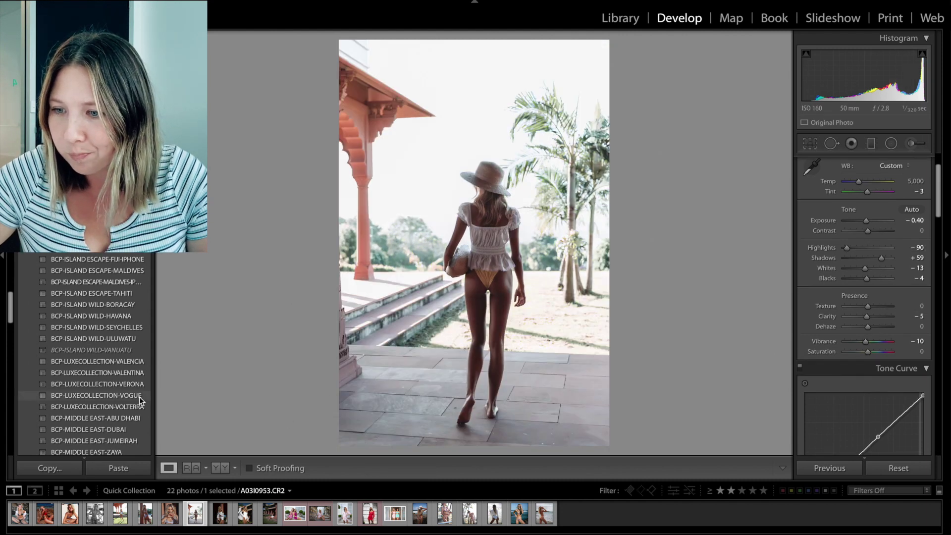
pyautogui.moveTo(140, 397)
pyautogui.scroll(-2, 139, 399)
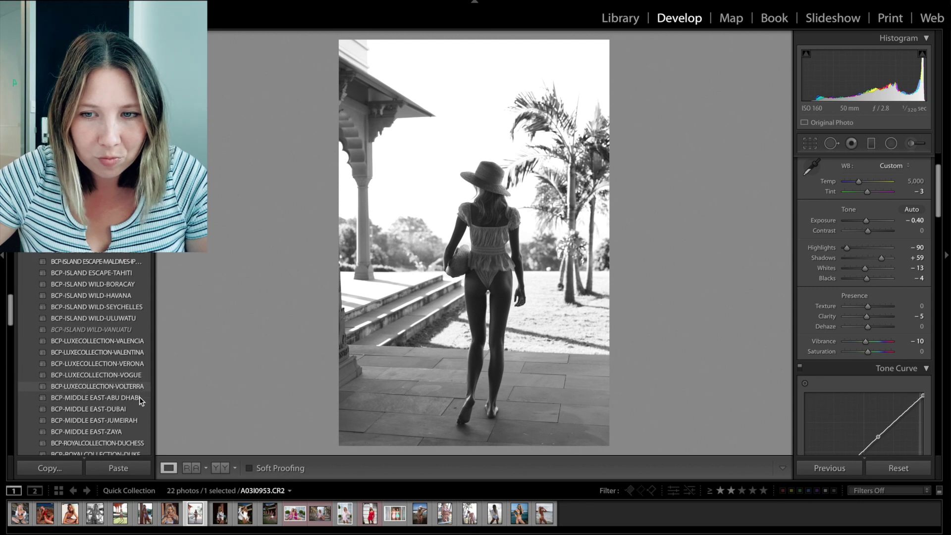
pyautogui.scroll(-2, 139, 401)
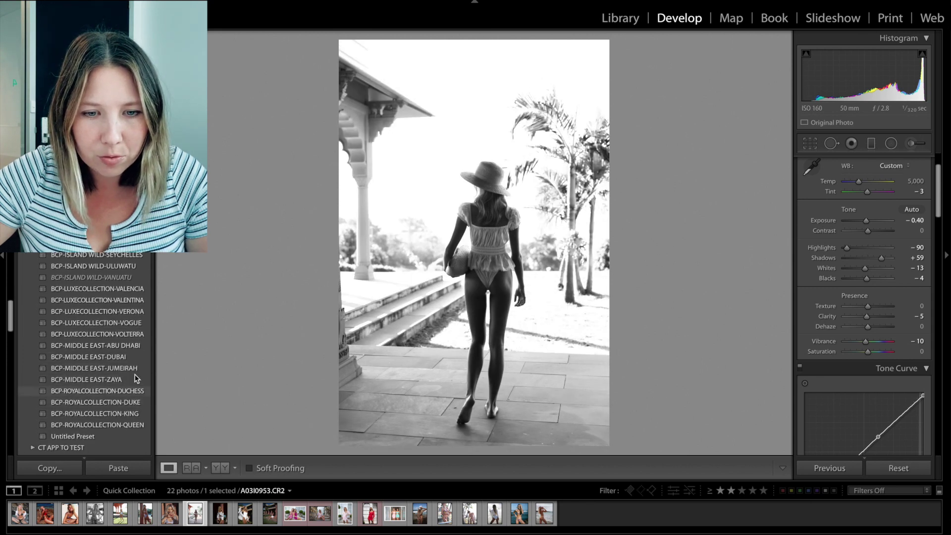
pyautogui.scroll(10, 134, 378)
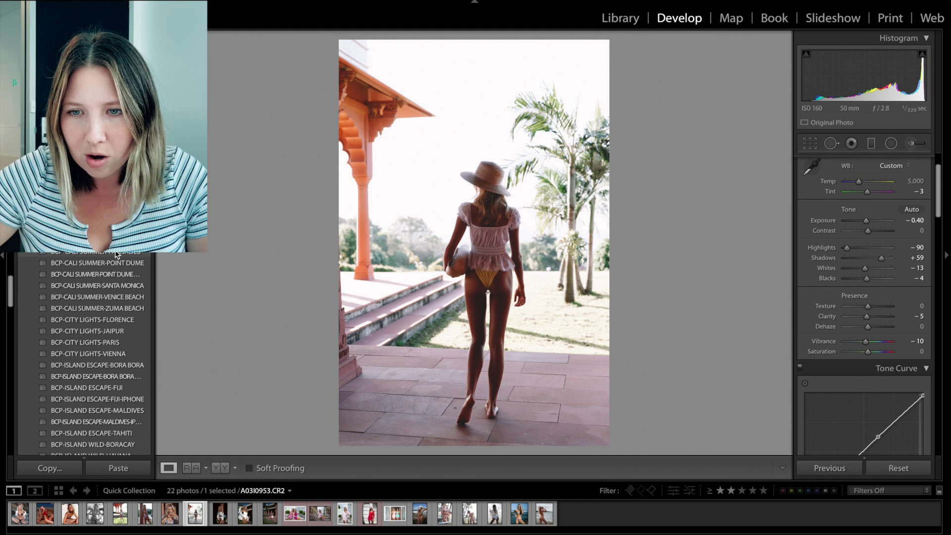
pyautogui.click(117, 255)
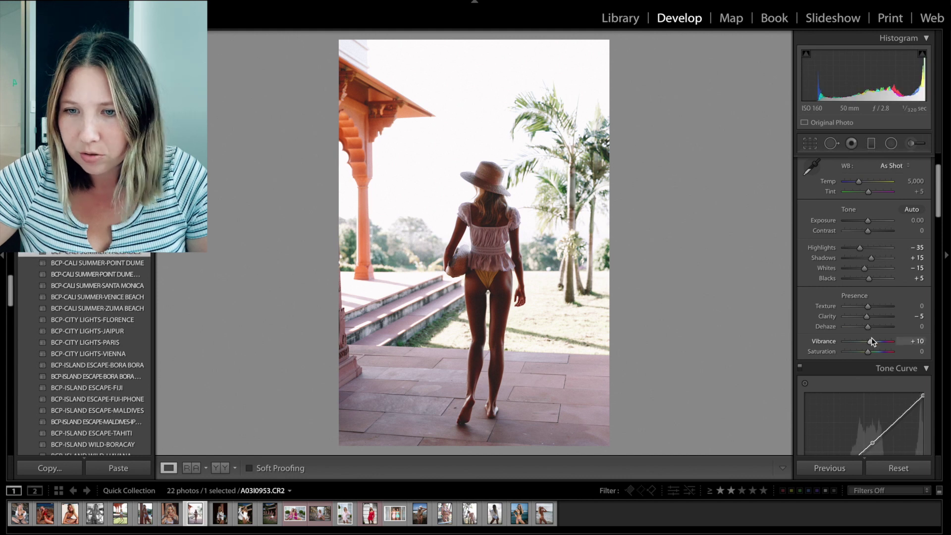
pyautogui.moveTo(867, 344); pyautogui.dragTo(865, 343)
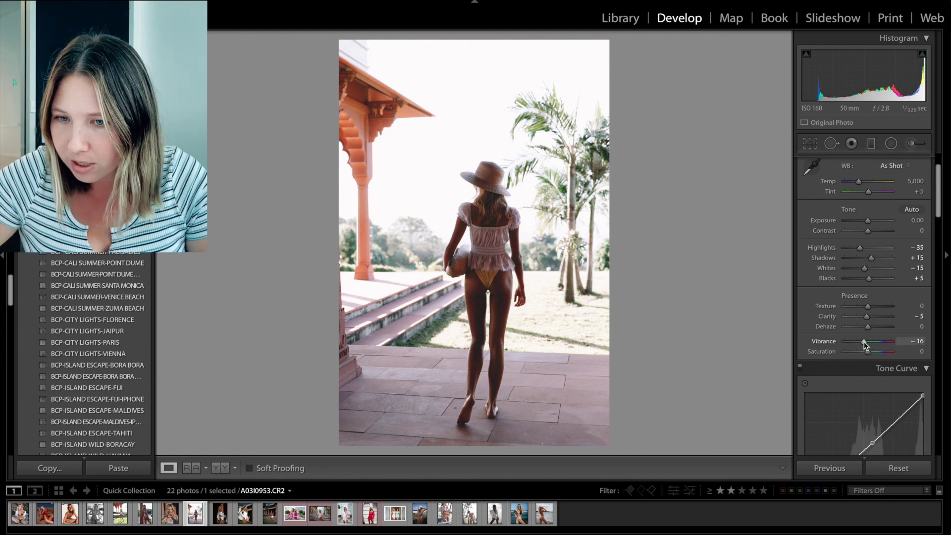
# Step: Compare the hat photo with its unedited version close up on the woman's back
pyautogui.click(489, 236)
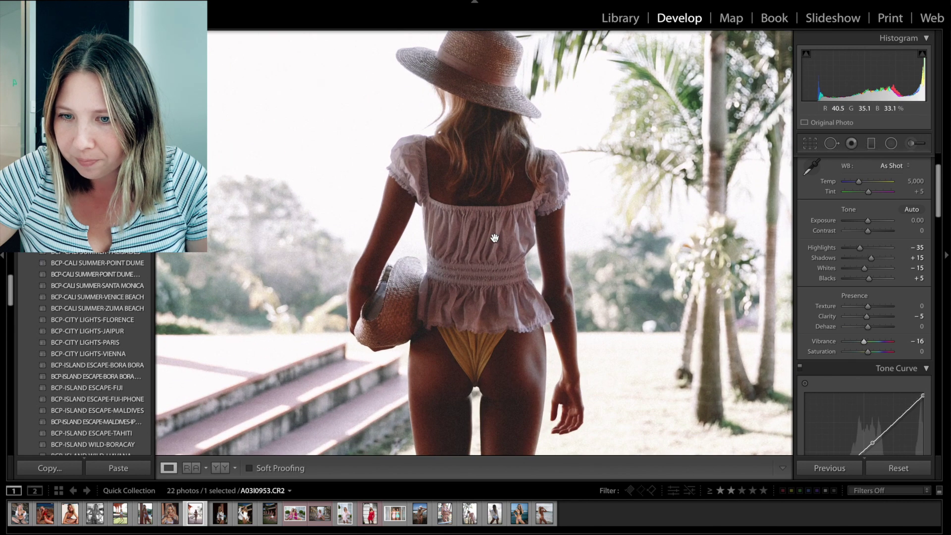
pyautogui.press('\\')
pyautogui.press('\\')
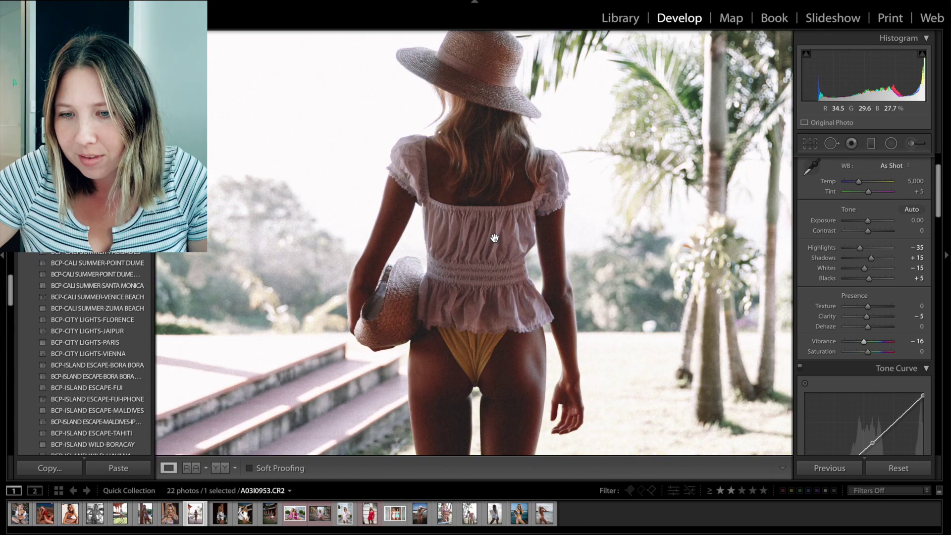
pyautogui.click(495, 238)
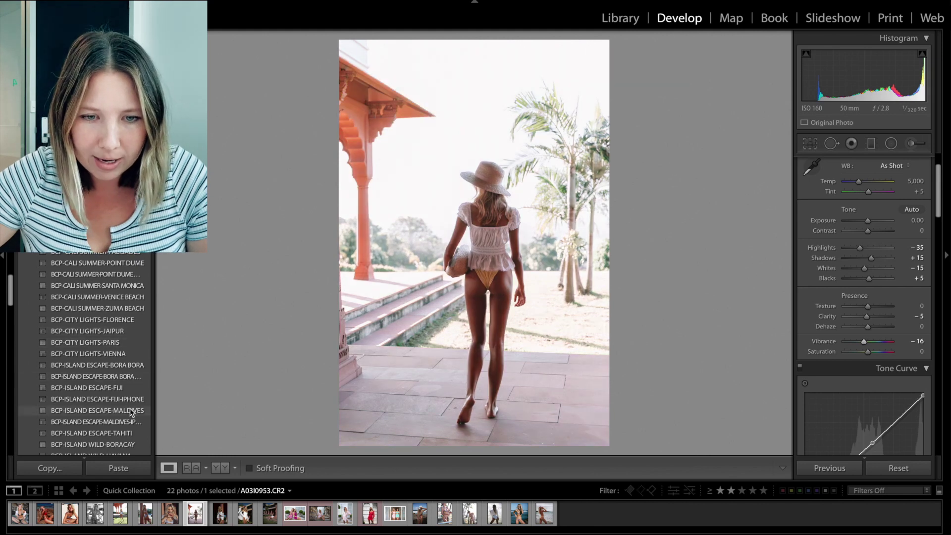
# Step: Apply the BCP-ISLAND ESCAPE-BORA BORA variant listed just before FIJI to the hat photo and set the Exposure to -0.65
pyautogui.click(124, 376)
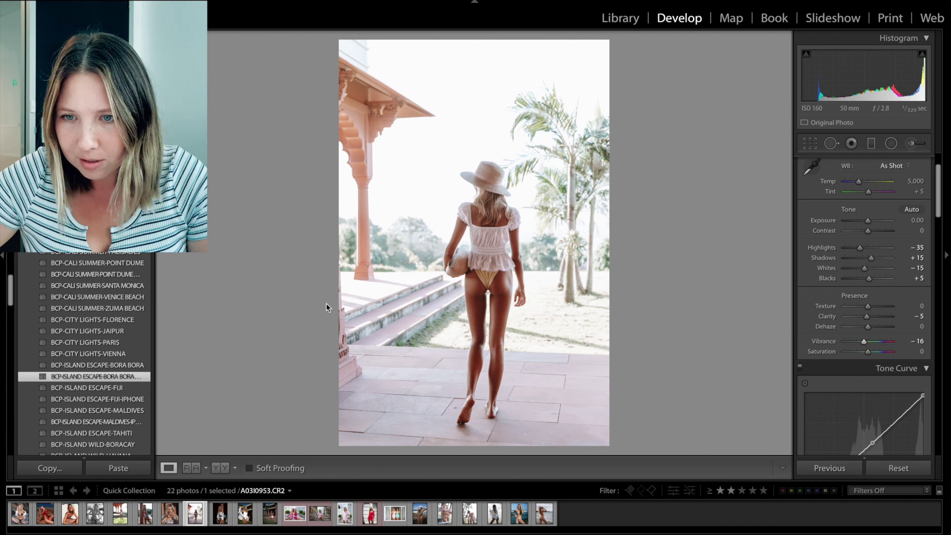
pyautogui.click(863, 220)
pyautogui.moveTo(864, 221); pyautogui.dragTo(865, 221)
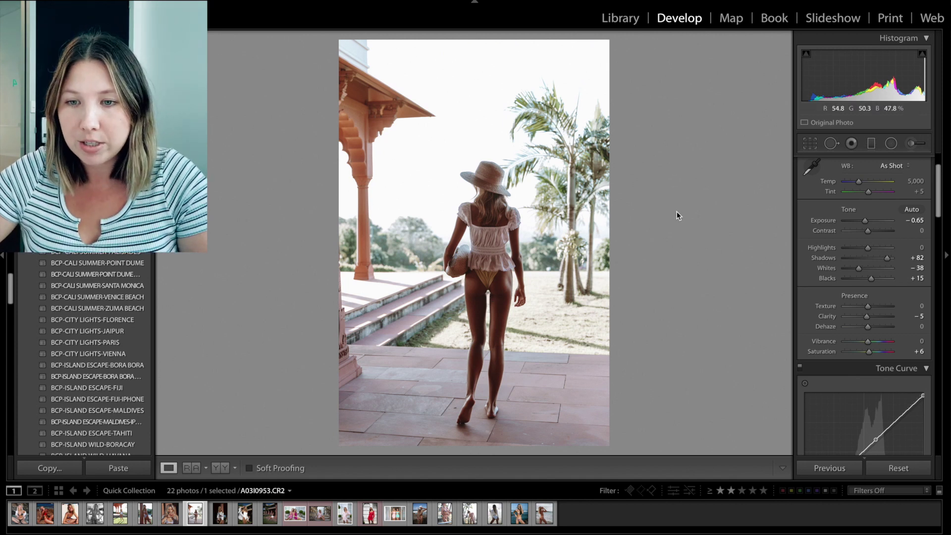
# Step: Crop the hat photo tighter around the woman to a less tall portrait ratio and rotate it slightly clockwise
pyautogui.click(853, 143)
pyautogui.press('r')
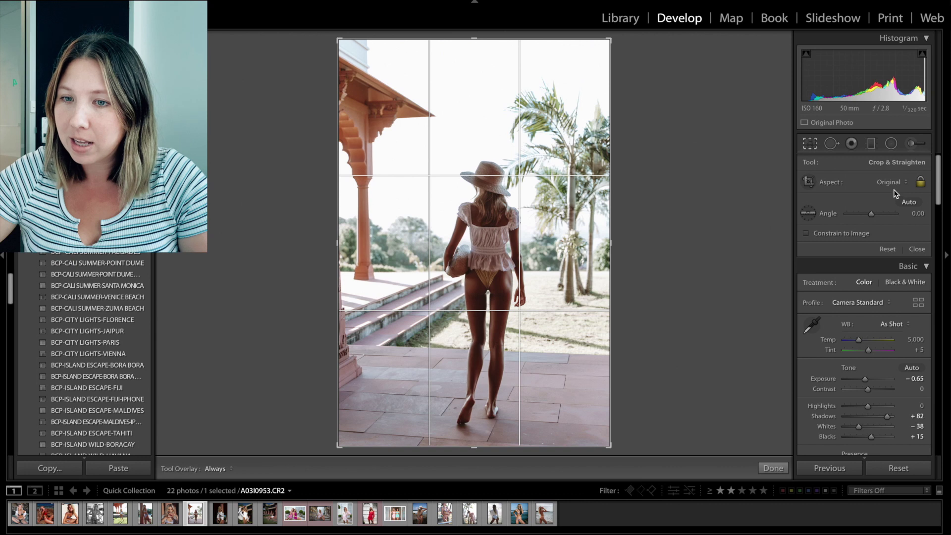
pyautogui.click(891, 182)
pyautogui.click(713, 253)
pyautogui.moveTo(537, 258); pyautogui.dragTo(536, 236)
pyautogui.moveTo(652, 210); pyautogui.dragTo(653, 208)
pyautogui.press('Return')
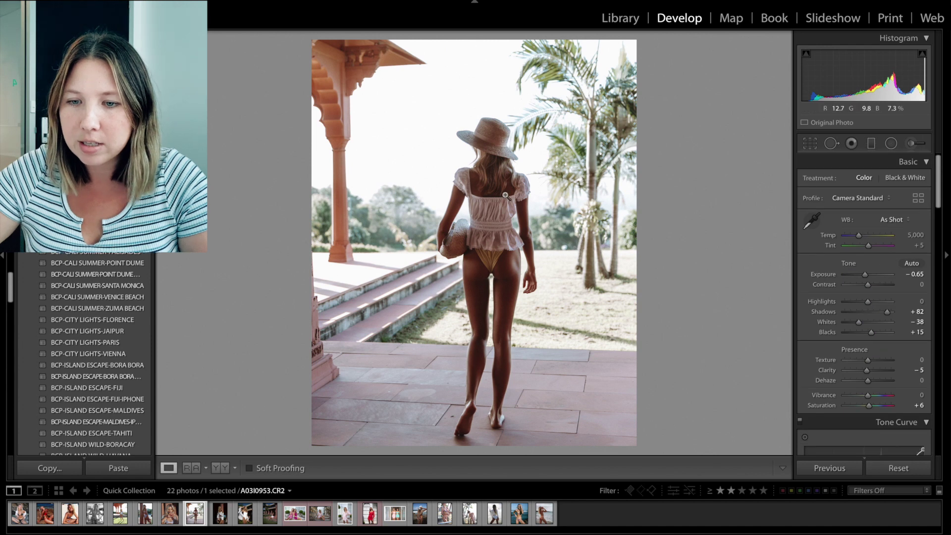
# Step: Set the hat photo's Grain Roughness to 62 and Grain Amount to 21 while checking the woman close up
pyautogui.click(446, 251)
pyautogui.click(460, 248)
pyautogui.scroll(-10, 896, 271)
pyautogui.scroll(-10, 896, 272)
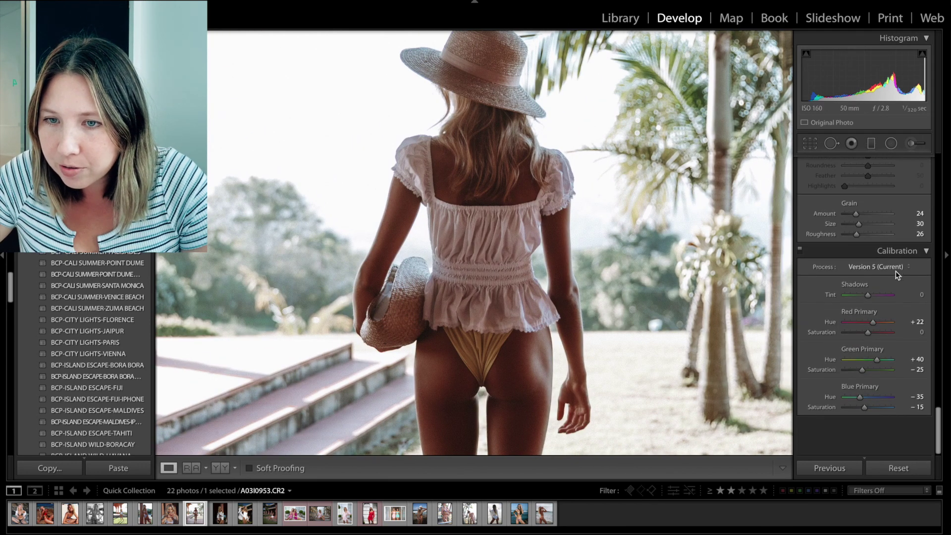
pyautogui.scroll(1, 896, 271)
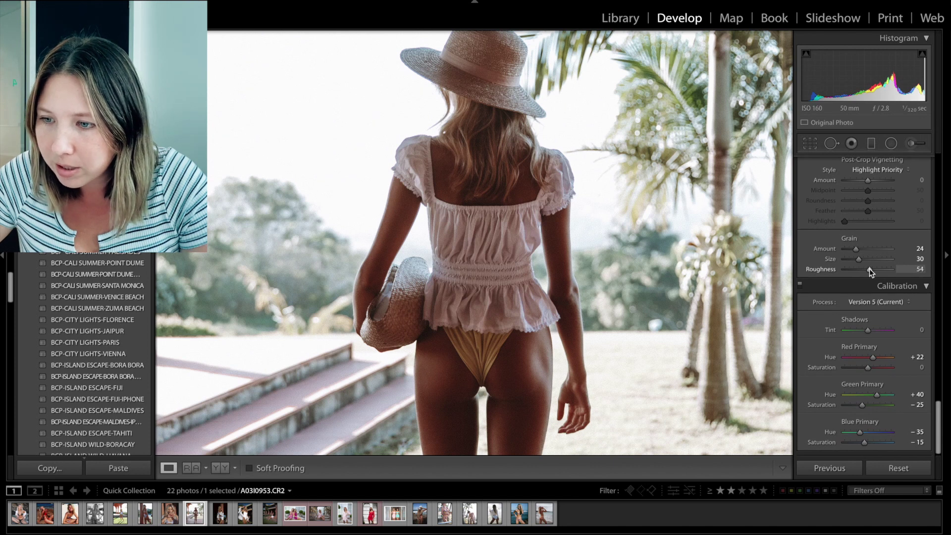
pyautogui.moveTo(872, 268); pyautogui.dragTo(874, 268)
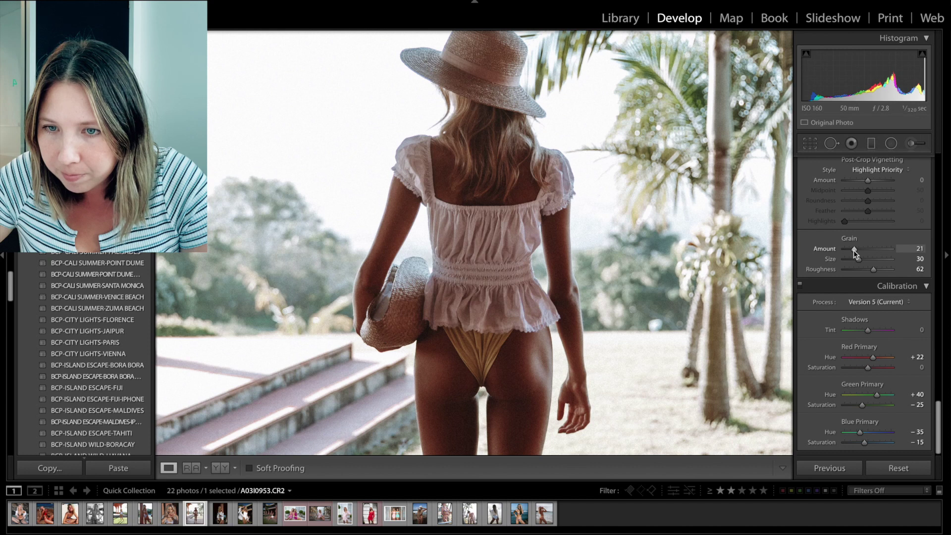
# Step: Compare the grain-adjusted hat photo with its unedited version close up, and return to the full view
pyautogui.press('\\')
pyautogui.press('\\')
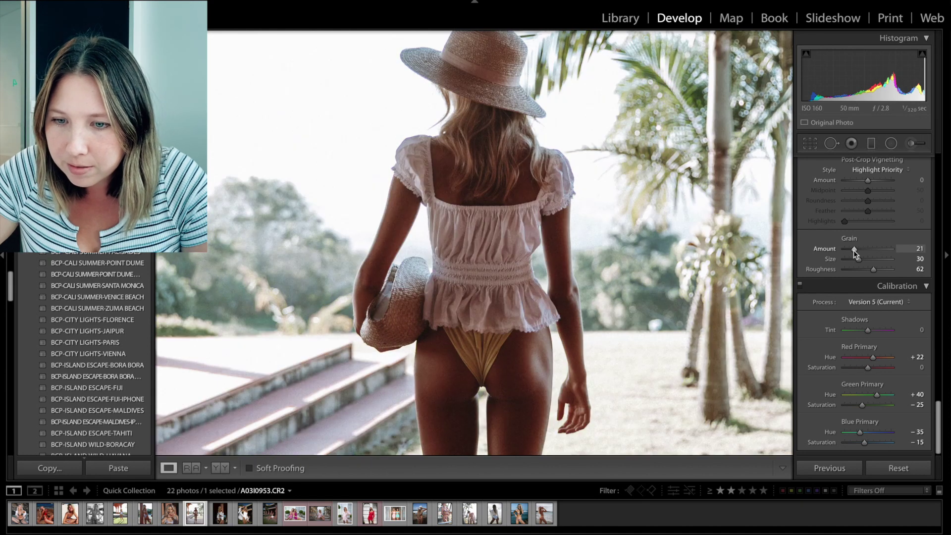
pyautogui.press('\\')
pyautogui.press('\\')
pyautogui.press('\\')
pyautogui.press('\\')
pyautogui.press('z')
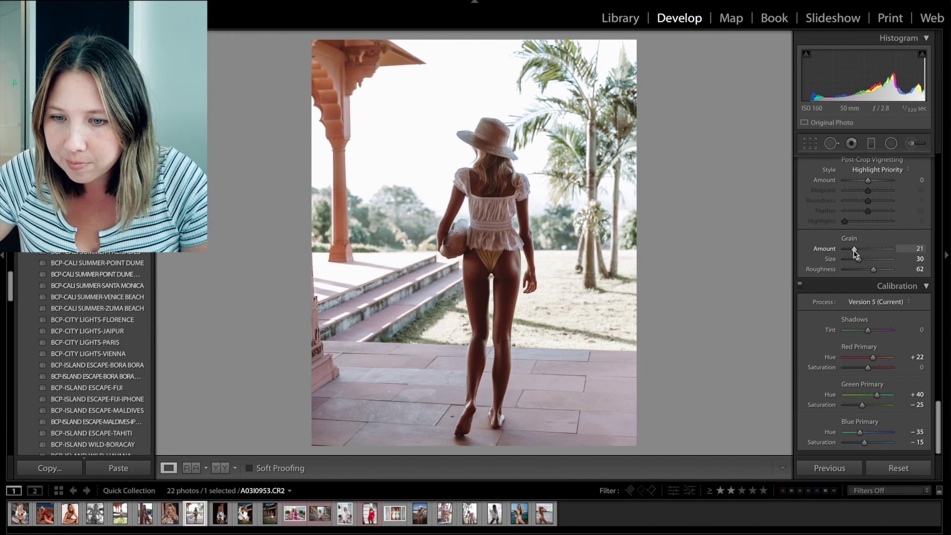
# Step: Reset the hat photo's Yellow saturation to 0 and compare the result with the unedited version
pyautogui.scroll(20, 889, 296)
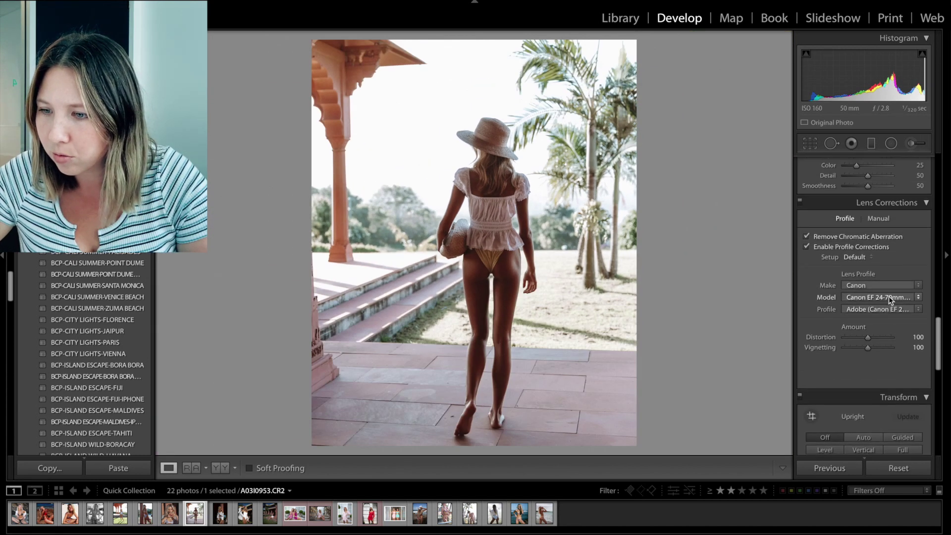
pyautogui.scroll(6, 889, 297)
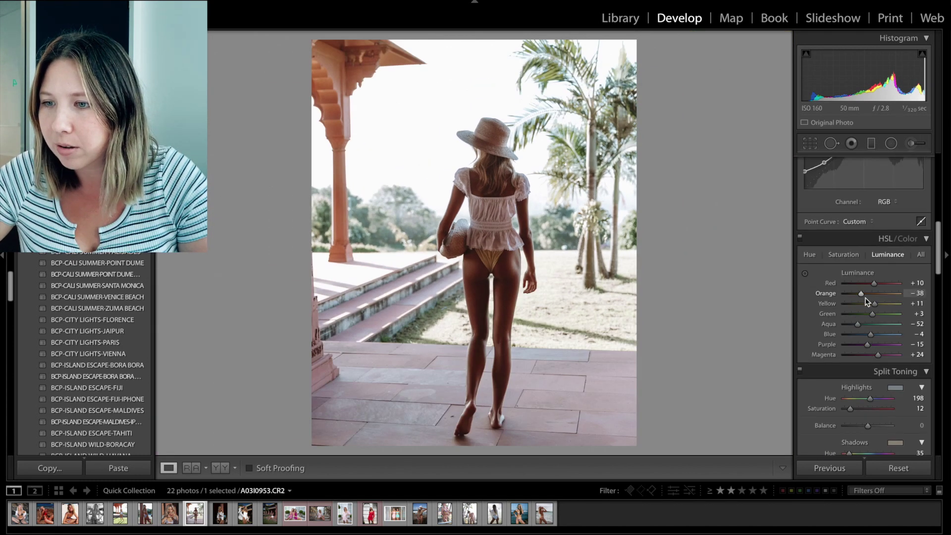
pyautogui.click(848, 255)
pyautogui.doubleClick(831, 303)
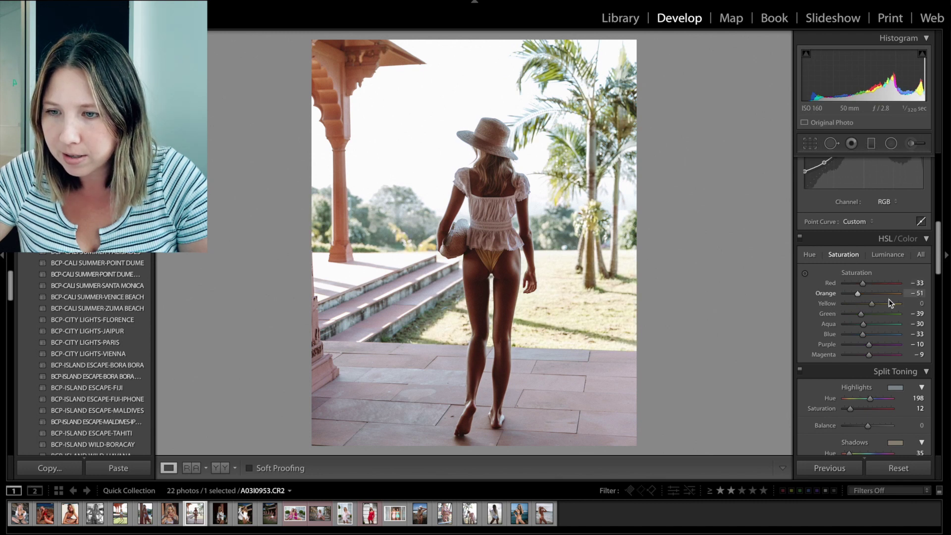
pyautogui.press('\\')
pyautogui.press('\\')
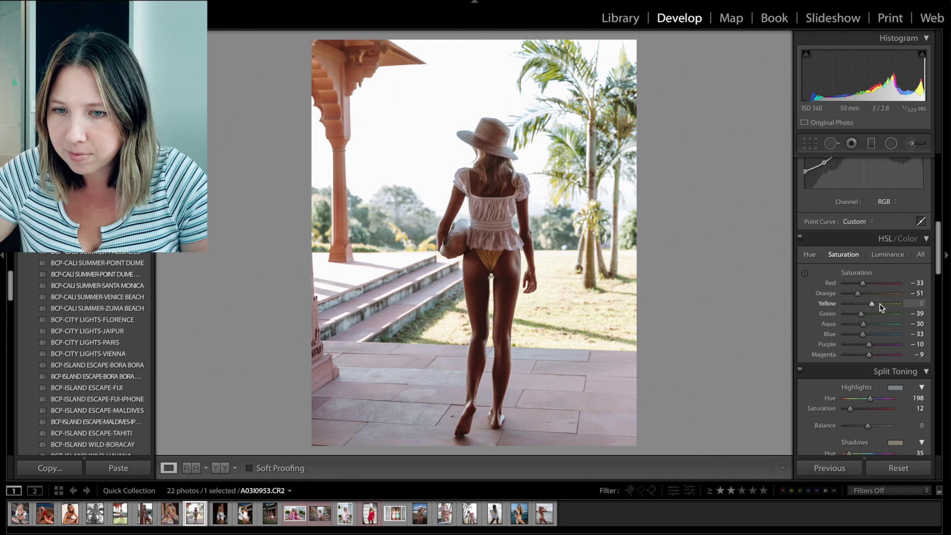
# Step: Shift the hat photo's Yellow hue to +43 and compare the greener grass with the unedited version
pyautogui.click(811, 255)
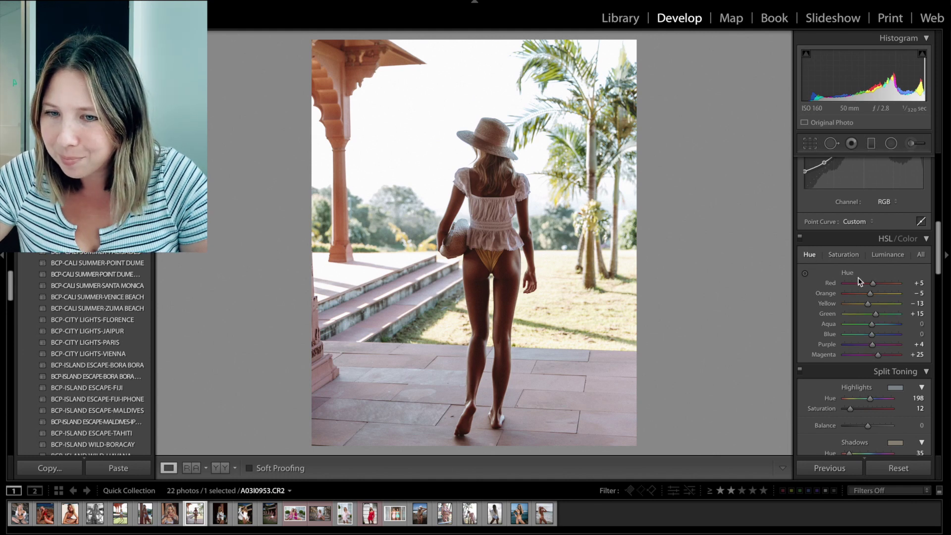
pyautogui.moveTo(868, 302); pyautogui.dragTo(884, 302)
pyautogui.press('\\')
pyautogui.press('\\')
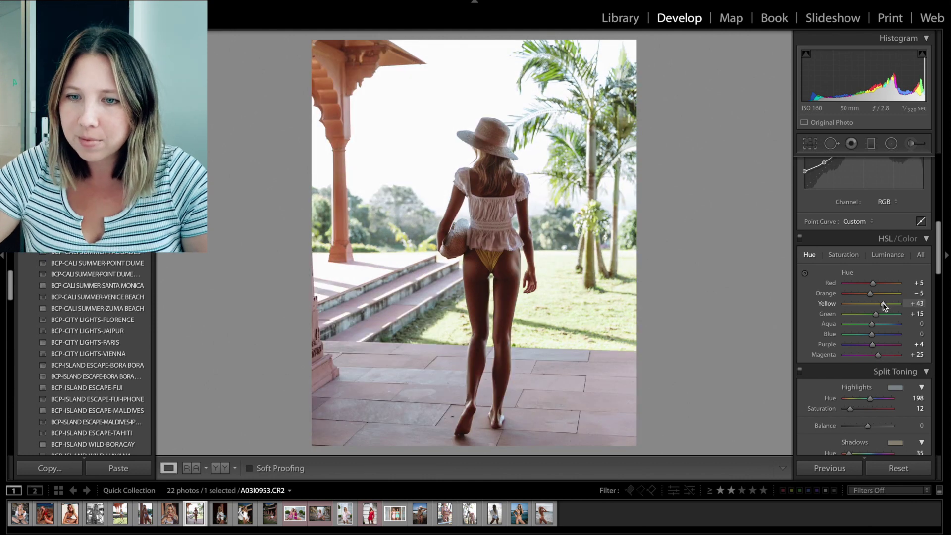
# Step: Open the photo of the woman in a white swimsuit with her arm raised, preview BCP presets and apply BCP-ISLAND ESCAPE-MALDIVES
pyautogui.press('Right')
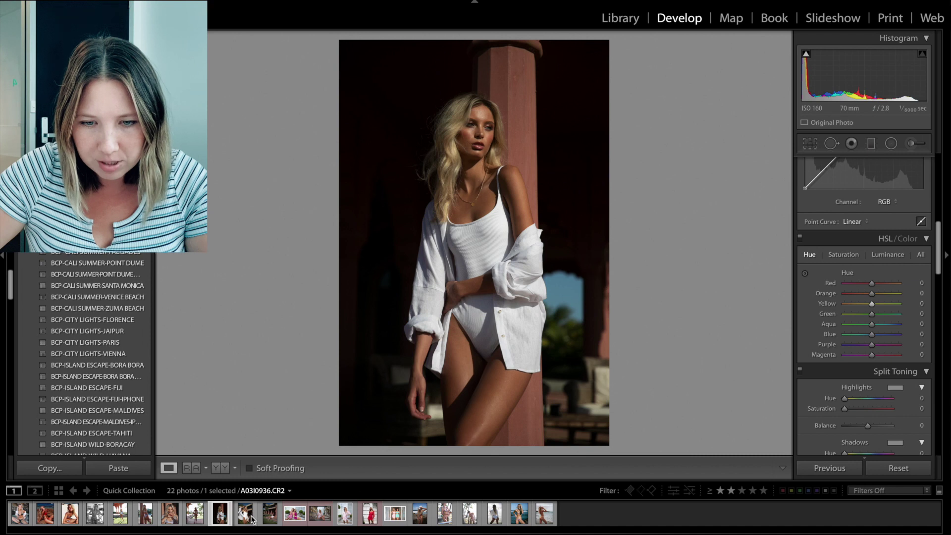
pyautogui.press('Right')
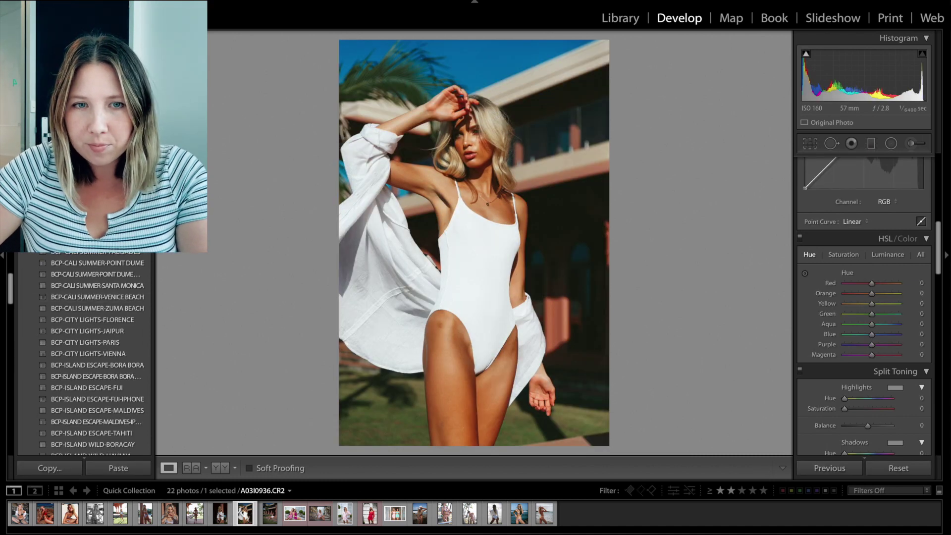
pyautogui.scroll(2, 84, 351)
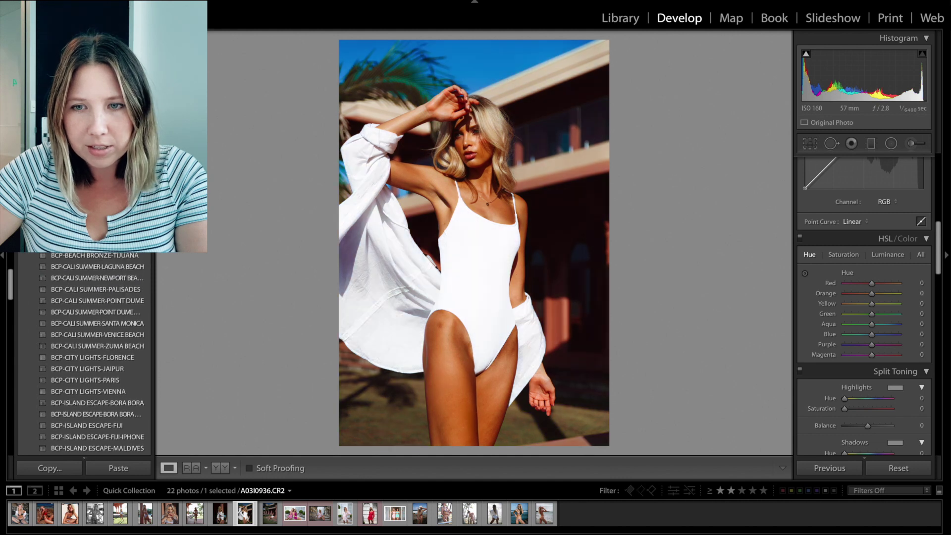
pyautogui.scroll(-1, 113, 286)
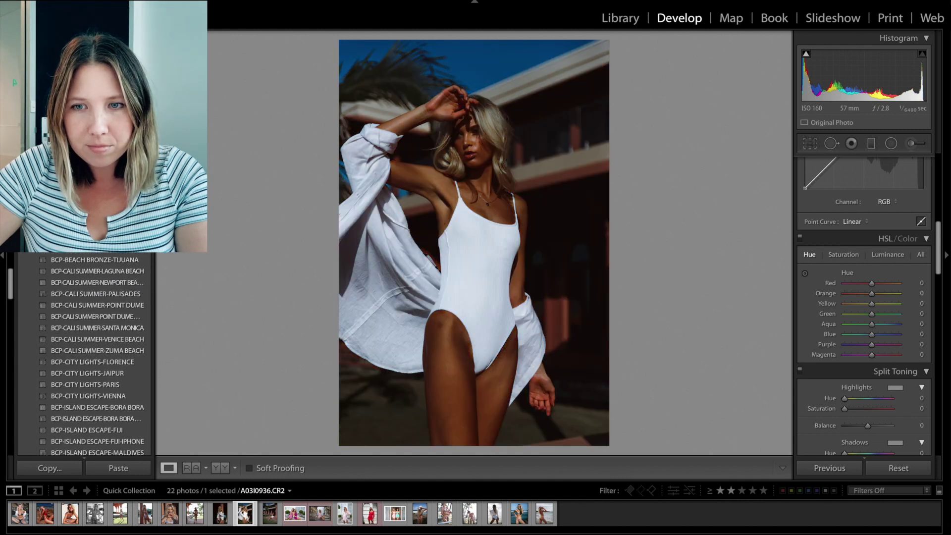
pyautogui.scroll(-4, 113, 286)
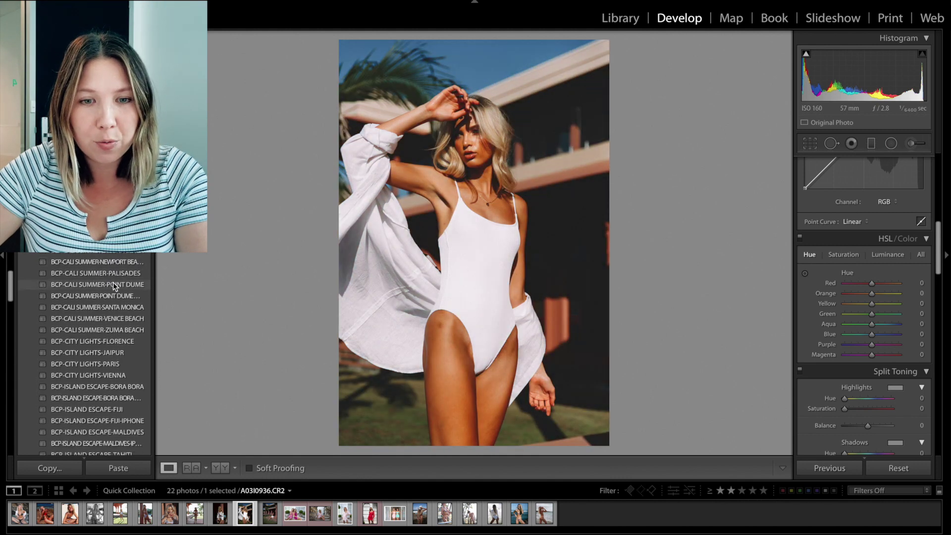
pyautogui.scroll(-1, 113, 286)
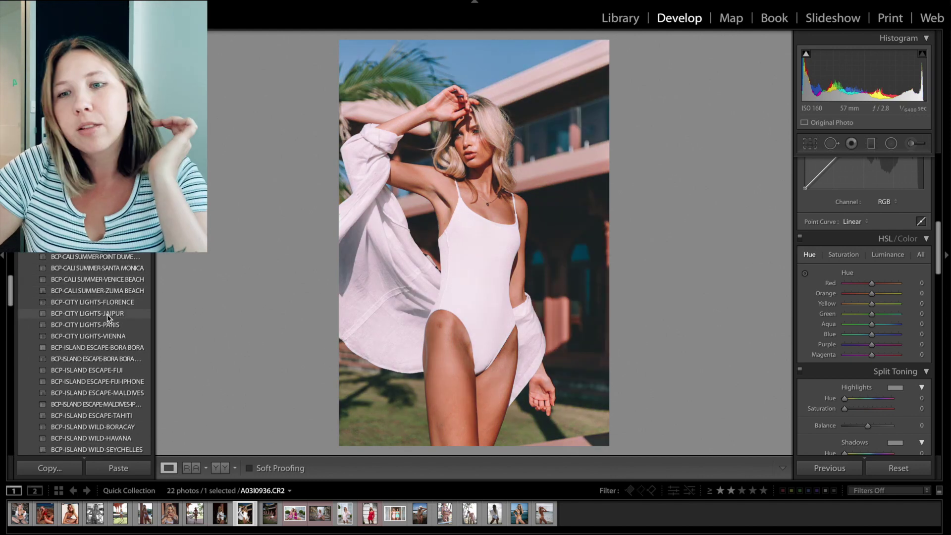
pyautogui.scroll(-1, 107, 314)
pyautogui.scroll(-1, 107, 319)
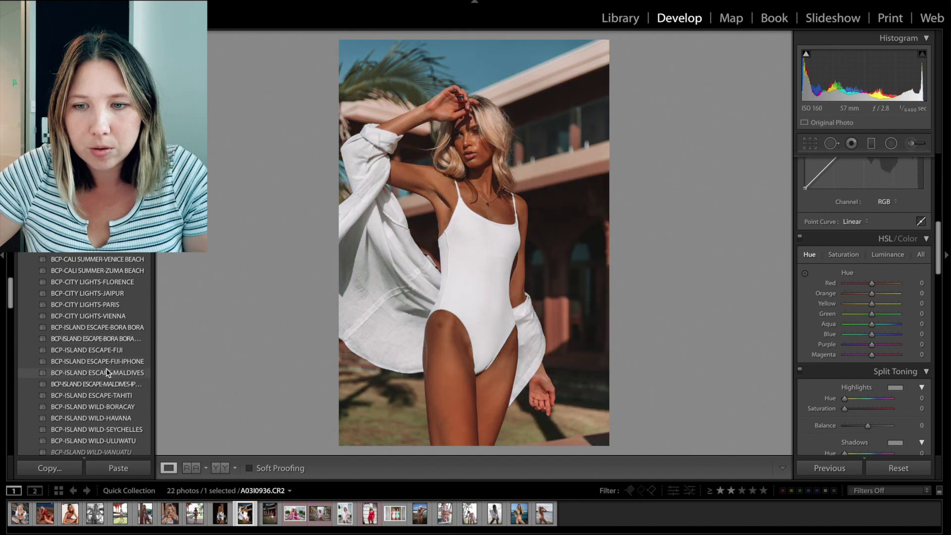
pyautogui.click(106, 372)
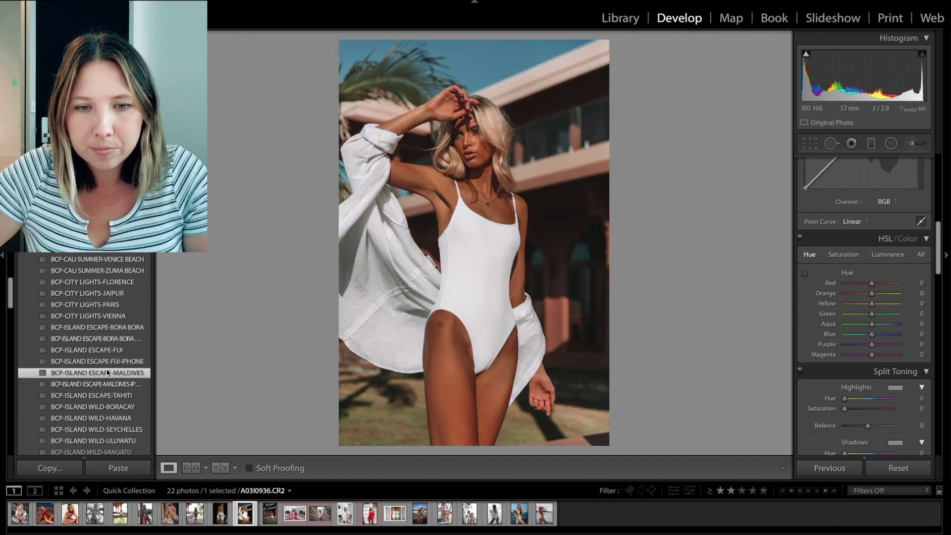
# Step: Cool the swimsuit photo to a Temp of 4,601 and set the Exposure to -0.10
pyautogui.scroll(10, 868, 293)
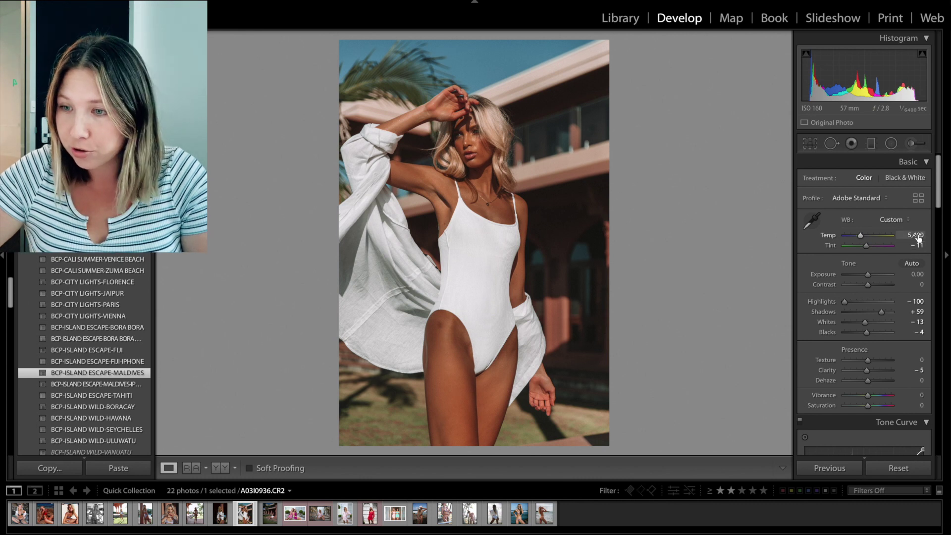
pyautogui.moveTo(858, 235); pyautogui.dragTo(857, 235)
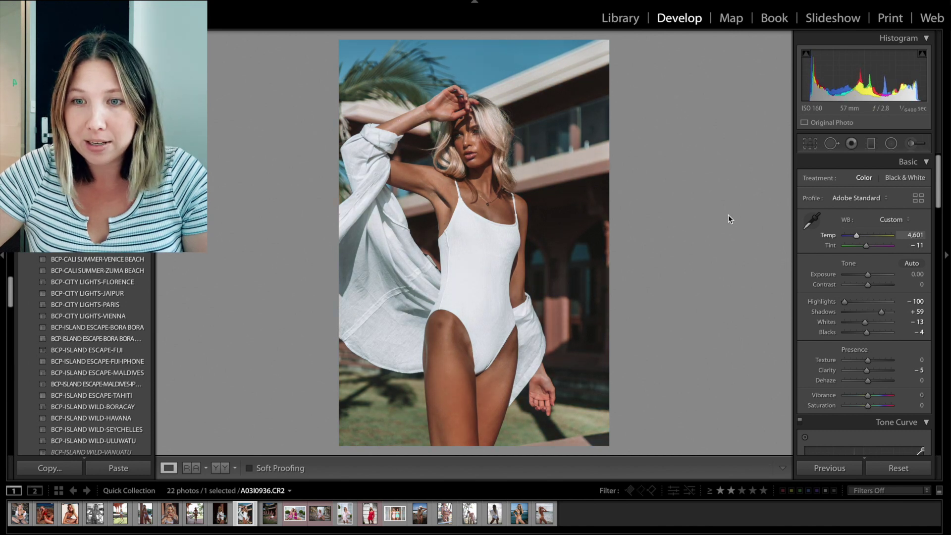
pyautogui.press('-')
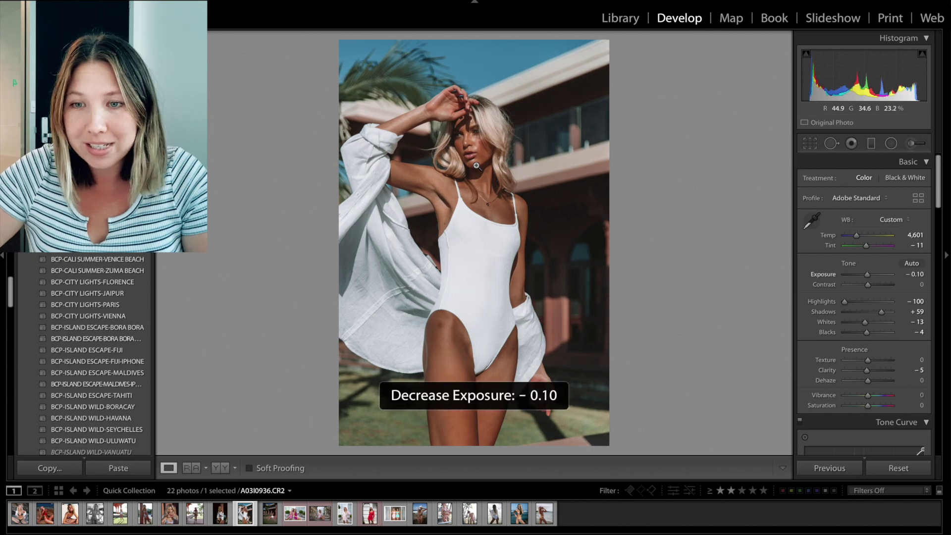
pyautogui.press('-')
pyautogui.press('=')
# Step: Set the swimsuit photo's Orange luminance to -34 and return to the basic tone settings
pyautogui.scroll(-12, 865, 251)
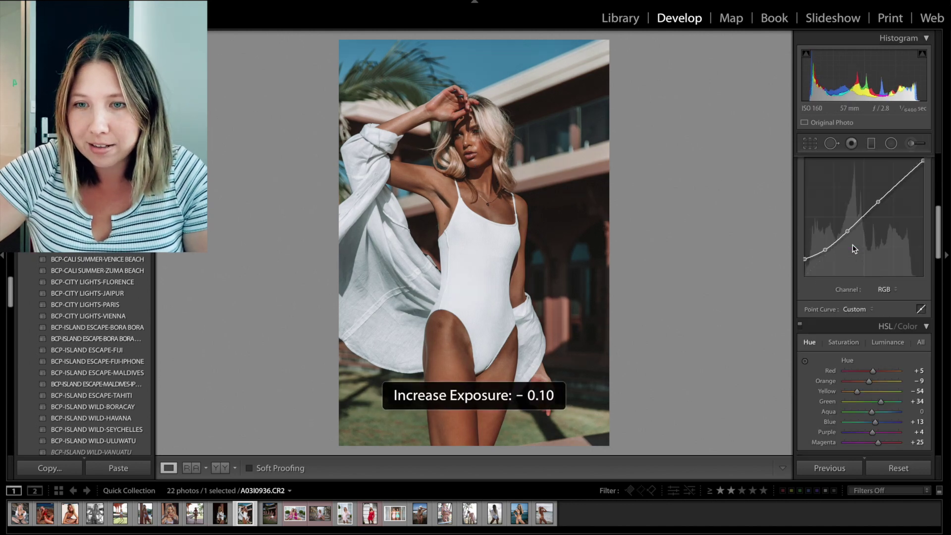
pyautogui.scroll(4, 850, 249)
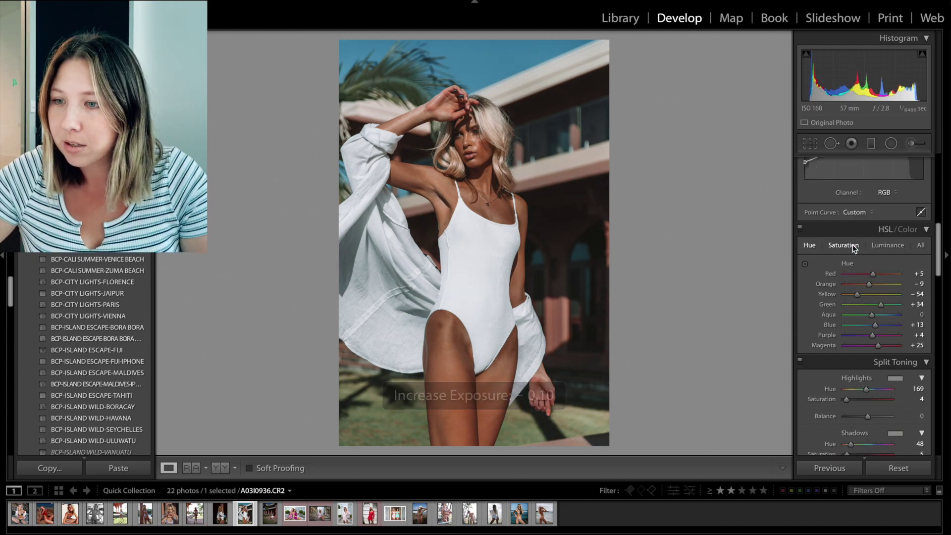
pyautogui.click(887, 245)
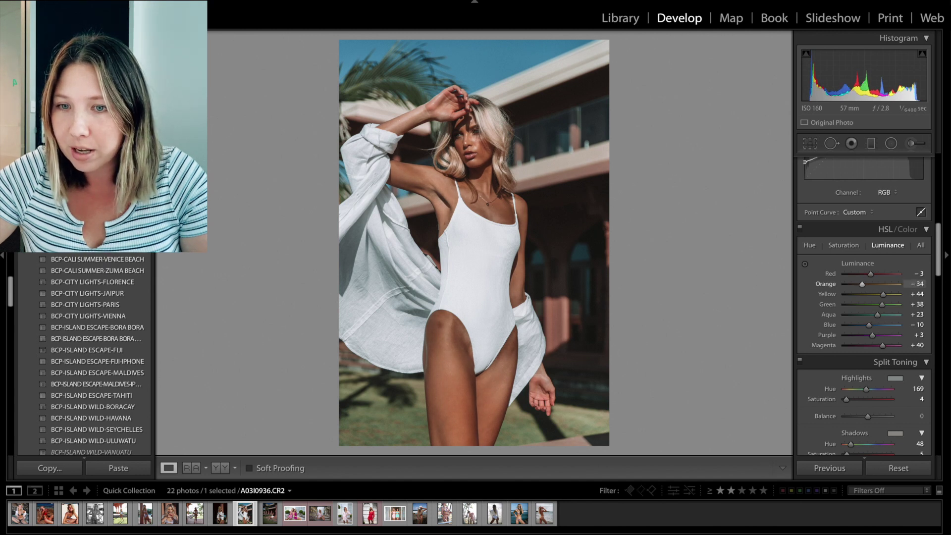
pyautogui.scroll(8, 892, 293)
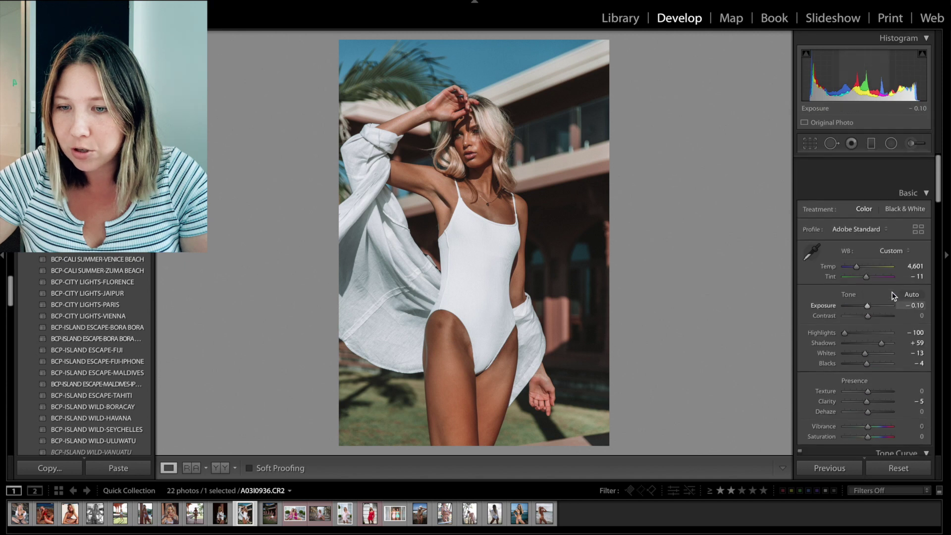
# Step: Check the swimsuit photo close up on the face and compare the full image with its unedited version
pyautogui.click(556, 182)
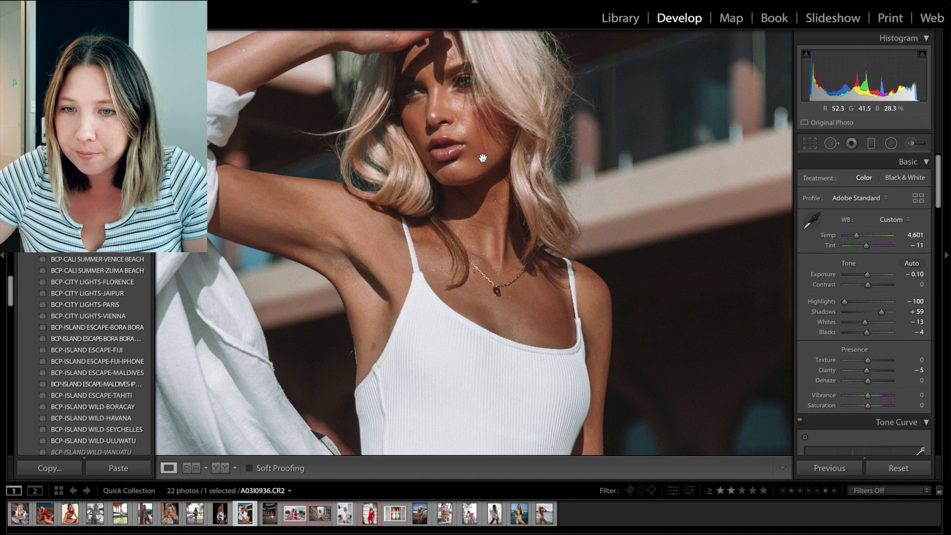
pyautogui.click(483, 158)
pyautogui.press('\\')
pyautogui.press('\\')
pyautogui.press('\\')
pyautogui.press('\\')
pyautogui.press('\\')
pyautogui.press('\\')
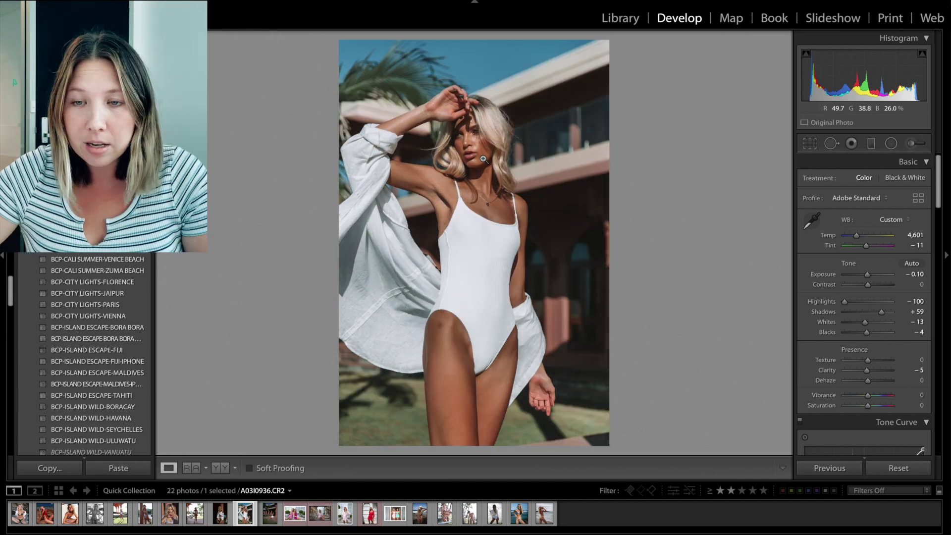
# Step: Compare the white swimsuit photo with its unedited version and open the photo of the woman seated on the steps
pyautogui.press('\\')
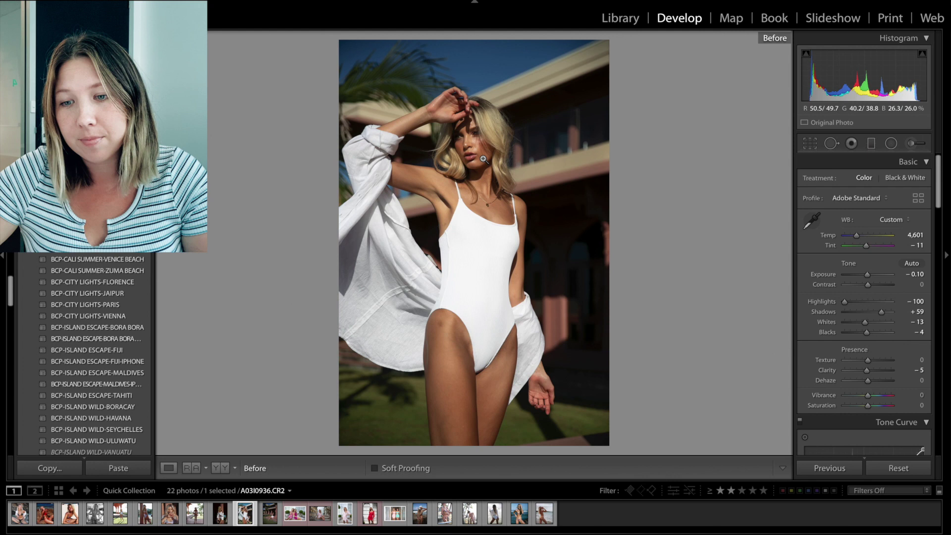
pyautogui.press('\\')
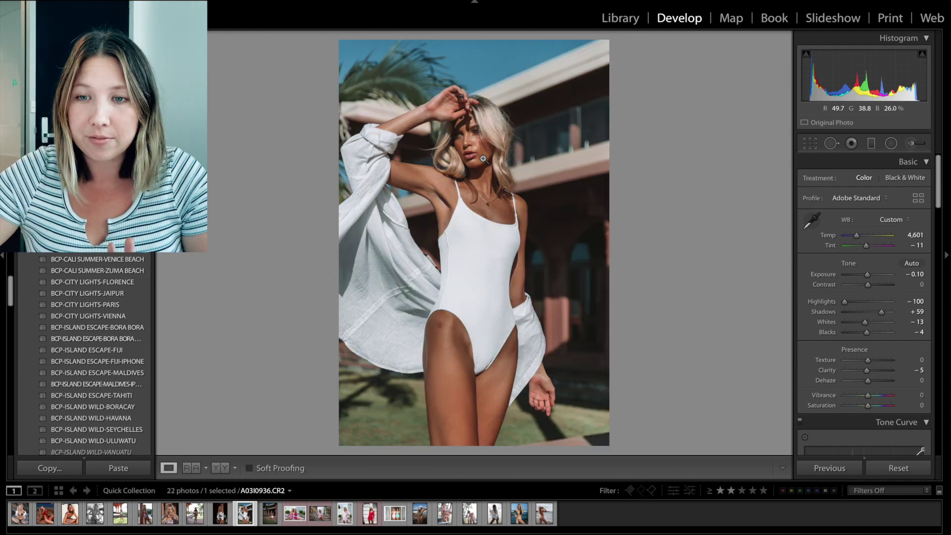
pyautogui.press('Right')
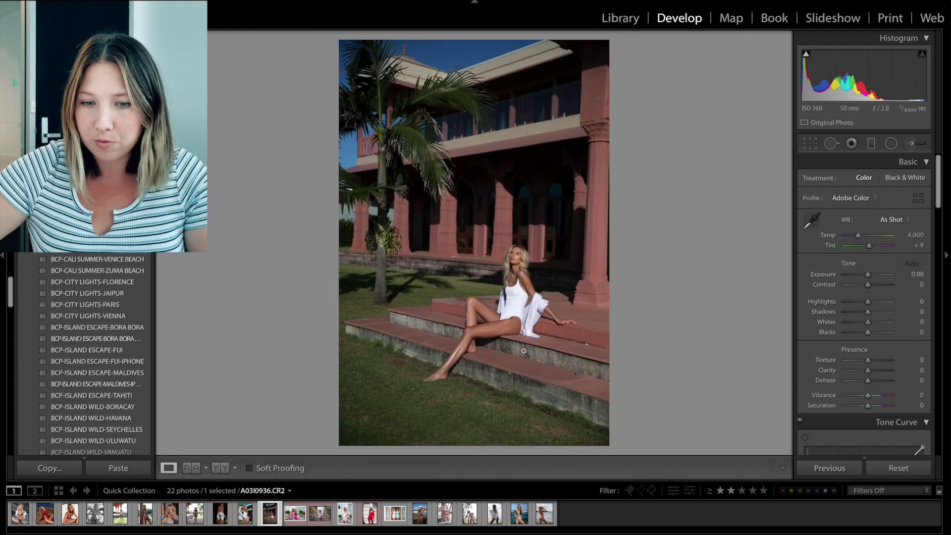
# Step: Try BCP-ISLAND ESCAPE-MALDIVES with a cooler Temp on the steps photo and reset its edits
pyautogui.click(139, 372)
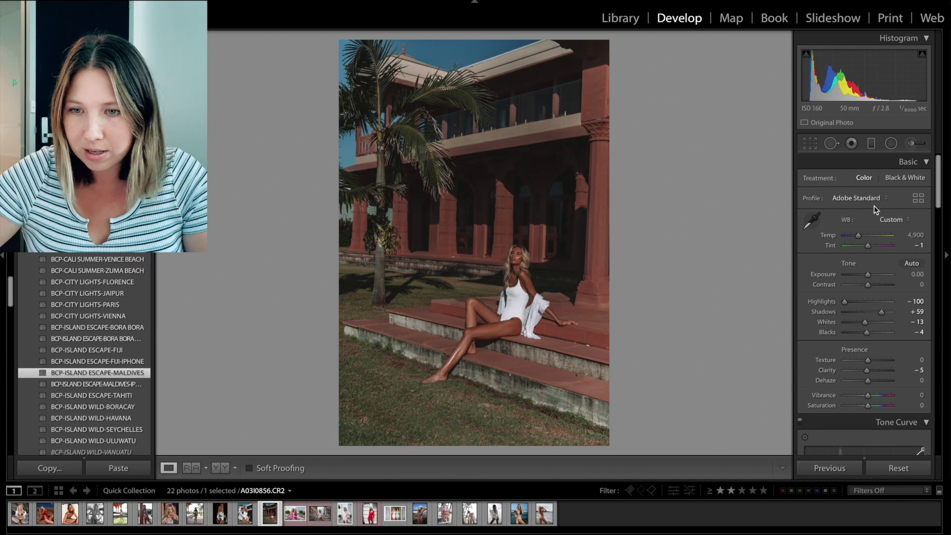
pyautogui.moveTo(913, 235); pyautogui.dragTo(911, 235)
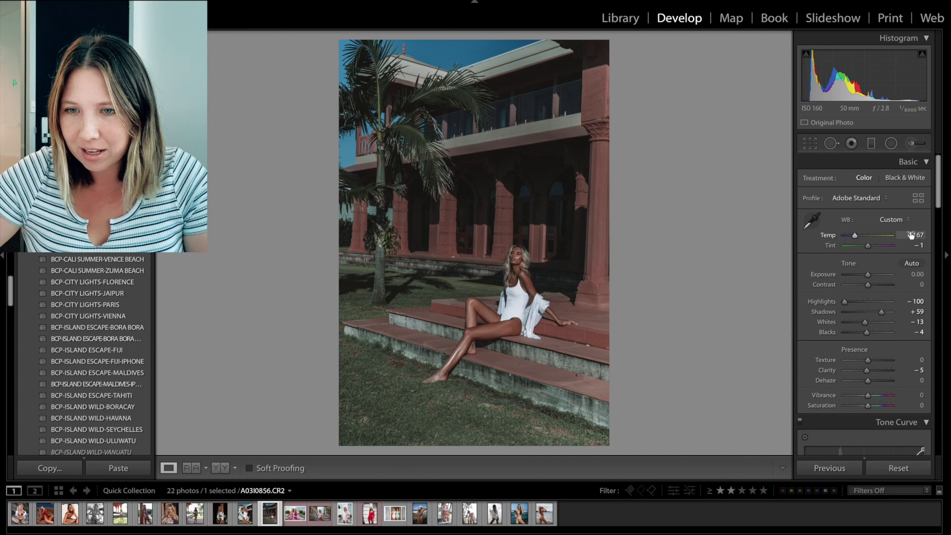
pyautogui.click(899, 467)
# Step: Apply BCP-ISLAND WILD-BORACAY to the steps photo and crop it to the 4 x 5 / 8 x 10 aspect ratio
pyautogui.scroll(-1, 117, 365)
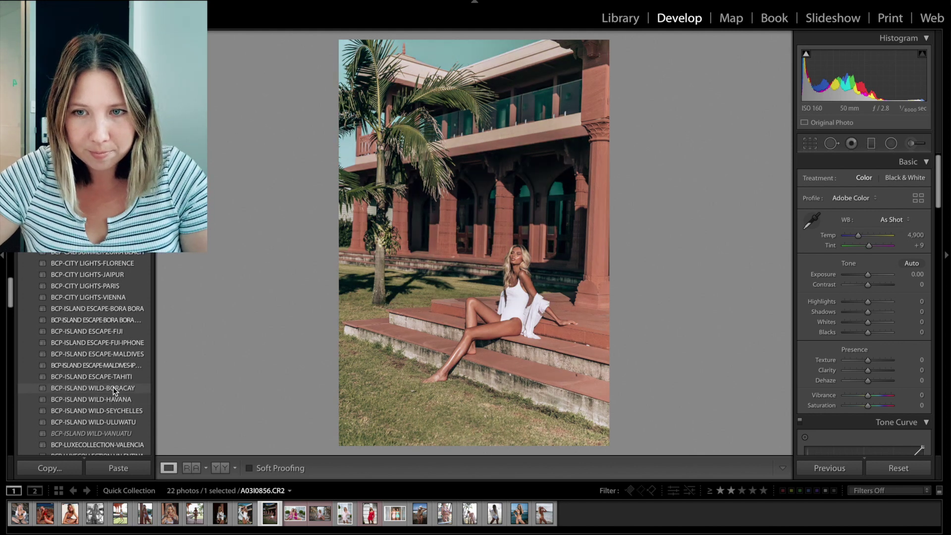
pyautogui.click(114, 388)
pyautogui.click(810, 143)
pyautogui.click(888, 182)
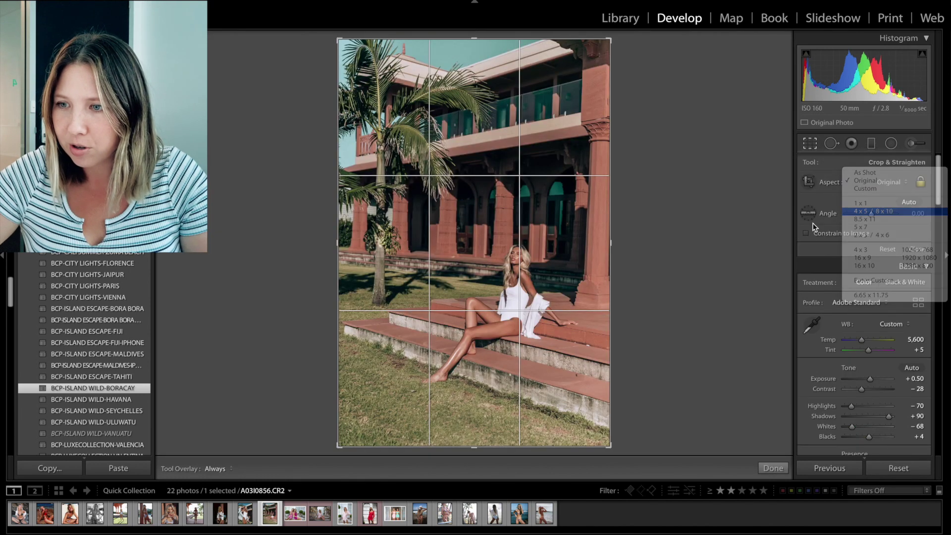
pyautogui.click(867, 215)
pyautogui.moveTo(689, 224); pyautogui.dragTo(687, 223)
pyautogui.press('Return')
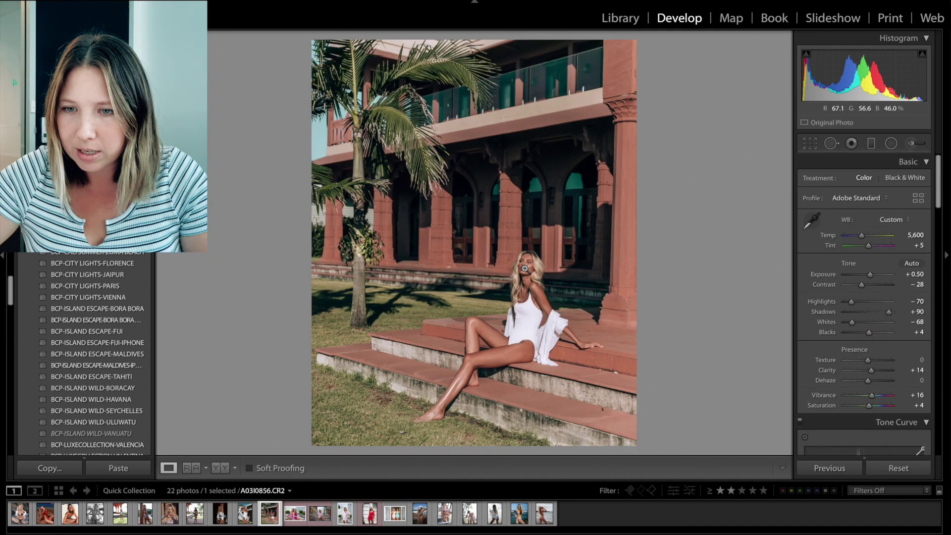
# Step: Set the steps photo's Exposure to +0.40, Temp to 5,118 and Tint to +6
pyautogui.press('-')
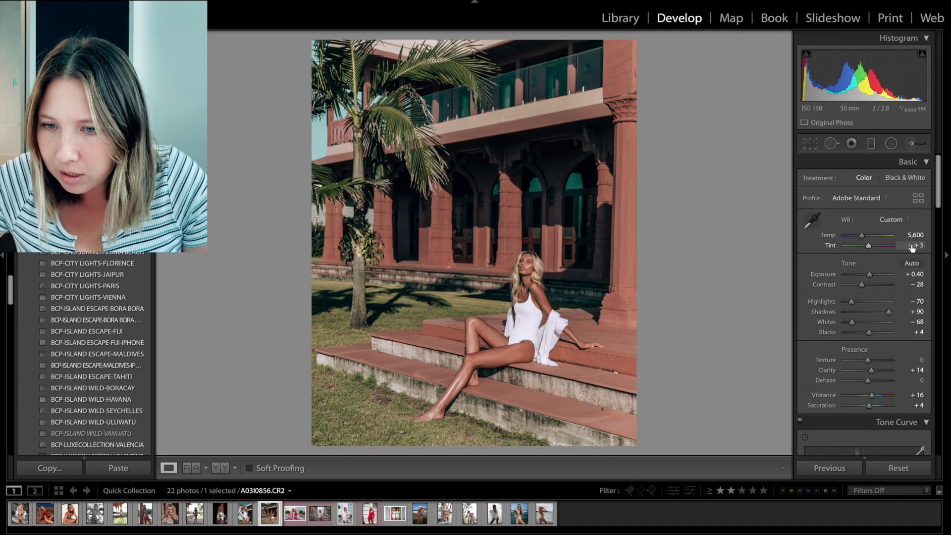
pyautogui.moveTo(915, 235)
pyautogui.mouseDown()
pyautogui.moveTo(886, 235)
pyautogui.moveTo(915, 242)
pyautogui.mouseUp()
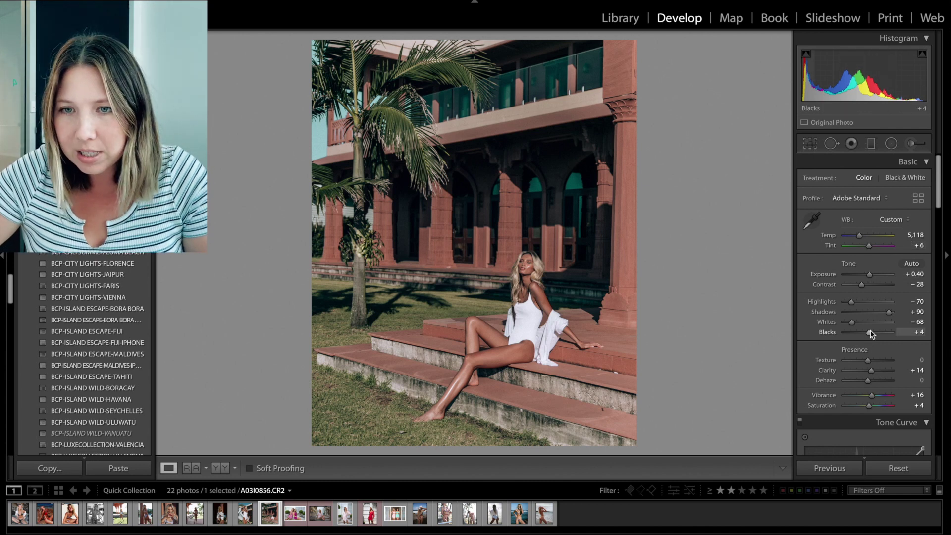
# Step: Compare the steps photo with its unedited version and open the photo of the two women in pink dresses
pyautogui.press('\\')
pyautogui.press('\\')
pyautogui.press('\\')
pyautogui.press('\\')
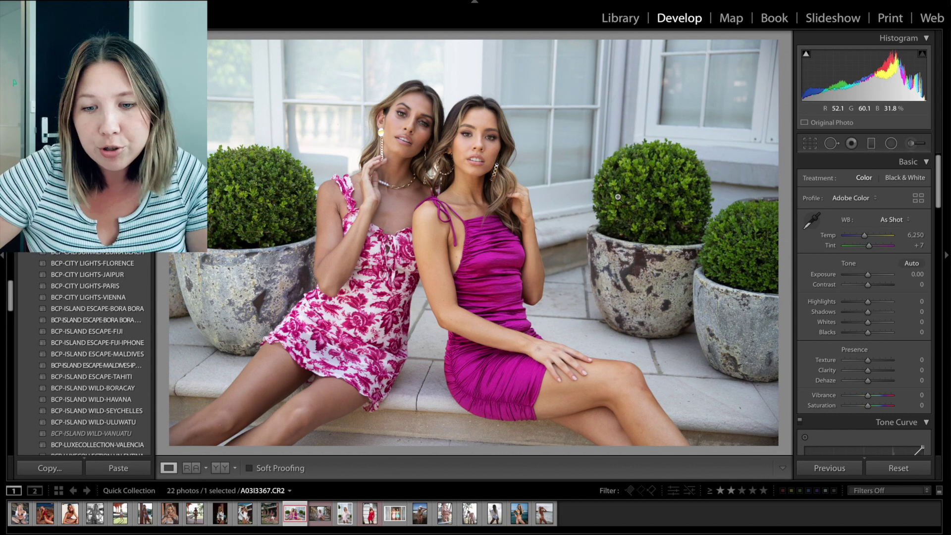
# Step: Preview BCP presets on the photo of the two women and try BCP-ISLAND ESCAPE-BORA BORA with Exposure -0.43 and Temp 5,803
pyautogui.scroll(4, 133, 287)
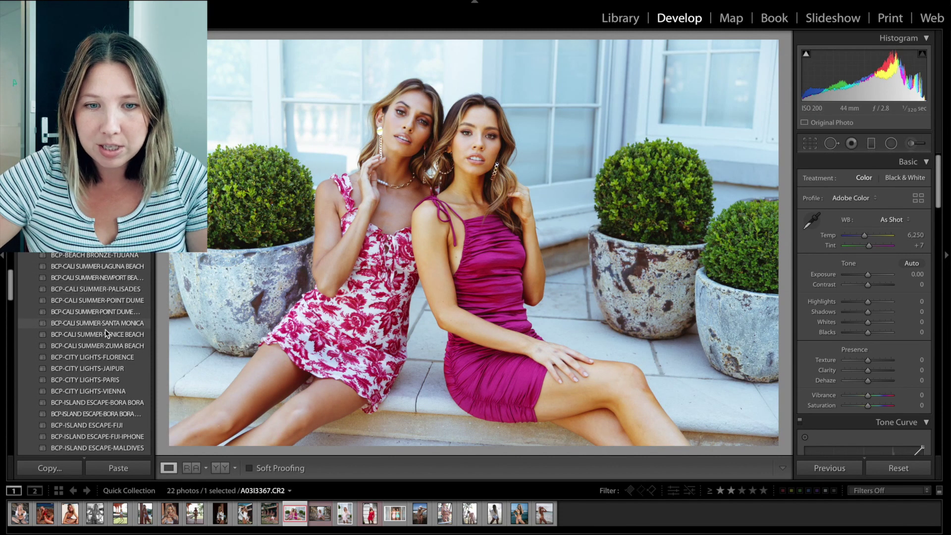
pyautogui.scroll(-2, 105, 329)
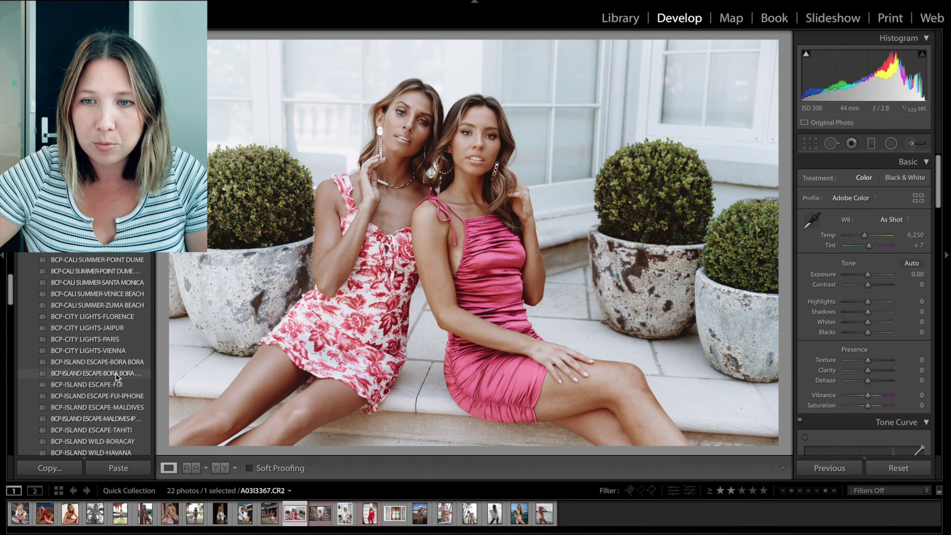
pyautogui.scroll(4, 116, 369)
pyautogui.scroll(3, 123, 351)
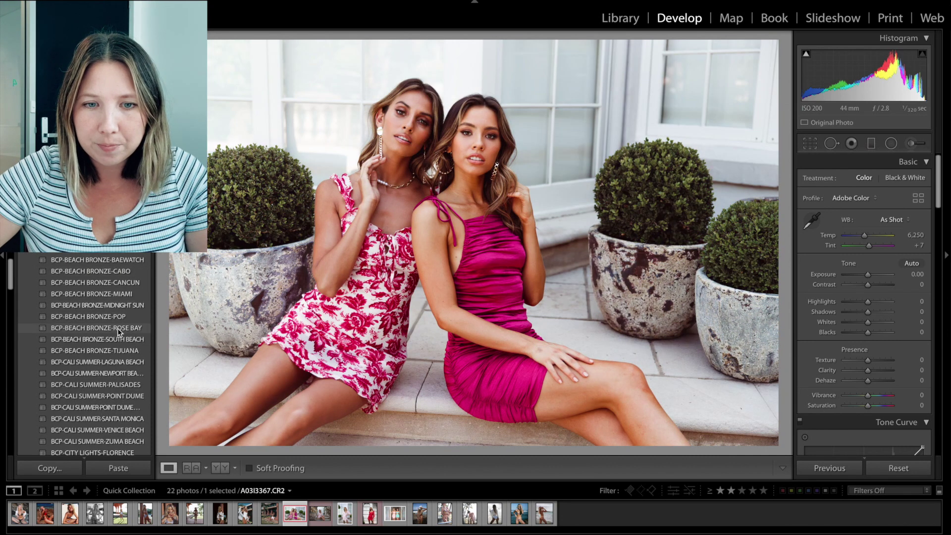
pyautogui.scroll(-1, 115, 350)
pyautogui.scroll(-3, 115, 349)
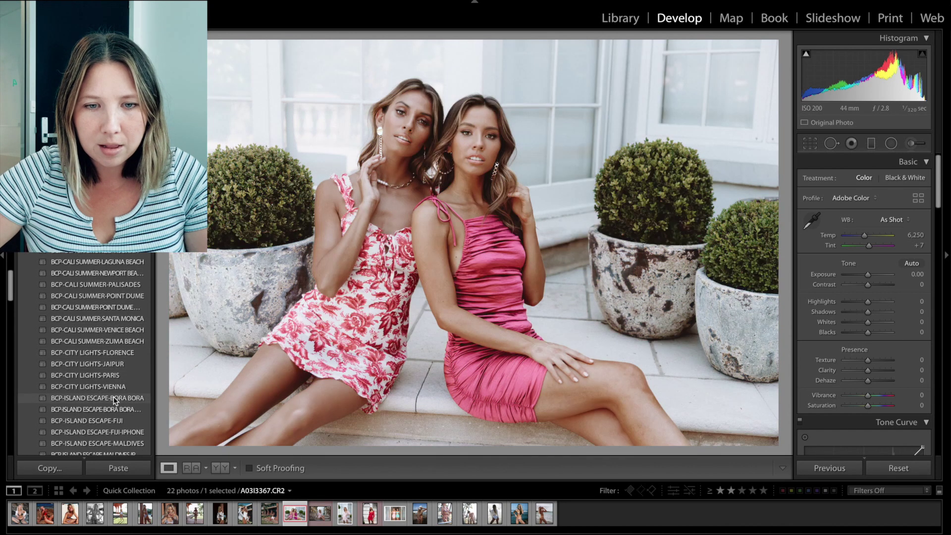
pyautogui.click(115, 399)
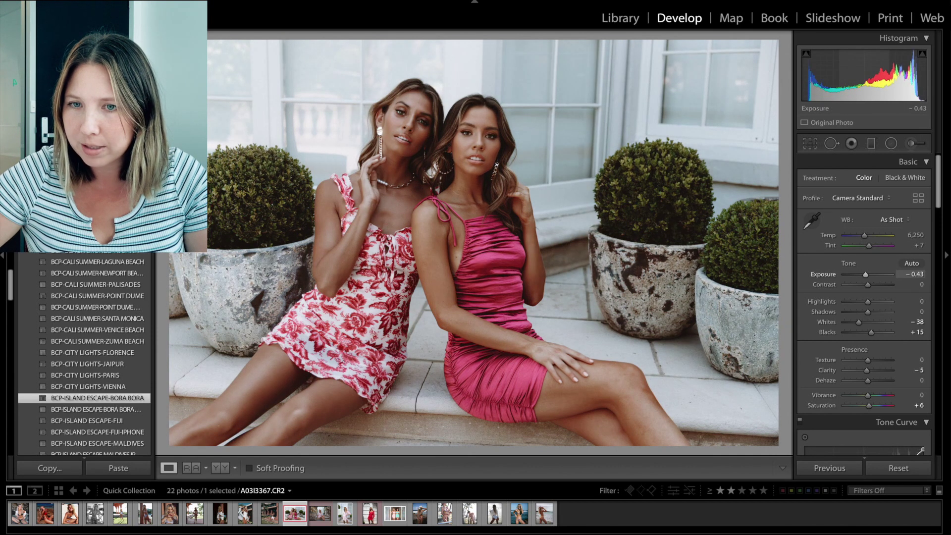
pyautogui.click(911, 274)
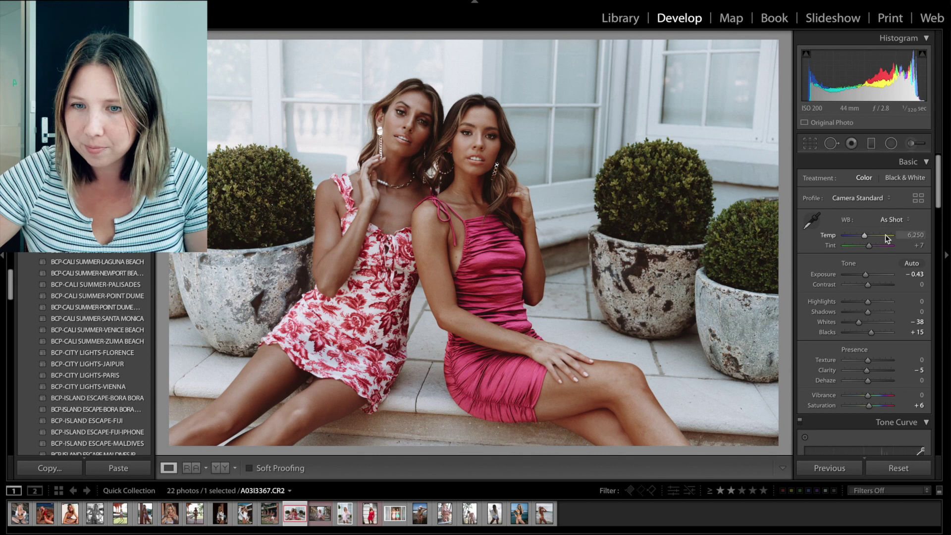
pyautogui.scroll(-1, 886, 238)
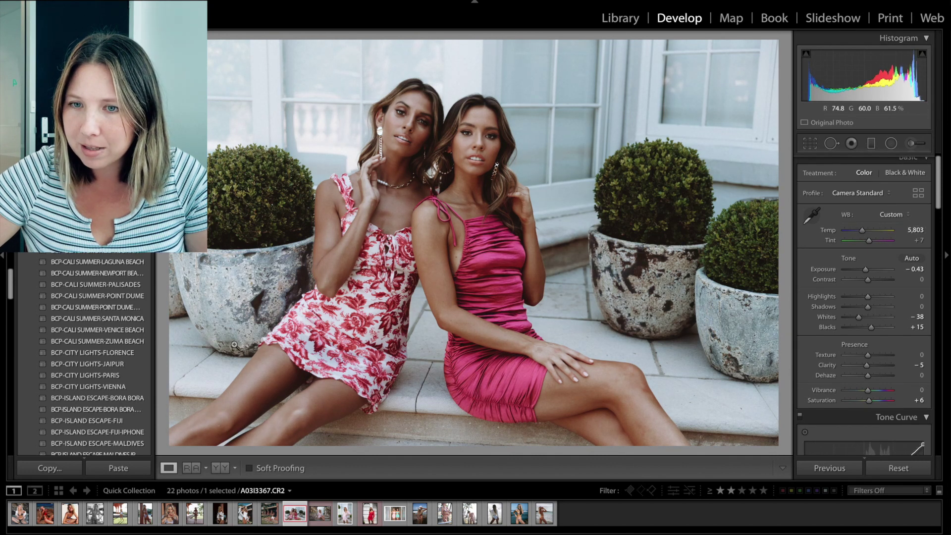
# Step: Try BCP-ISLAND WILD-ULUWATU with an Exposure of +0.08 on the two women's photo, compare it with the original and reset the edits
pyautogui.scroll(-2, 90, 361)
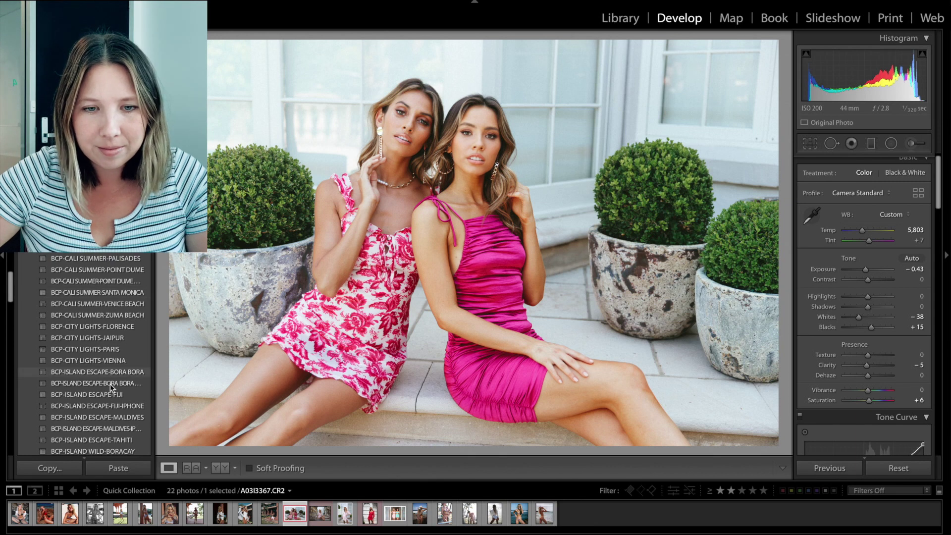
pyautogui.scroll(-5, 110, 384)
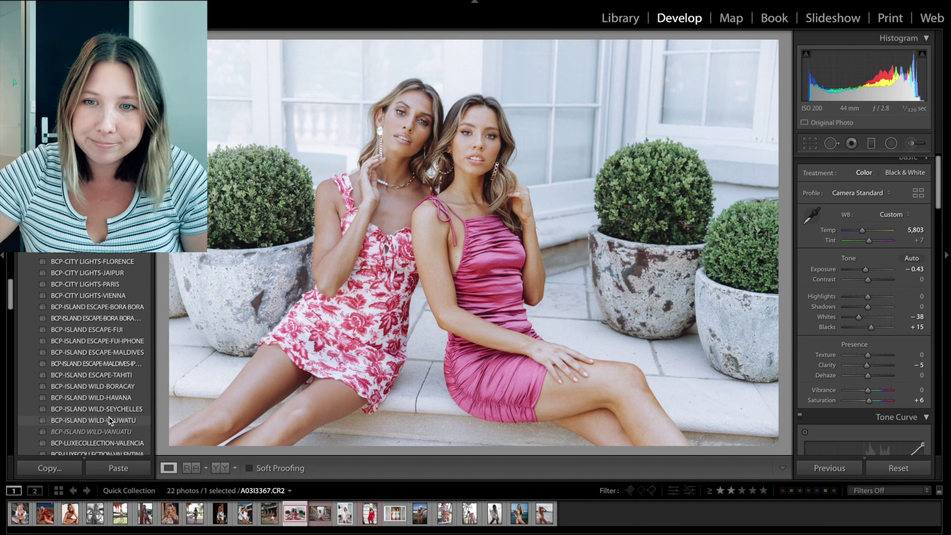
pyautogui.click(110, 421)
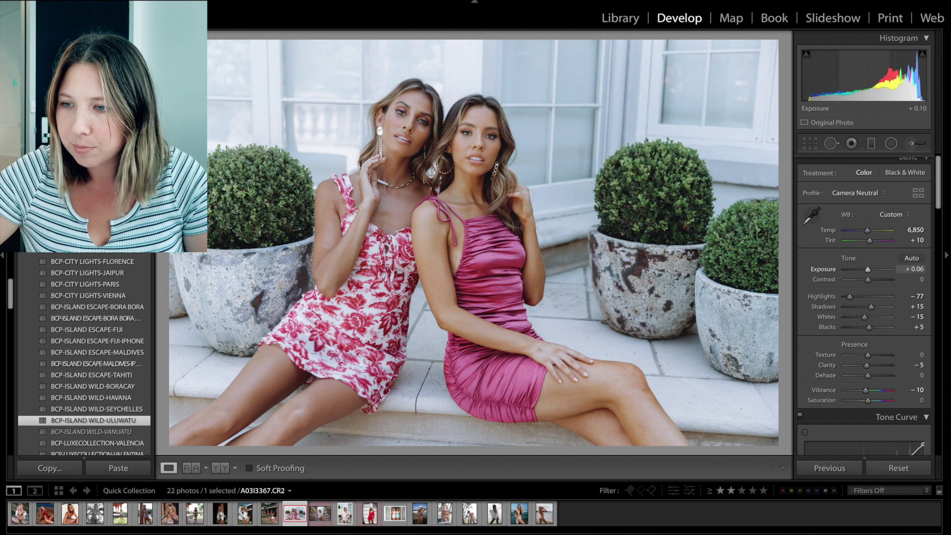
pyautogui.moveTo(868, 269); pyautogui.dragTo(868, 269)
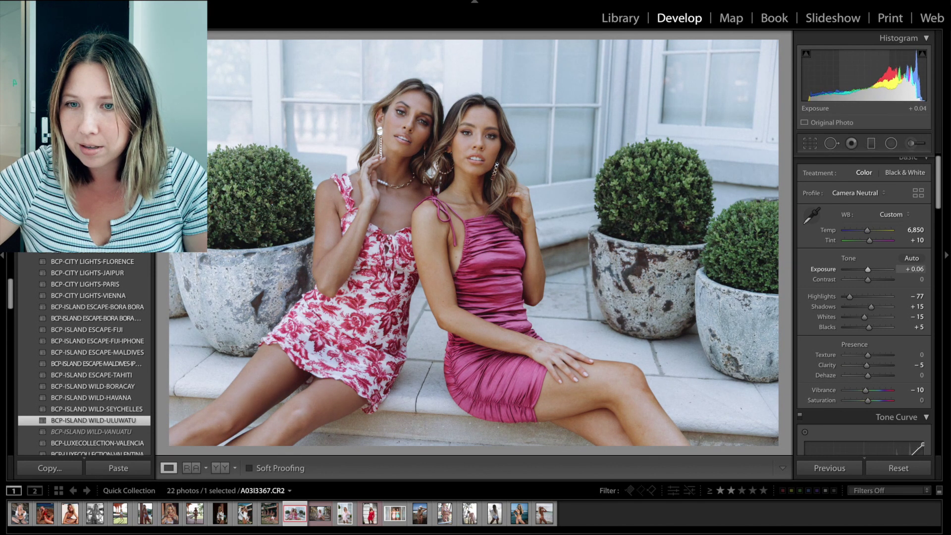
pyautogui.press('\\')
pyautogui.press('\\')
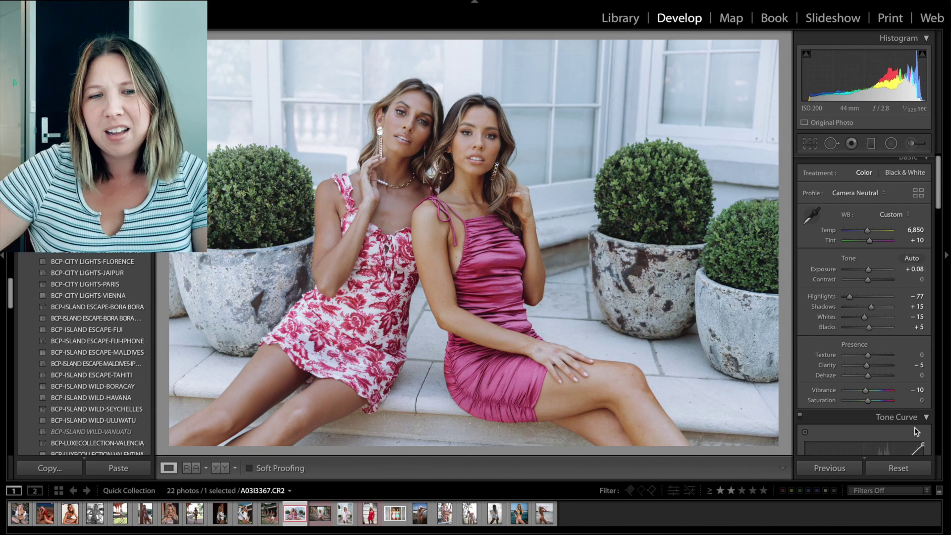
pyautogui.click(898, 468)
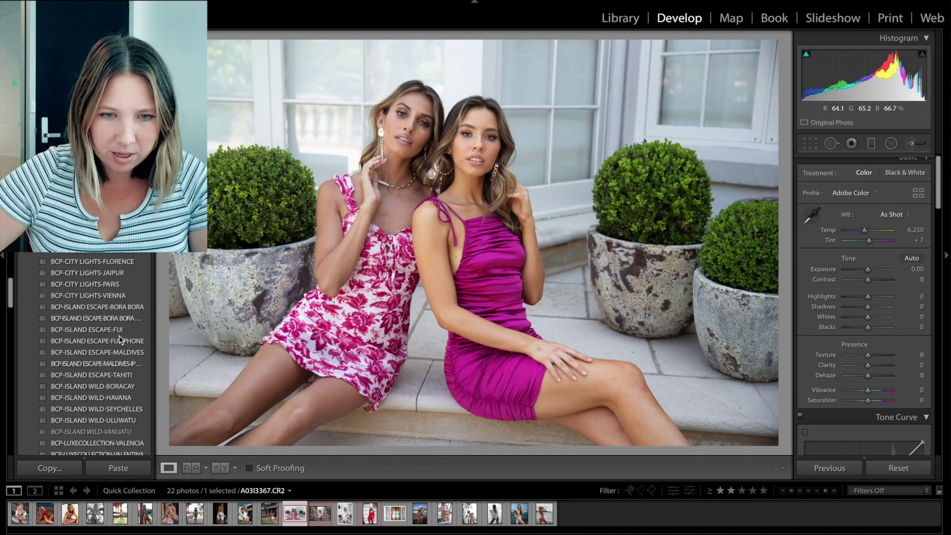
# Step: Preview more BCP presets on the photo of the two women and apply BCP-CLASSIC-NATALIE from the CCP-WORKING group
pyautogui.scroll(5, 119, 336)
pyautogui.scroll(2, 119, 335)
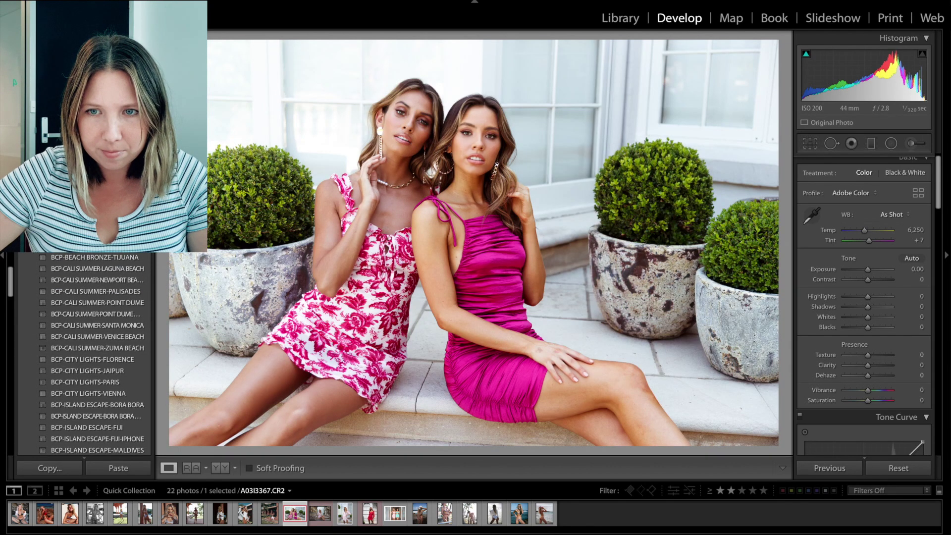
pyautogui.scroll(1, 99, 347)
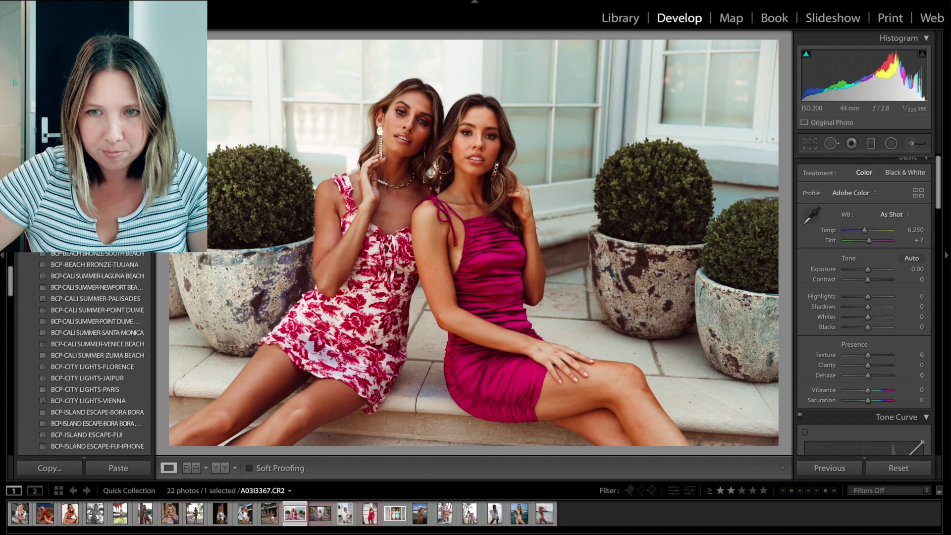
pyautogui.scroll(3, 99, 346)
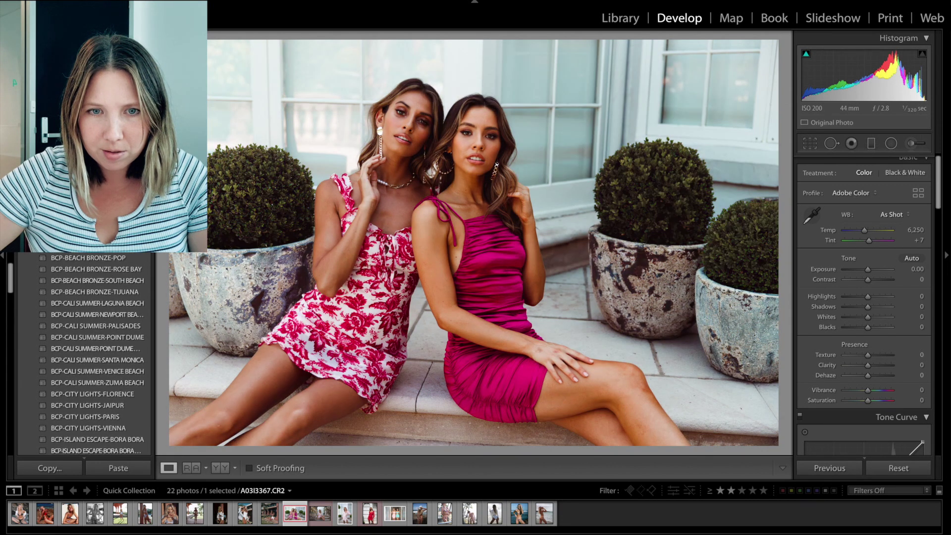
pyautogui.scroll(-10, 99, 347)
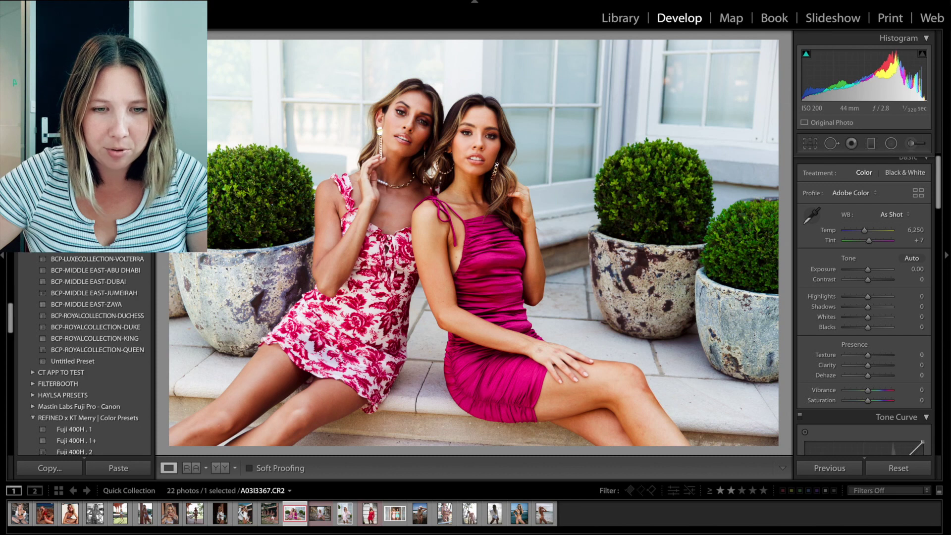
pyautogui.scroll(10, 84, 351)
pyautogui.scroll(4, 89, 251)
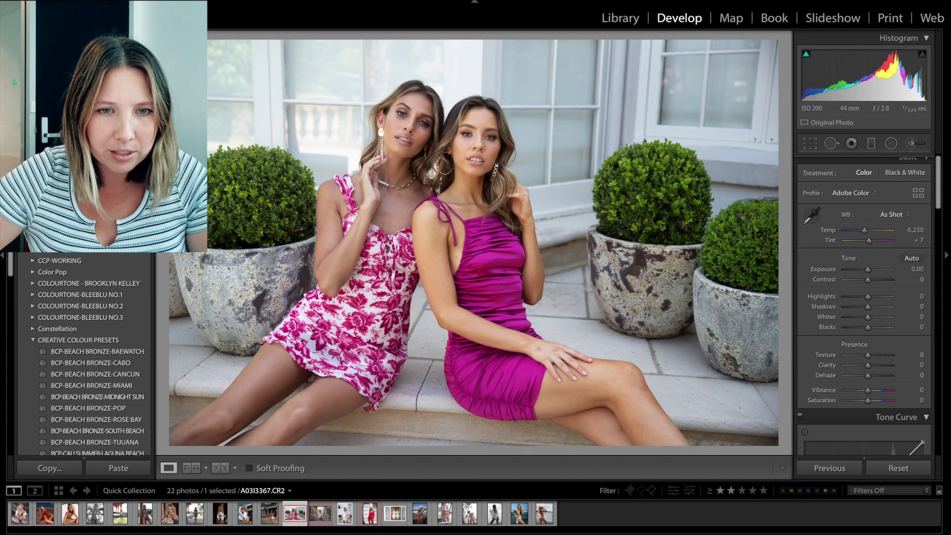
pyautogui.scroll(2, 42, 261)
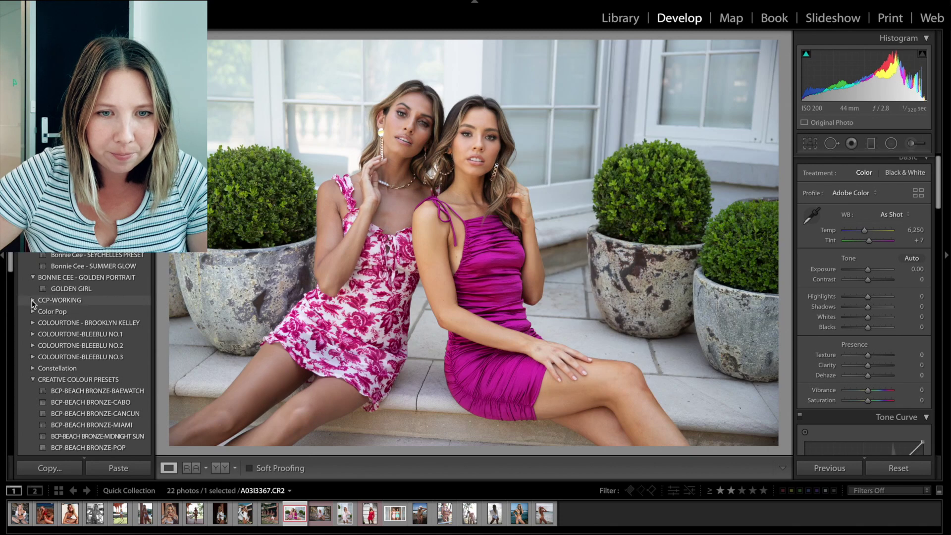
pyautogui.click(41, 300)
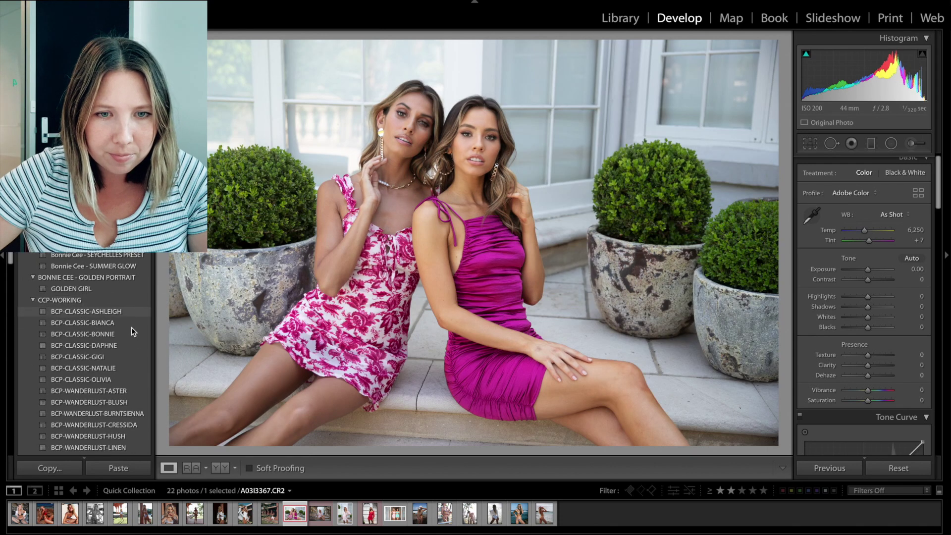
pyautogui.scroll(-1, 129, 322)
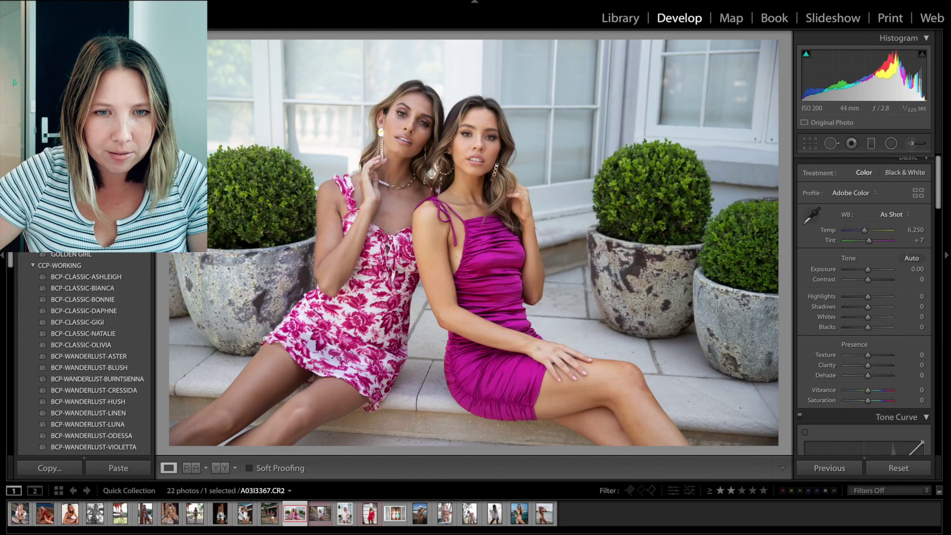
pyautogui.scroll(-1, 113, 268)
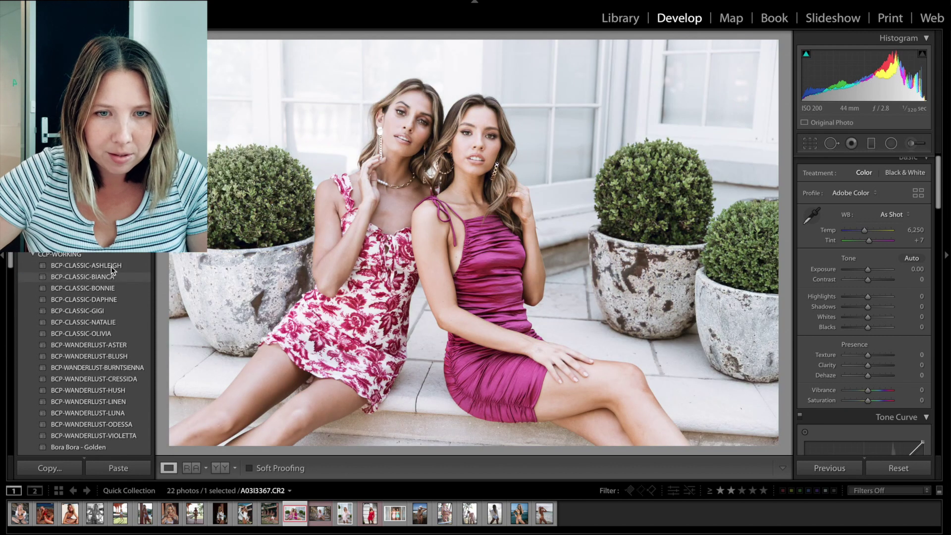
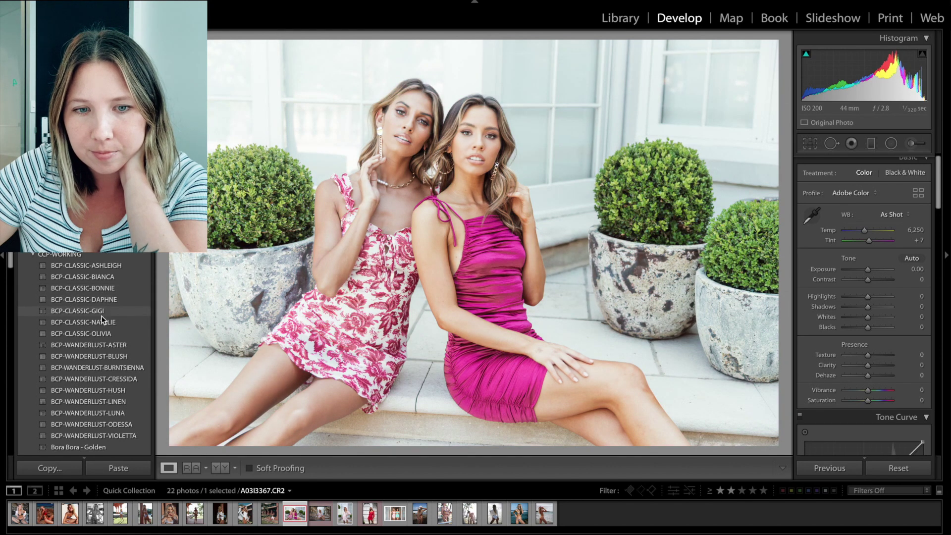
pyautogui.click(102, 321)
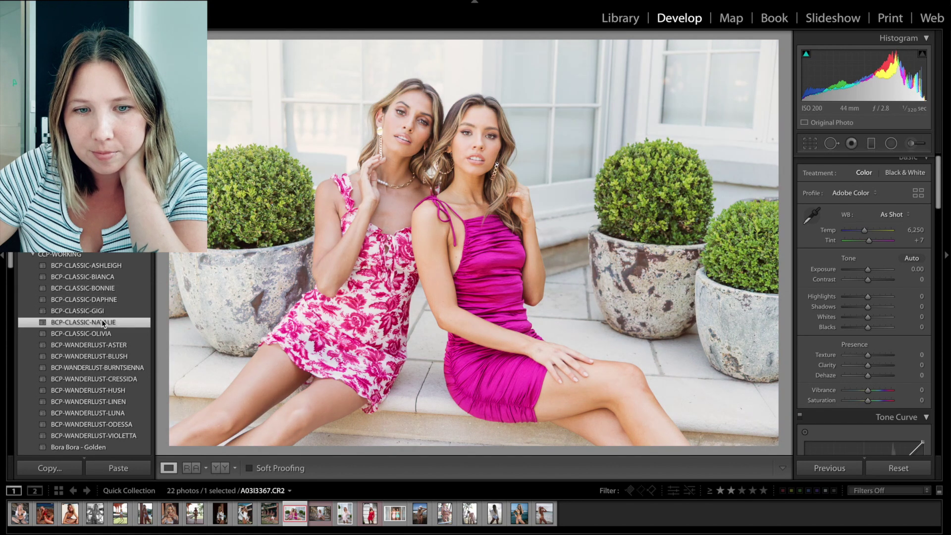
# Step: Set the two women's photo to Exposure -0.23, Contrast +9 and Temp 6,172, comparing it with the unedited version
pyautogui.click(916, 269)
pyautogui.write('-0.23')
pyautogui.press('Return')
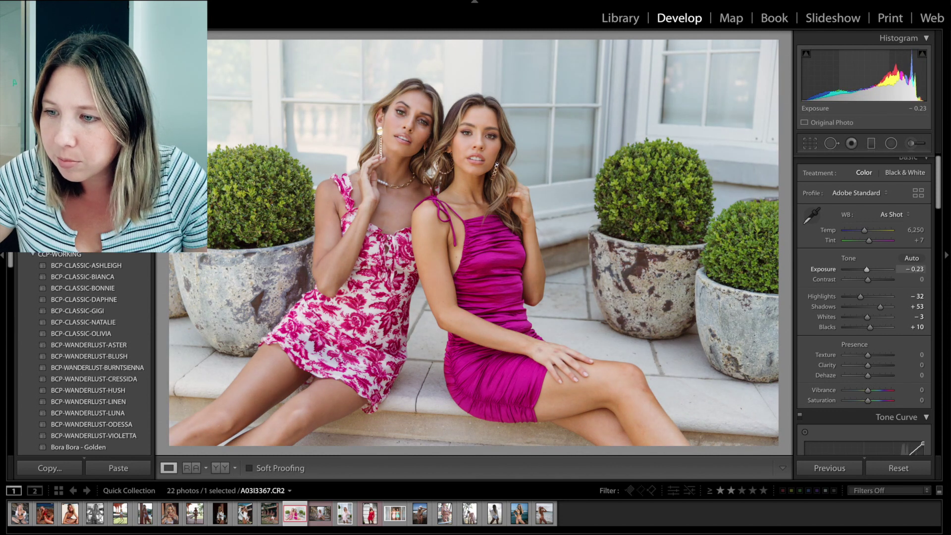
pyautogui.press('\\')
pyautogui.press('\\')
pyautogui.press('\\')
pyautogui.press('\\')
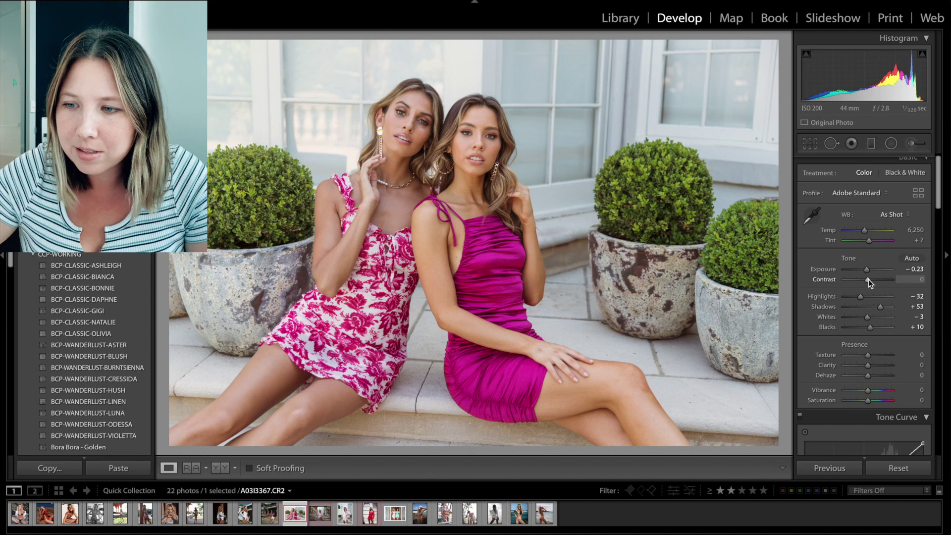
pyautogui.moveTo(867, 280); pyautogui.dragTo(871, 280)
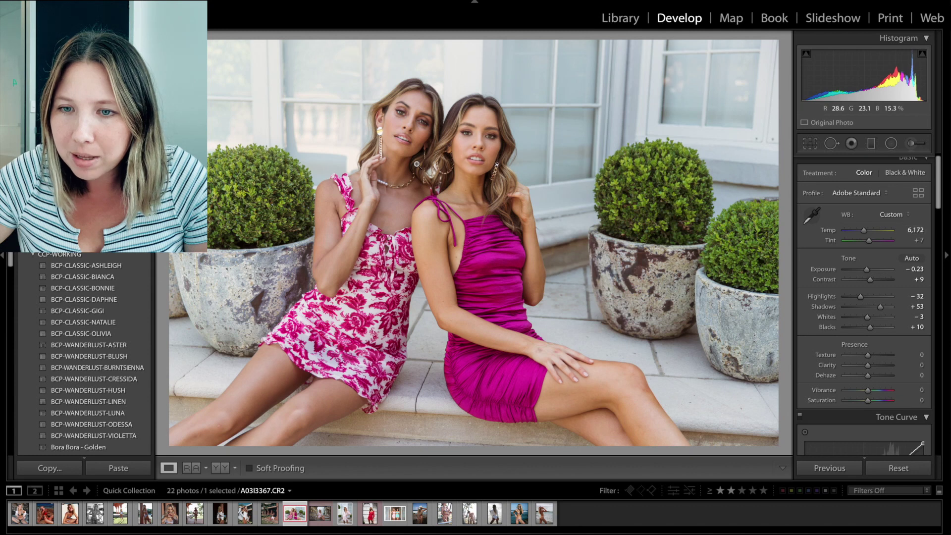
# Step: Examine the two women's faces close up and bring up the sharpening settings
pyautogui.click(496, 144)
pyautogui.moveTo(535, 154); pyautogui.dragTo(565, 183)
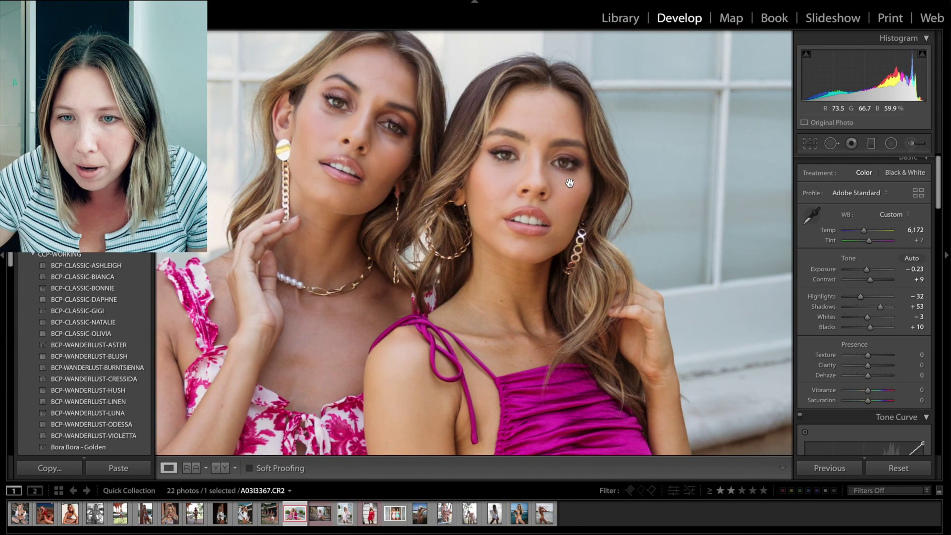
pyautogui.scroll(-10, 884, 291)
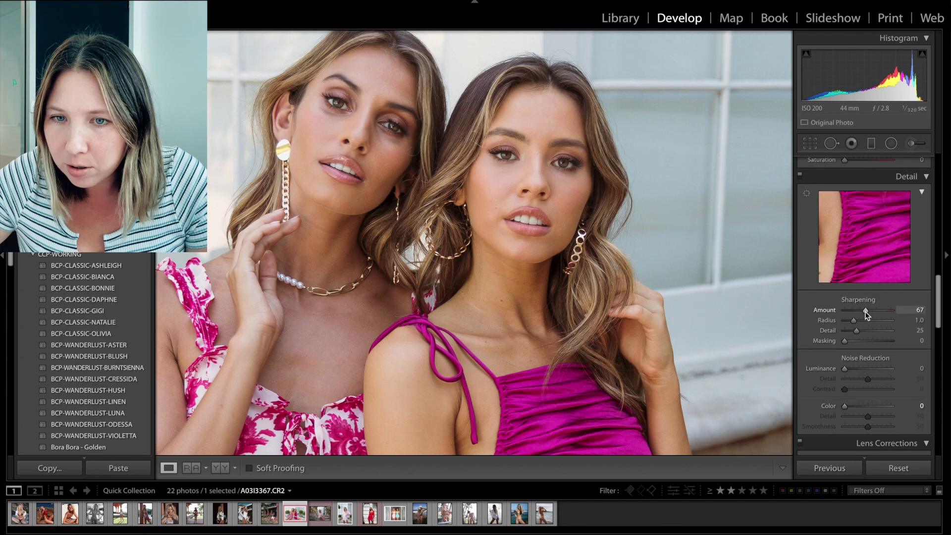
# Step: Apply the BCP-CLASSIC-GIGI preset to the photo of the two women and lower the exposure to −0.34
pyautogui.press('z')
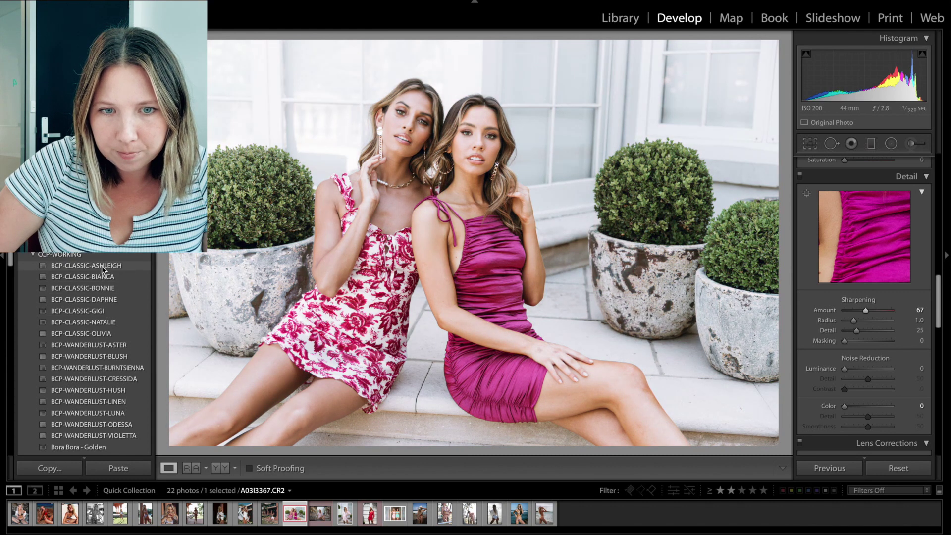
pyautogui.click(105, 310)
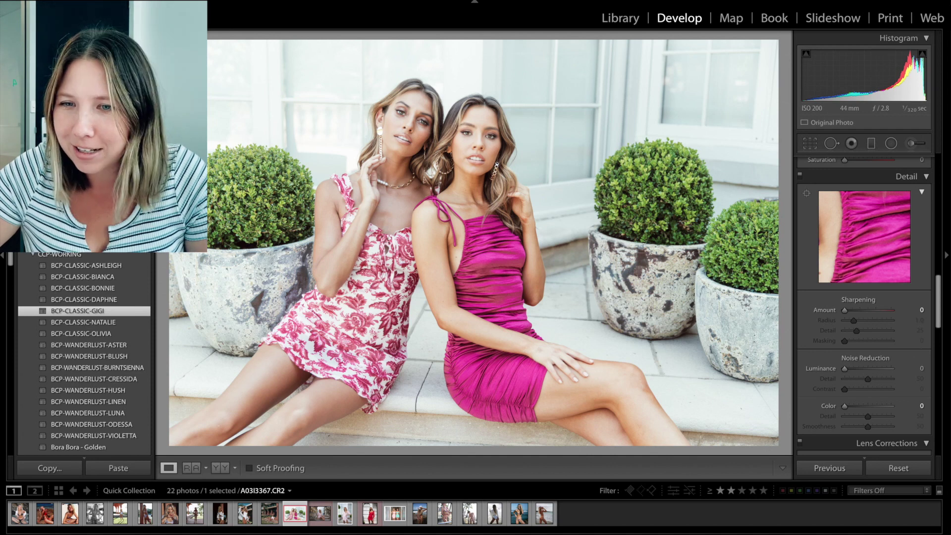
pyautogui.scroll(10, 863, 311)
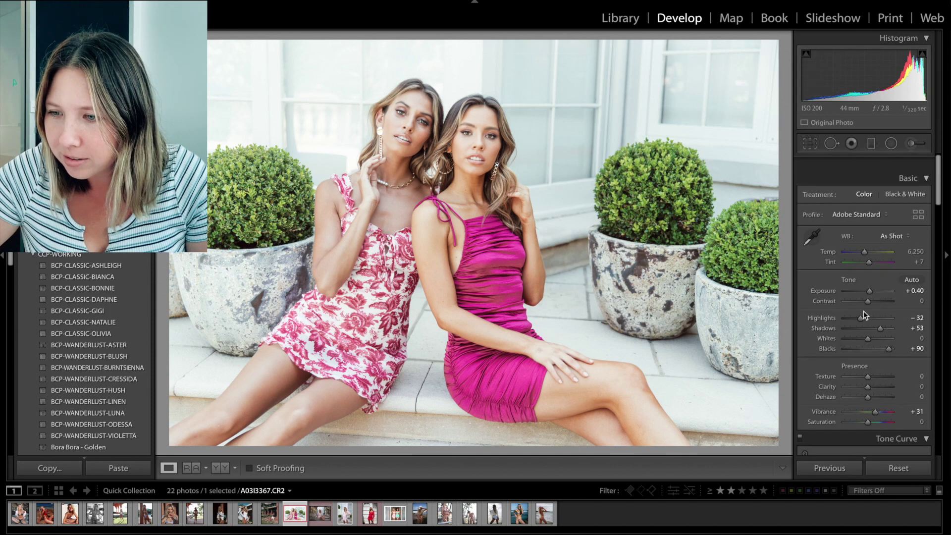
pyautogui.moveTo(912, 277); pyautogui.dragTo(887, 277)
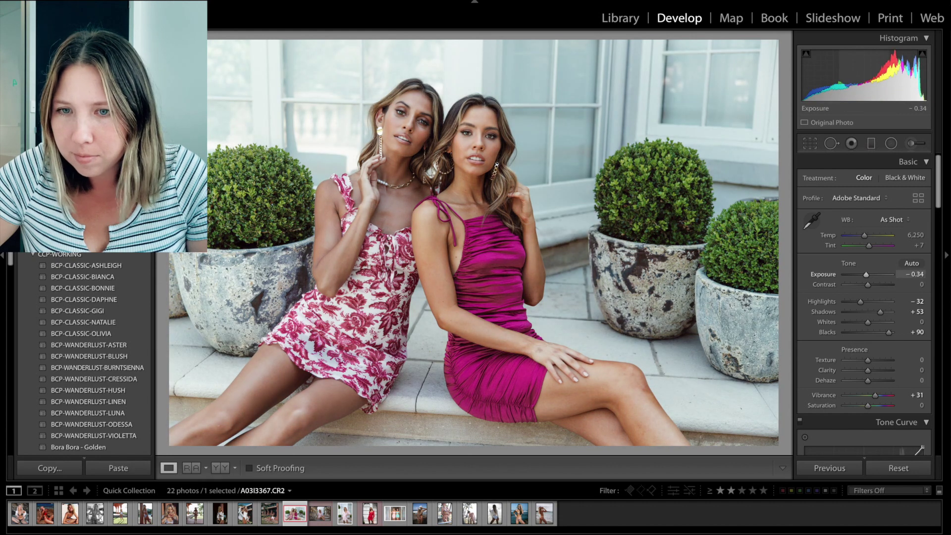
# Step: Preview other classic presets, apply BCP-CLASSIC-BONNIE and reset the exposure to 0
pyautogui.click(124, 346)
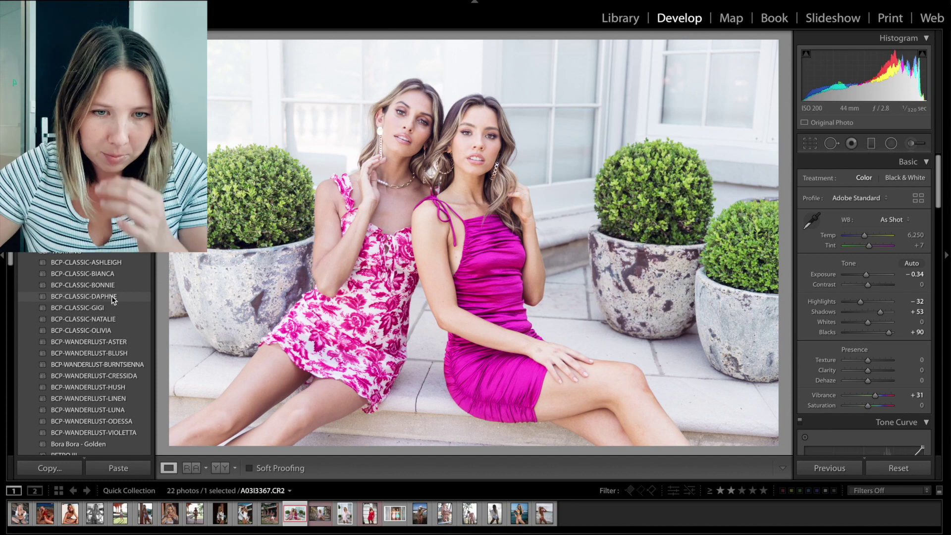
pyautogui.click(112, 331)
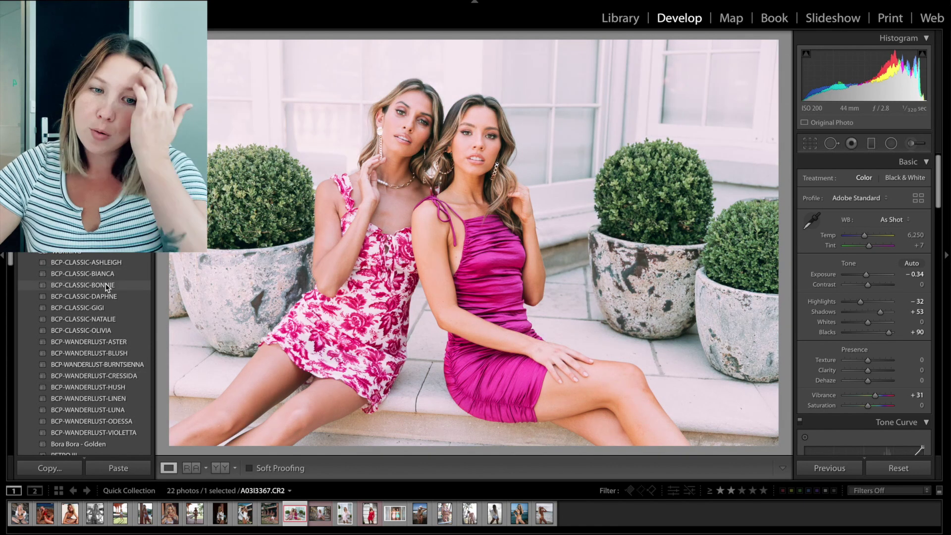
pyautogui.click(99, 284)
pyautogui.doubleClick(830, 274)
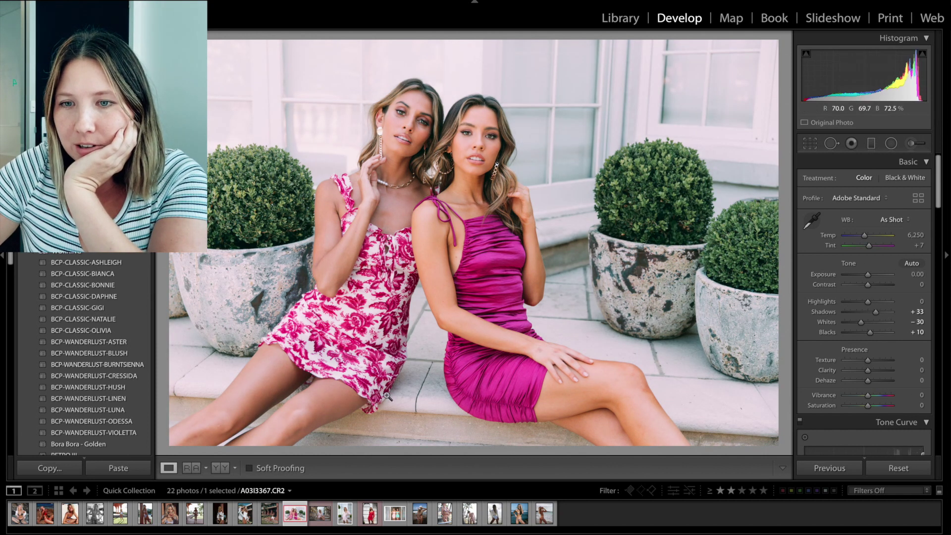
# Step: Apply the BCP-CLASSIC-NATALIE preset, reset the exposure to 0 and set the contrast to +17
pyautogui.click(89, 319)
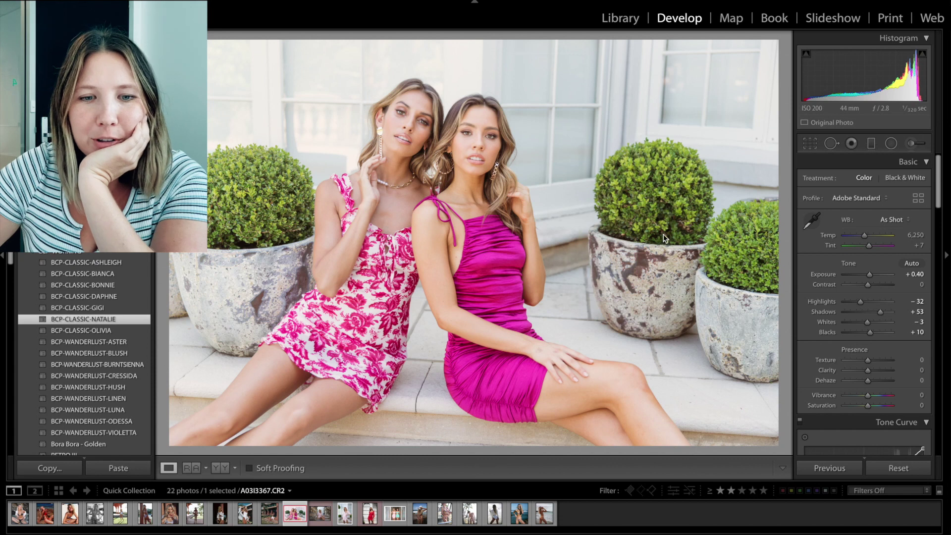
pyautogui.doubleClick(819, 274)
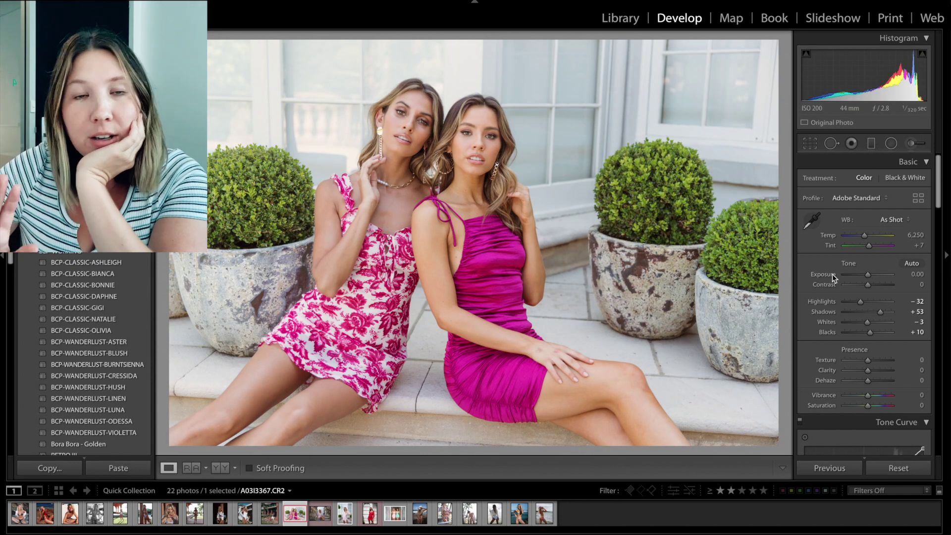
pyautogui.moveTo(909, 285); pyautogui.dragTo(916, 284)
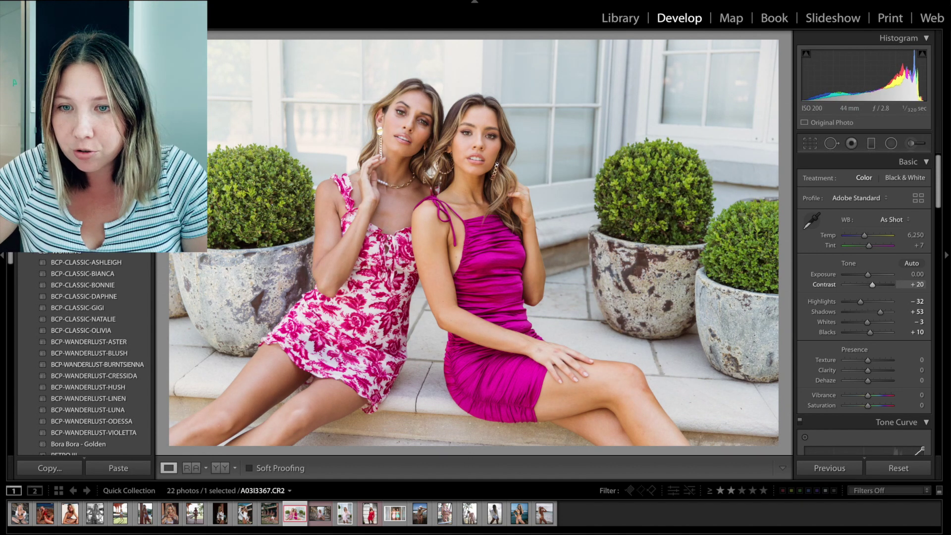
# Step: Set the photo's white balance temperature to 6,165 with a tint of +7
pyautogui.click(920, 246)
pyautogui.moveTo(914, 246); pyautogui.dragTo(911, 245)
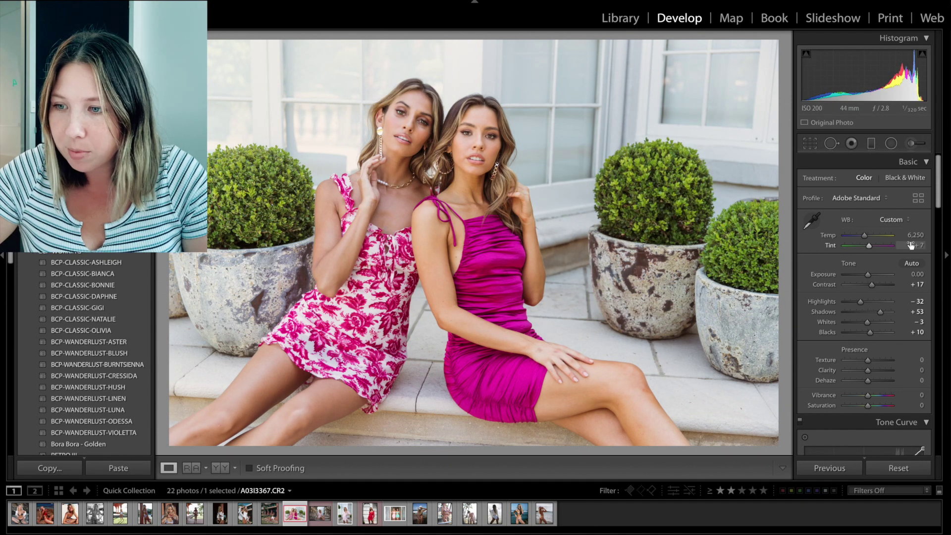
pyautogui.click(917, 235)
# Step: Set the sharpening amount to 66 and the highlights to −51, checking the edit against the original photo
pyautogui.scroll(-10, 890, 287)
pyautogui.scroll(6, 865, 323)
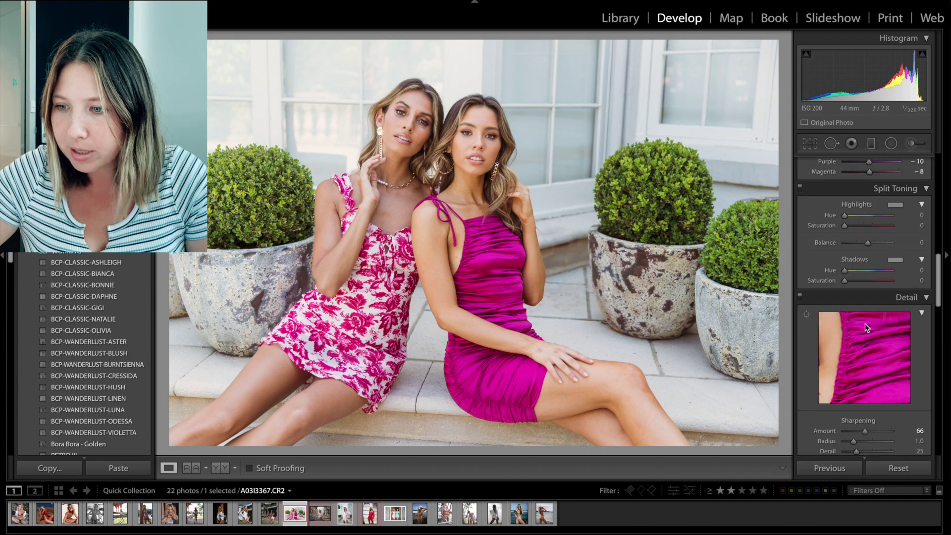
pyautogui.scroll(5, 865, 323)
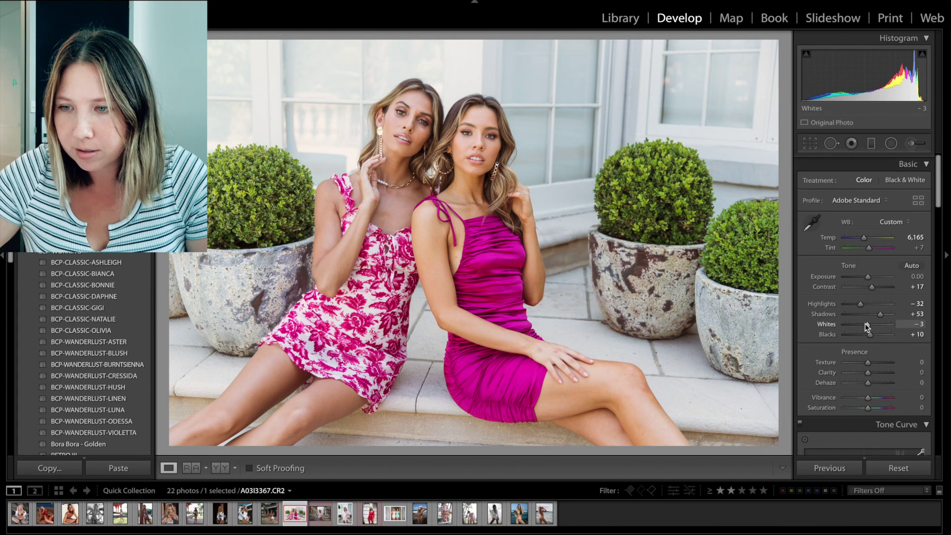
pyautogui.moveTo(855, 301); pyautogui.dragTo(857, 306)
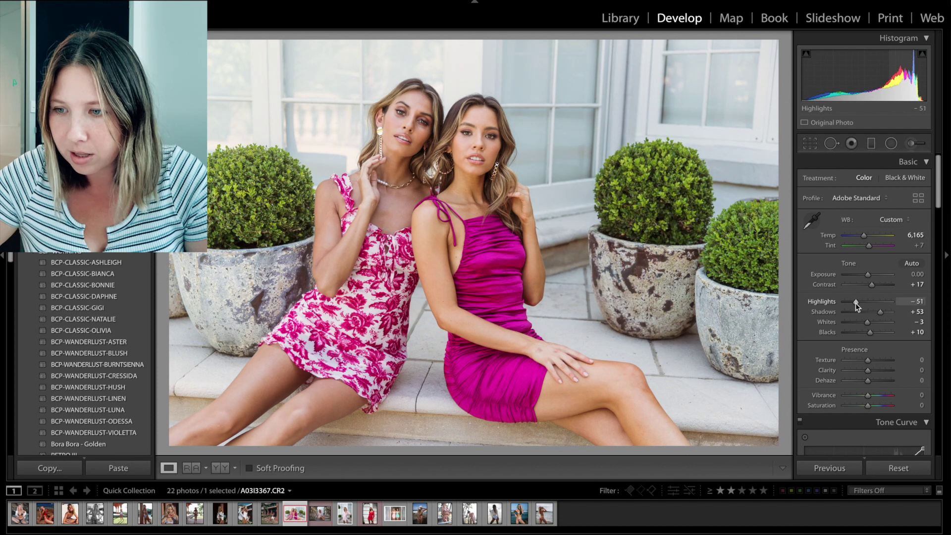
pyautogui.press('\\')
pyautogui.press('\\')
pyautogui.press('\\')
pyautogui.press('\\')
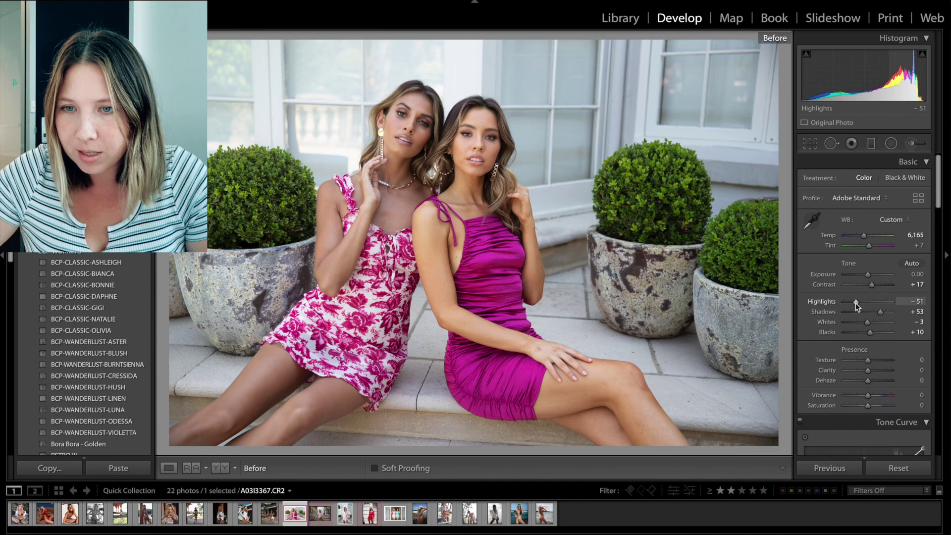
# Step: Open the next photo, A03I3128.CR2, crop it tighter around the woman and straighten it to an angle of about 2.58
pyautogui.press('Right')
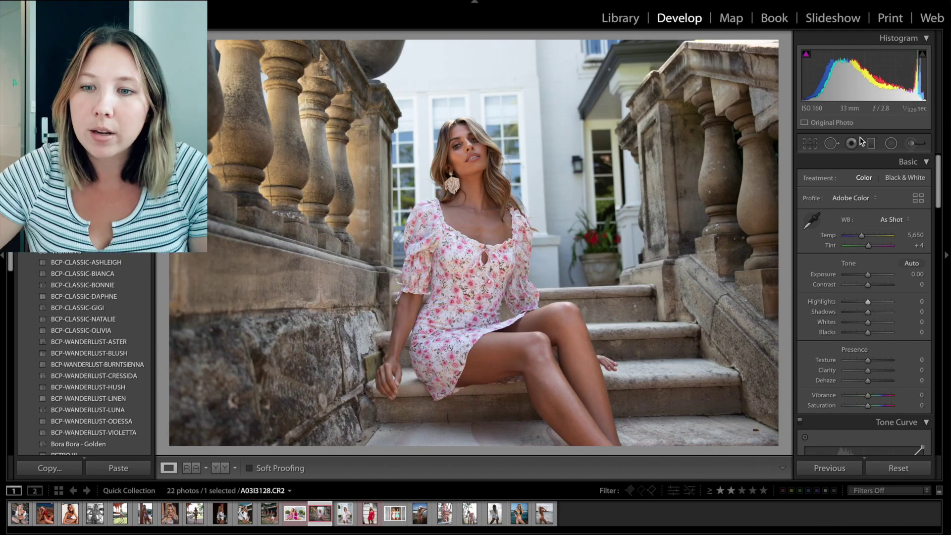
pyautogui.click(810, 143)
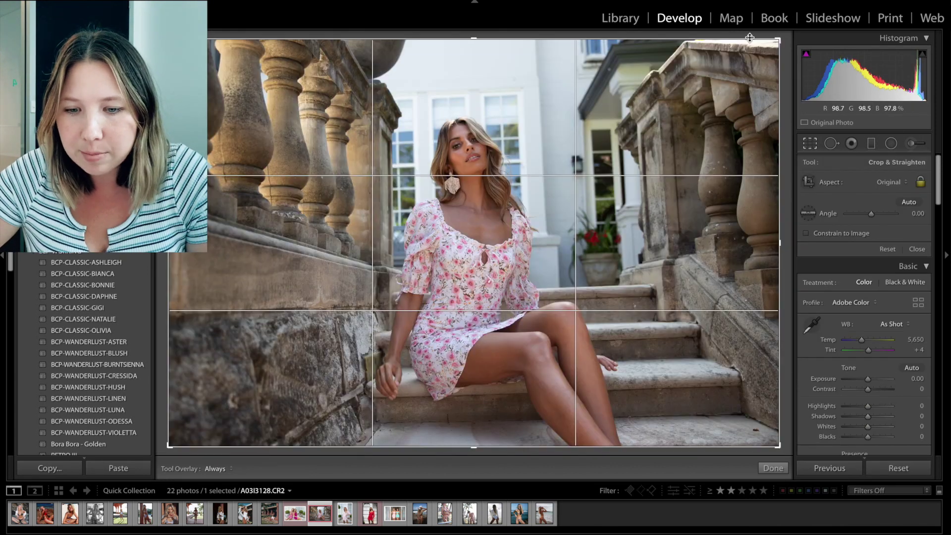
pyautogui.moveTo(779, 39); pyautogui.dragTo(721, 52)
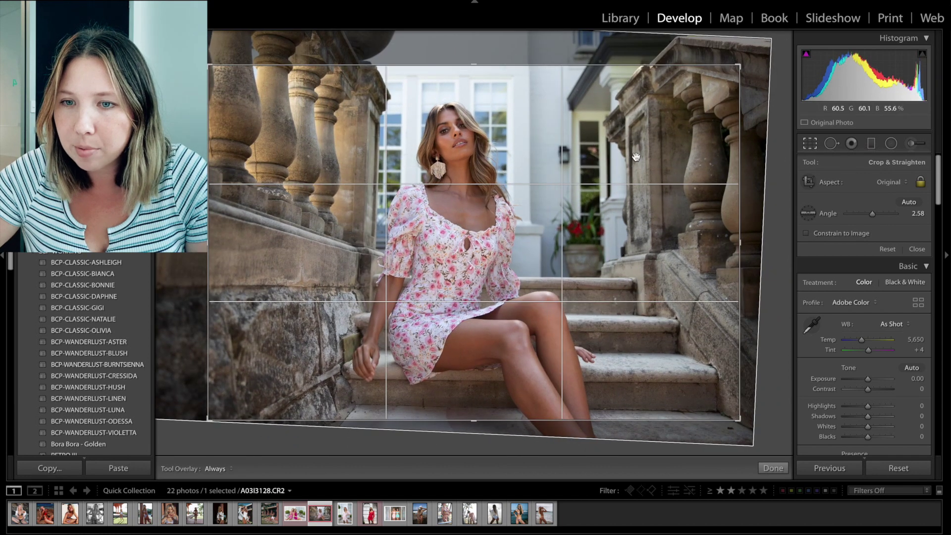
pyautogui.press('Return')
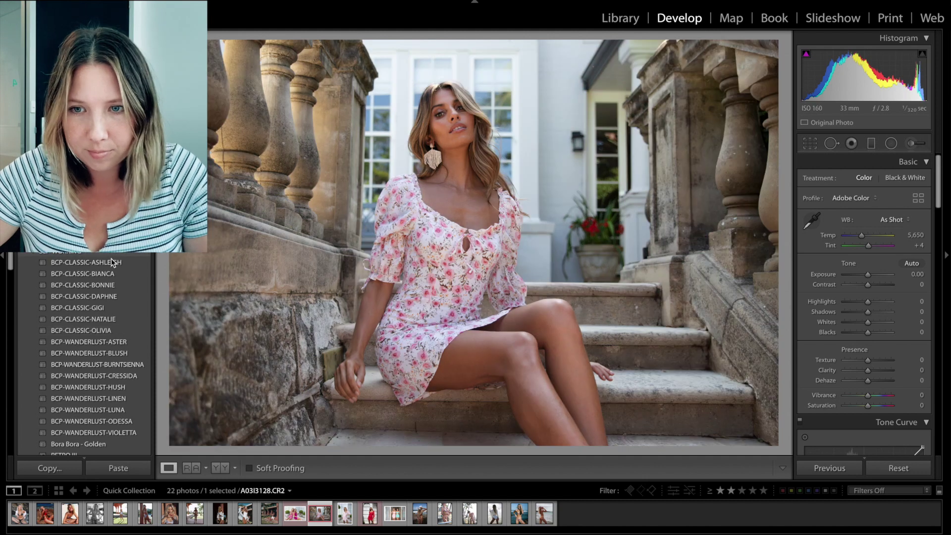
# Step: Apply the BCP-CLASSIC-ASHLEIGH preset and adjust it to exposure −0.22, temperature 5,890 and tint +17, comparing with the original
pyautogui.click(109, 262)
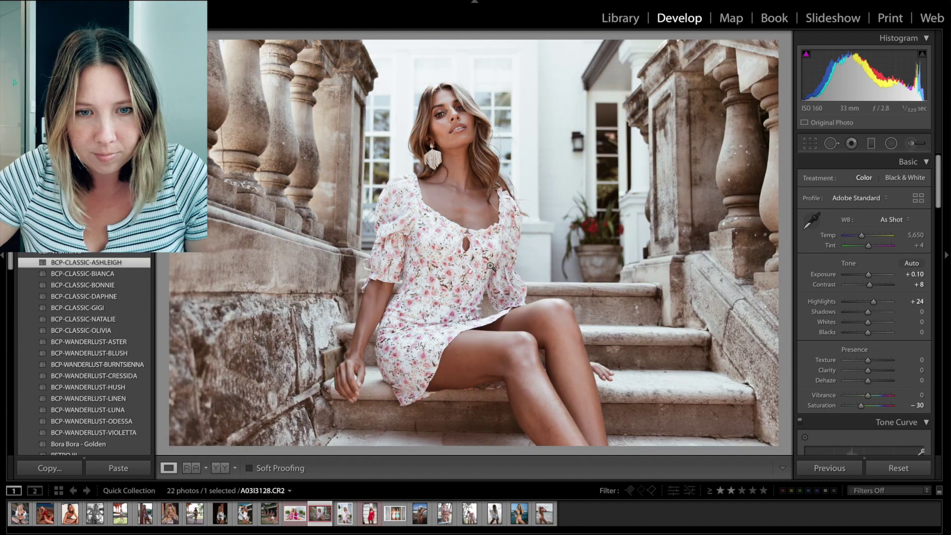
pyautogui.moveTo(915, 274)
pyautogui.mouseDown()
pyautogui.moveTo(889, 274)
pyautogui.moveTo(910, 275)
pyautogui.mouseUp()
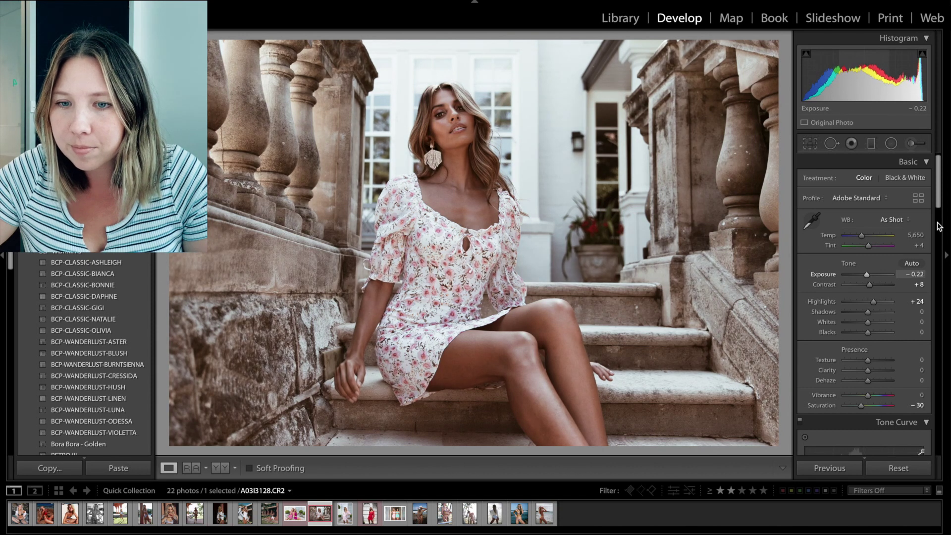
pyautogui.moveTo(915, 235); pyautogui.dragTo(912, 245)
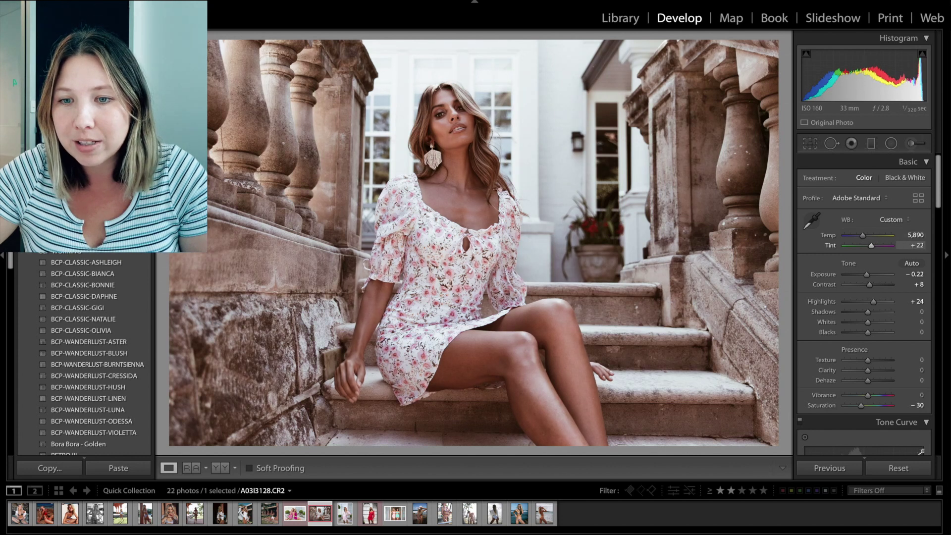
pyautogui.press('\\')
pyautogui.press('\\')
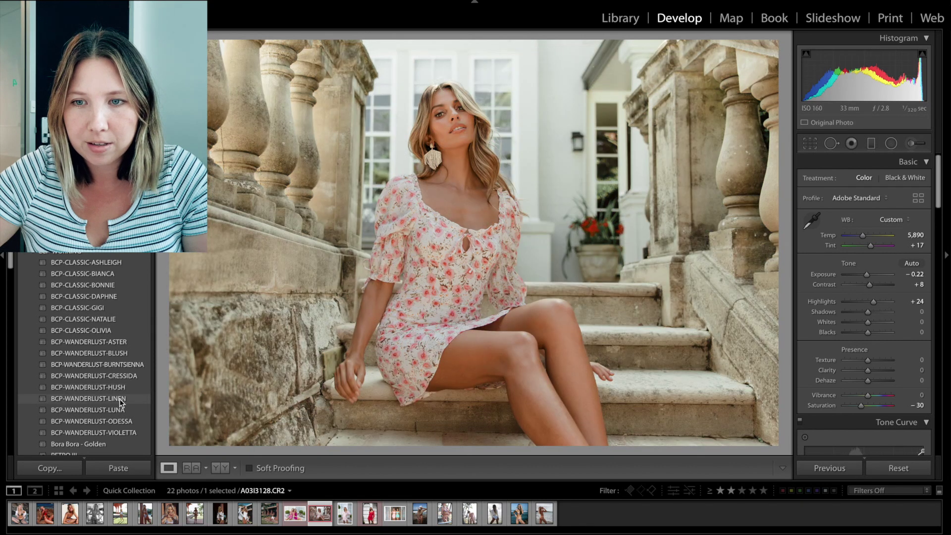
# Step: Apply the BCP-WANDERLUST-LINEN preset and refine it to temperature 6,913, tint +9 and contrast −11, comparing with the original
pyautogui.click(121, 402)
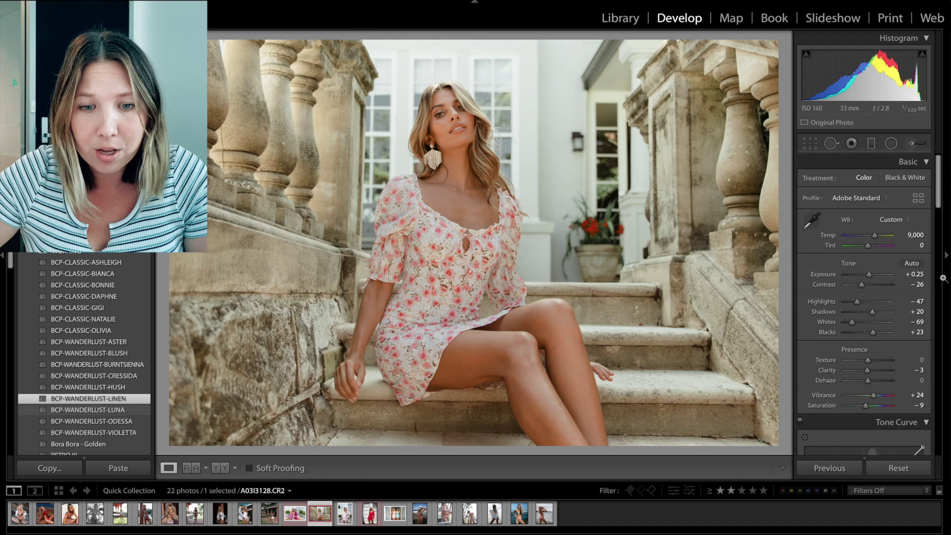
pyautogui.moveTo(922, 237); pyautogui.dragTo(914, 235)
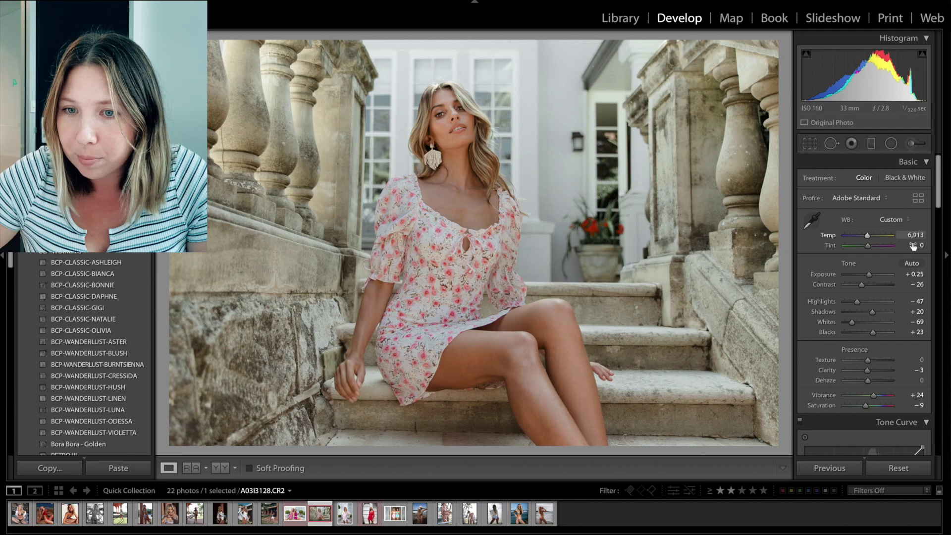
pyautogui.moveTo(861, 284); pyautogui.dragTo(866, 286)
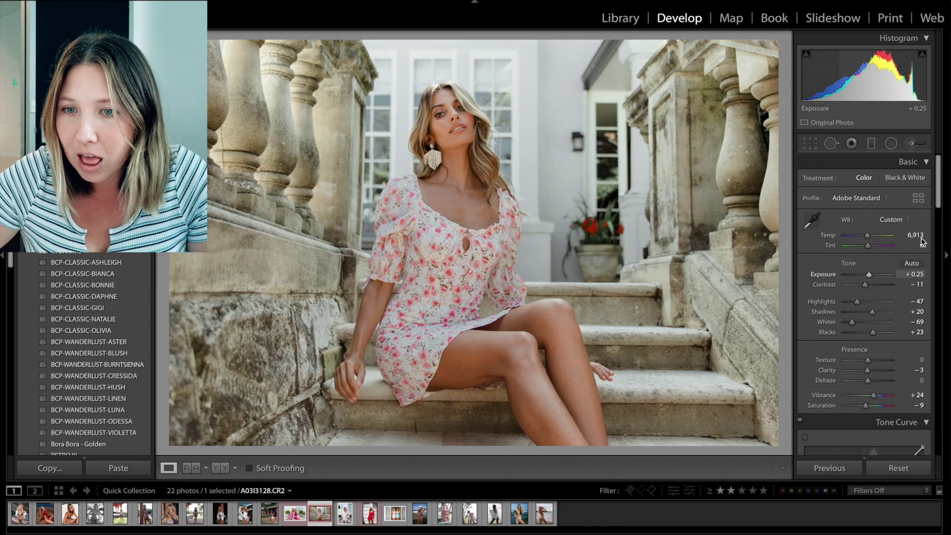
pyautogui.press('Up')
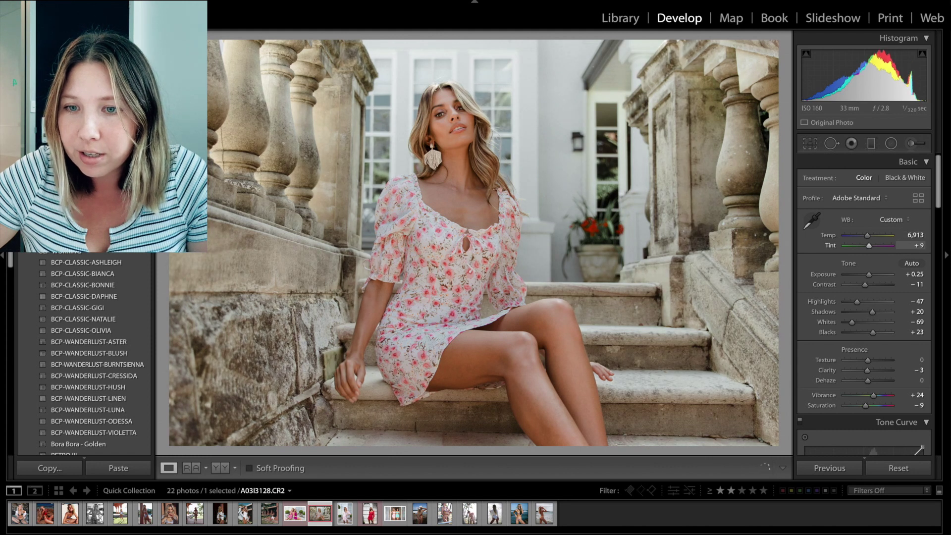
pyautogui.press('\\')
pyautogui.press('\\')
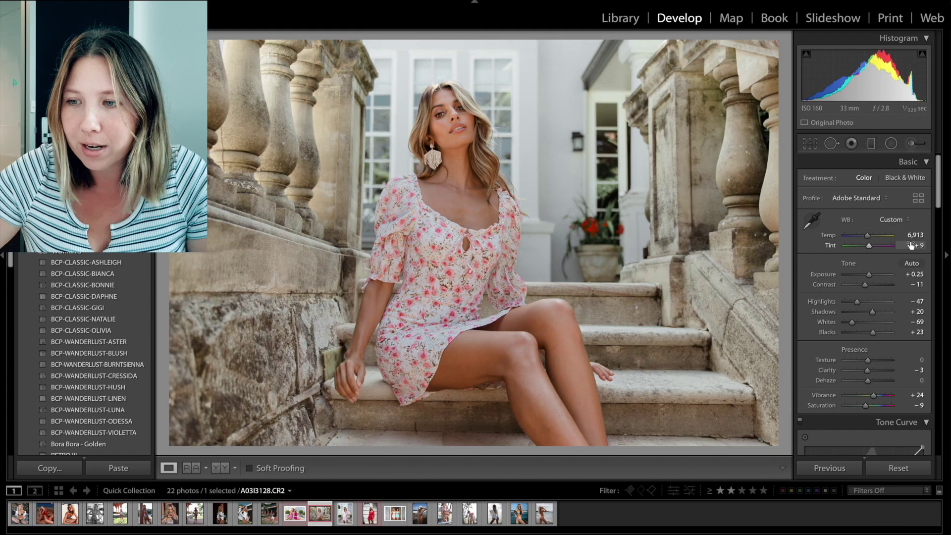
pyautogui.press(',')
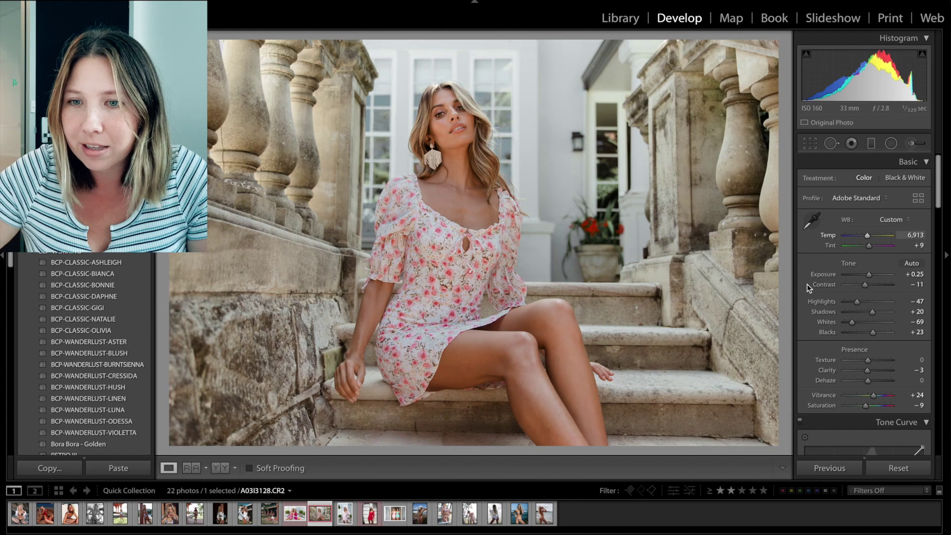
# Step: Check the woman's face up close and set the sharpening amount to 56
pyautogui.click(459, 130)
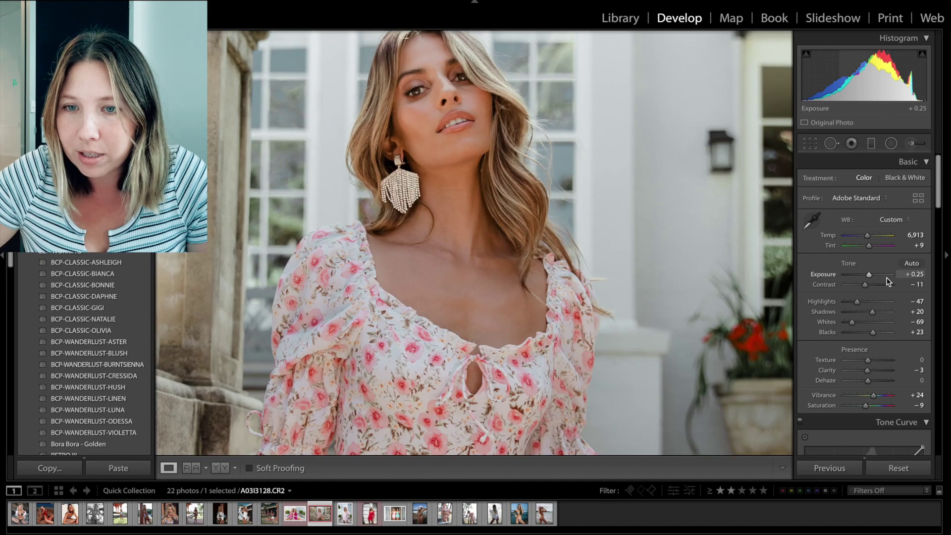
pyautogui.scroll(-10, 888, 278)
pyautogui.scroll(2, 879, 265)
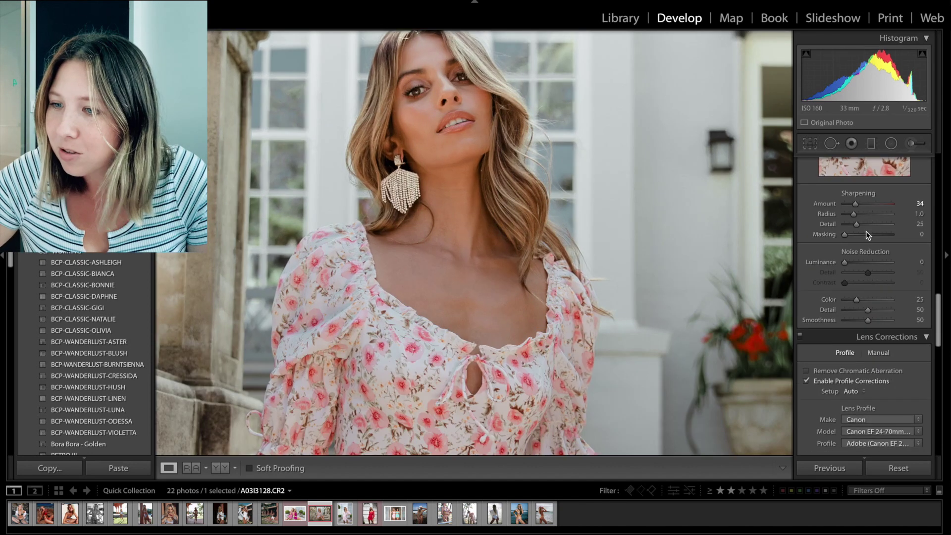
pyautogui.scroll(-4, 867, 260)
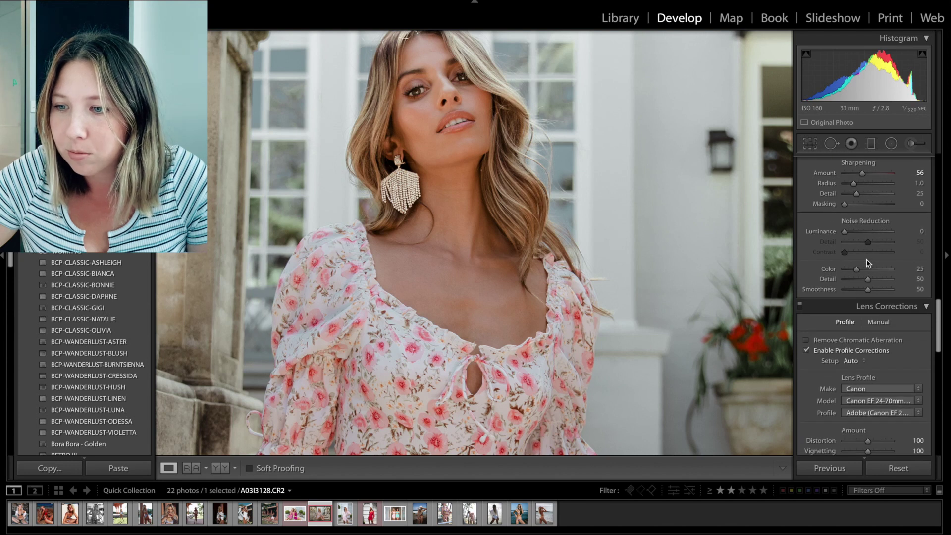
# Step: Add film grain to the photo with an amount of 21
pyautogui.scroll(-20, 867, 263)
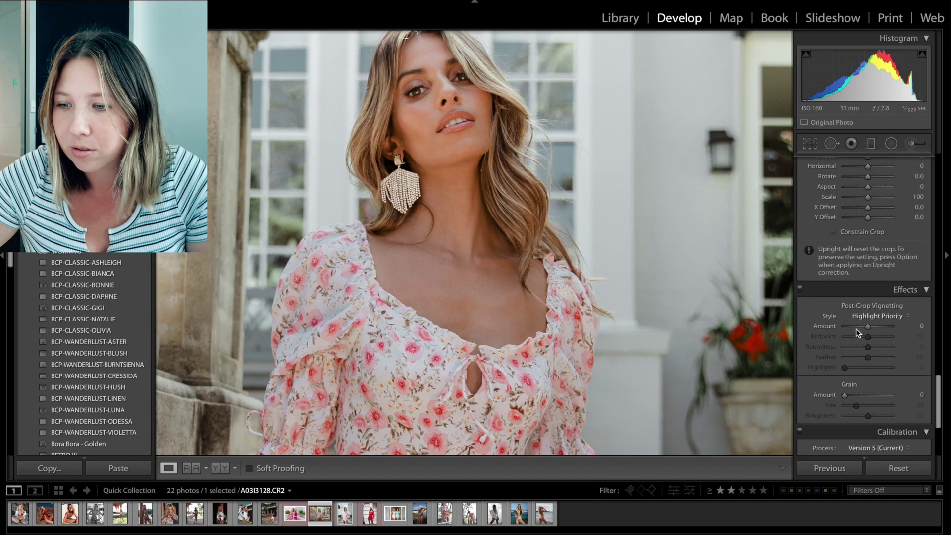
pyautogui.click(855, 395)
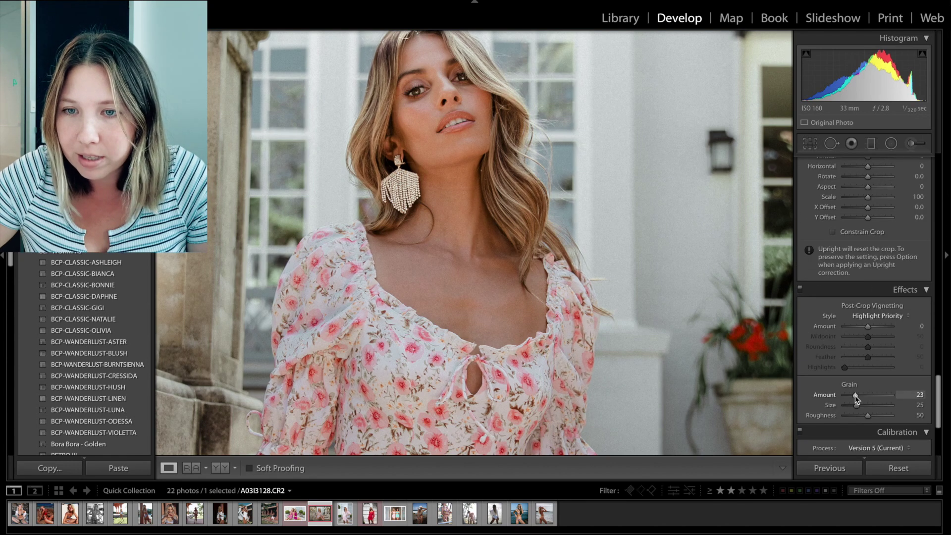
pyautogui.moveTo(855, 395); pyautogui.dragTo(854, 396)
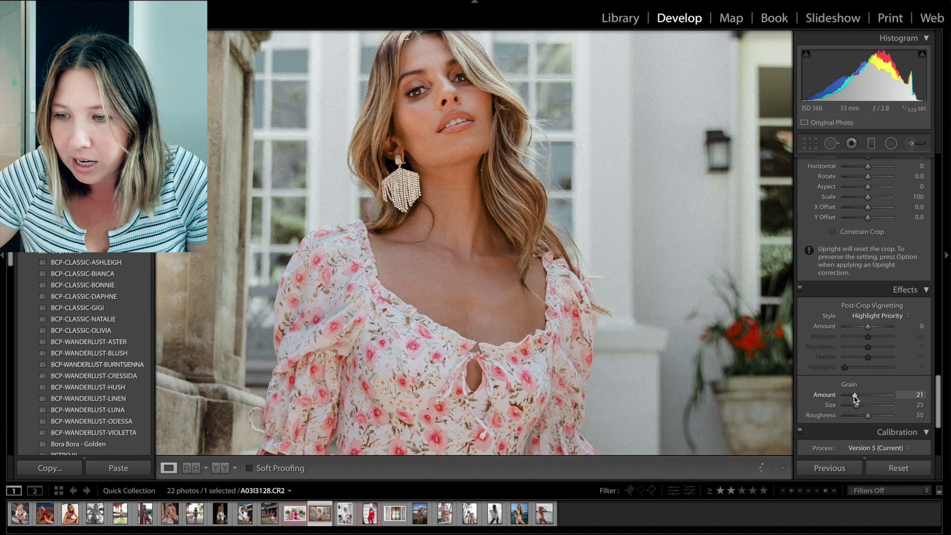
# Step: View the whole stairs portrait and compare the edit with the original
pyautogui.press('z')
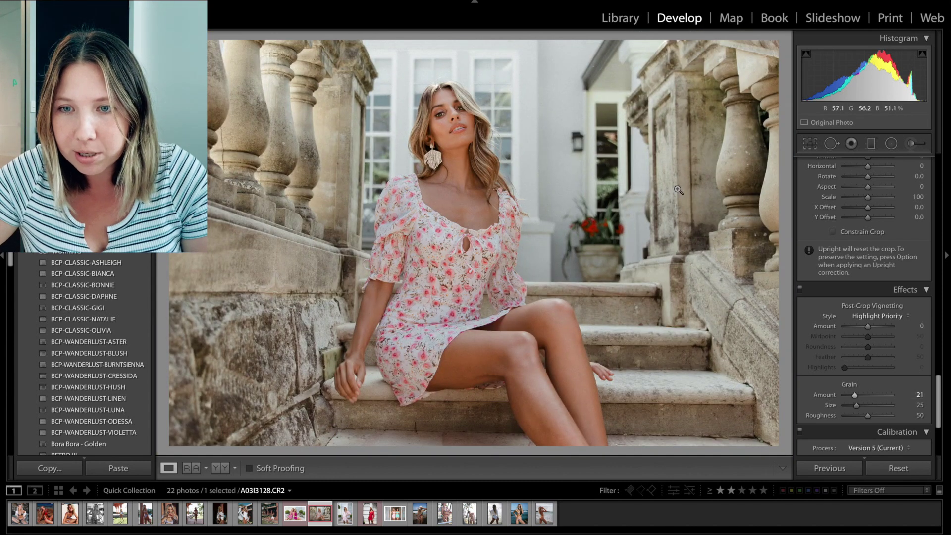
pyautogui.press('\\')
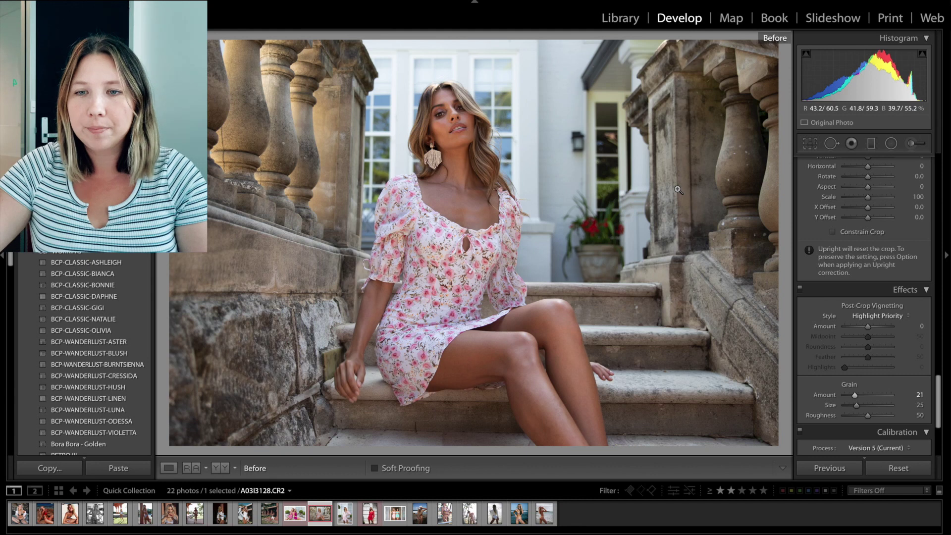
pyautogui.press('\\')
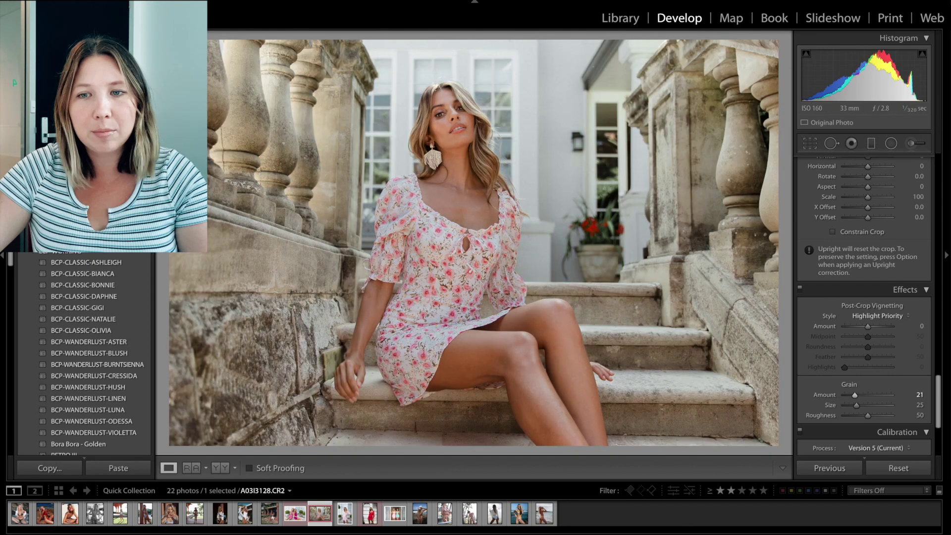
# Step: Tighten the crop on the stairs portrait slightly, move the image down within the frame, and check the result full screen
pyautogui.click(809, 143)
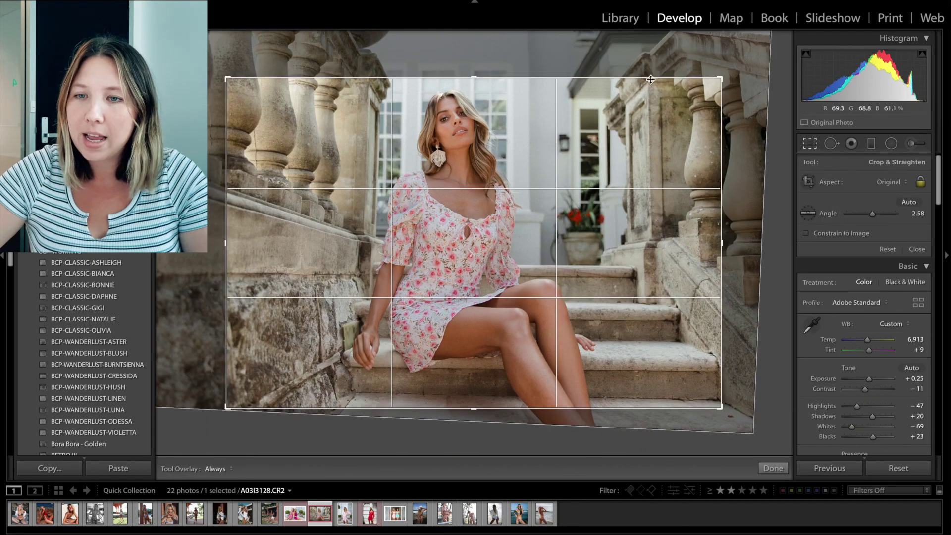
pyautogui.moveTo(651, 79); pyautogui.dragTo(650, 84)
pyautogui.moveTo(630, 125); pyautogui.dragTo(631, 137)
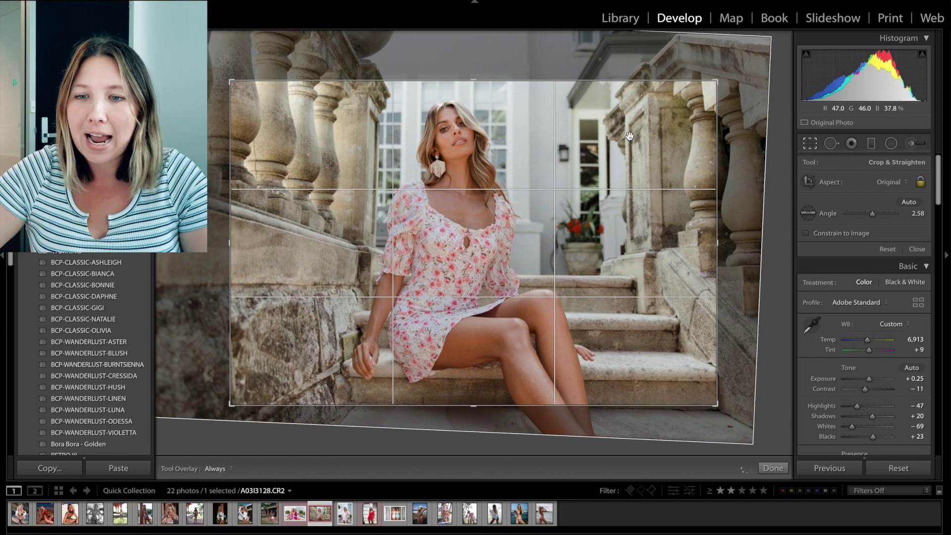
pyautogui.press('Return')
pyautogui.press('f')
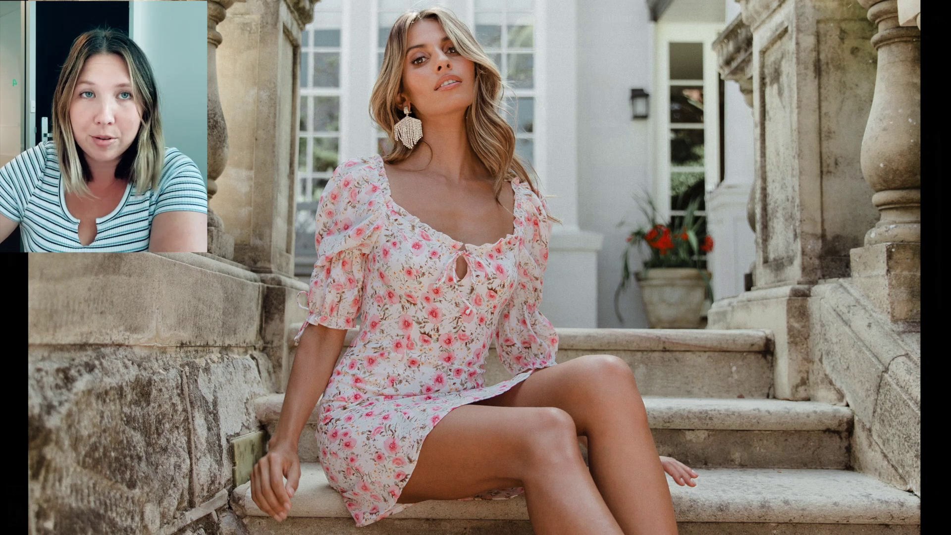
pyautogui.press('Escape')
# Step: Browse the following portraits in the library and open the red dress photo for developing
pyautogui.press('e')
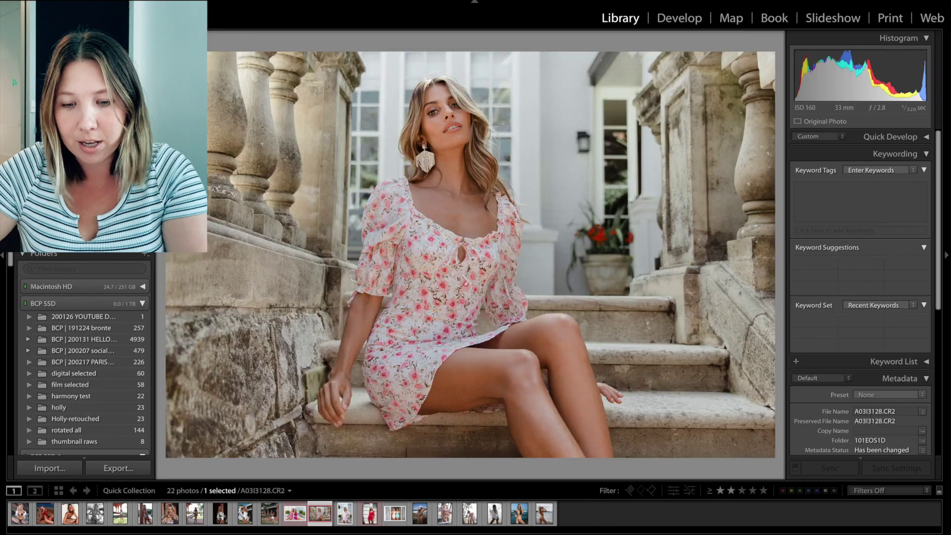
pyautogui.click(346, 513)
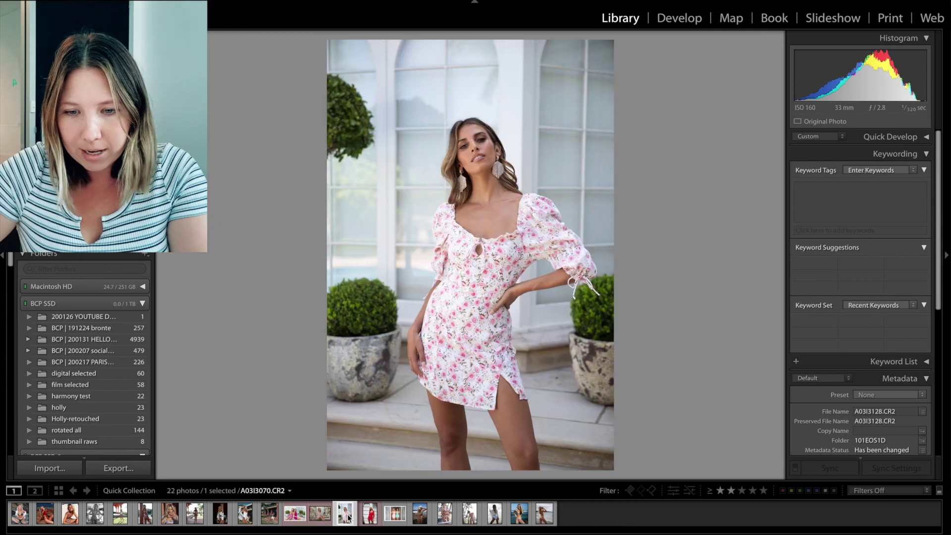
pyautogui.press('Right')
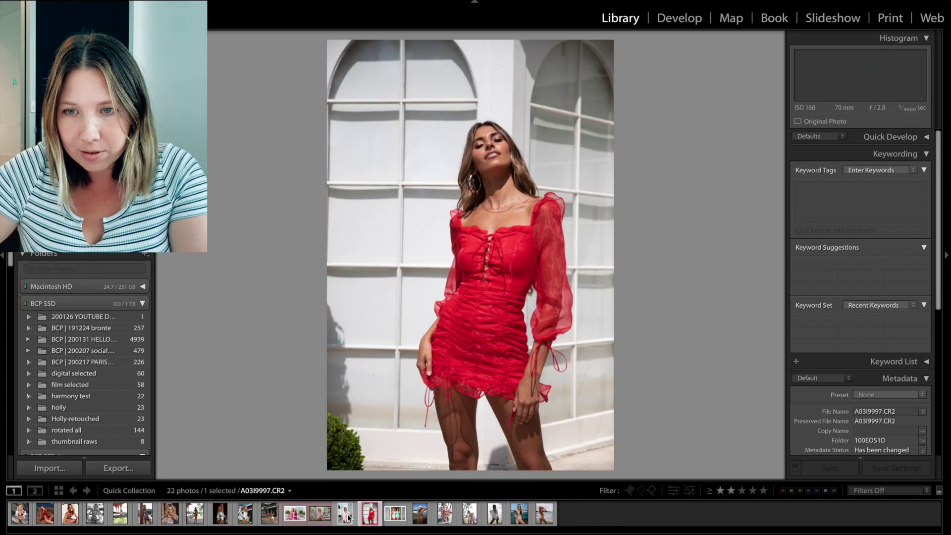
pyautogui.click(349, 518)
pyautogui.press('Right')
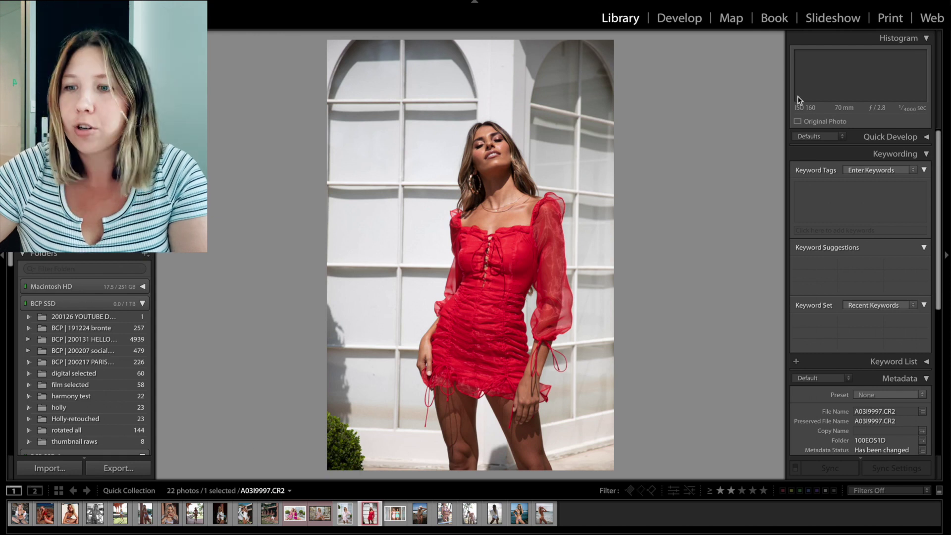
pyautogui.press('d')
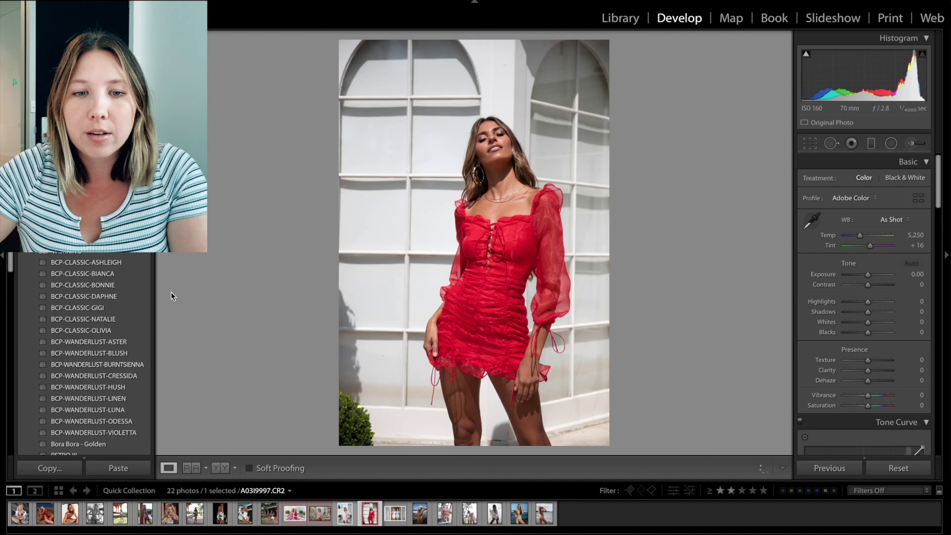
# Step: Preview presets on the red dress photo and apply BCP-BEACH BRONZE-POP
pyautogui.scroll(-3, 126, 317)
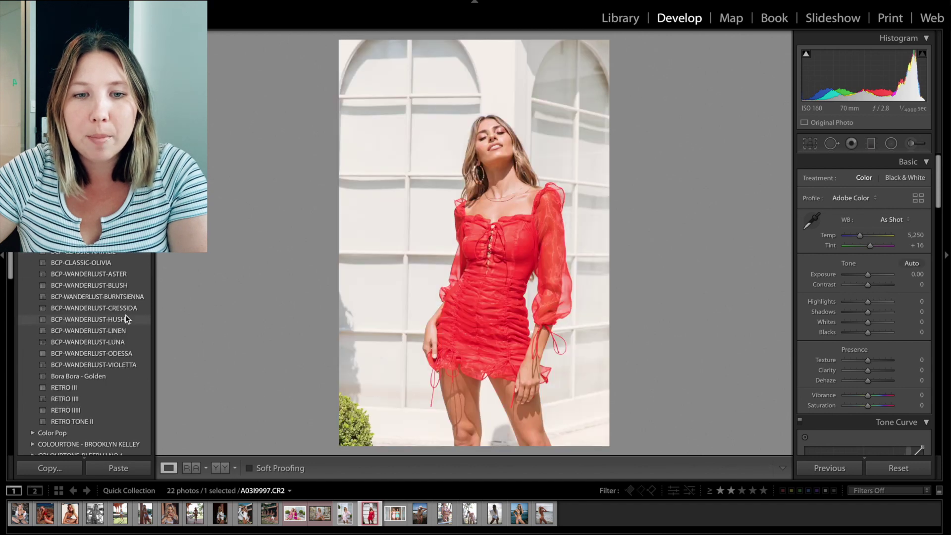
pyautogui.scroll(-10, 126, 314)
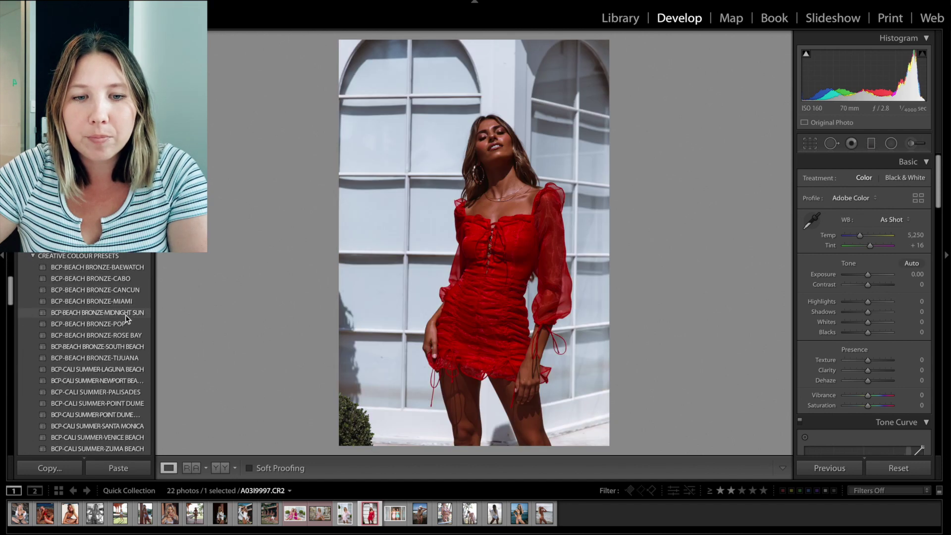
pyautogui.scroll(-2, 126, 315)
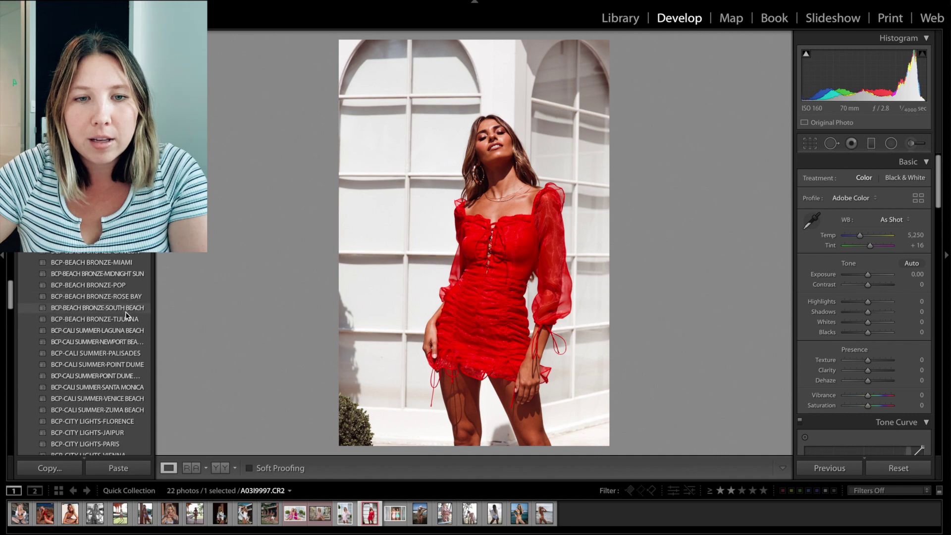
pyautogui.click(122, 282)
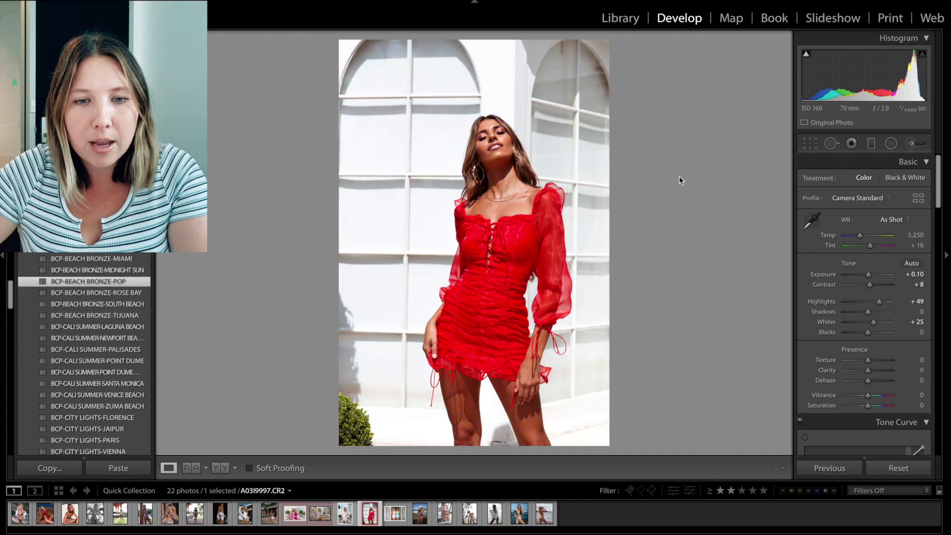
# Step: Crop the red dress photo closer around the woman, trimming the space above her head and recentring her
pyautogui.click(811, 143)
pyautogui.moveTo(474, 41); pyautogui.dragTo(480, 65)
pyautogui.moveTo(476, 167); pyautogui.dragTo(457, 168)
pyautogui.moveTo(475, 68); pyautogui.dragTo(476, 74)
pyautogui.moveTo(496, 118); pyautogui.dragTo(496, 122)
pyautogui.press('Return')
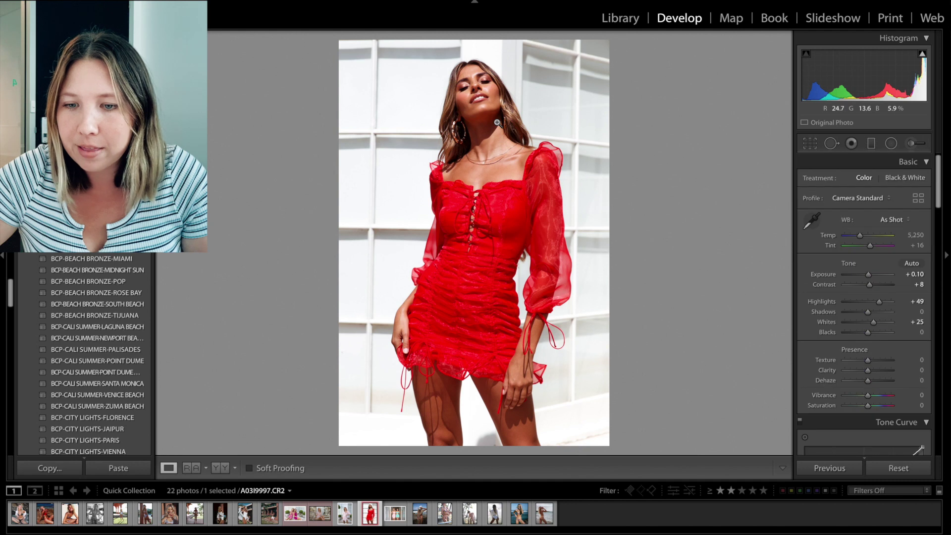
# Step: Compare the cropped red dress photo with its original version
pyautogui.press('\\')
pyautogui.press('\\')
pyautogui.press('\\')
pyautogui.press('\\')
pyautogui.press('\\')
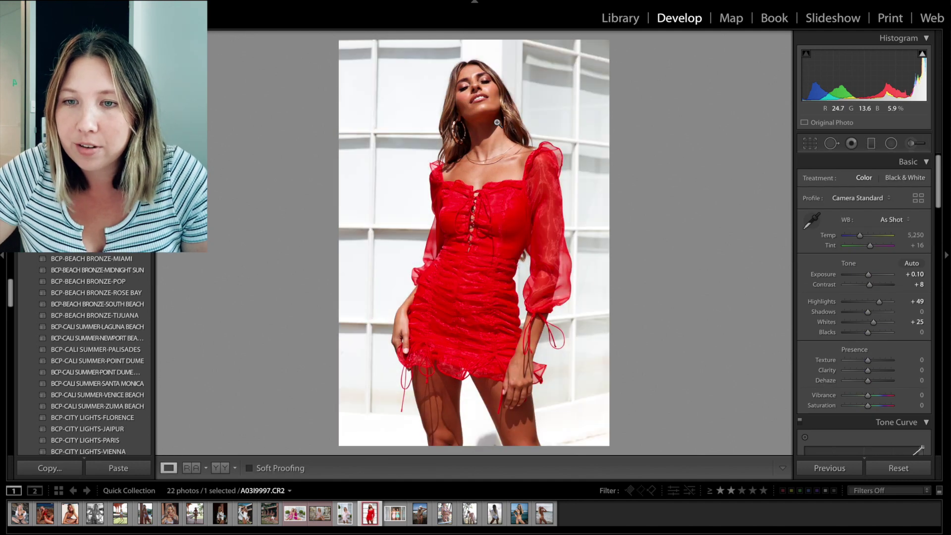
pyautogui.press('\\')
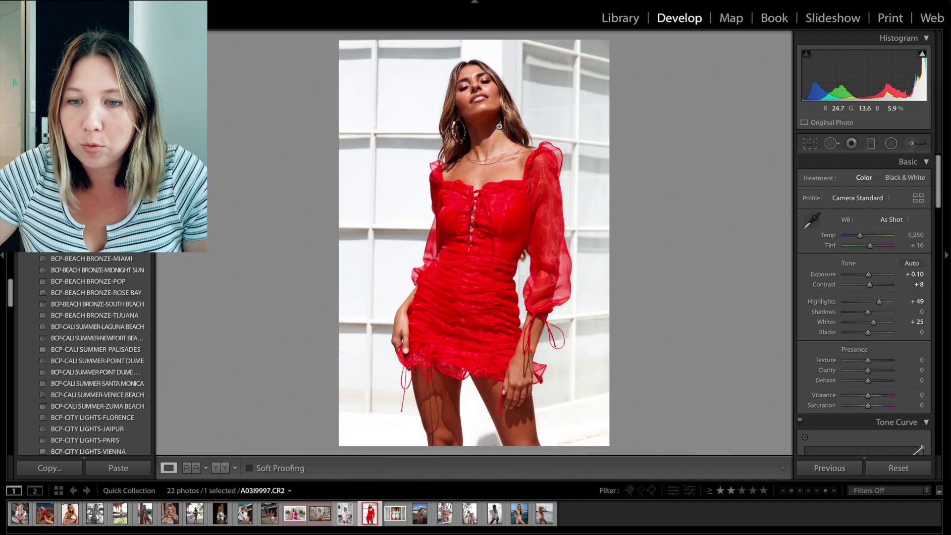
# Step: Set the luminance of the reds to −15 in the red dress photo
pyautogui.scroll(-10, 905, 291)
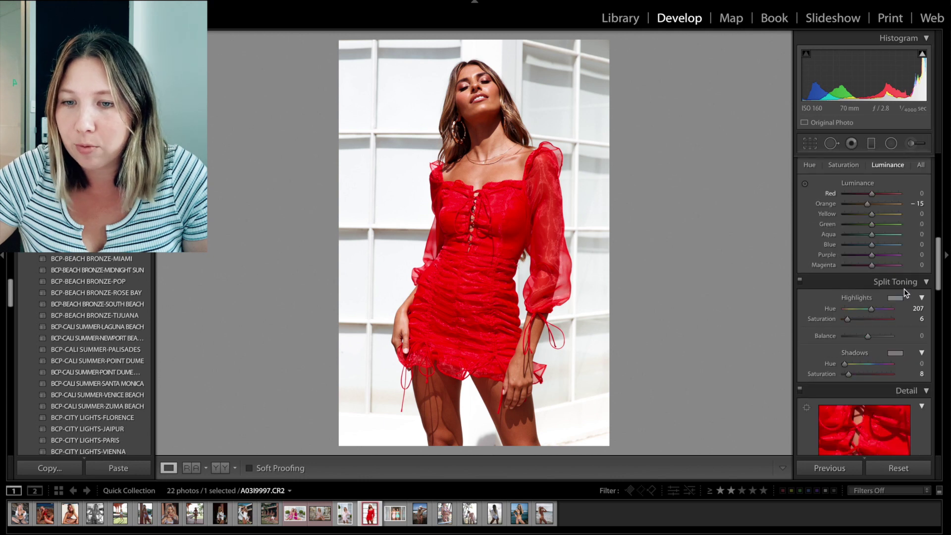
pyautogui.scroll(5, 905, 291)
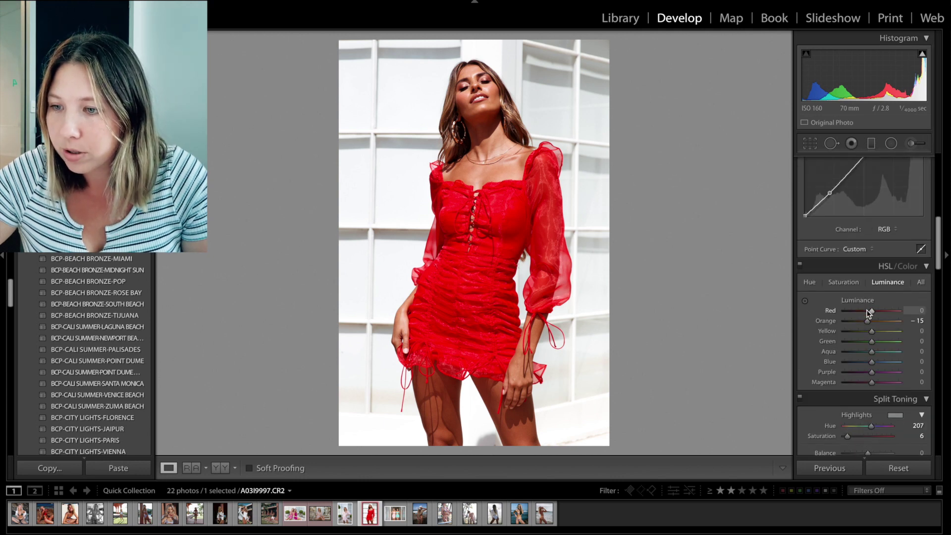
pyautogui.click(852, 283)
pyautogui.click(888, 282)
pyautogui.moveTo(866, 311); pyautogui.dragTo(864, 311)
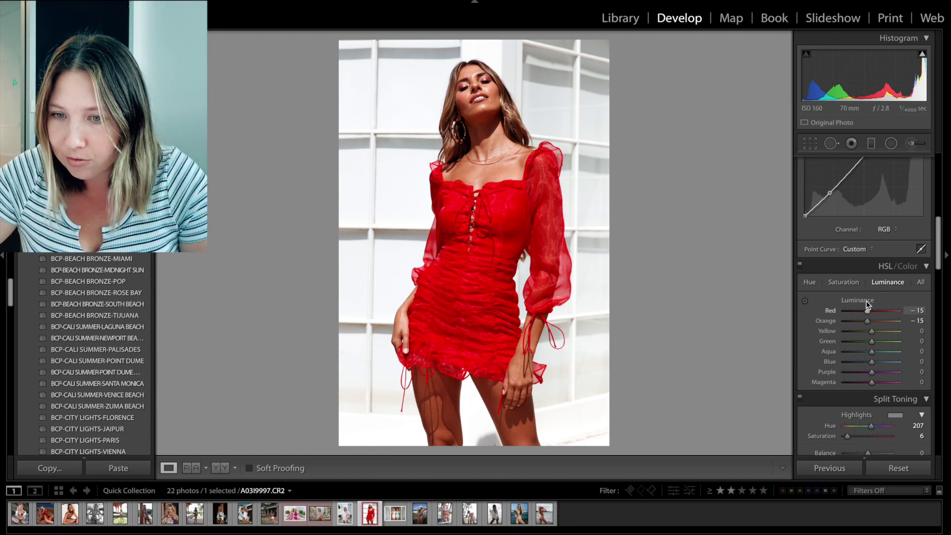
# Step: Set the saturation of the reds to −26 and compare the dress colour with the original
pyautogui.click(849, 282)
pyautogui.moveTo(912, 310); pyautogui.dragTo(900, 311)
pyautogui.press('\\')
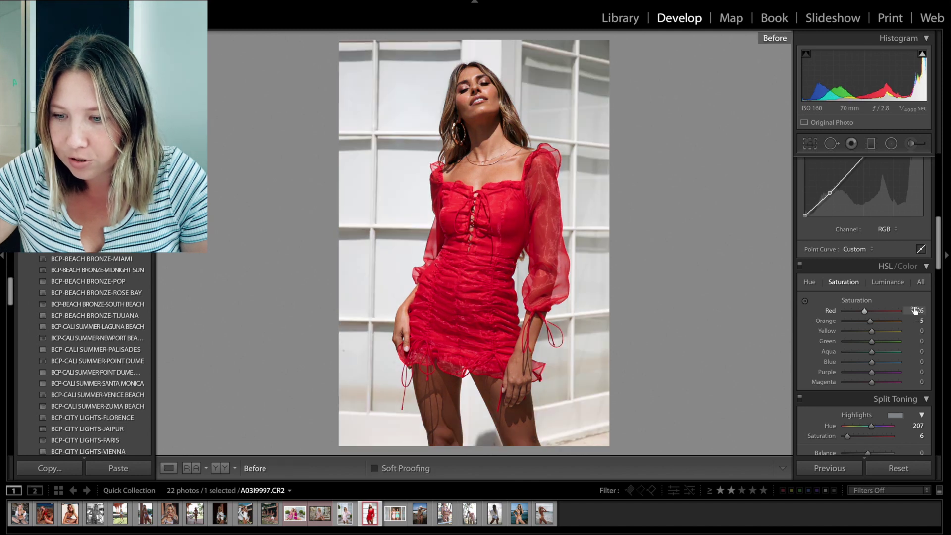
pyautogui.press('\\')
pyautogui.press('\\')
pyautogui.press('\\')
pyautogui.press('\\')
pyautogui.press('\\')
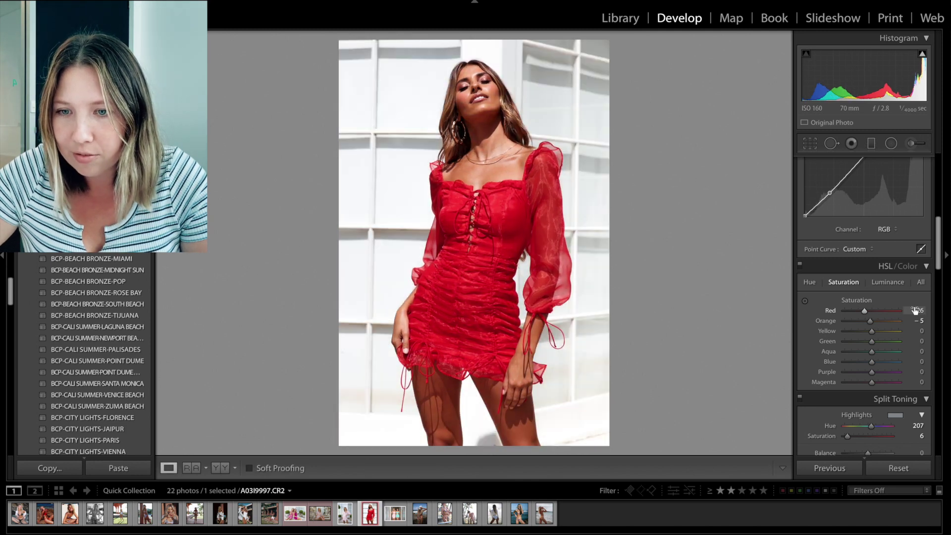
pyautogui.press('\\')
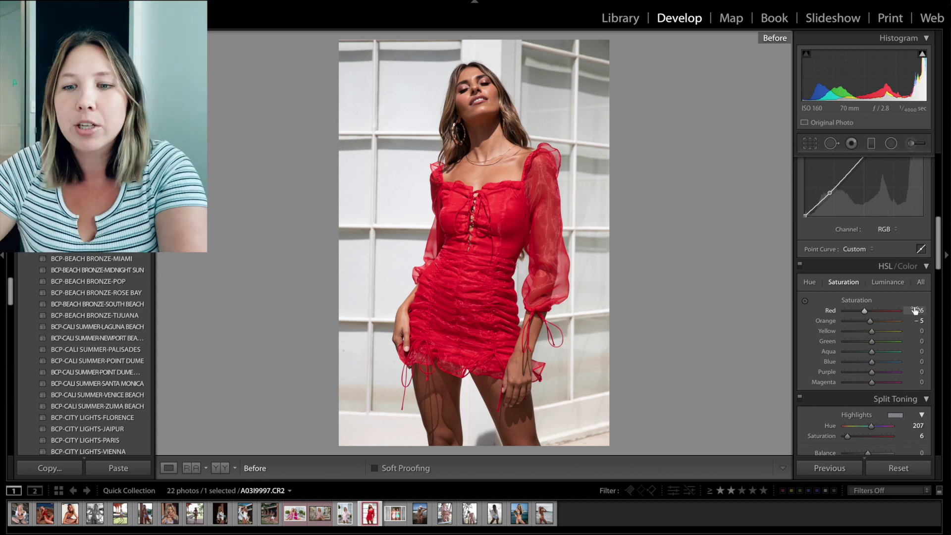
pyautogui.press('\\')
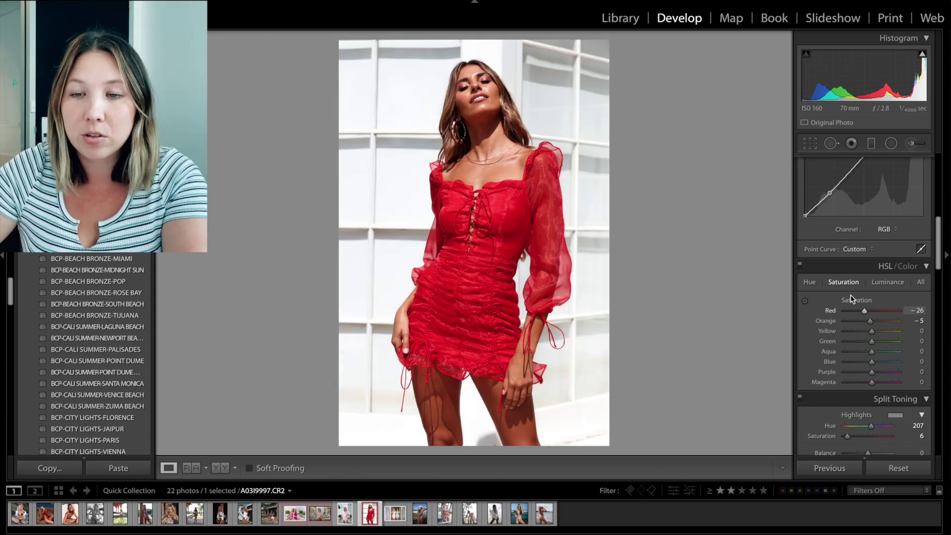
# Step: Set the hue of the reds to −8 and compare the dress colour with the original
pyautogui.click(809, 282)
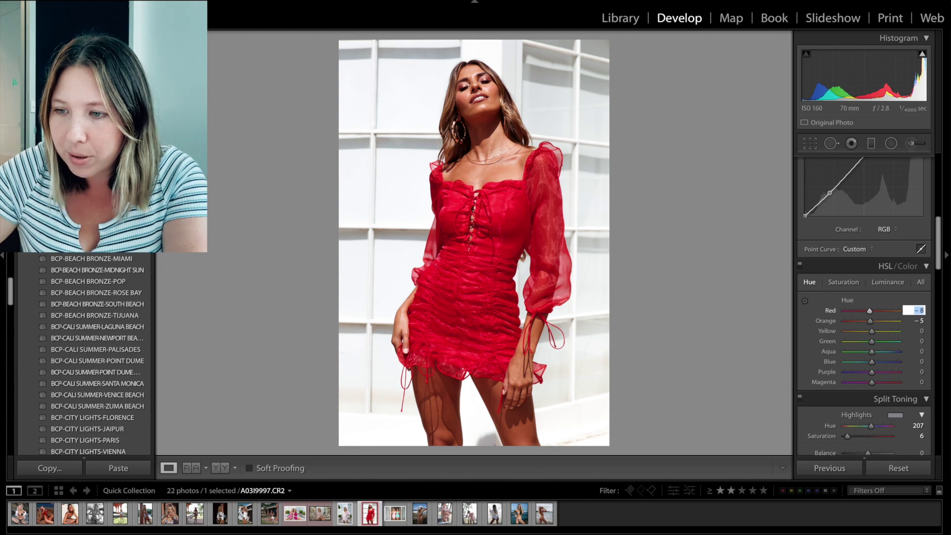
pyautogui.press('\\')
pyautogui.press('\\')
pyautogui.press('\\')
pyautogui.press('\\')
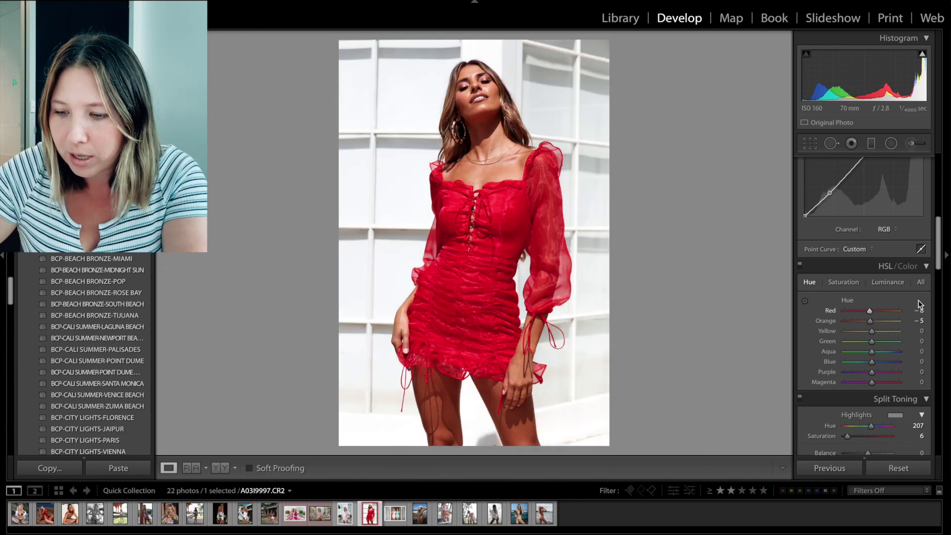
pyautogui.press('\\')
pyautogui.press('\\')
pyautogui.press('\\')
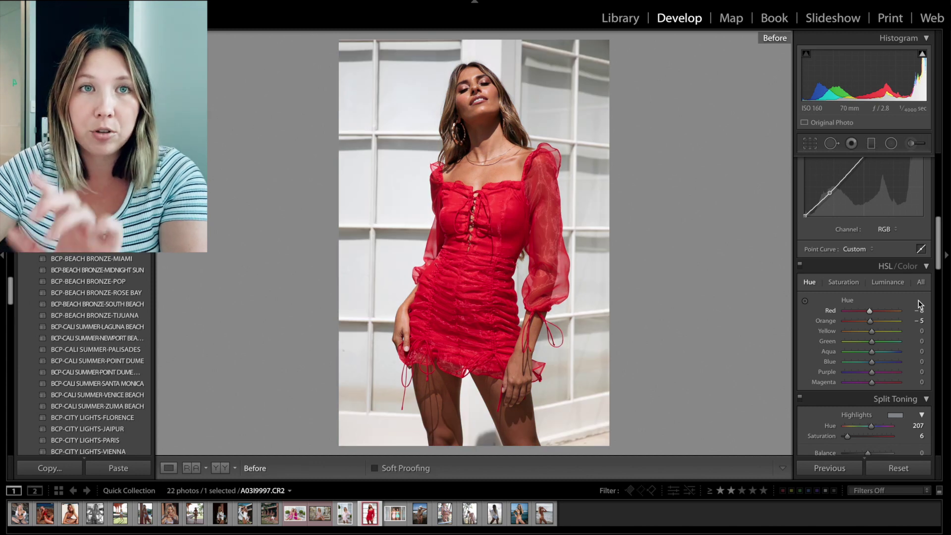
pyautogui.press('\\')
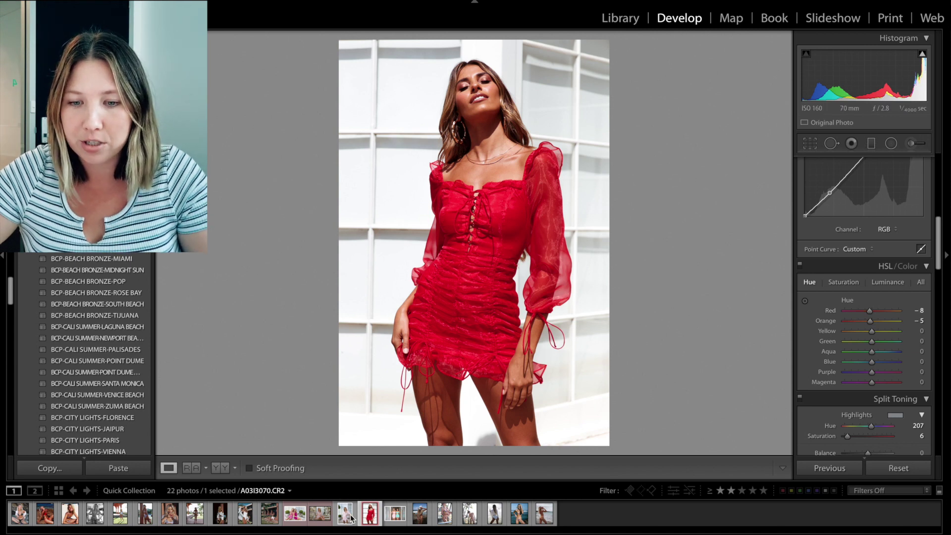
pyautogui.press('\\')
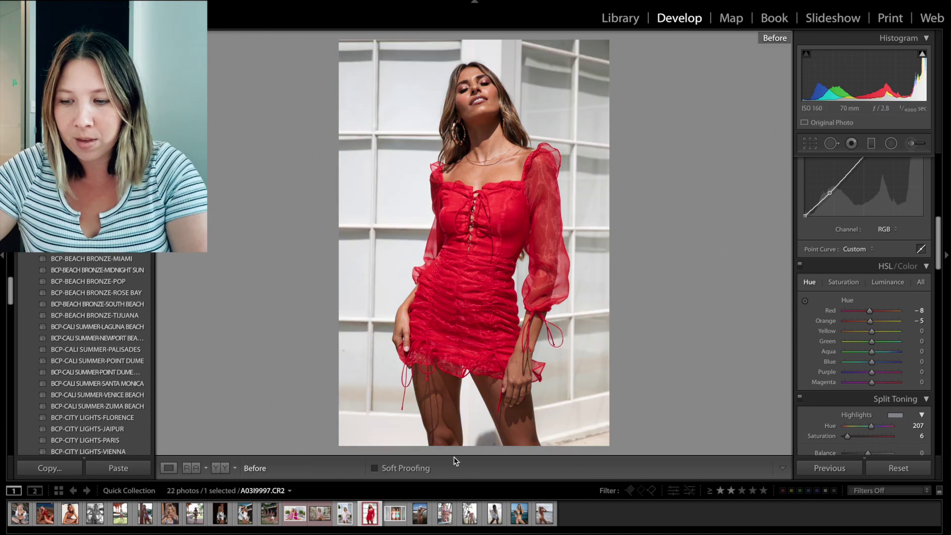
pyautogui.press('\\')
# Step: Switch to the previous photo, the standing floral dress portrait, and apply the BCP-BEACH BRONZE-POP preset
pyautogui.press('Left')
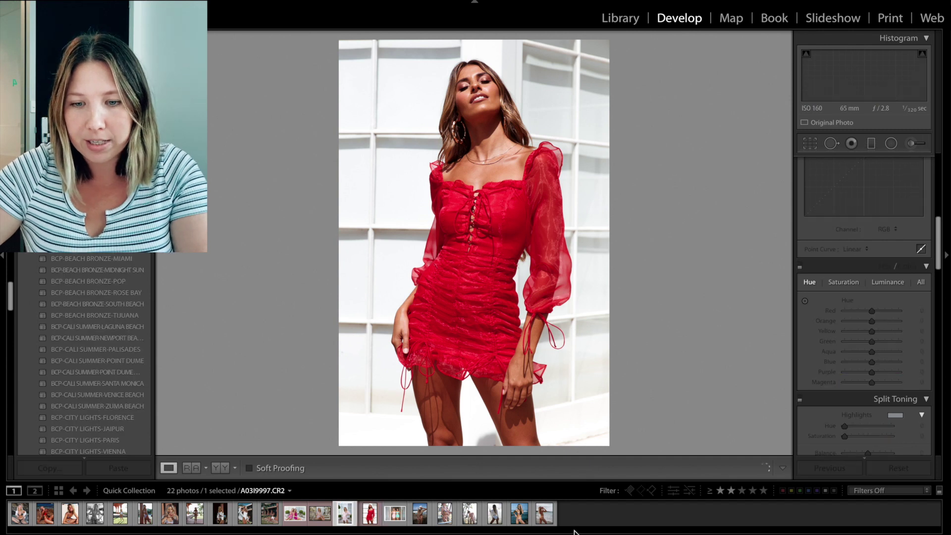
pyautogui.click(120, 282)
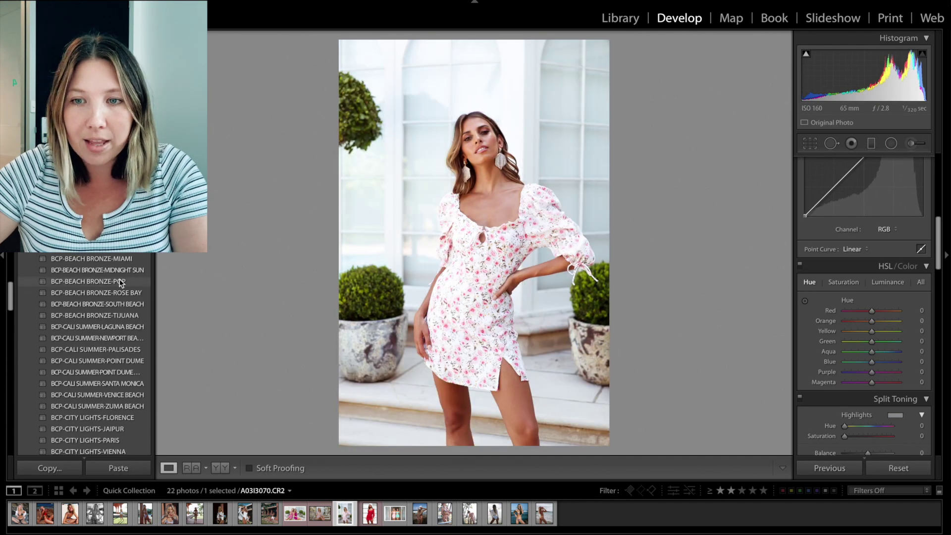
pyautogui.click(119, 281)
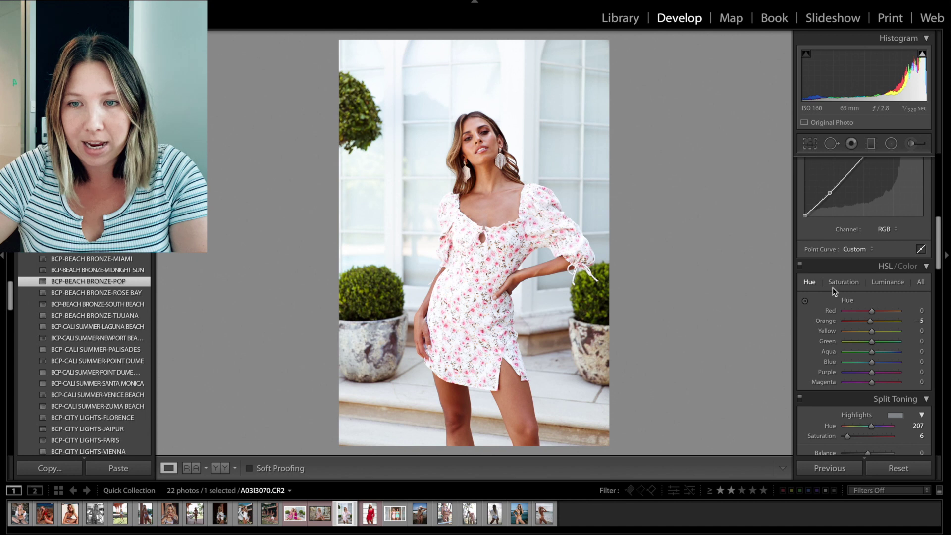
# Step: Warm the floral dress photo's temperature slightly and set its exposure to −0.30
pyautogui.scroll(5, 856, 318)
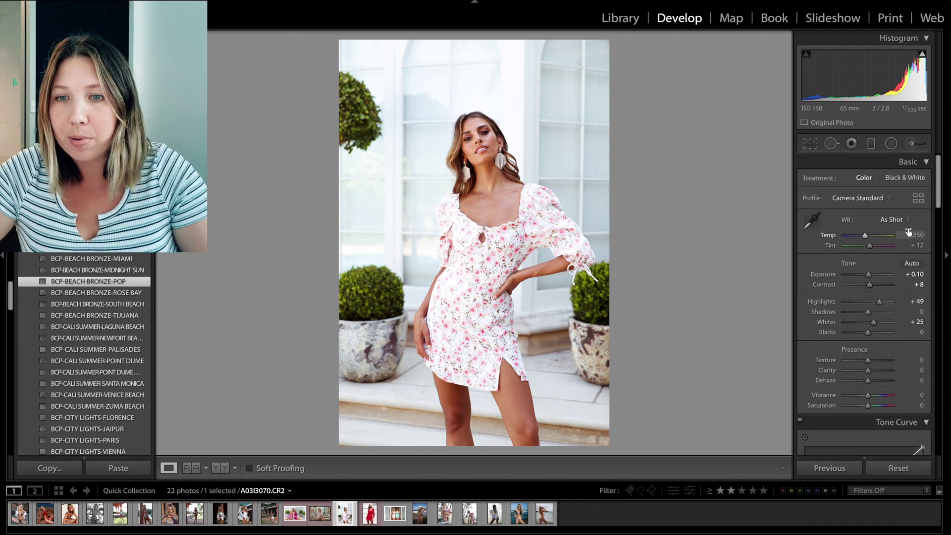
pyautogui.moveTo(907, 235); pyautogui.dragTo(910, 235)
pyautogui.press('-')
pyautogui.press('-')
pyautogui.press('-')
pyautogui.press('-')
pyautogui.press('-')
pyautogui.press('=')
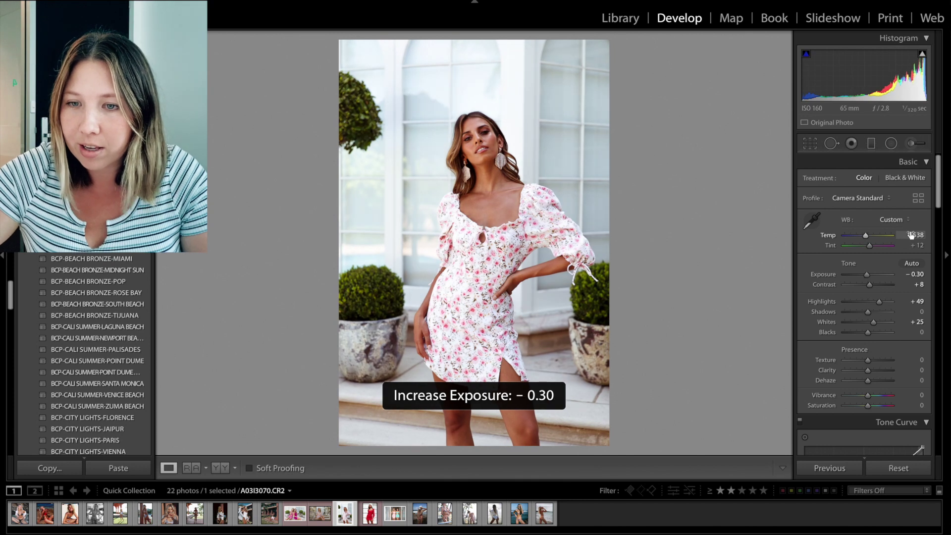
# Step: Set the floral dress photo's temperature to 6,281 and tint to +13, and crop it tighter around the model
pyautogui.moveTo(913, 235); pyautogui.dragTo(914, 237)
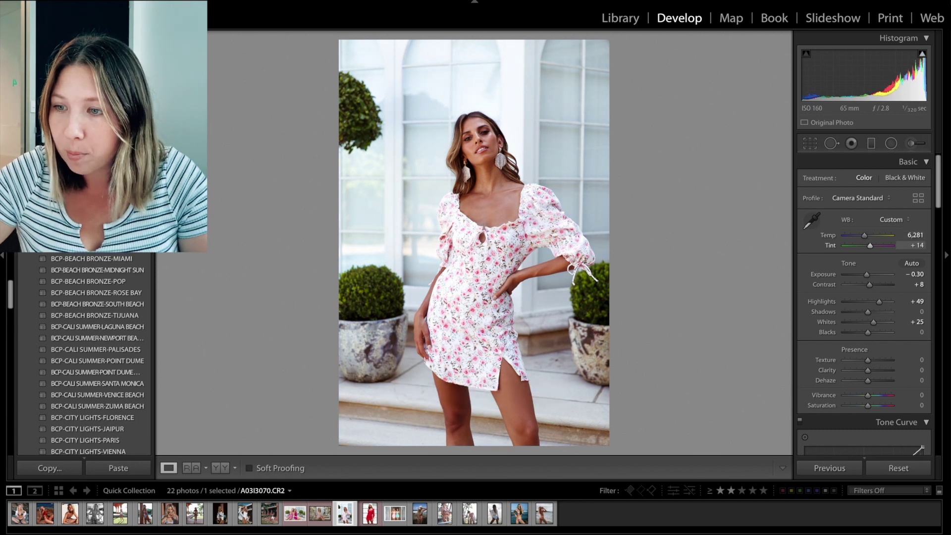
pyautogui.click(810, 143)
pyautogui.moveTo(609, 233); pyautogui.dragTo(591, 233)
pyautogui.moveTo(566, 82); pyautogui.dragTo(525, 139)
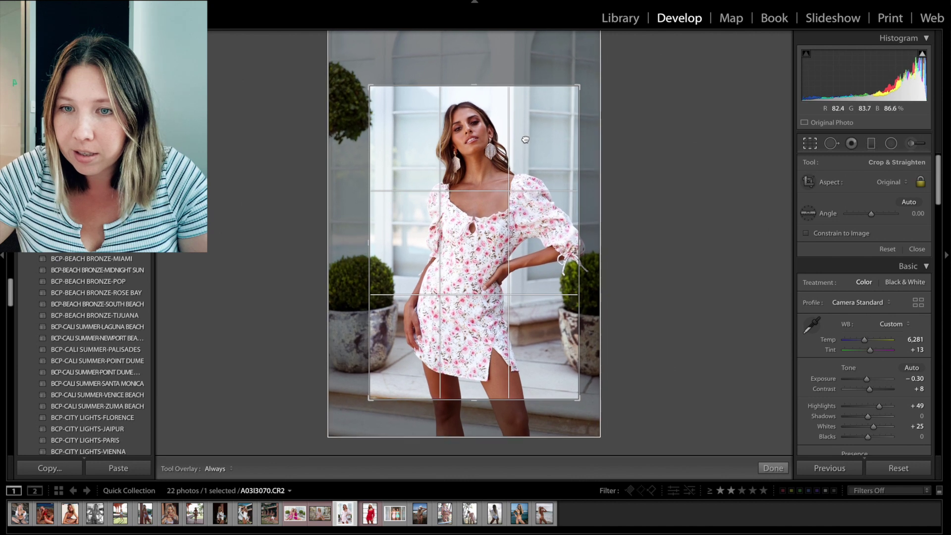
pyautogui.press('Return')
# Step: Compare the edited and cropped floral dress photo with its original version
pyautogui.press('\\')
pyautogui.press('\\')
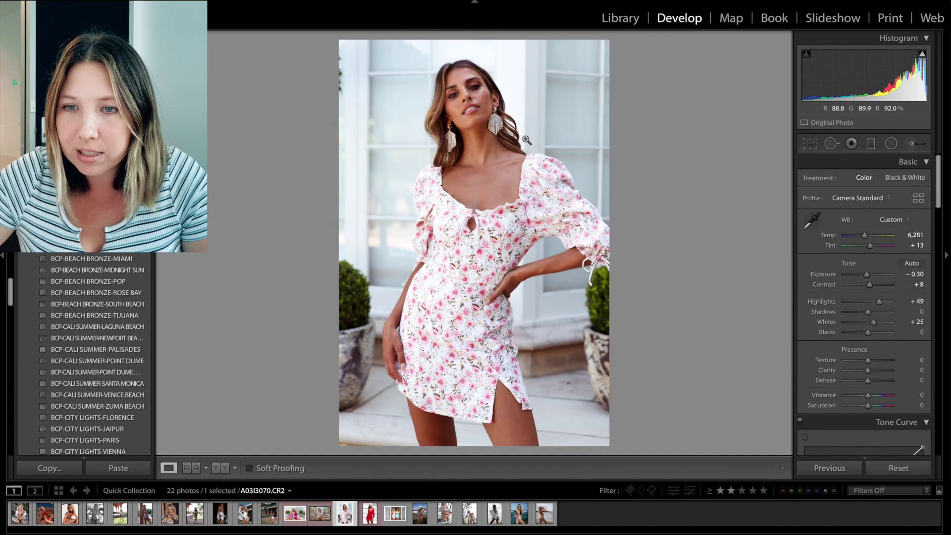
pyautogui.press('\\')
pyautogui.press('\\')
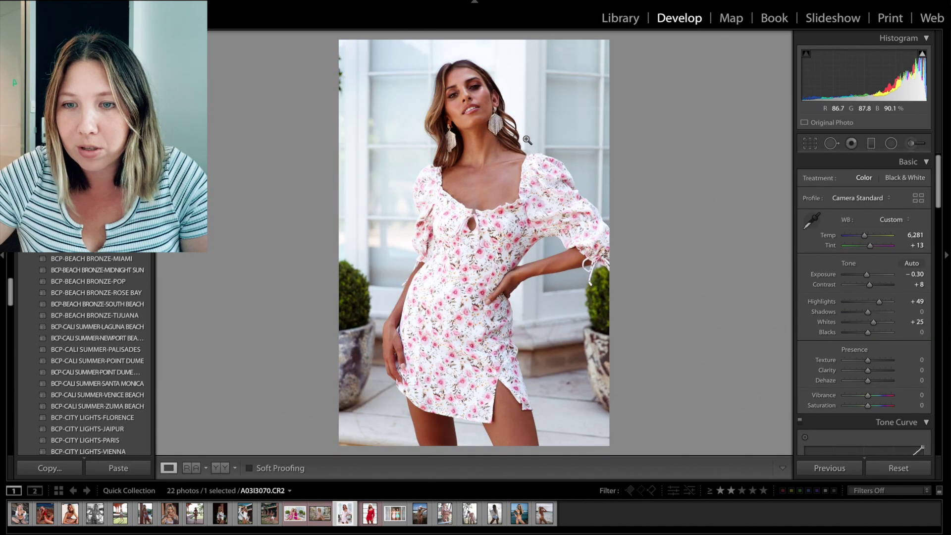
# Step: View the floral dress and red dress photos side by side to compare their edits, and return to the photo grid
pyautogui.keyDown('ctrl'); pyautogui.click(373, 519); pyautogui.keyUp('ctrl')
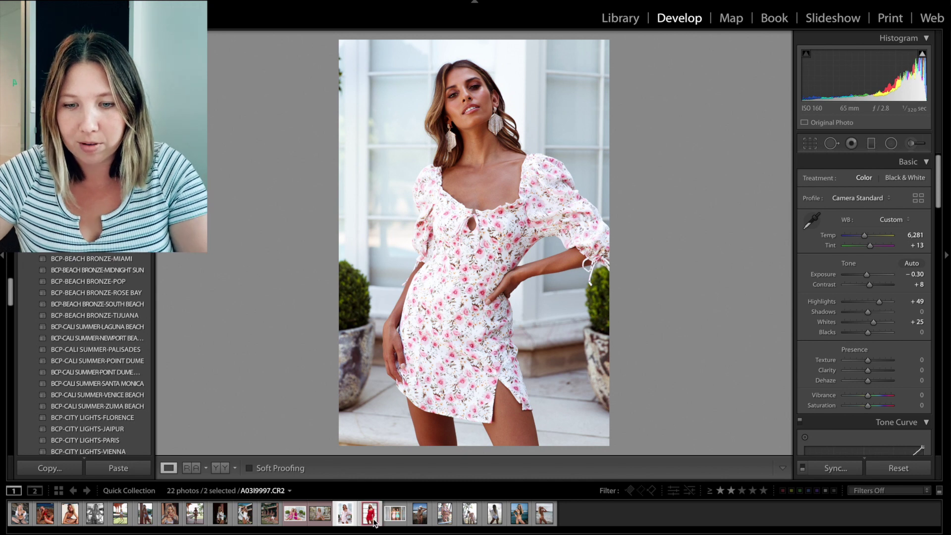
pyautogui.press('n')
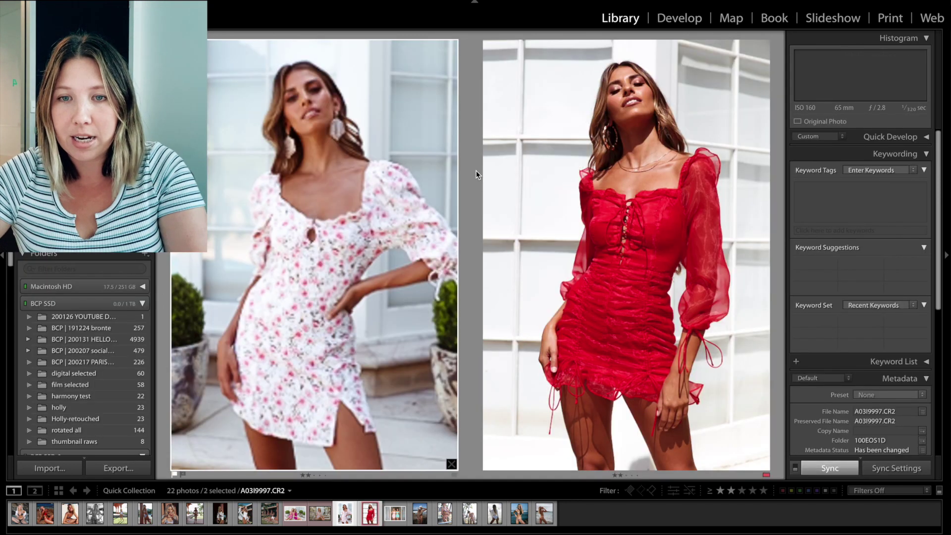
pyautogui.click(240, 147)
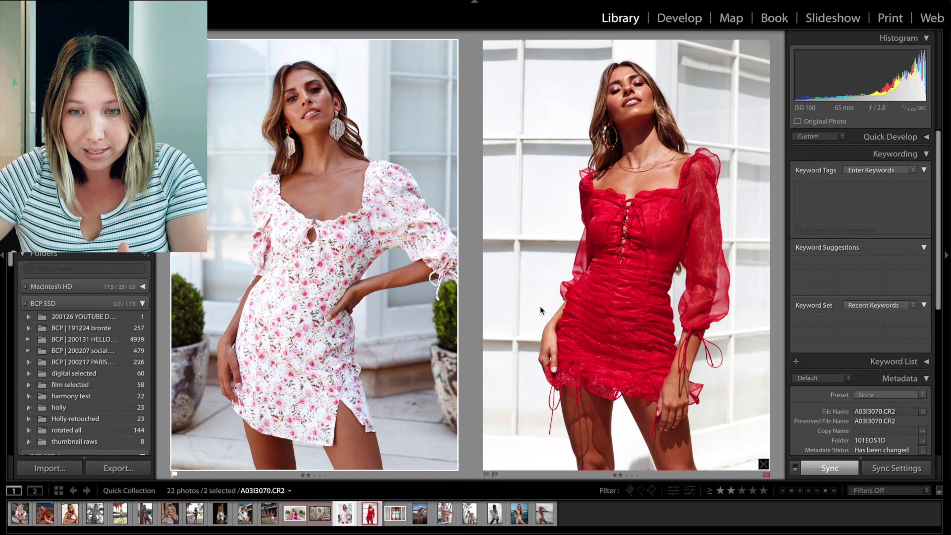
pyautogui.press('g')
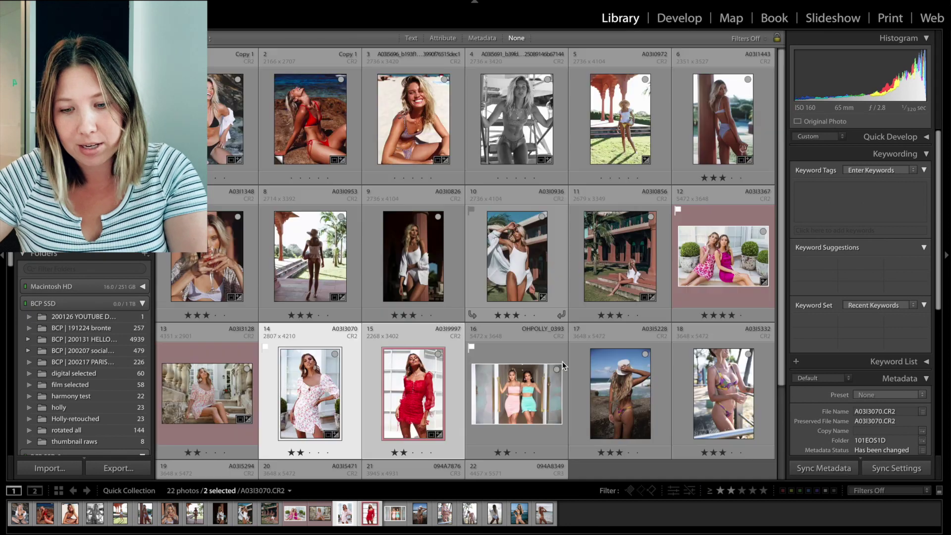
# Step: Open the photo of the two women in pink and blue outfits for editing and try the BCP-CALI SUMMER-NEWPORT BEACH preset
pyautogui.click(507, 394)
pyautogui.press('d')
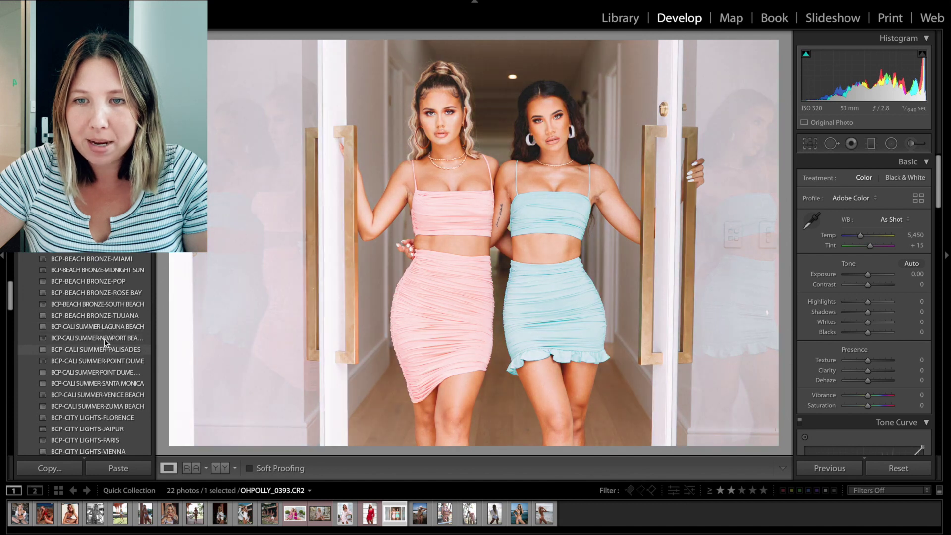
pyautogui.click(105, 337)
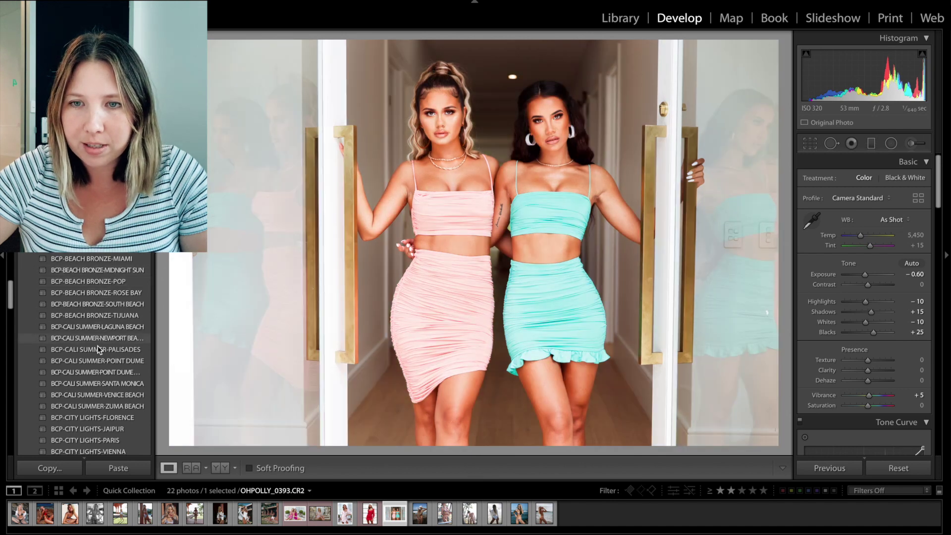
# Step: Preview the Island Escape and Island Wild presets, try BCP-ISLAND WILD-ULUWATU, and set the exposure to −0.55
pyautogui.scroll(-5, 92, 386)
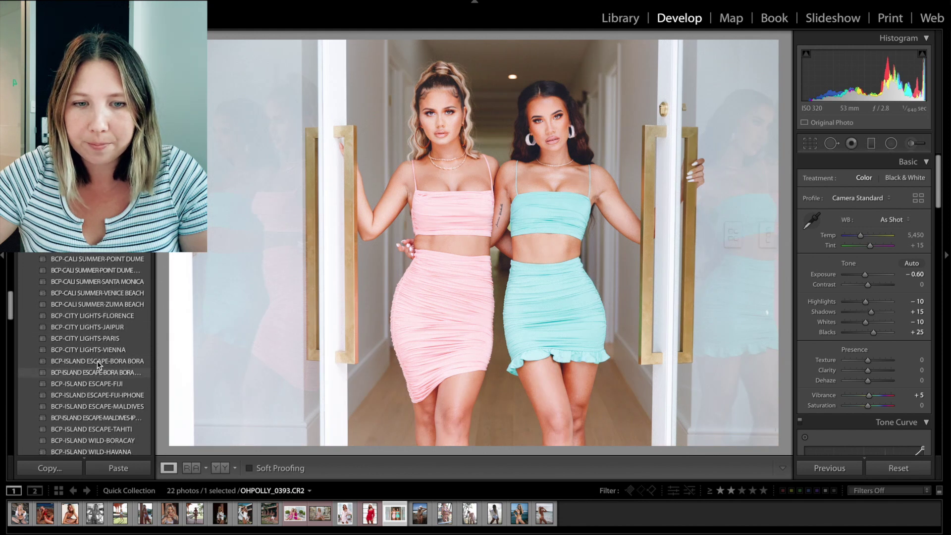
pyautogui.scroll(-1, 97, 361)
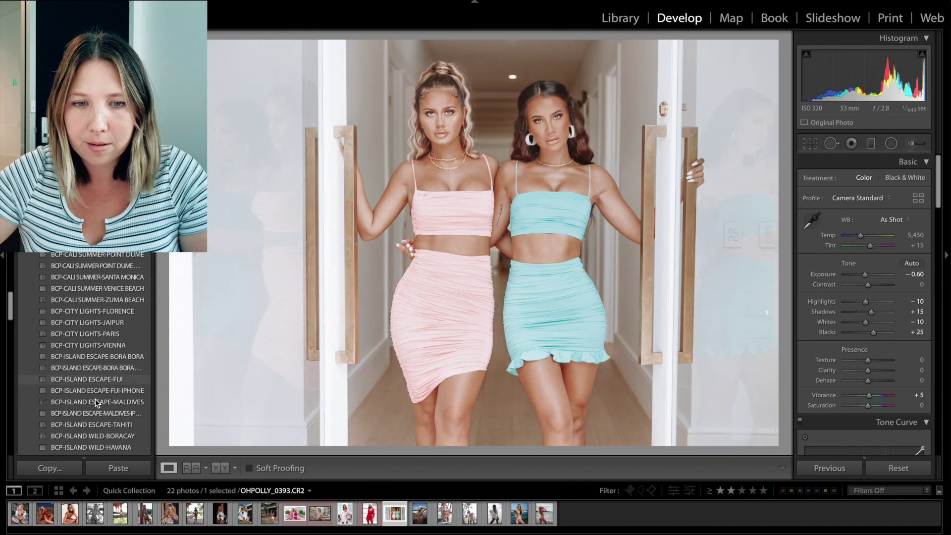
pyautogui.scroll(-1, 95, 399)
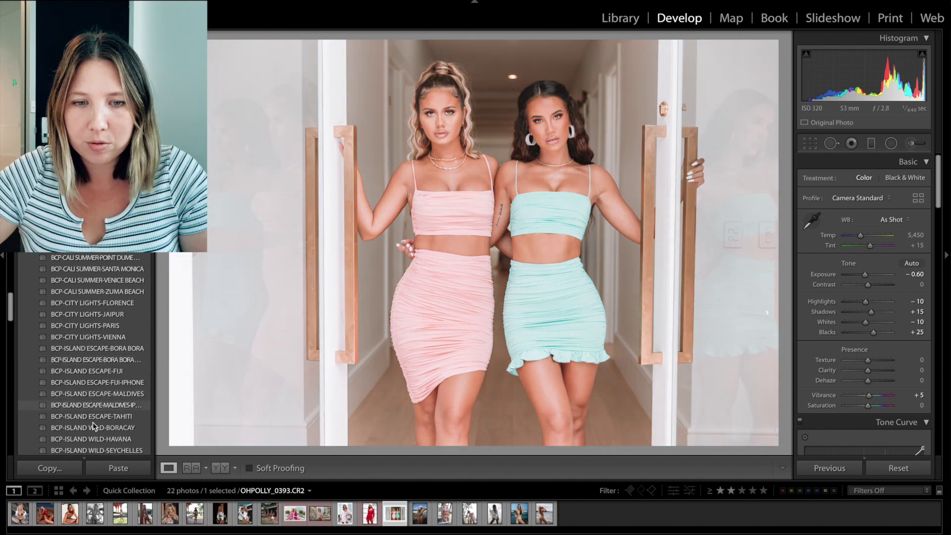
pyautogui.scroll(-5, 93, 424)
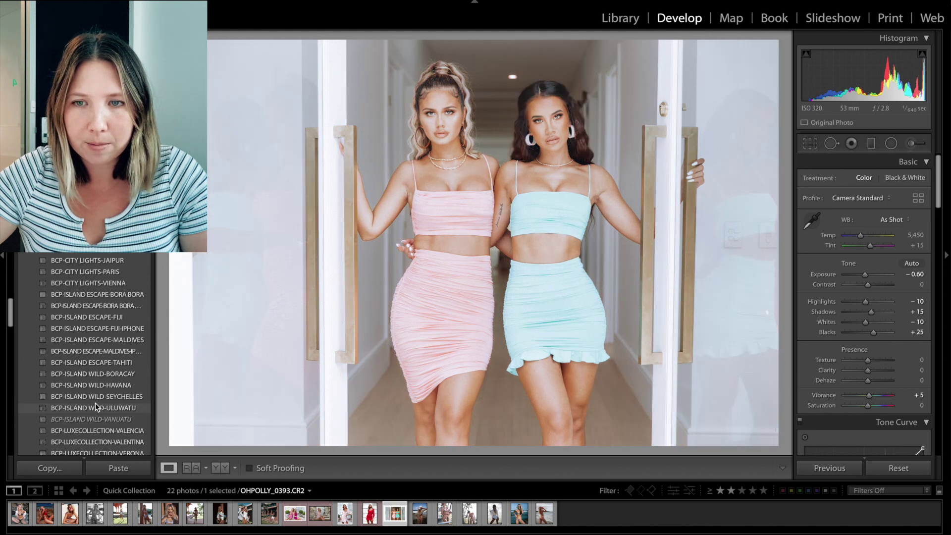
pyautogui.click(95, 408)
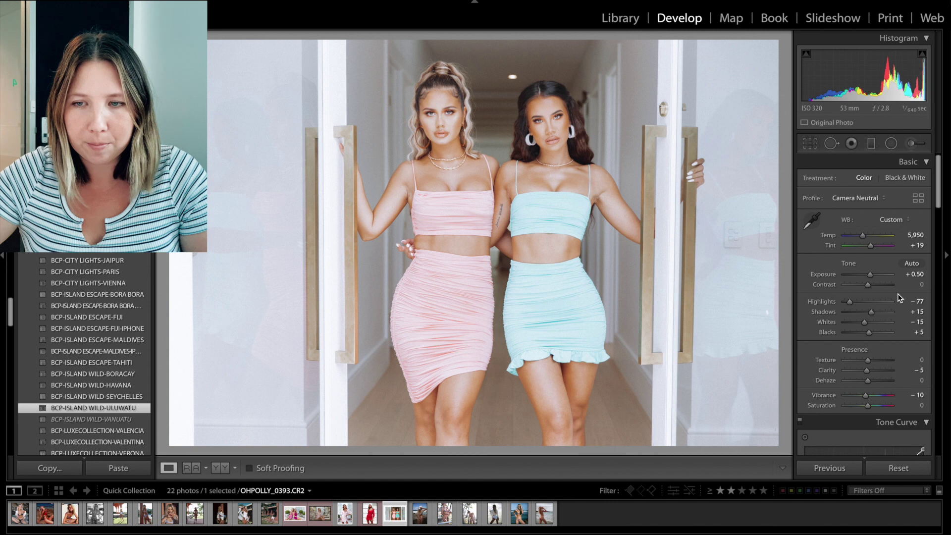
pyautogui.moveTo(870, 275); pyautogui.dragTo(866, 273)
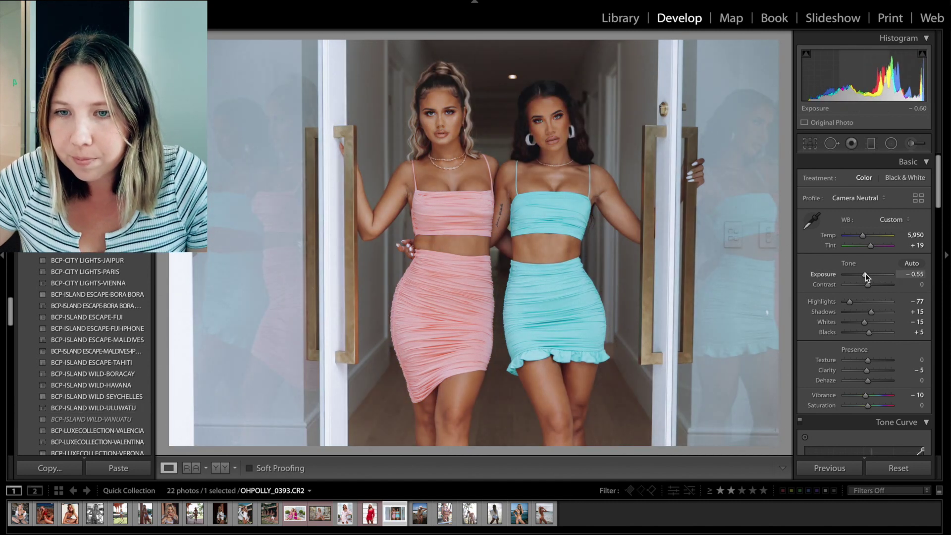
pyautogui.click(462, 143)
pyautogui.click(462, 144)
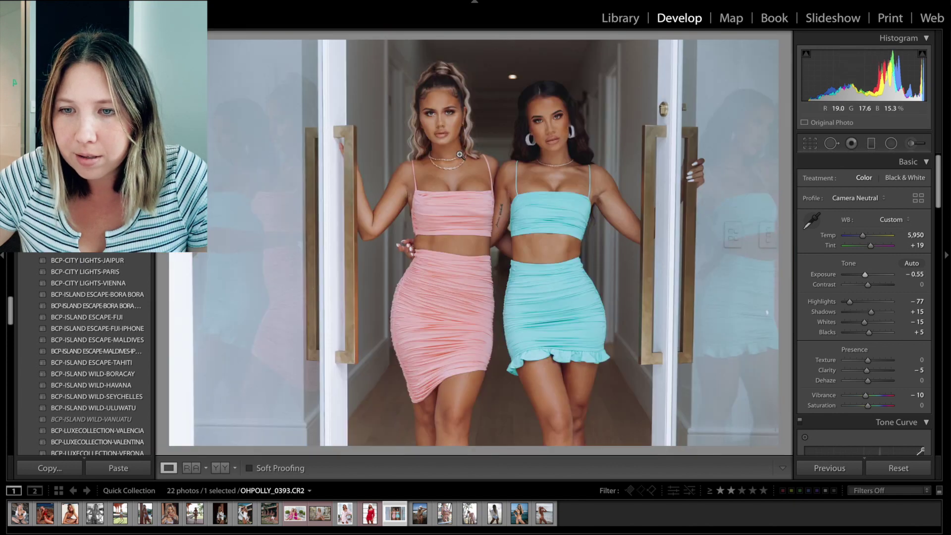
# Step: Crop the photo tighter around the two women, keeping the original aspect ratio and both doors in the frame
pyautogui.click(809, 143)
pyautogui.moveTo(601, 53); pyautogui.dragTo(600, 68)
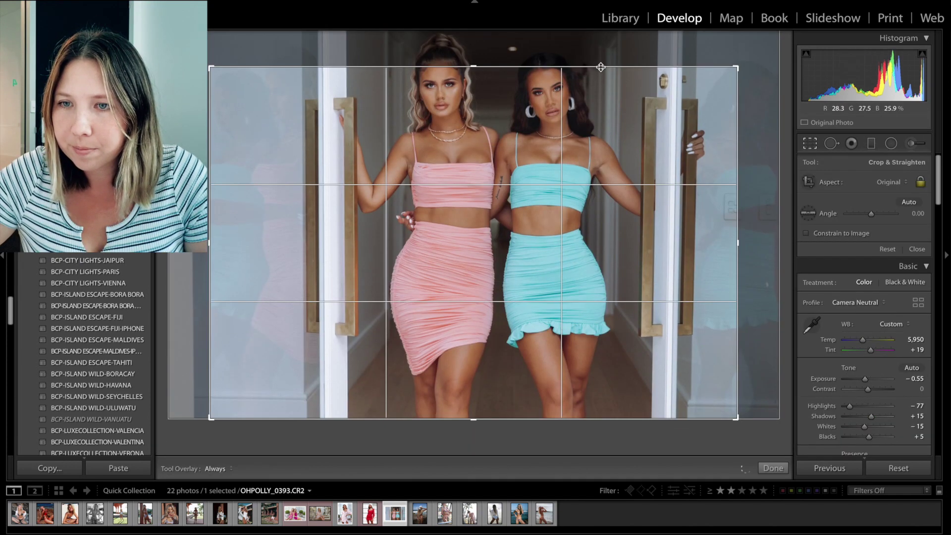
pyautogui.moveTo(553, 200)
pyautogui.mouseDown()
pyautogui.moveTo(529, 232)
pyautogui.moveTo(556, 184)
pyautogui.mouseUp()
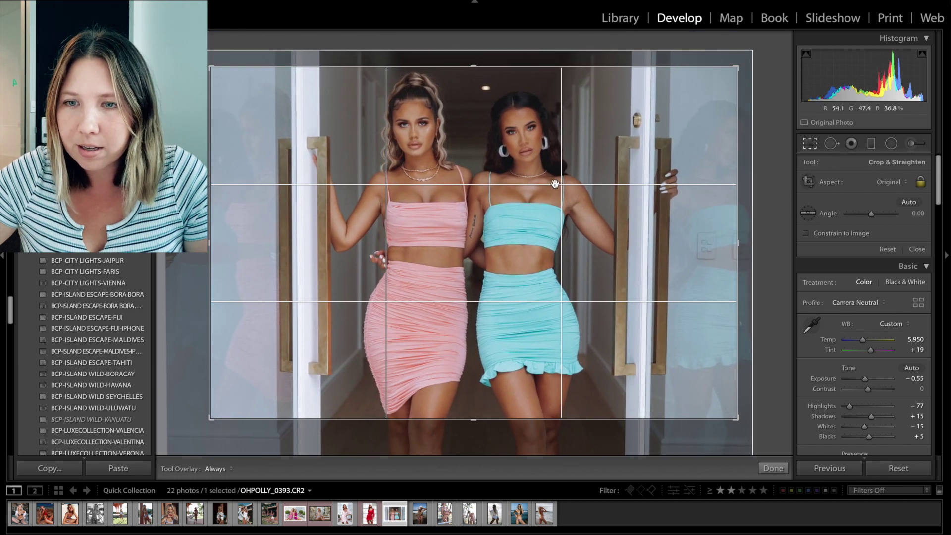
pyautogui.press('Return')
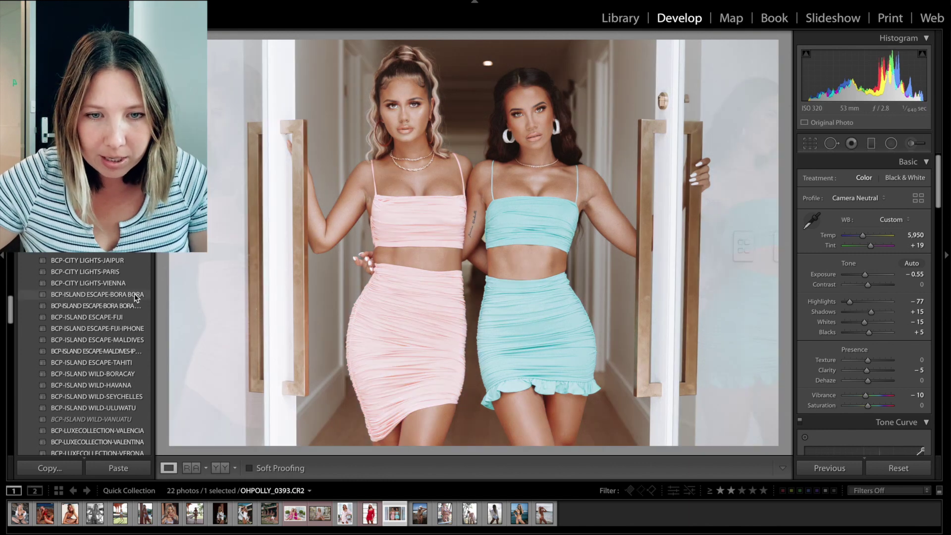
# Step: Try the BCP-ISLAND ESCAPE-BORA BORA preset with exposure −0.55, temperature 4,834 and tint +17
pyautogui.click(136, 295)
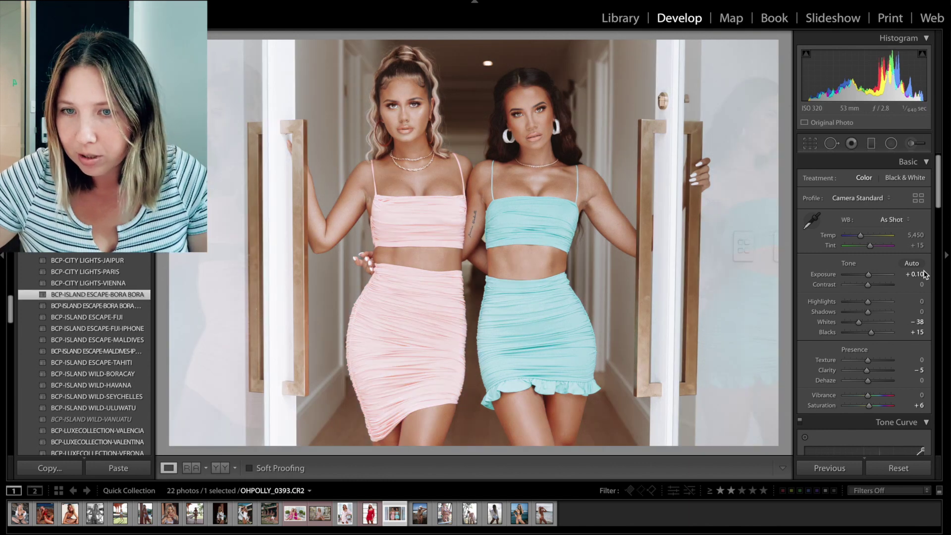
pyautogui.moveTo(867, 274); pyautogui.dragTo(866, 275)
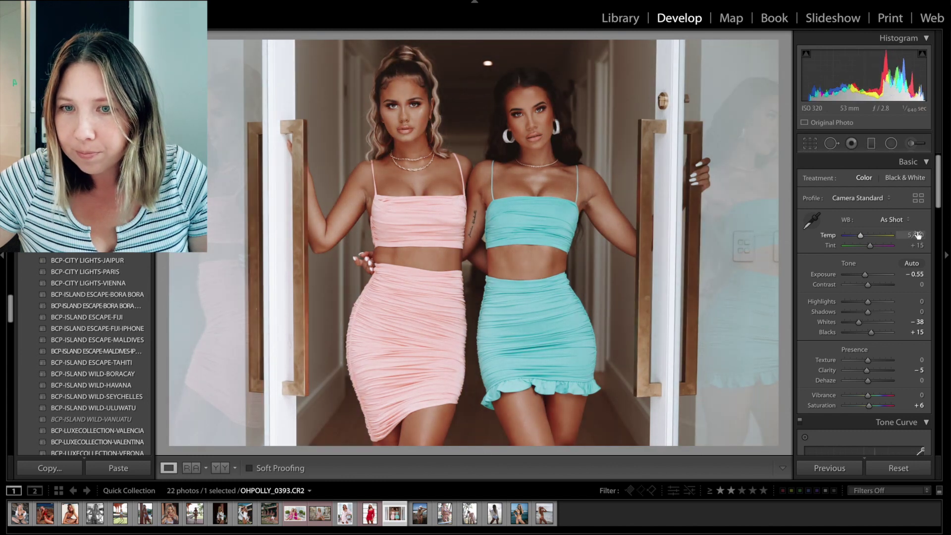
pyautogui.moveTo(859, 236); pyautogui.dragTo(858, 236)
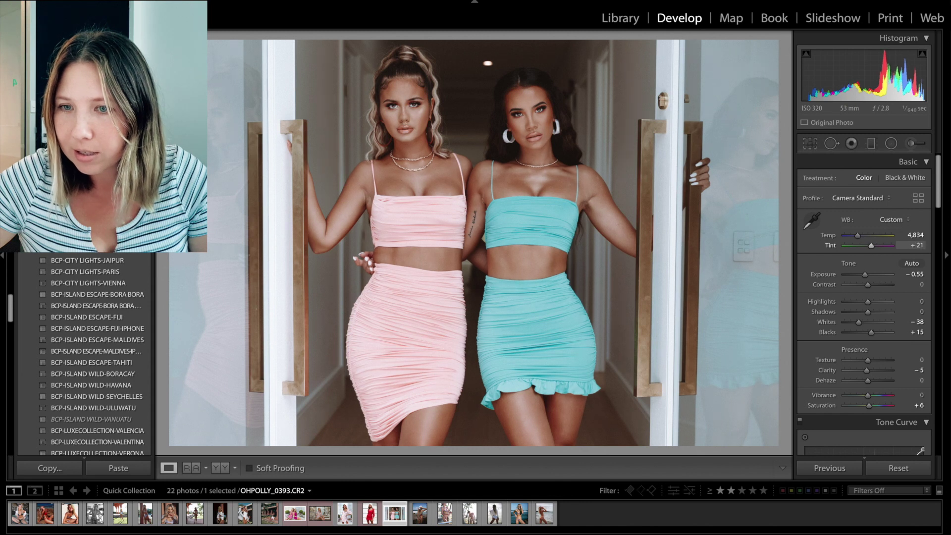
# Step: Set the exposure to −0.65 and the highlights to −60, and compare the result with the original
pyautogui.press('-')
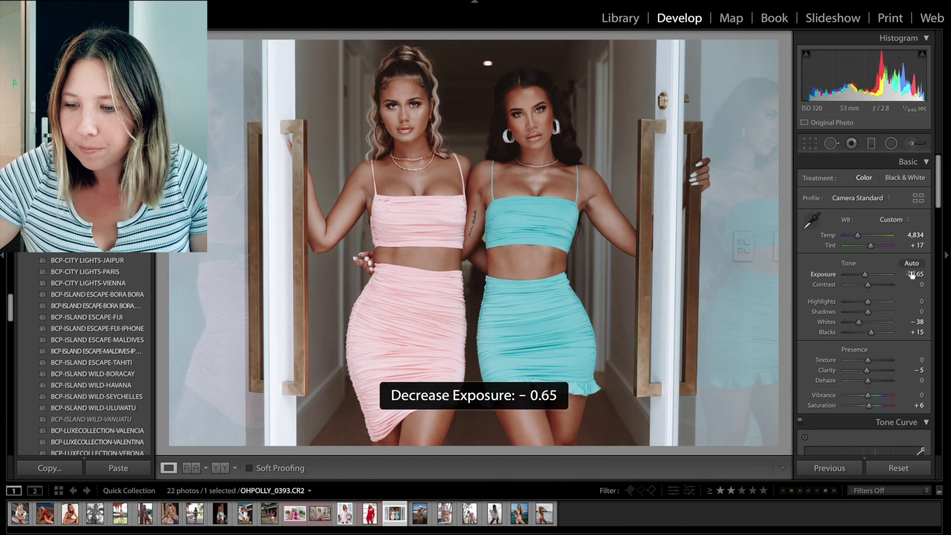
pyautogui.click(856, 301)
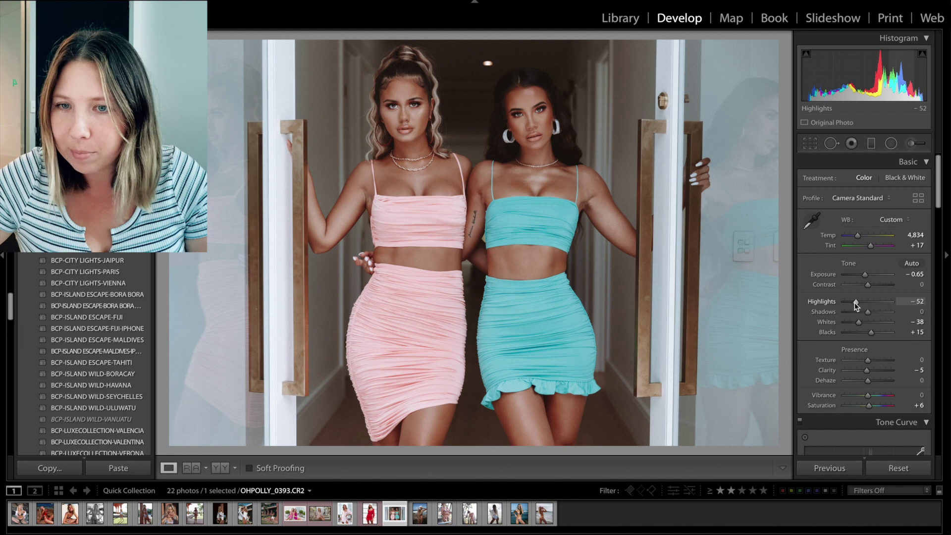
pyautogui.press('\\')
pyautogui.press('\\')
pyautogui.press('\\')
pyautogui.press('\\')
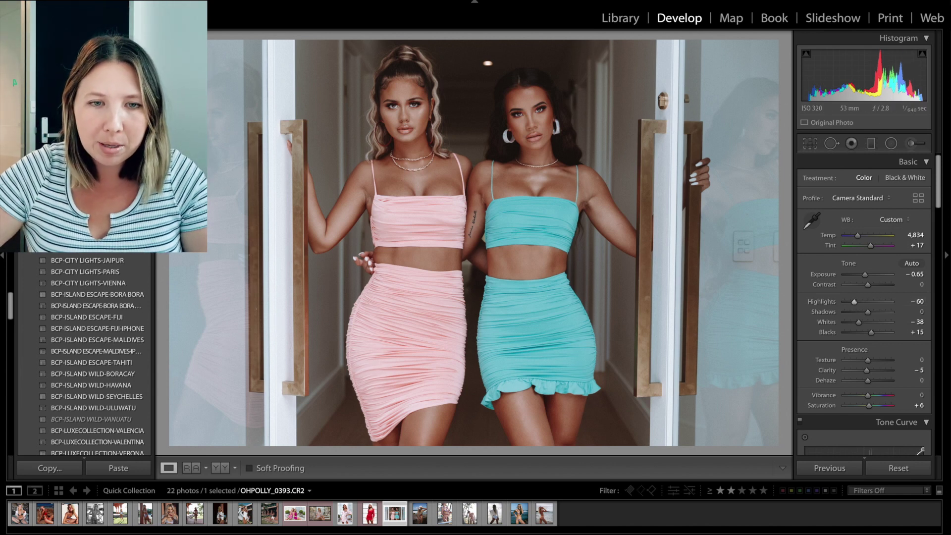
# Step: Preview the City Lights and Cali Summer presets, and try BCP-BEACH BRONZE-POP with the exposure at −0.65
pyautogui.scroll(2, 98, 435)
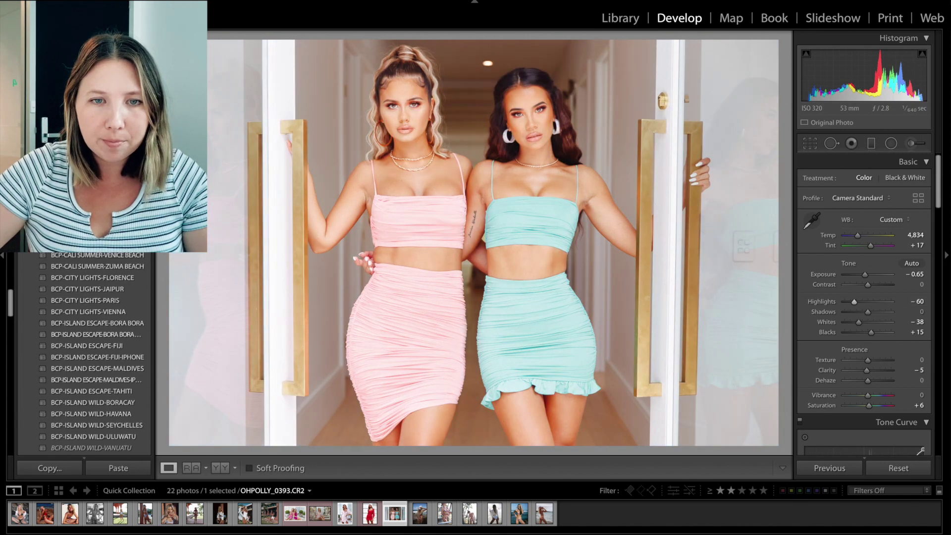
pyautogui.scroll(3, 98, 435)
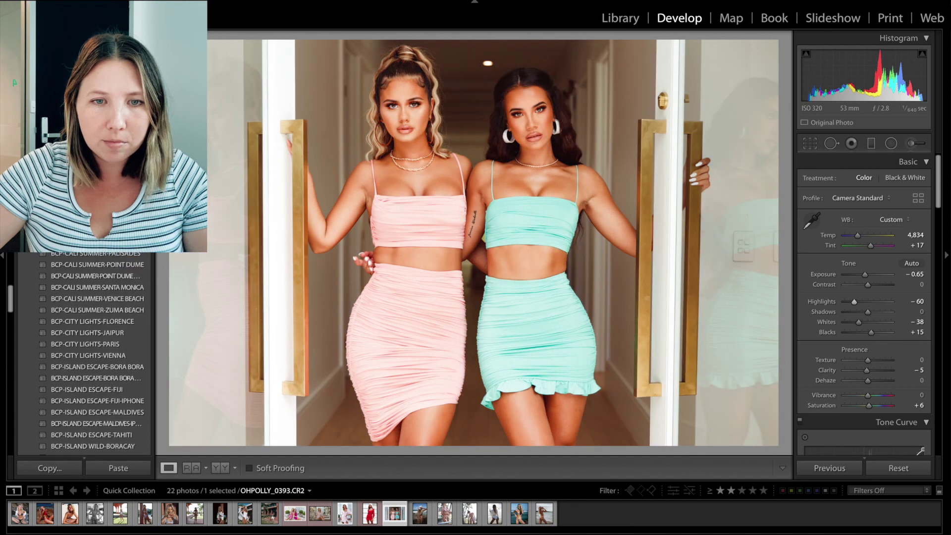
pyautogui.scroll(2, 98, 435)
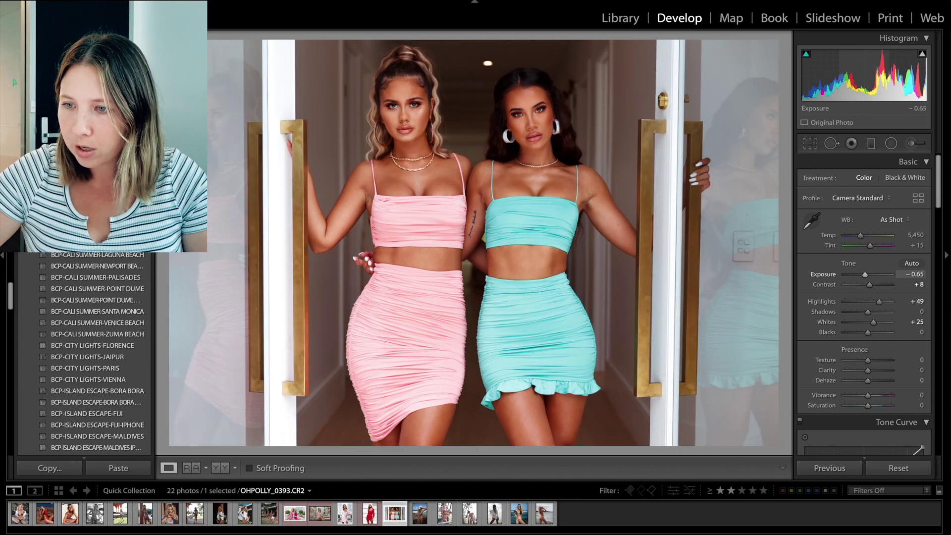
pyautogui.click(114, 331)
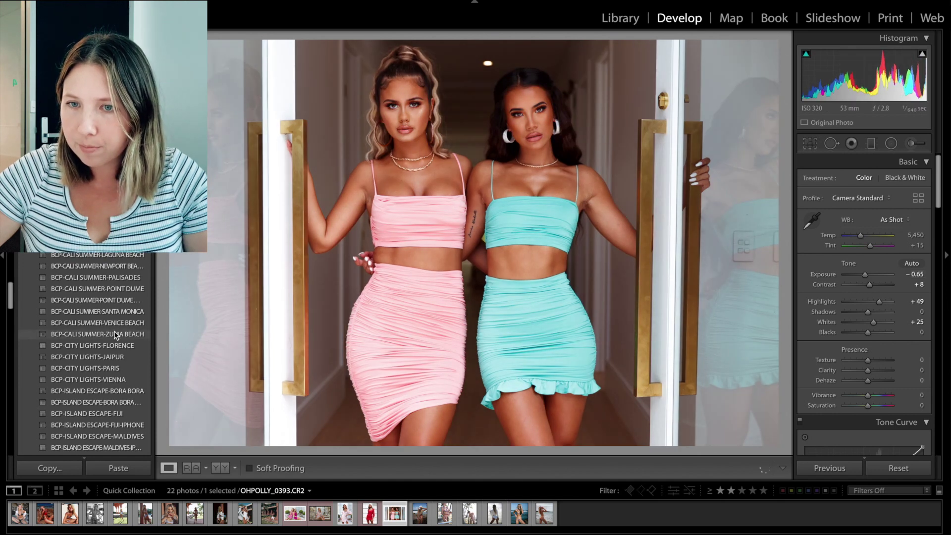
# Step: Try the BCP-CLASSIC-ASHLEIGH preset from the CCP-WORKING group and set the exposure to −1.35
pyautogui.scroll(10, 114, 331)
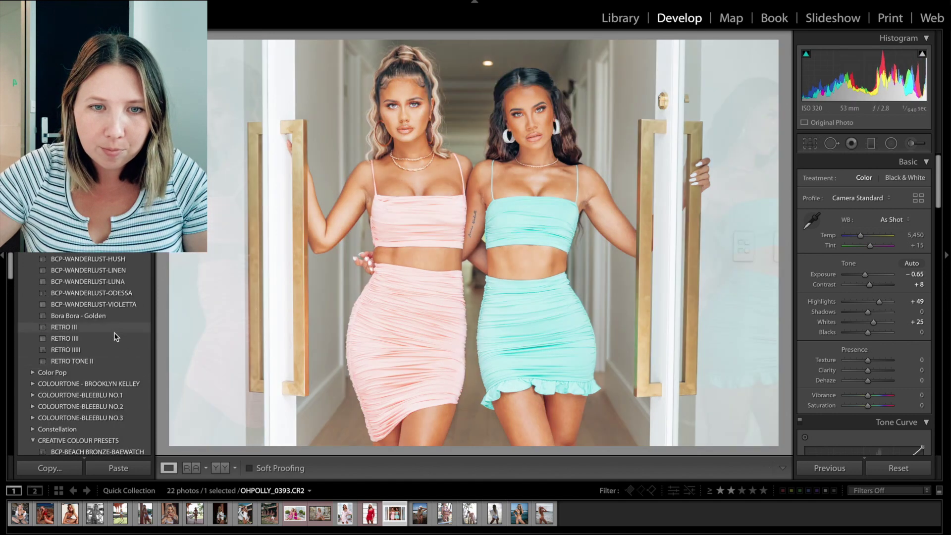
pyautogui.scroll(10, 114, 332)
pyautogui.scroll(-3, 109, 373)
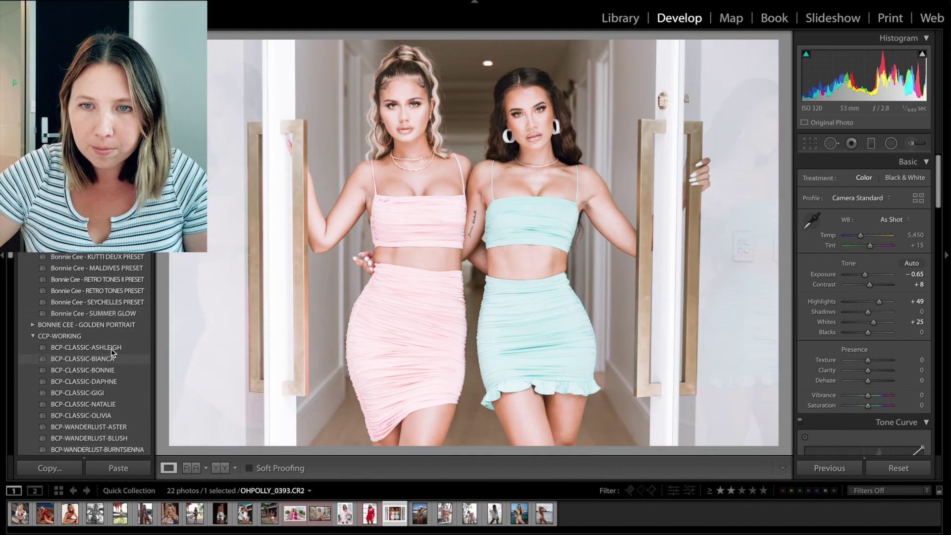
pyautogui.click(114, 348)
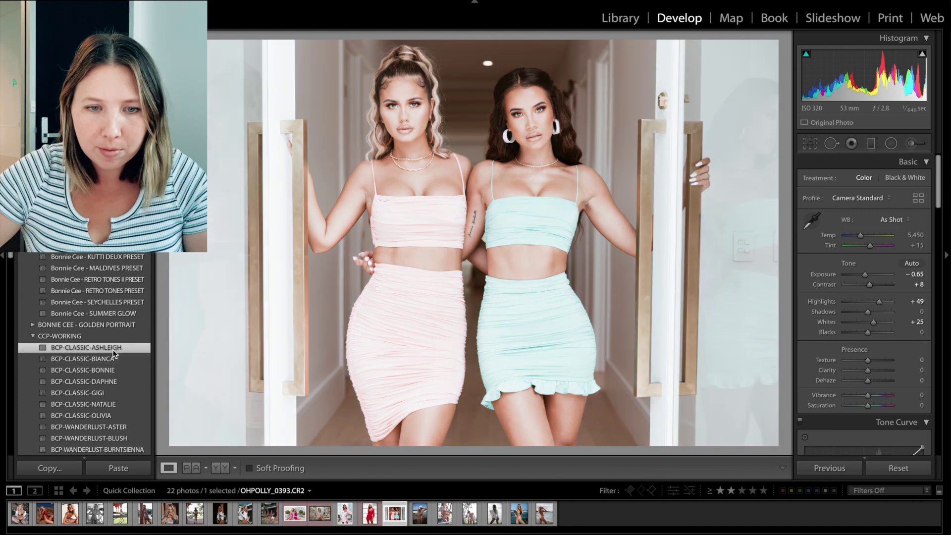
pyautogui.moveTo(865, 274); pyautogui.dragTo(862, 274)
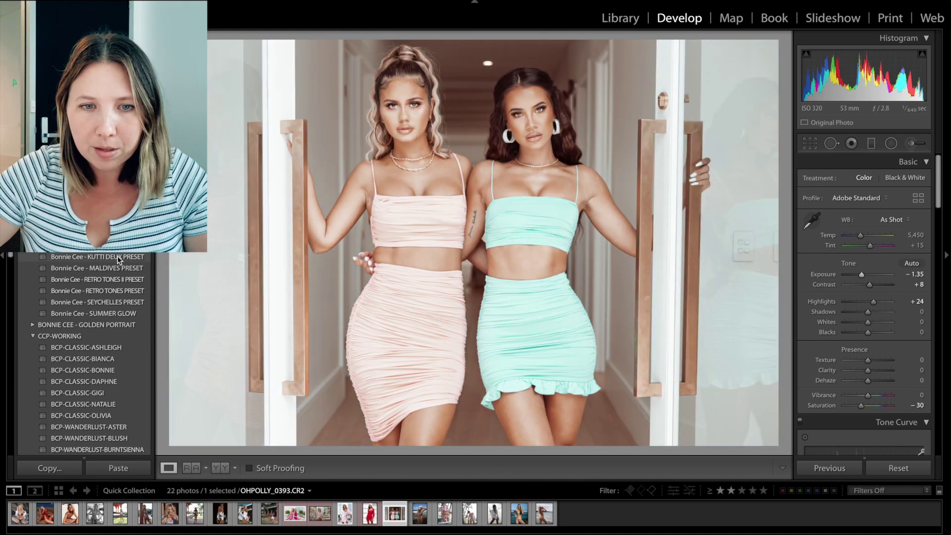
# Step: Apply the Bonnie Cee - KUTTI DEUX PRESET to the photo and set the exposure to −1.20
pyautogui.click(148, 256)
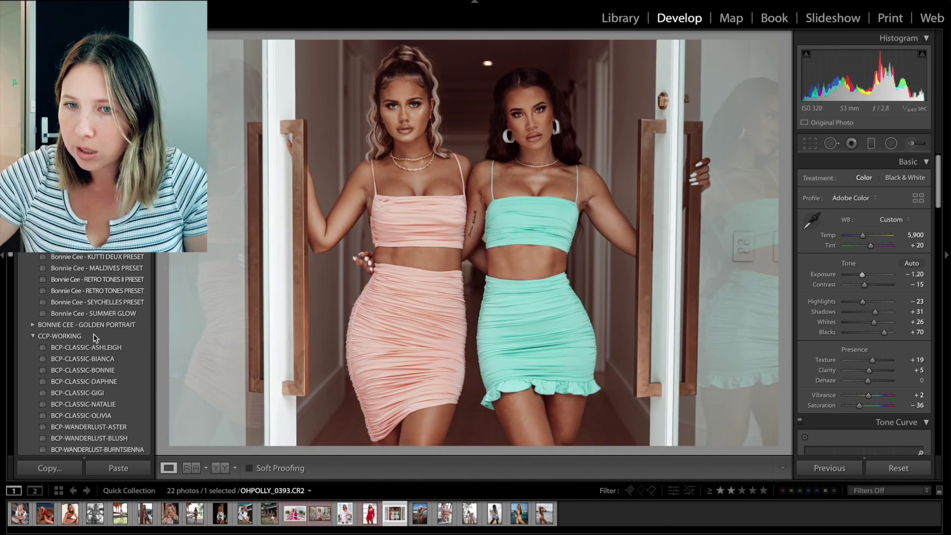
# Step: Apply the BCP-ISLAND WILD-ULUWATU preset and set the exposure to −0.71, the temperature to 5,630 and the tint to +17
pyautogui.scroll(-10, 84, 339)
pyautogui.scroll(-6, 84, 339)
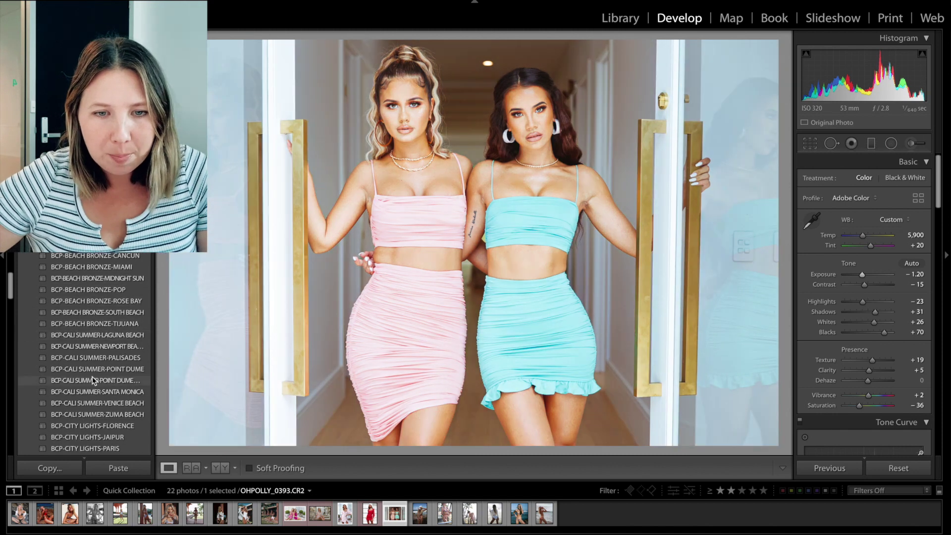
pyautogui.scroll(-2, 93, 377)
pyautogui.scroll(-4, 94, 391)
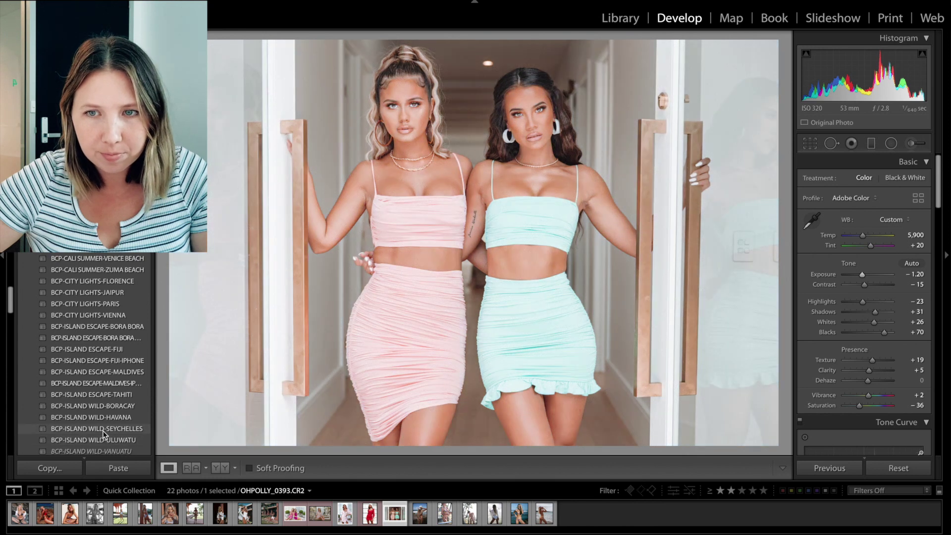
pyautogui.click(101, 438)
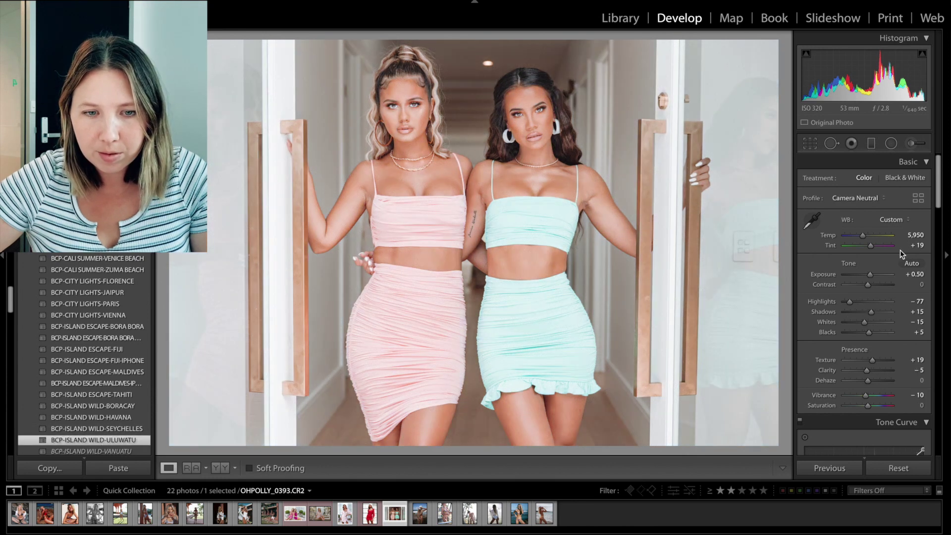
pyautogui.moveTo(916, 273); pyautogui.dragTo(865, 274)
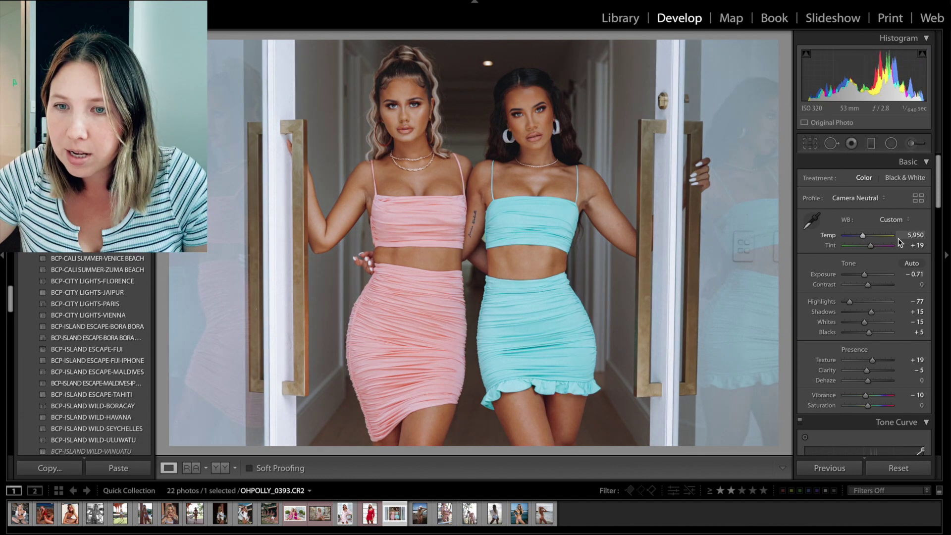
pyautogui.moveTo(863, 235); pyautogui.dragTo(861, 236)
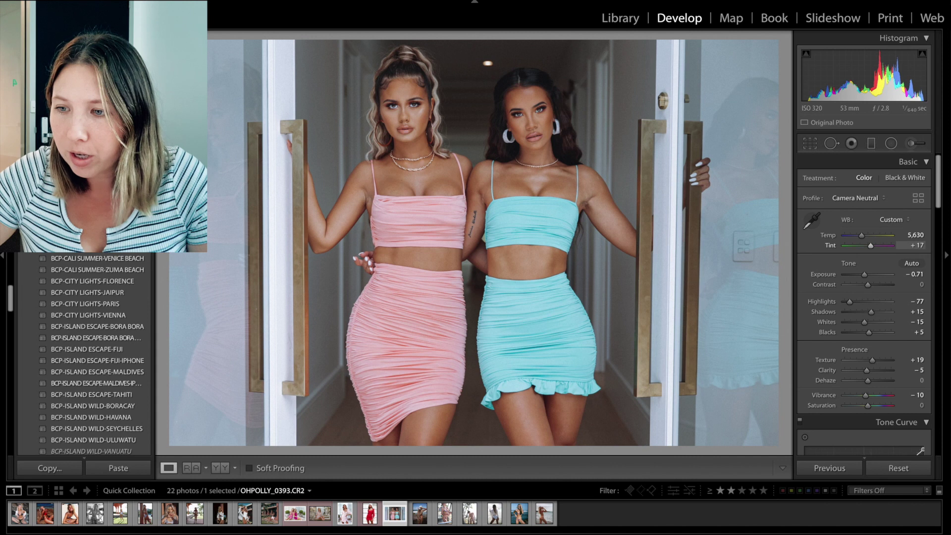
# Step: Inspect the two faces close up and reduce the grain amount to 11
pyautogui.click(430, 140)
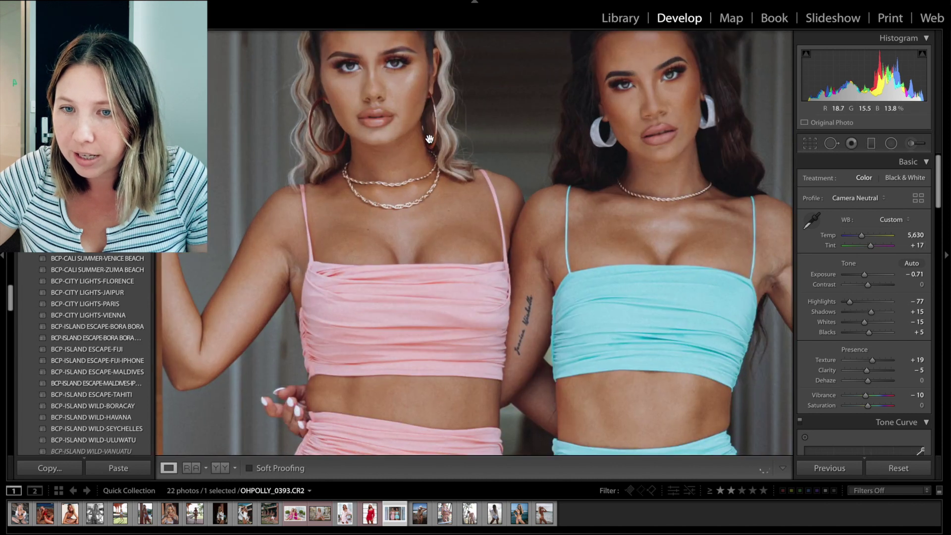
pyautogui.moveTo(430, 141); pyautogui.dragTo(430, 176)
pyautogui.scroll(-15, 889, 272)
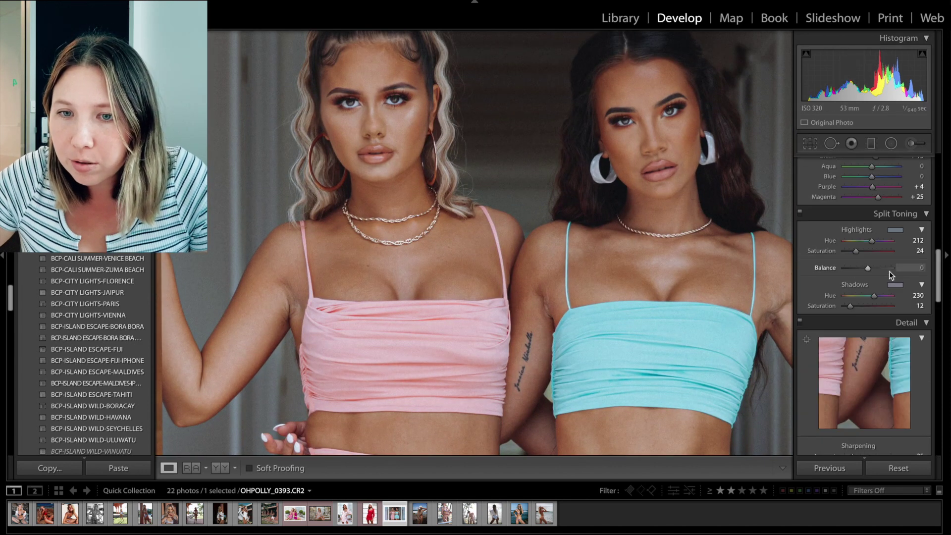
pyautogui.scroll(7, 890, 271)
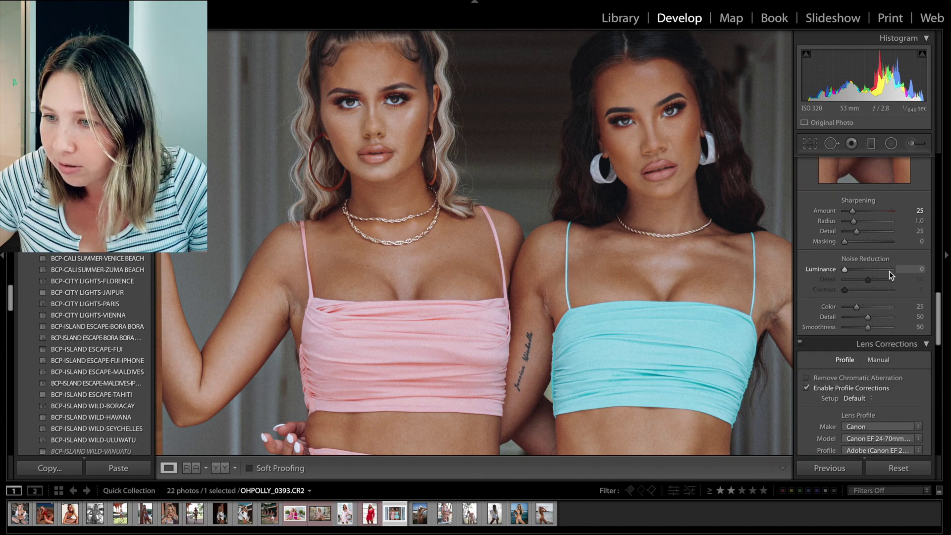
pyautogui.scroll(4, 889, 281)
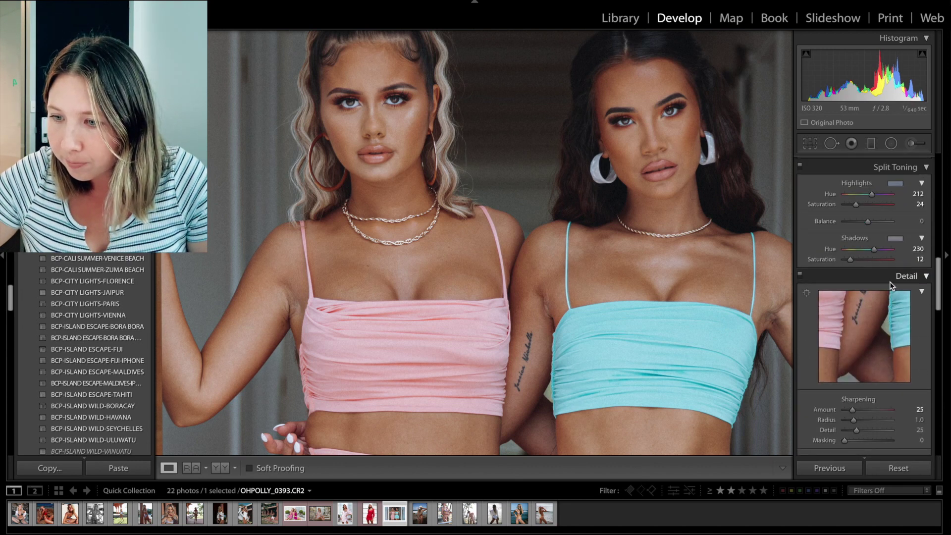
pyautogui.scroll(-9, 889, 281)
pyautogui.scroll(-6, 890, 281)
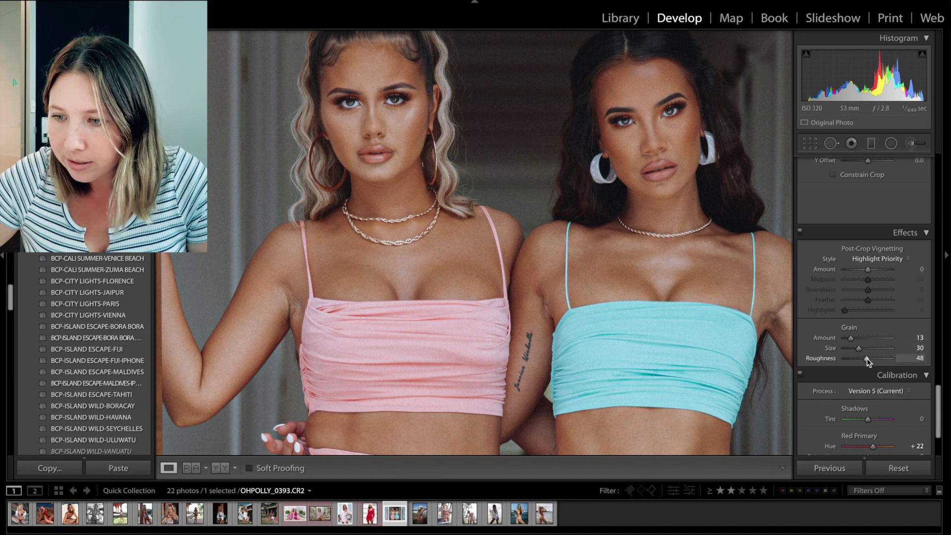
pyautogui.moveTo(851, 339); pyautogui.dragTo(850, 340)
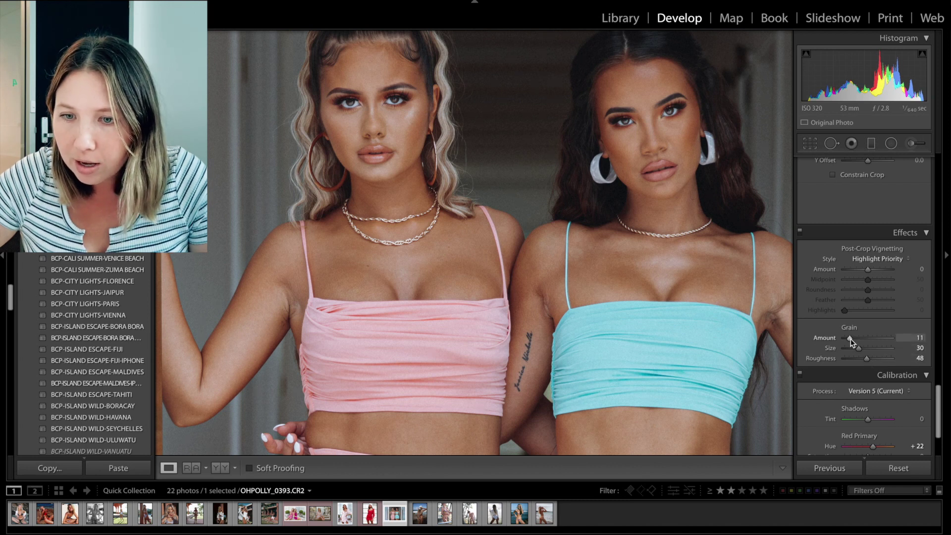
# Step: Set the sharpening amount to 76, compare the close-up with the original, and return to the full-photo view
pyautogui.scroll(10, 882, 323)
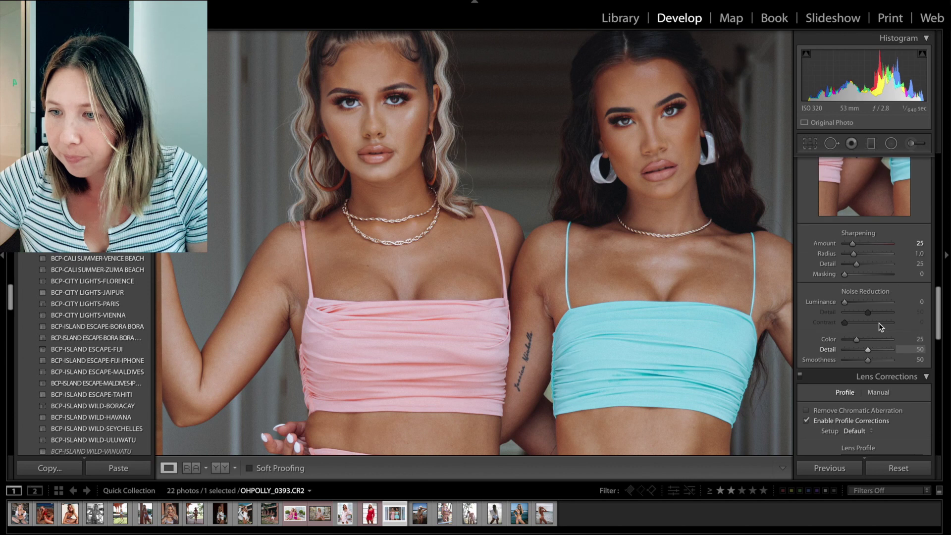
pyautogui.click(868, 281)
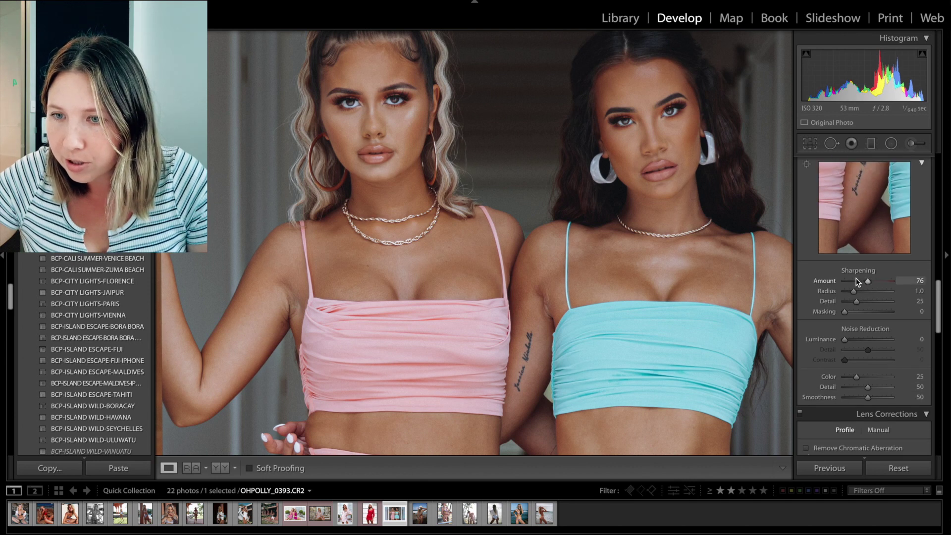
pyautogui.press('\\')
pyautogui.press('\\')
pyautogui.press('\\')
pyautogui.press('\\')
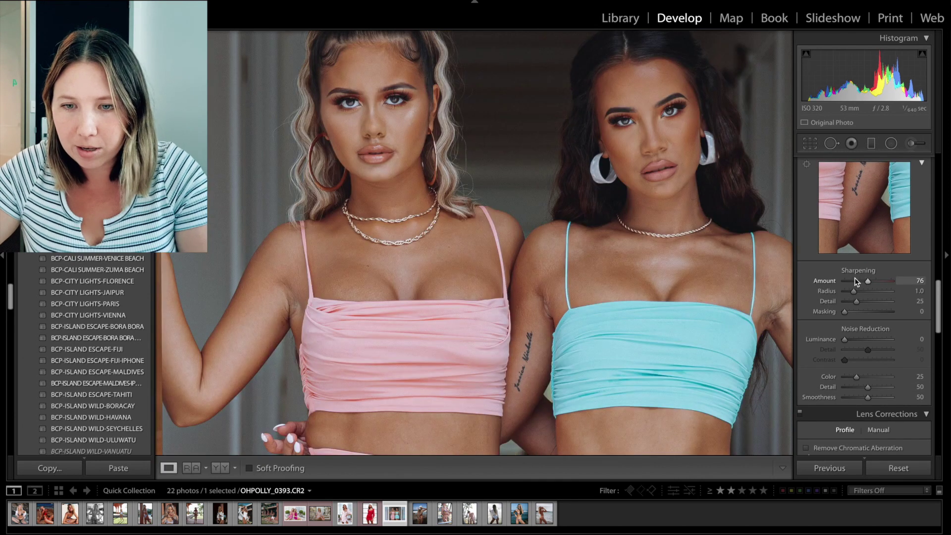
pyautogui.press('z')
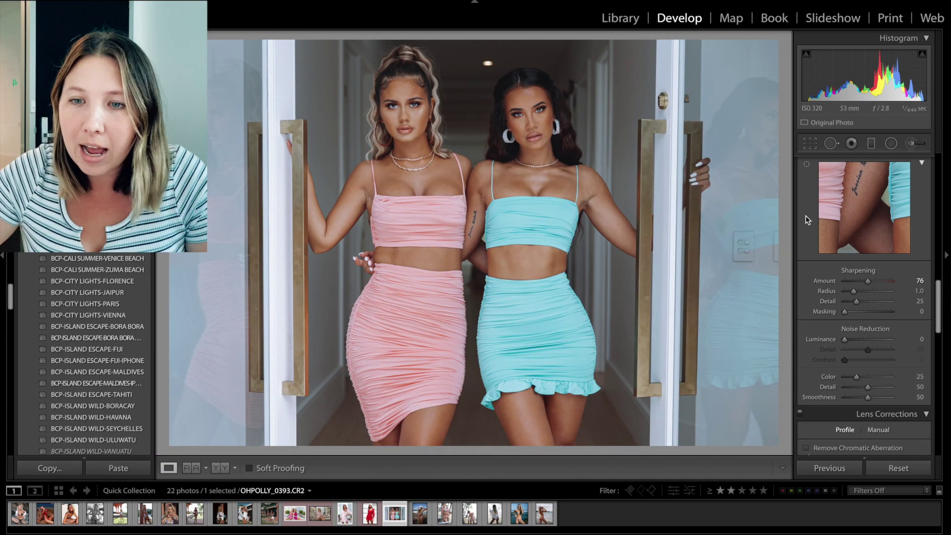
# Step: Set the blue saturation to −39 in the HSL colour adjustments
pyautogui.scroll(10, 869, 252)
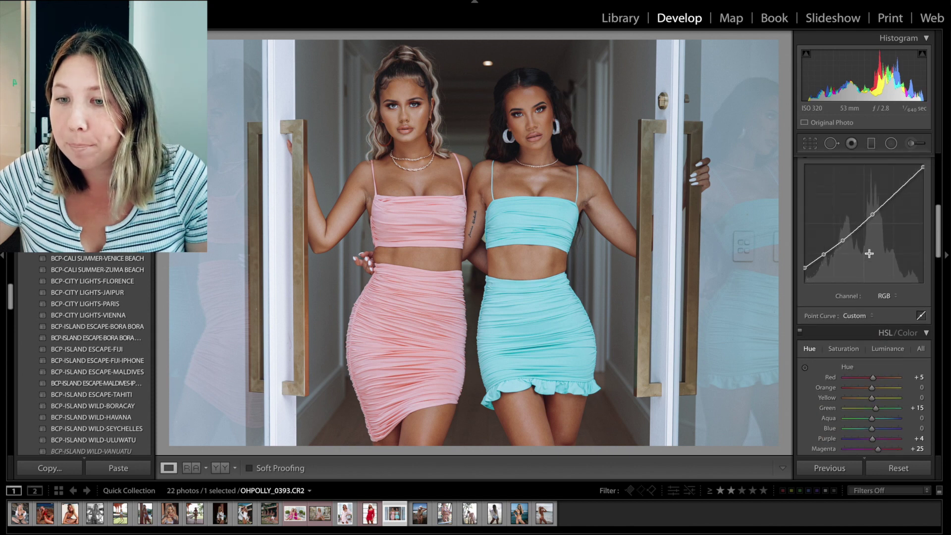
pyautogui.scroll(3, 869, 253)
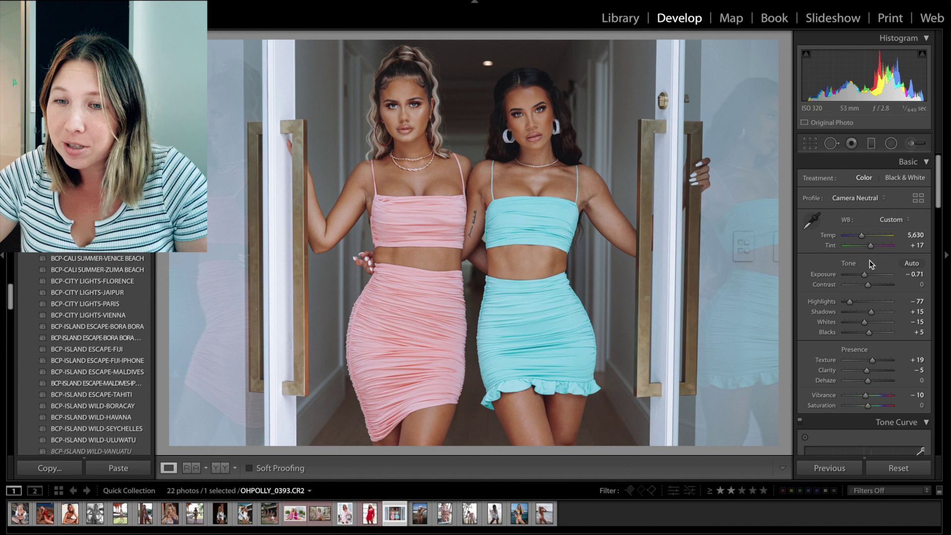
pyautogui.scroll(-7, 869, 255)
pyautogui.scroll(1, 871, 258)
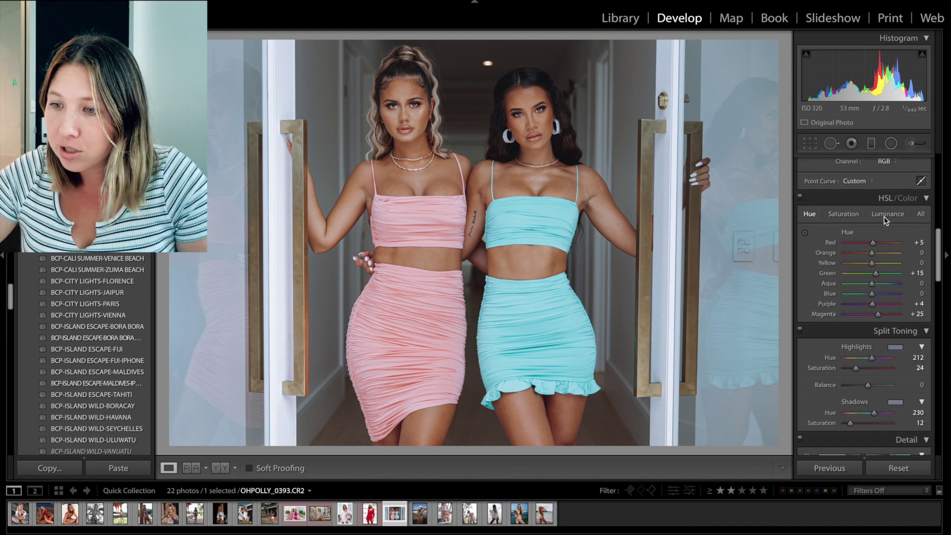
pyautogui.click(887, 215)
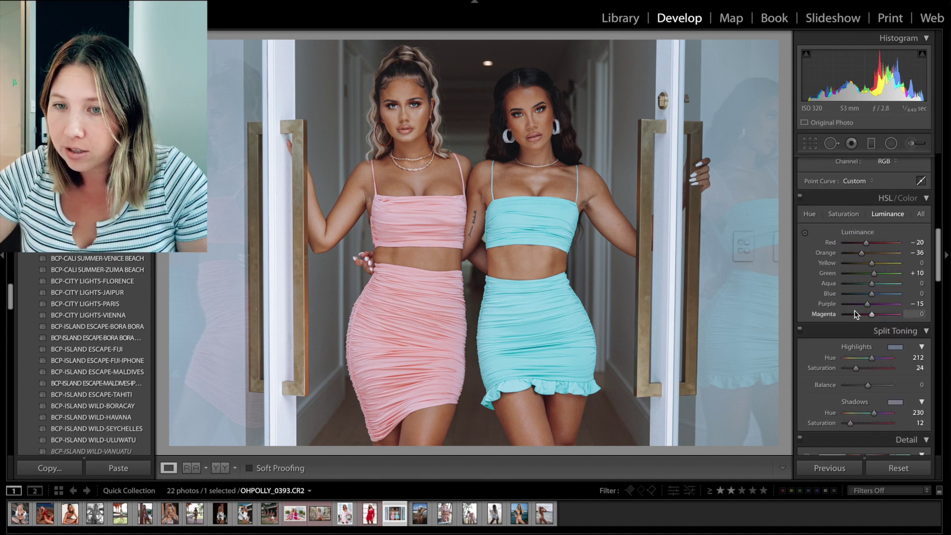
pyautogui.click(844, 213)
pyautogui.moveTo(871, 294)
pyautogui.mouseDown()
pyautogui.moveTo(833, 297)
pyautogui.moveTo(875, 294)
pyautogui.moveTo(863, 292)
pyautogui.mouseUp()
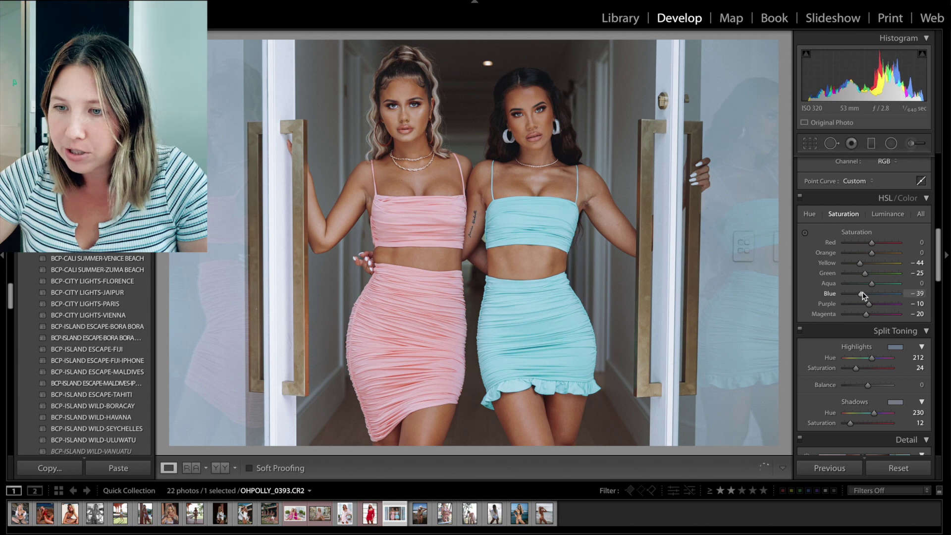
# Step: Set the aqua luminance to −38 and compare the photo with the original
pyautogui.click(887, 213)
pyautogui.moveTo(868, 281); pyautogui.dragTo(861, 283)
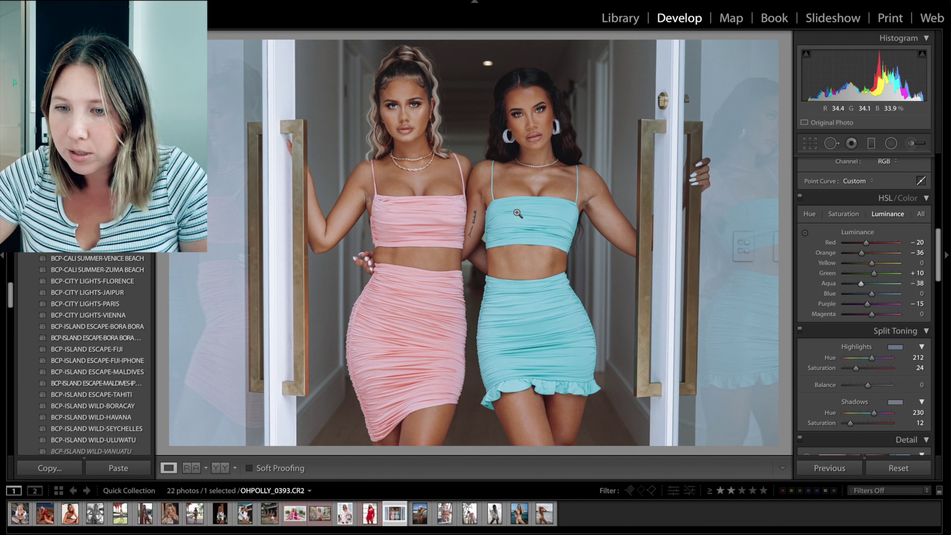
pyautogui.press('\\')
pyautogui.press('\\')
pyautogui.press('\\')
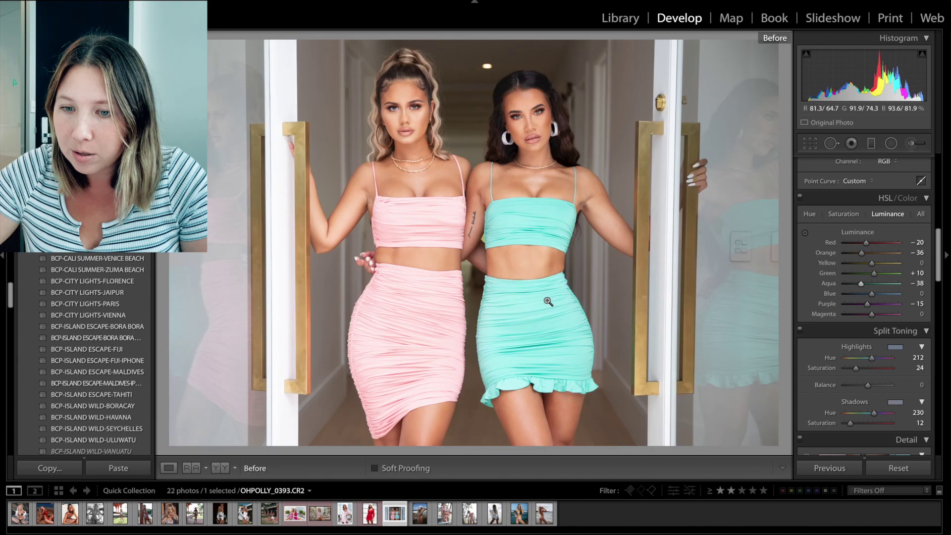
pyautogui.press('\\')
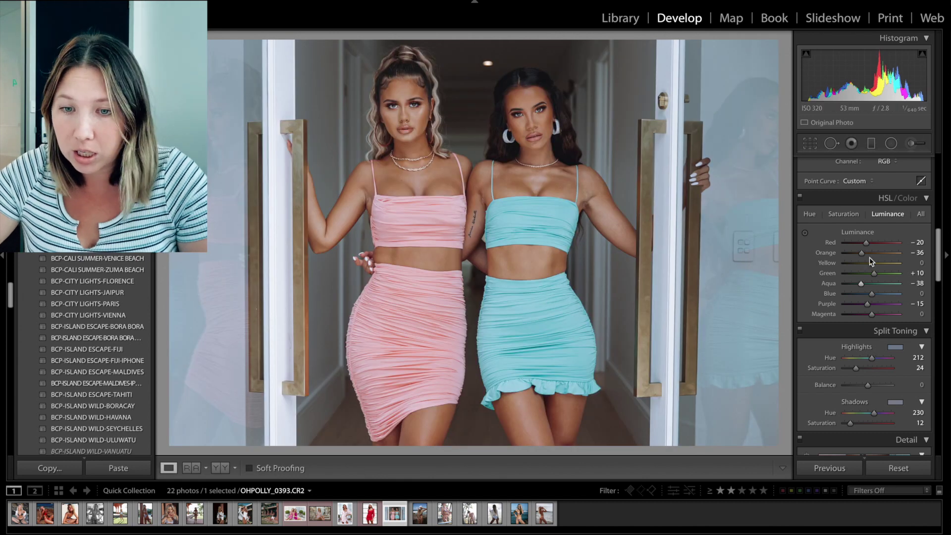
# Step: Set the red luminance to −47 and compare the pink outfit with the original
pyautogui.click(857, 242)
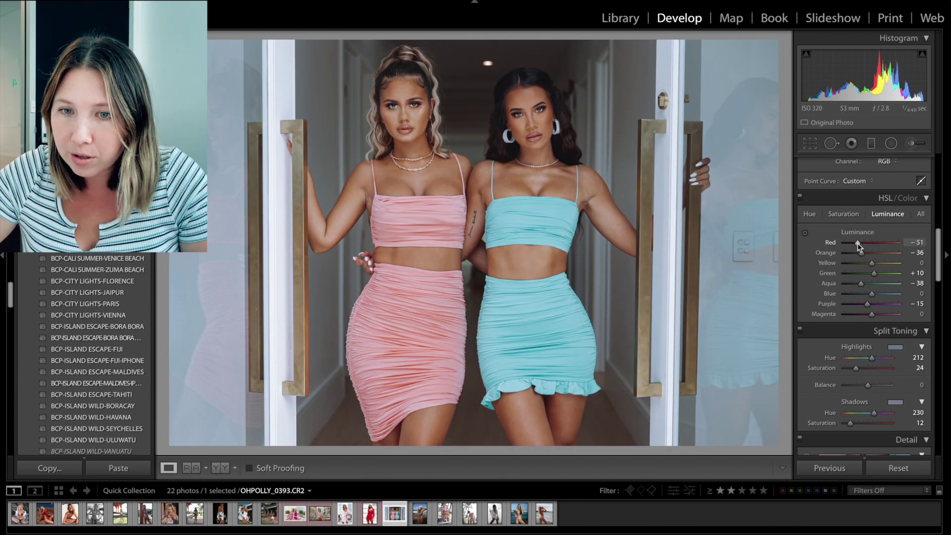
pyautogui.press('\\')
pyautogui.press('\\')
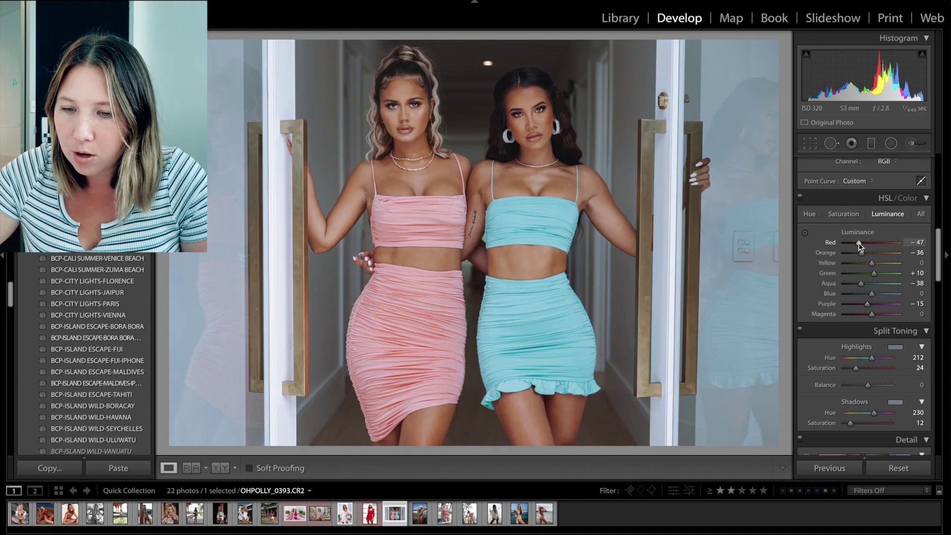
pyautogui.press('\\')
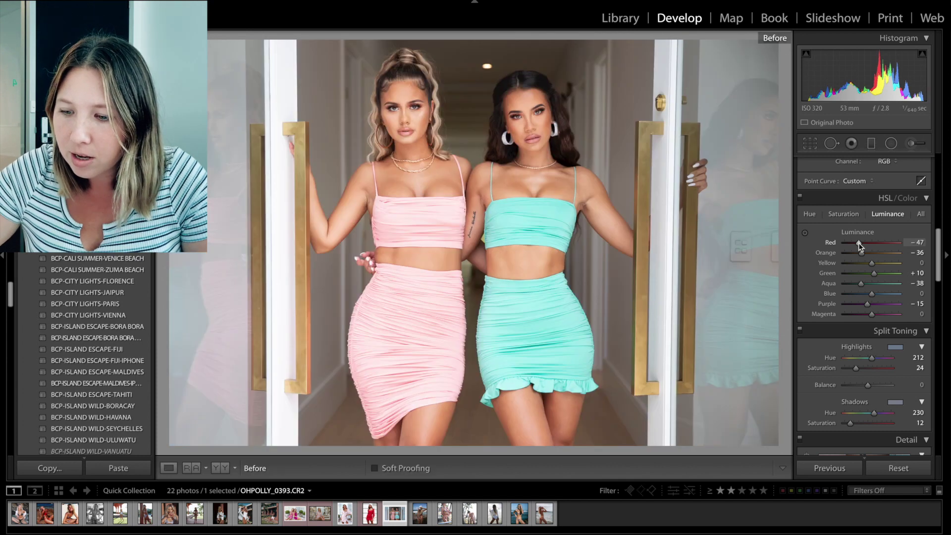
# Step: Set the aqua hue to −34 and the blue hue to −56 to shift the turquoise outfit towards green
pyautogui.click(809, 216)
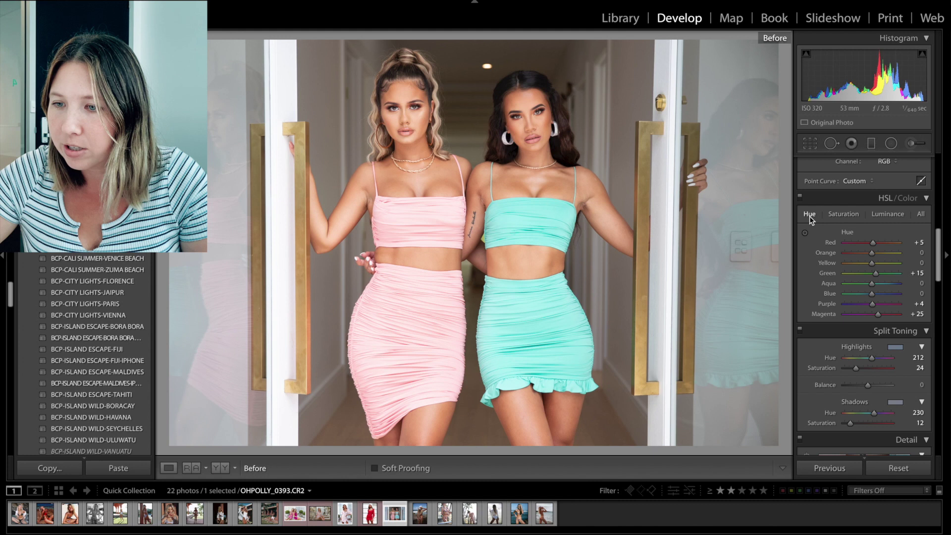
pyautogui.press('\\')
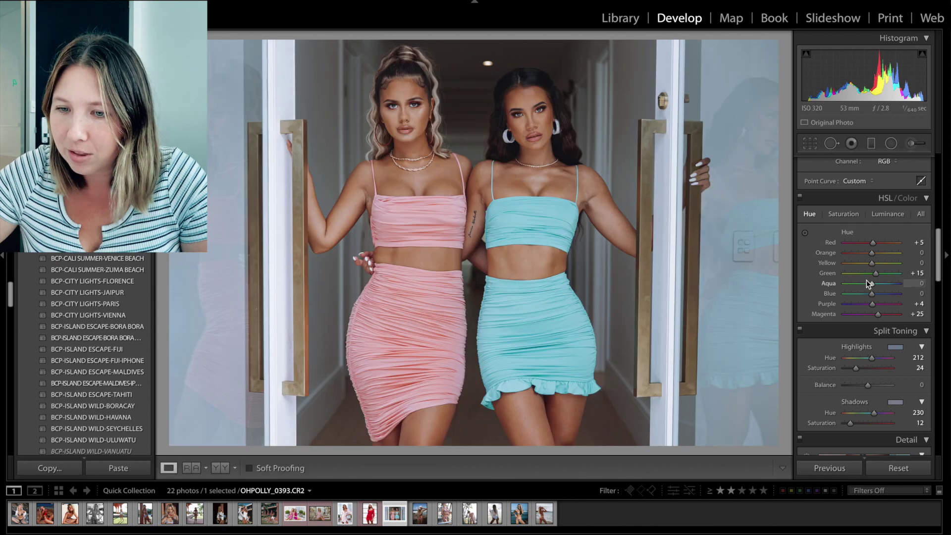
pyautogui.moveTo(867, 282); pyautogui.dragTo(867, 284)
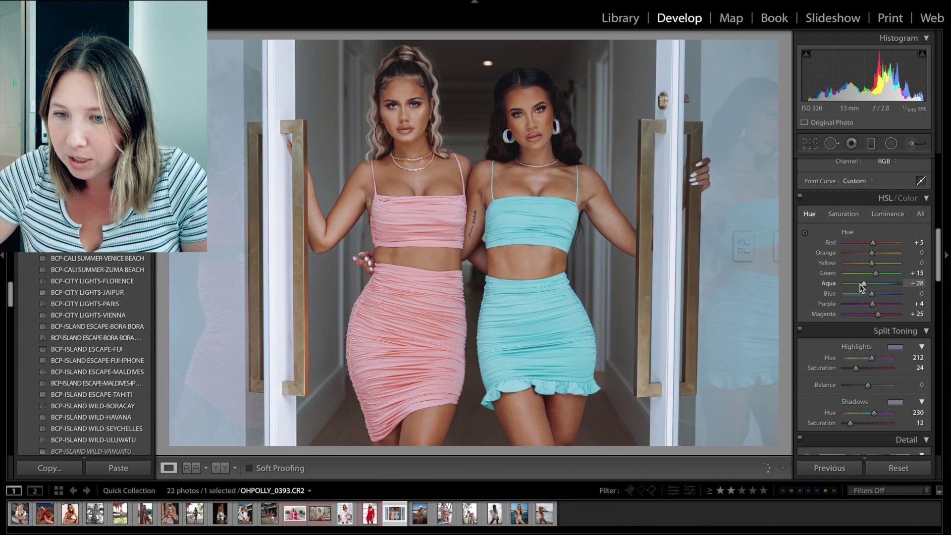
pyautogui.moveTo(860, 285)
pyautogui.mouseDown()
pyautogui.moveTo(869, 294)
pyautogui.moveTo(858, 295)
pyautogui.mouseUp()
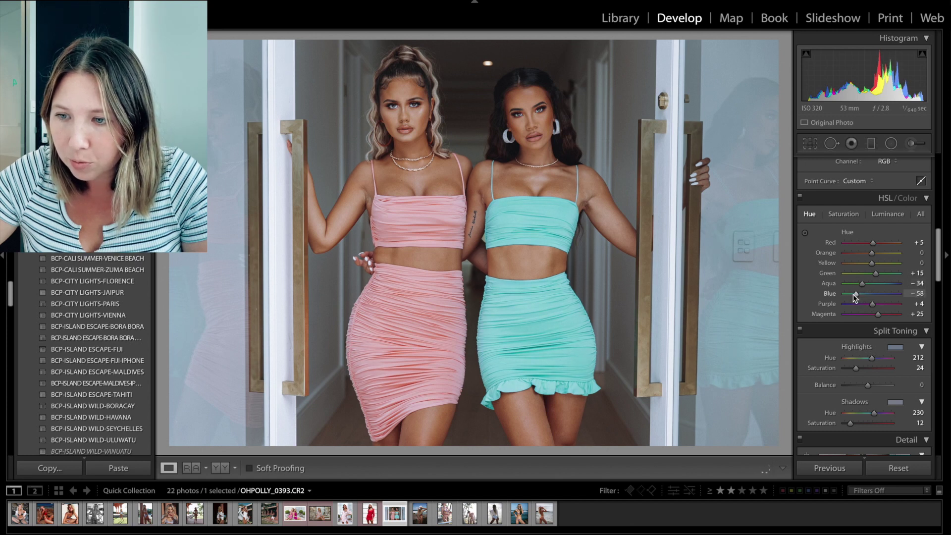
# Step: Compare the edited outfit colours with the original photo several times
pyautogui.press('\\')
pyautogui.press('\\')
pyautogui.press('\\')
pyautogui.press('\\')
pyautogui.press('\\')
pyautogui.press('\\')
pyautogui.press('\\')
pyautogui.press('\\')
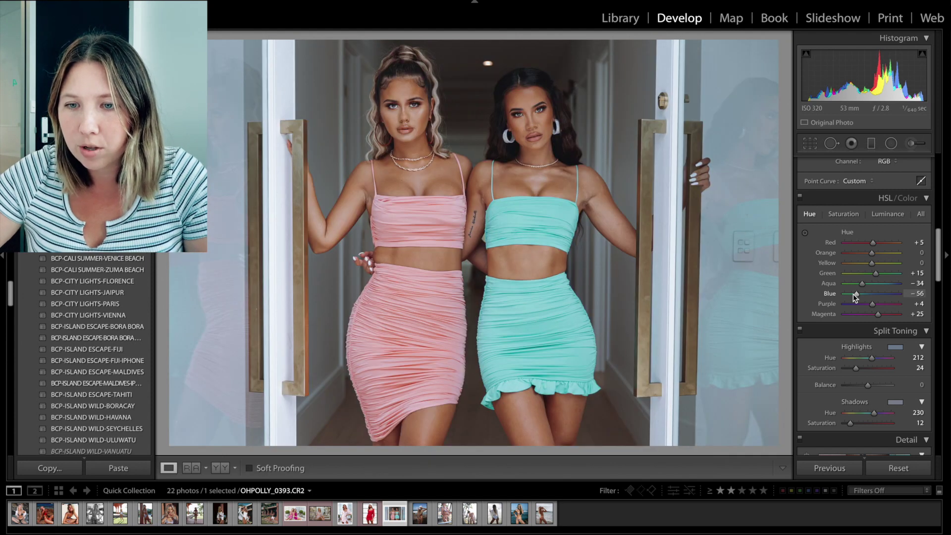
pyautogui.press('\\')
pyautogui.press('\\')
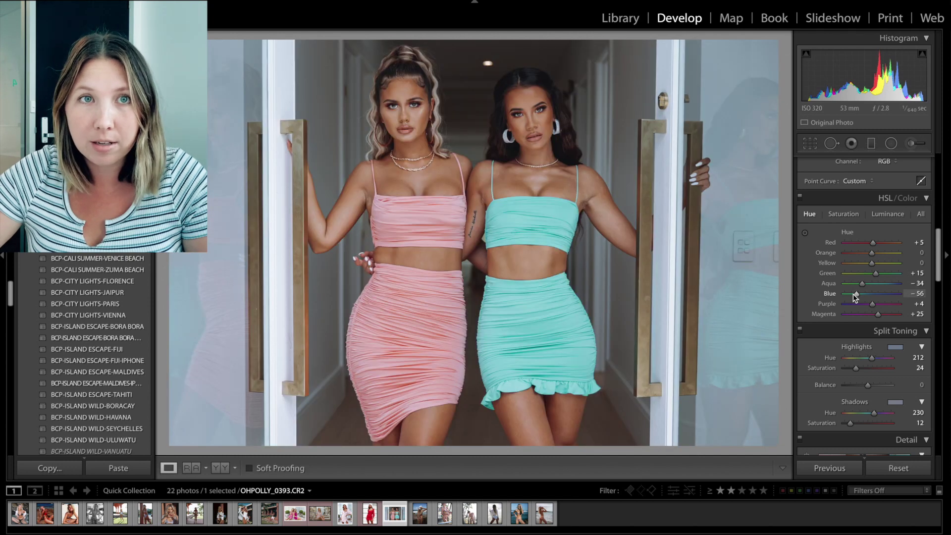
# Step: Set the exposure to −0.51 and the contrast to +4
pyautogui.press('=')
pyautogui.press('=')
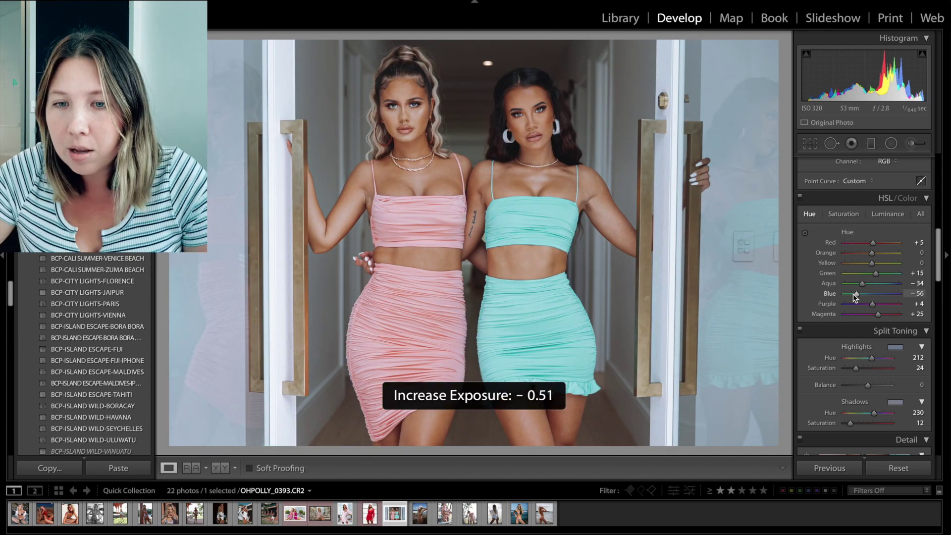
pyautogui.scroll(10, 864, 287)
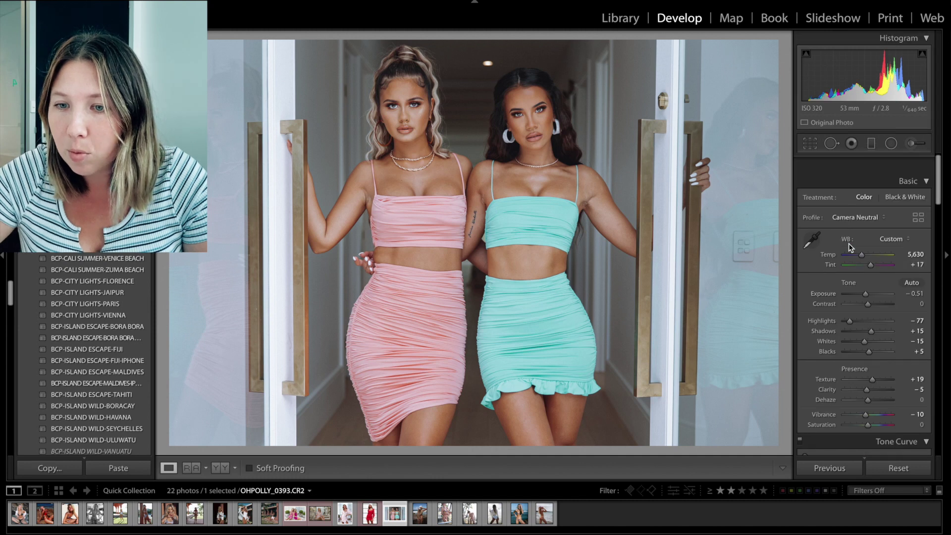
pyautogui.scroll(-1, 873, 278)
pyautogui.moveTo(905, 288); pyautogui.dragTo(908, 287)
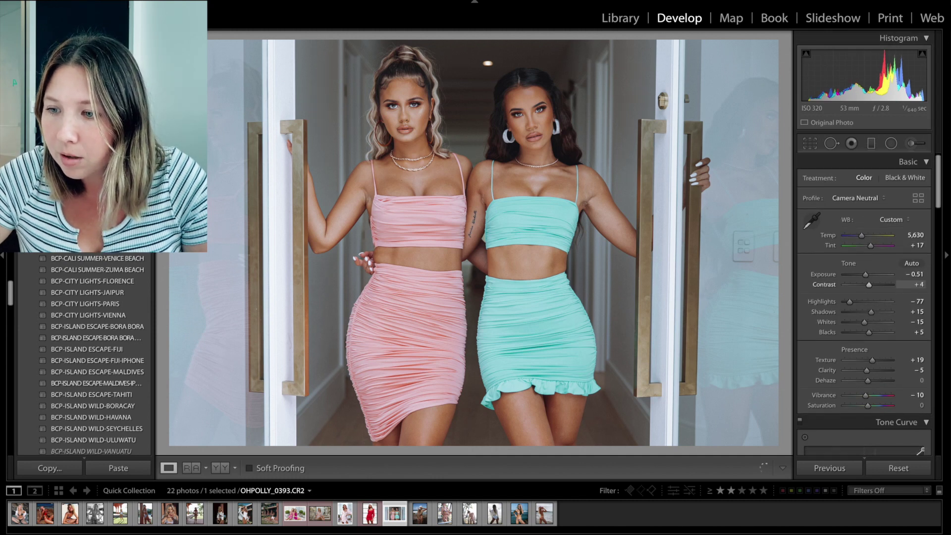
# Step: Add a graduated filter down almost the full height of the photo and set its exposure to 0.30
pyautogui.click(871, 143)
pyautogui.moveTo(497, 33); pyautogui.dragTo(489, 385)
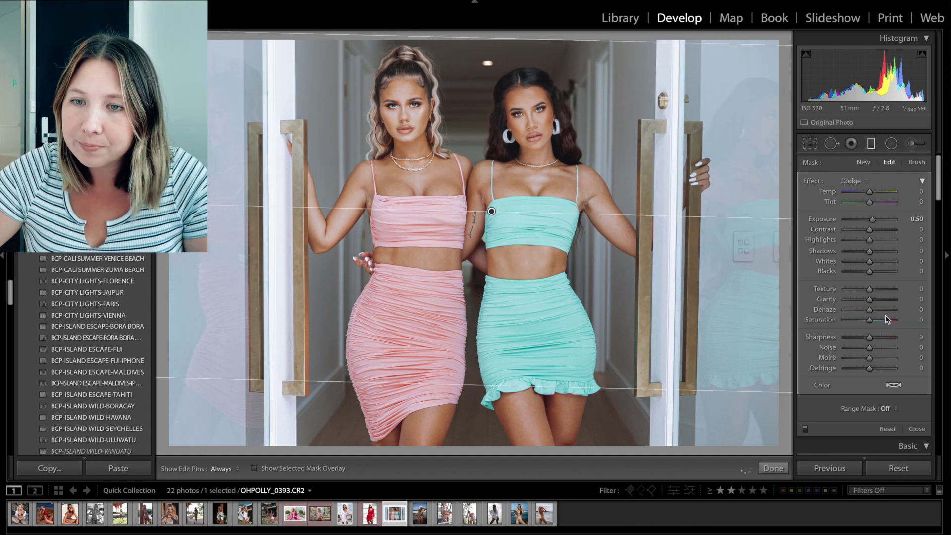
pyautogui.click(910, 219)
pyautogui.write('0.3')
pyautogui.press('Return')
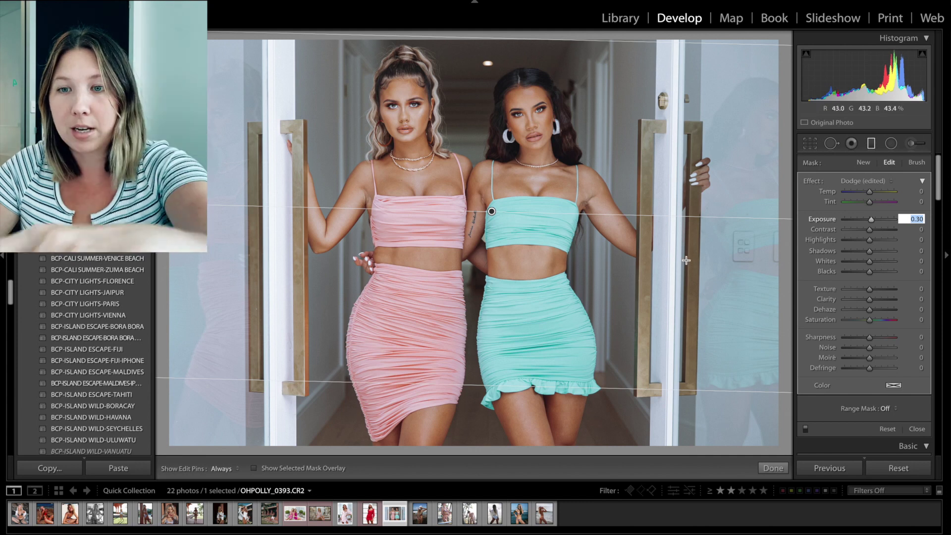
pyautogui.click(917, 429)
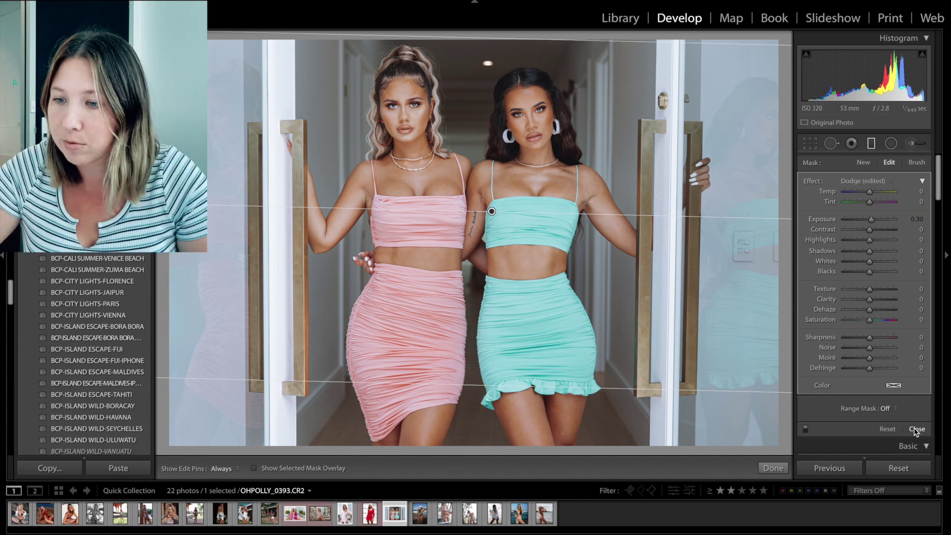
# Step: Set the overall exposure to −0.71 and compare the two-women photo with its original
pyautogui.click(914, 274)
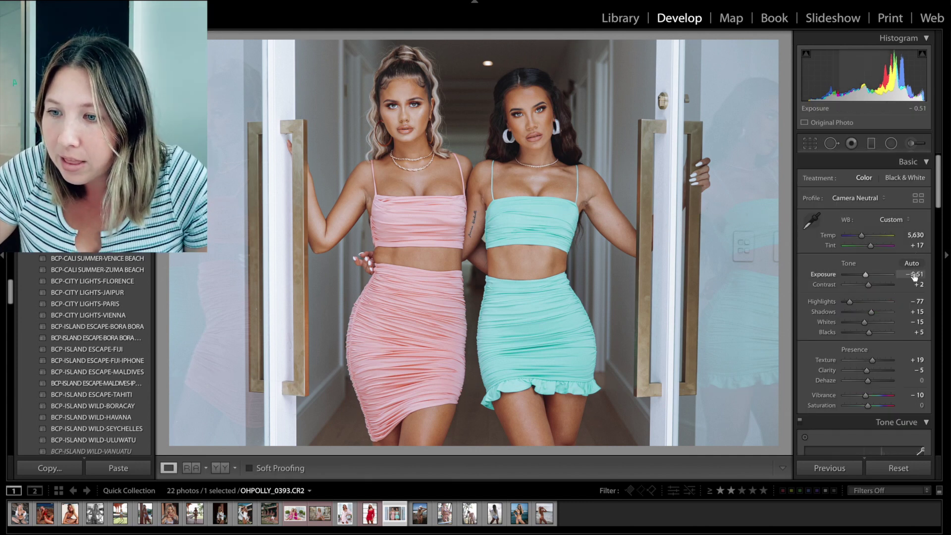
pyautogui.press('Down')
pyautogui.press('Down')
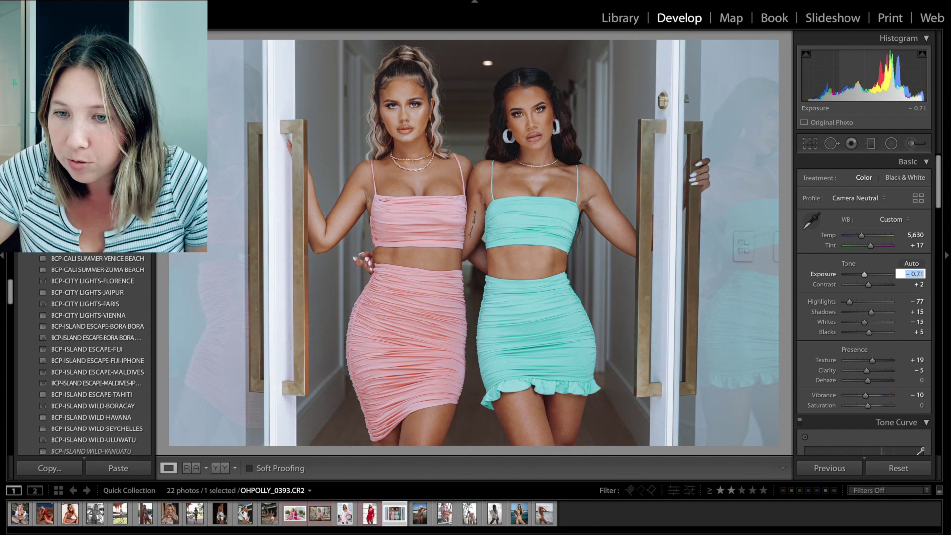
pyautogui.press('\\')
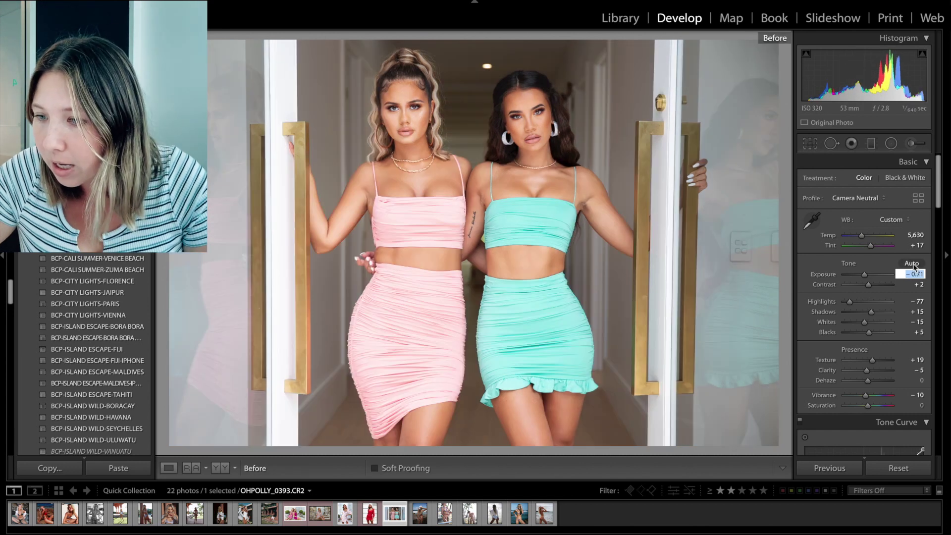
pyautogui.press('\\')
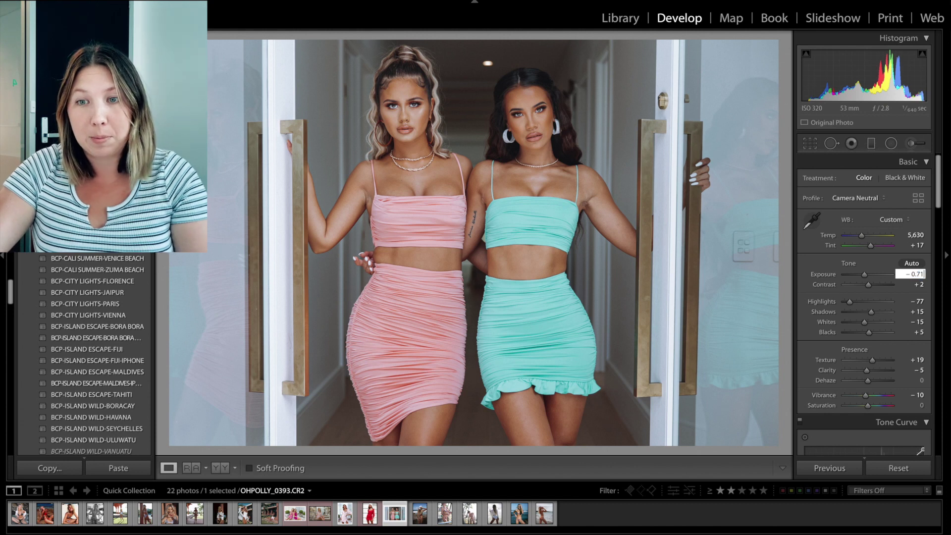
# Step: Open the bikini photo A03I5332 and crop it tighter in its original aspect, trimming the face at the top and the railing below
pyautogui.click(421, 514)
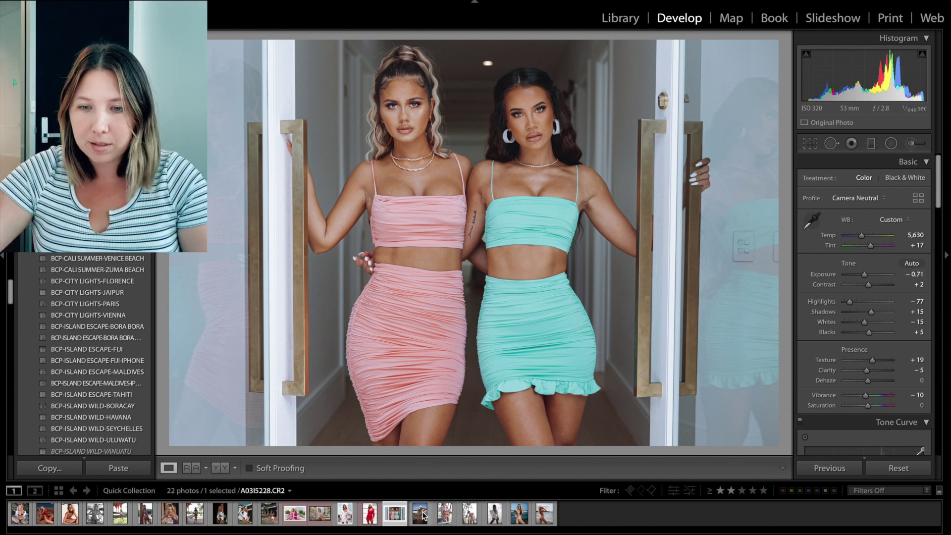
pyautogui.click(423, 514)
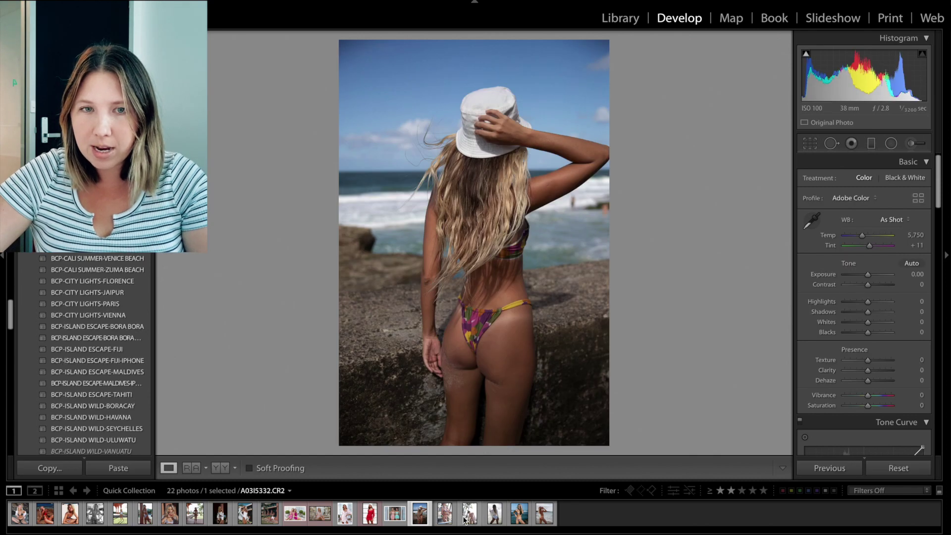
pyautogui.click(445, 514)
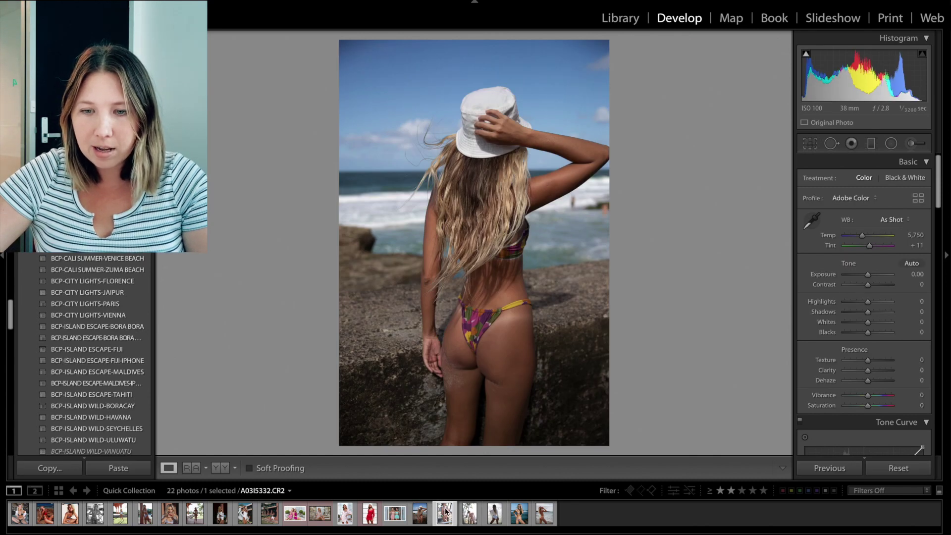
pyautogui.click(810, 143)
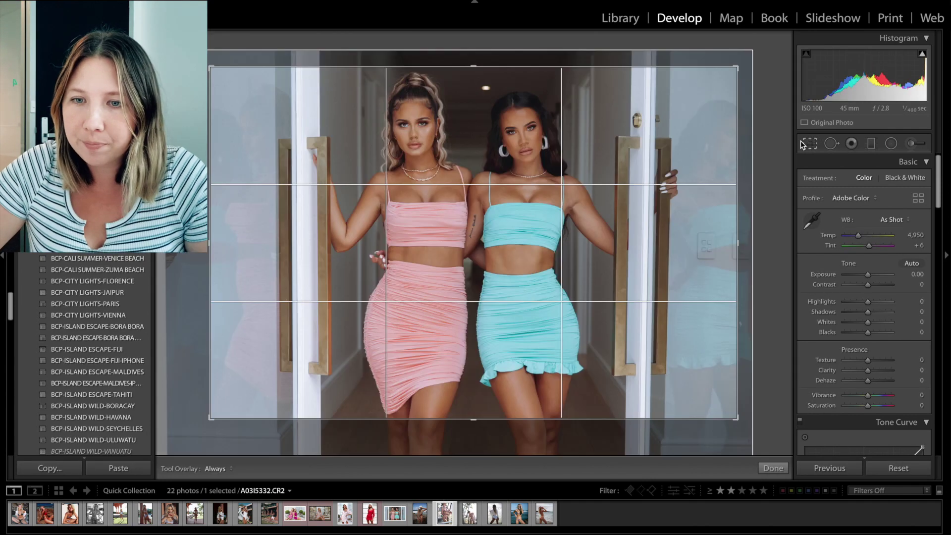
pyautogui.moveTo(545, 42); pyautogui.dragTo(545, 72)
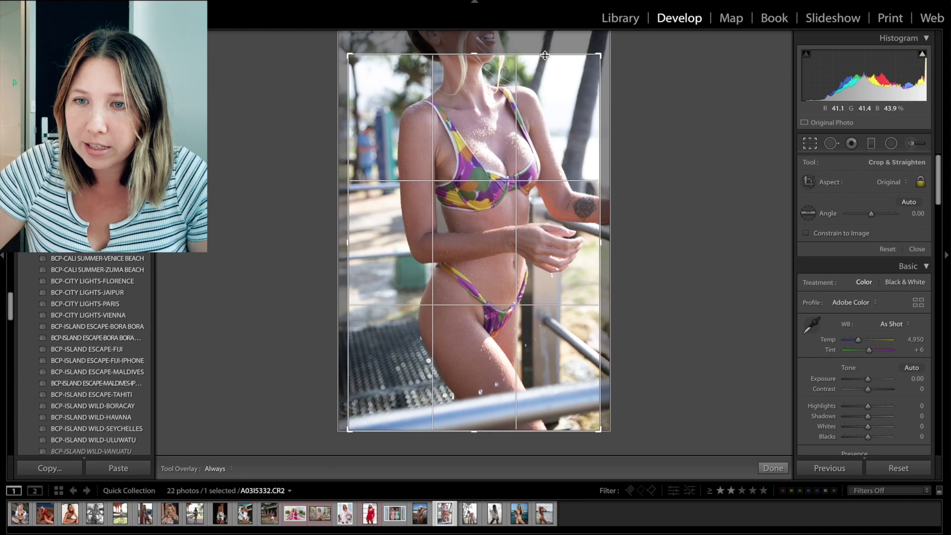
pyautogui.moveTo(543, 424); pyautogui.dragTo(539, 386)
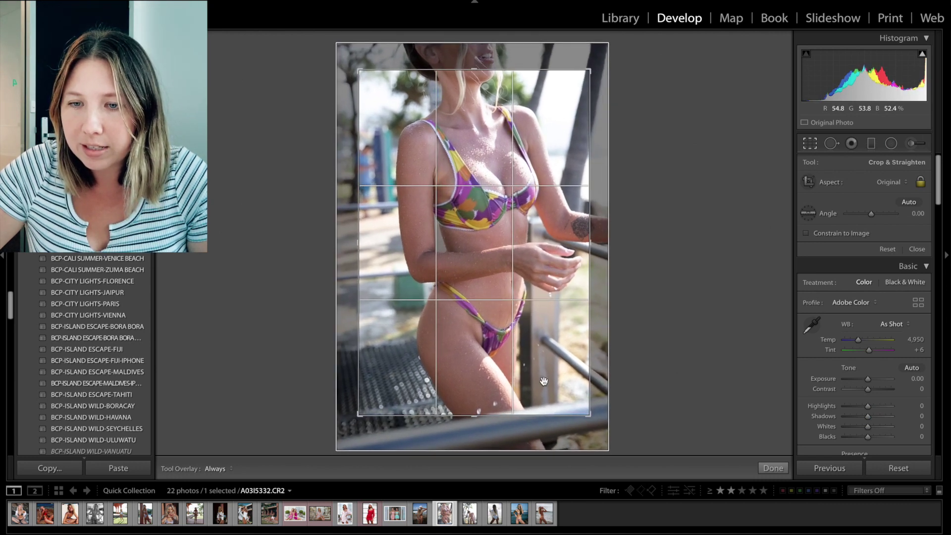
pyautogui.press('Return')
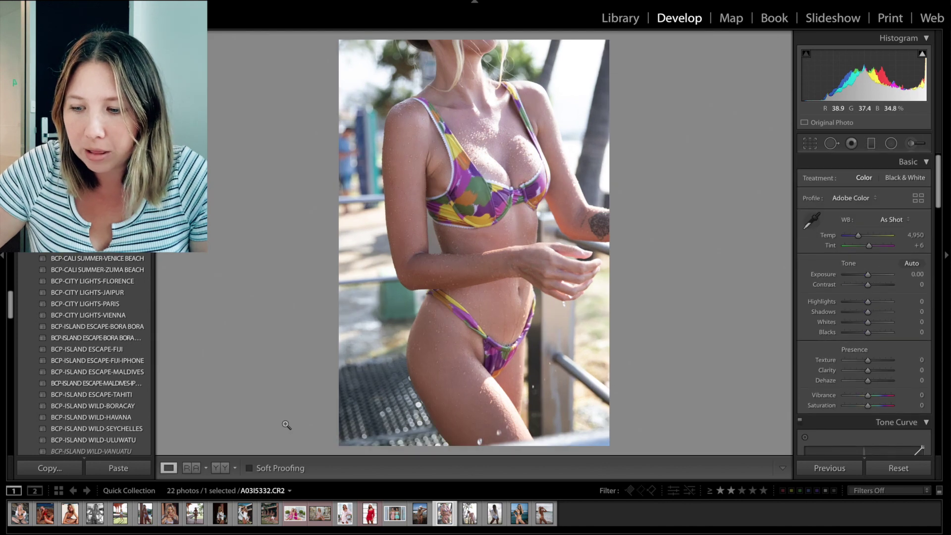
# Step: Apply the BCP-Island Escape-Bora Bora preset, set the exposure to −1.00, and review the photo against the original and in full screen
pyautogui.rightClick(123, 328)
pyautogui.click(102, 328)
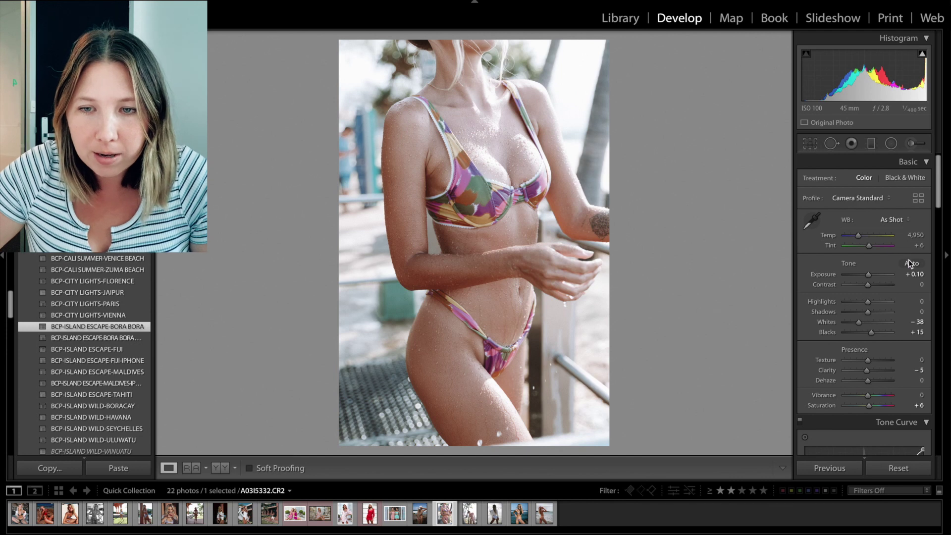
pyautogui.moveTo(912, 274); pyautogui.dragTo(872, 273)
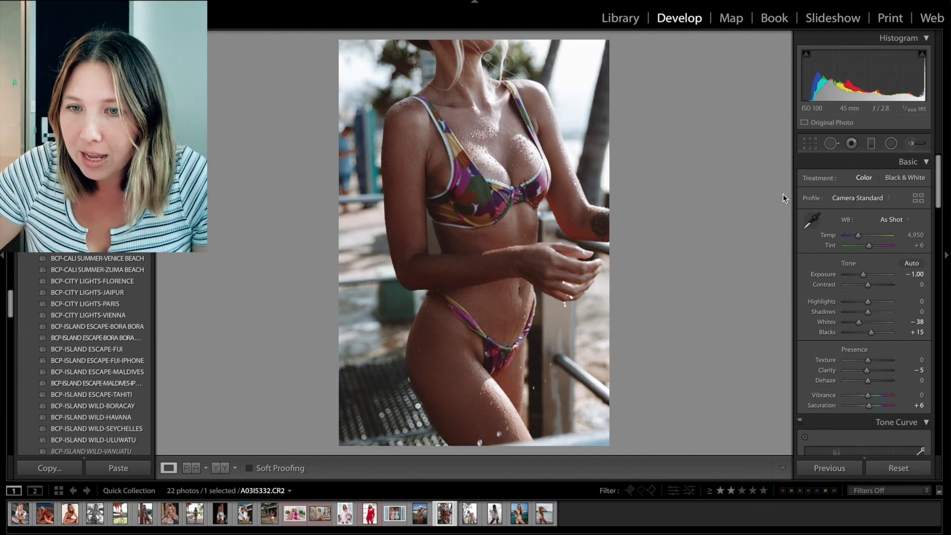
pyautogui.press('\\')
pyautogui.press('\\')
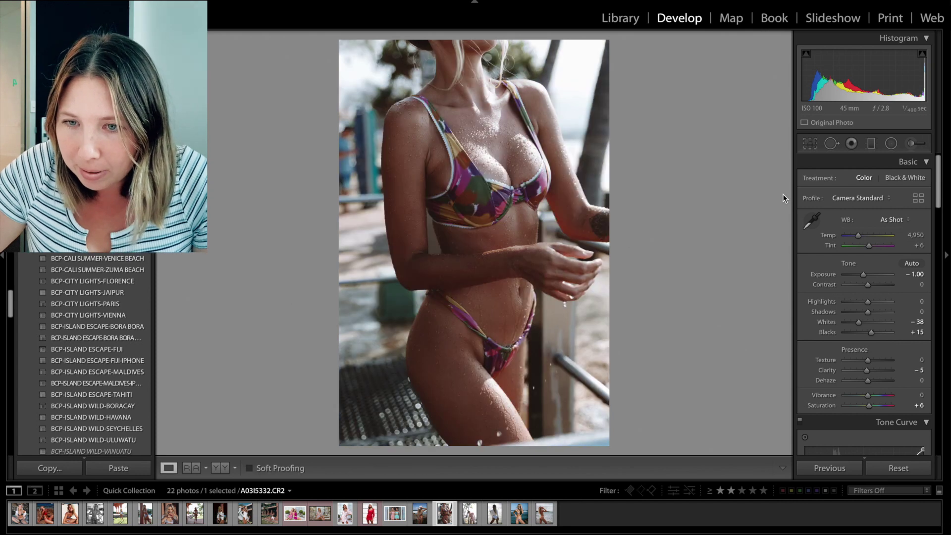
pyautogui.press('f')
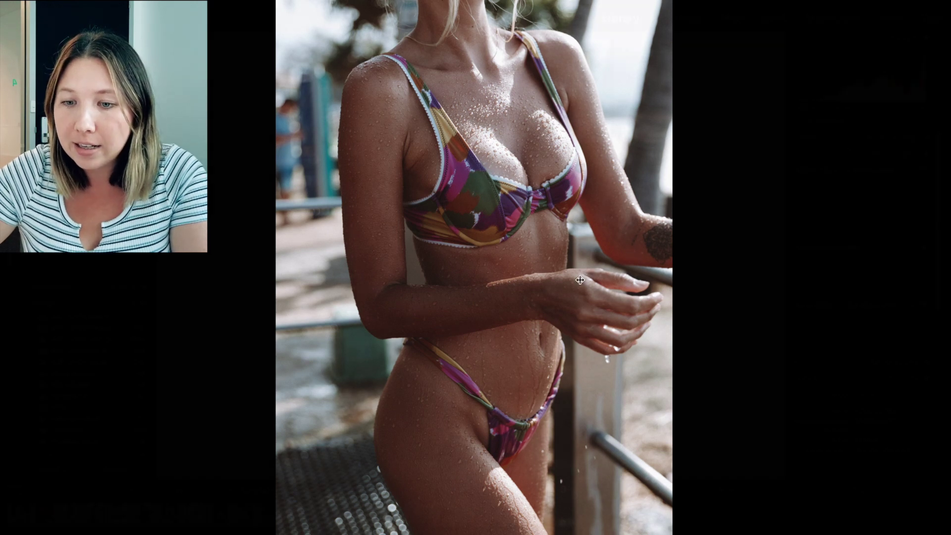
pyautogui.press('Escape')
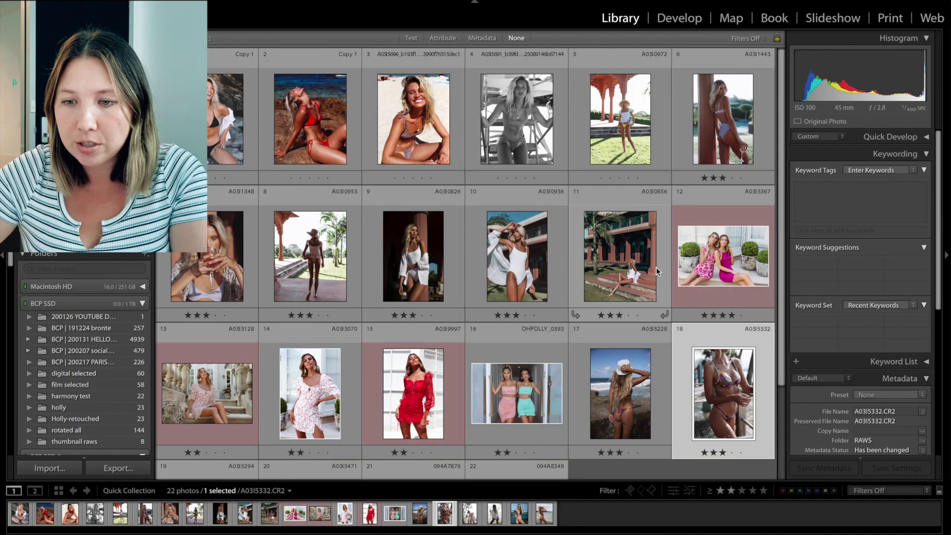
pyautogui.press('d')
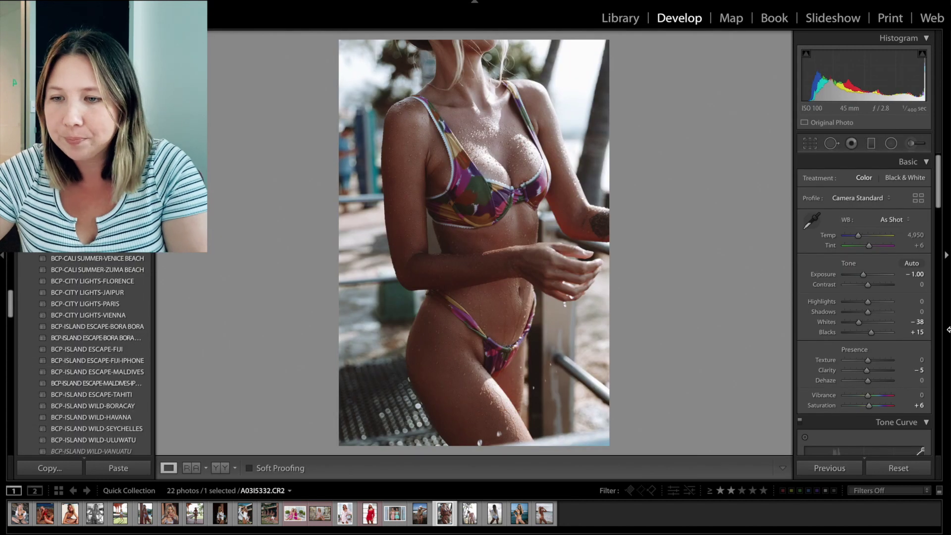
# Step: Warm the white balance temperature to 5,776 and compare the bikini photo with its original
pyautogui.moveTo(912, 235)
pyautogui.mouseDown()
pyautogui.moveTo(921, 235)
pyautogui.moveTo(910, 234)
pyautogui.mouseUp()
pyautogui.press('\\')
pyautogui.press('\\')
pyautogui.press('\\')
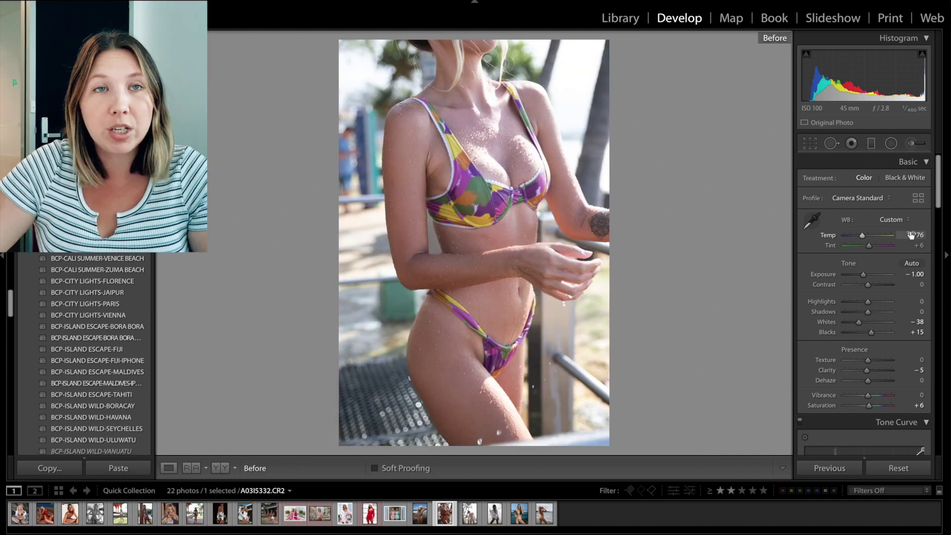
pyautogui.press('\\')
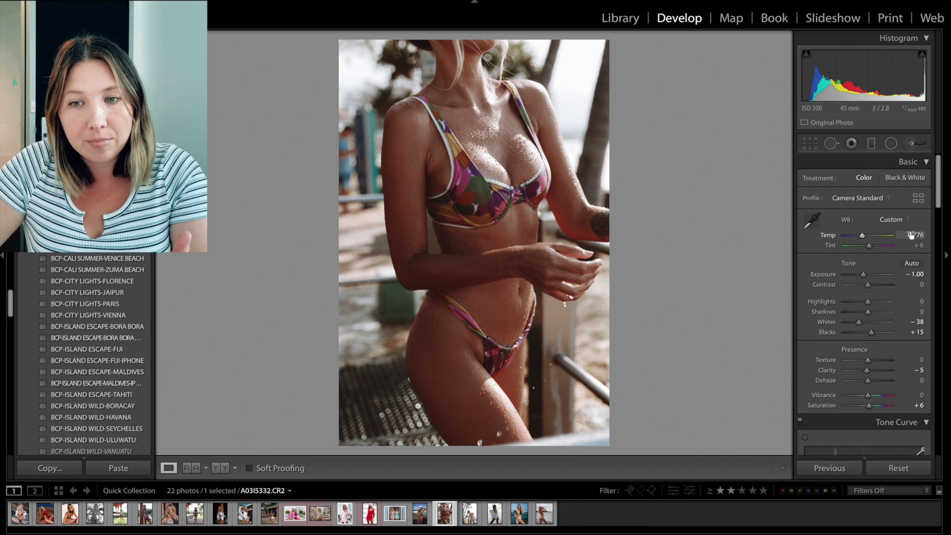
# Step: Copy the previous photo's settings onto the next photo, A03I5294, and reposition its crop around the woman
pyautogui.press('Right')
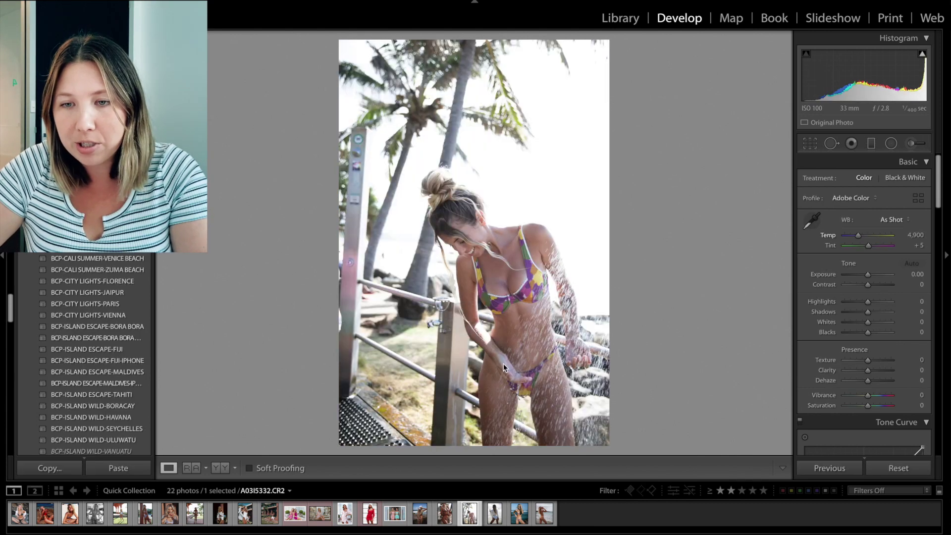
pyautogui.click(842, 471)
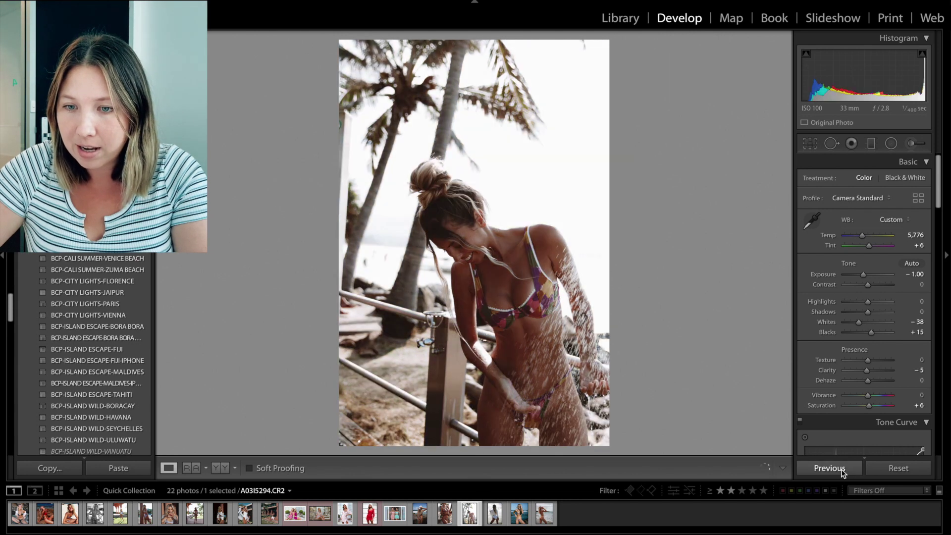
pyautogui.click(817, 145)
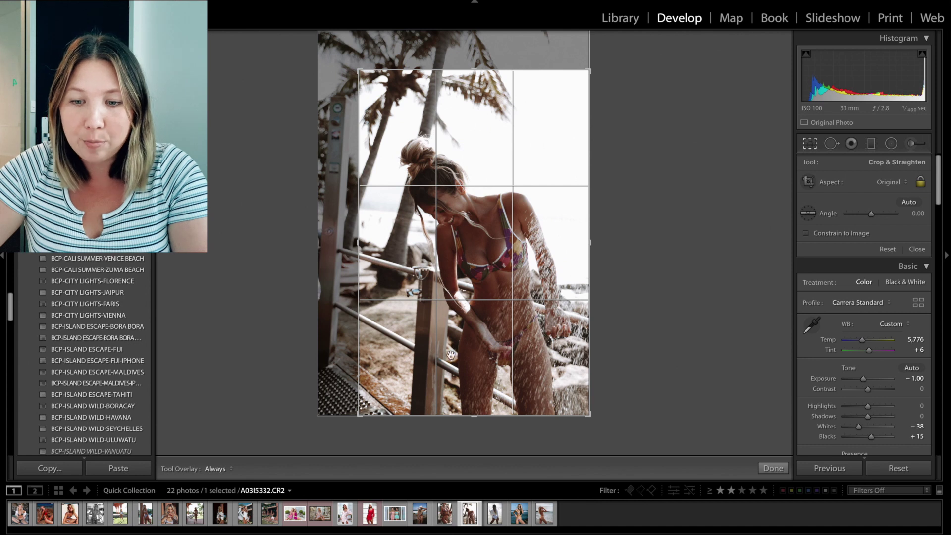
pyautogui.press('Return')
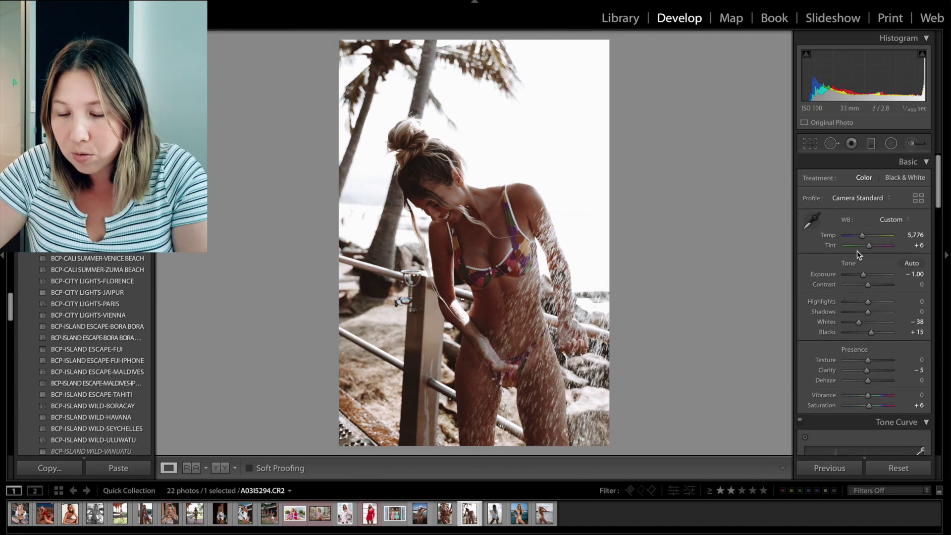
# Step: Set the exposure to −0.70 and the shadows to +16 on the water-splash photo
pyautogui.click(915, 276)
pyautogui.press('Up')
pyautogui.press('Up')
pyautogui.press('Up')
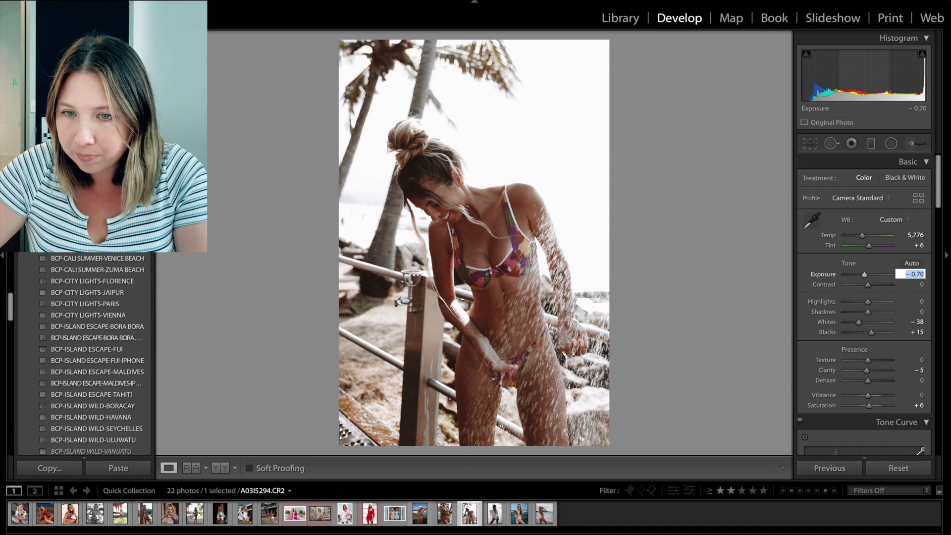
pyautogui.click(875, 311)
pyautogui.moveTo(875, 311); pyautogui.dragTo(872, 316)
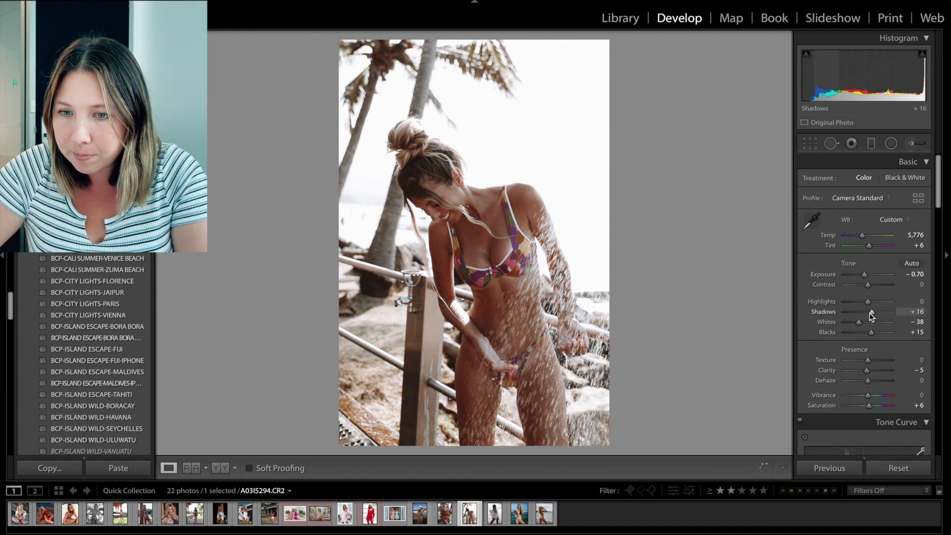
# Step: Compare the two edited bikini photos, A03I5332 and A03I5294, side by side
pyautogui.press('Left')
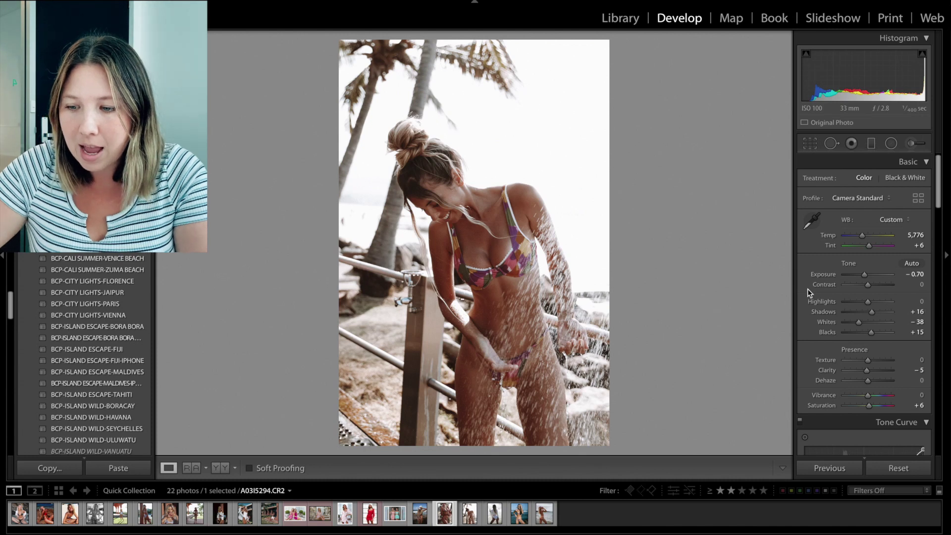
pyautogui.keyDown('ctrl'); pyautogui.click(469, 520); pyautogui.keyUp('ctrl')
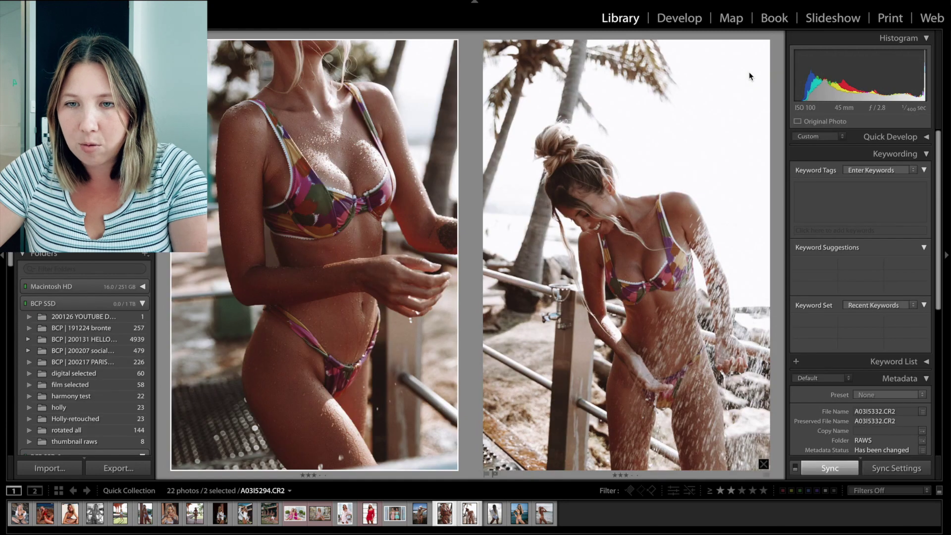
pyautogui.press('n')
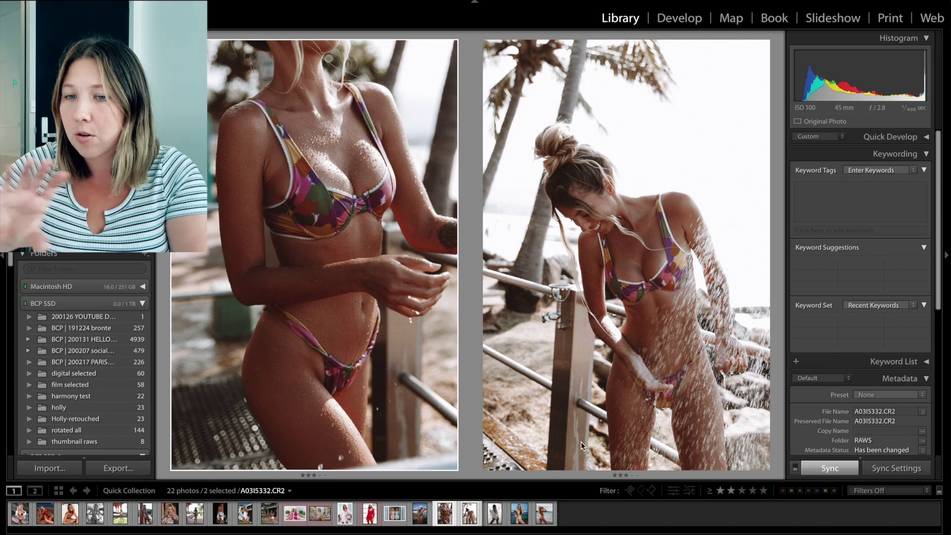
pyautogui.press('g')
# Step: Open the white swimsuit photo A03I5471 for developing and apply the BCP-Island Escape-Bora Bora preset
pyautogui.click(496, 515)
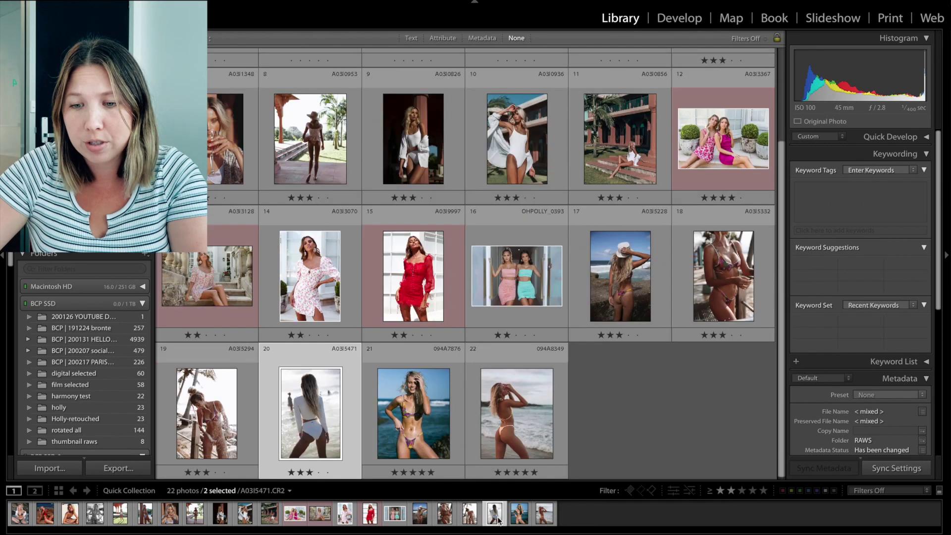
pyautogui.press('d')
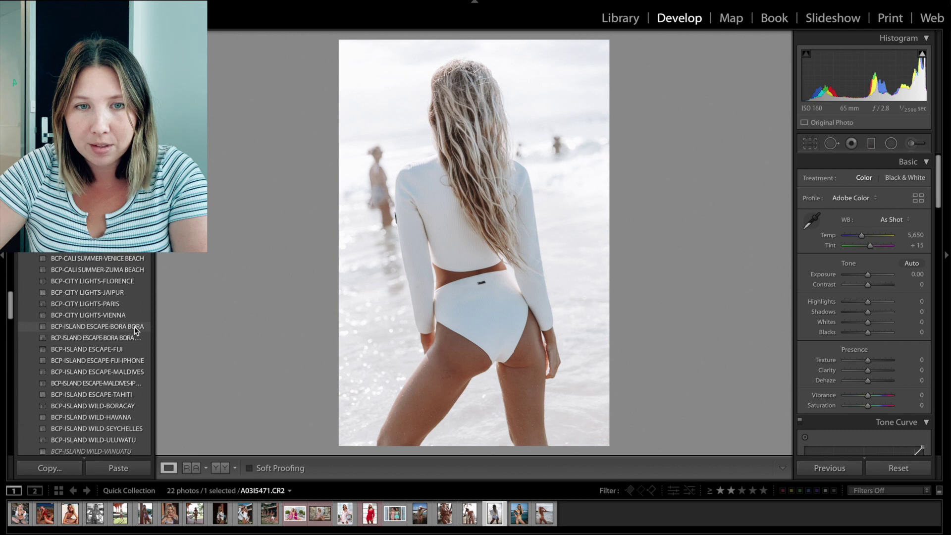
pyautogui.click(135, 326)
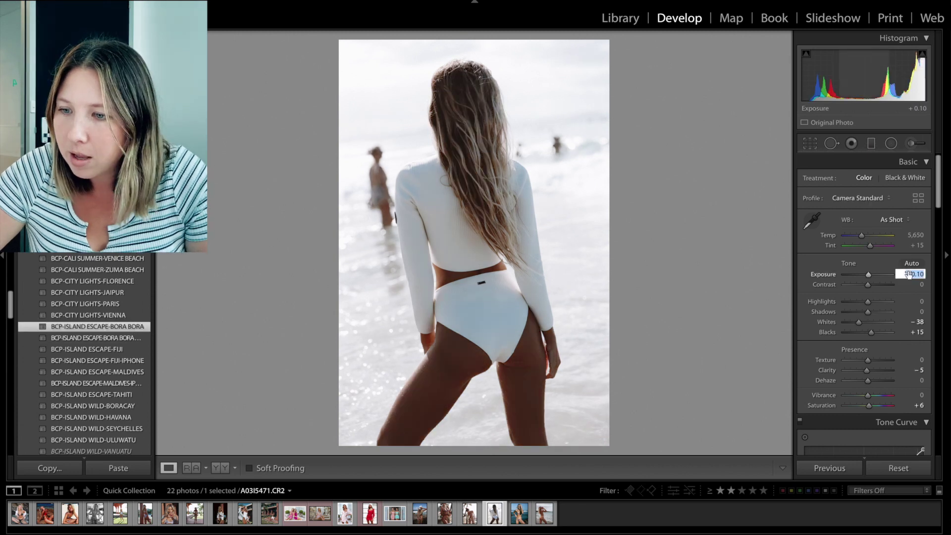
# Step: Set the exposure to +0.30 and the shadows to +21 on the white swimsuit photo
pyautogui.write('0.3')
pyautogui.press('Return')
pyautogui.moveTo(868, 311); pyautogui.dragTo(873, 312)
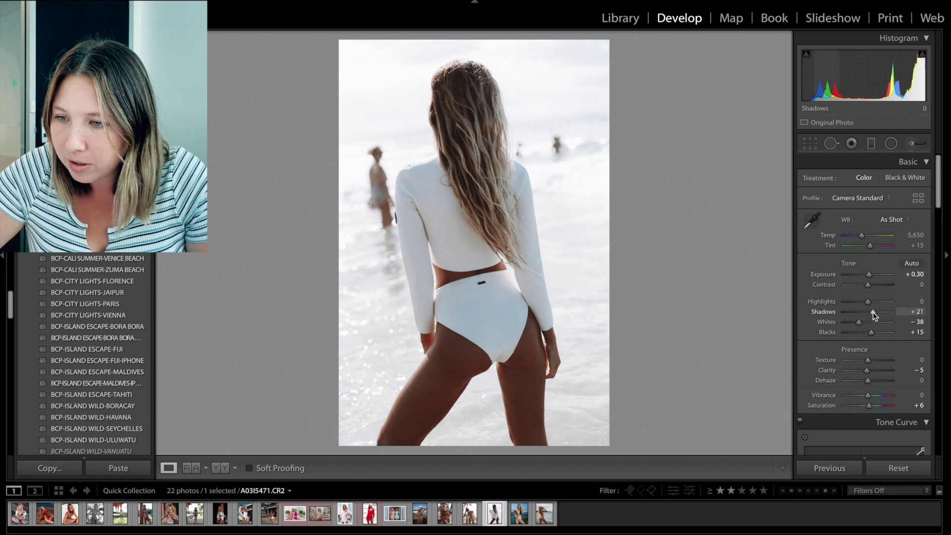
# Step: Set the shadows to +2 and the white balance temperature to 5,652 on the white swimsuit photo
pyautogui.moveTo(872, 312); pyautogui.dragTo(868, 312)
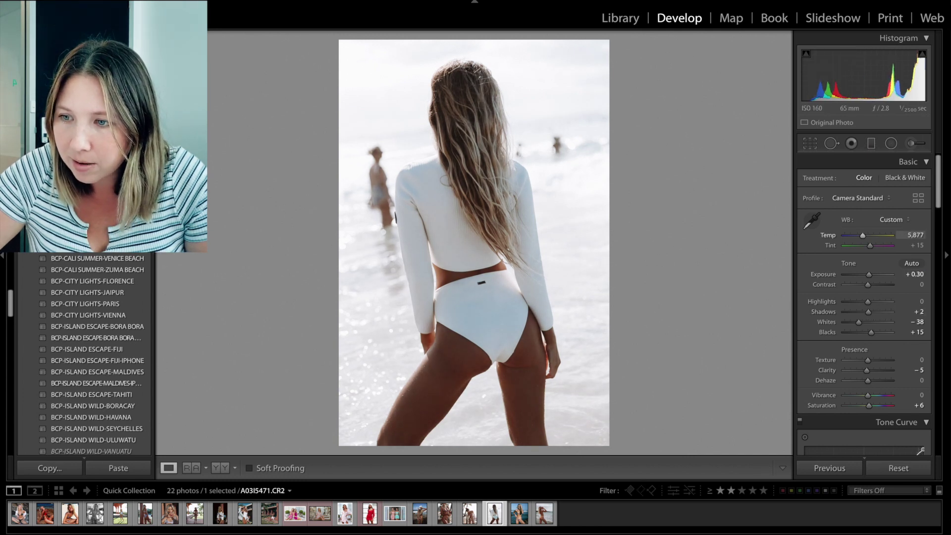
pyautogui.moveTo(916, 235); pyautogui.dragTo(914, 235)
# Step: Straighten the white swimsuit photo to an angle of 4.02 and compare it with its unedited version
pyautogui.click(810, 143)
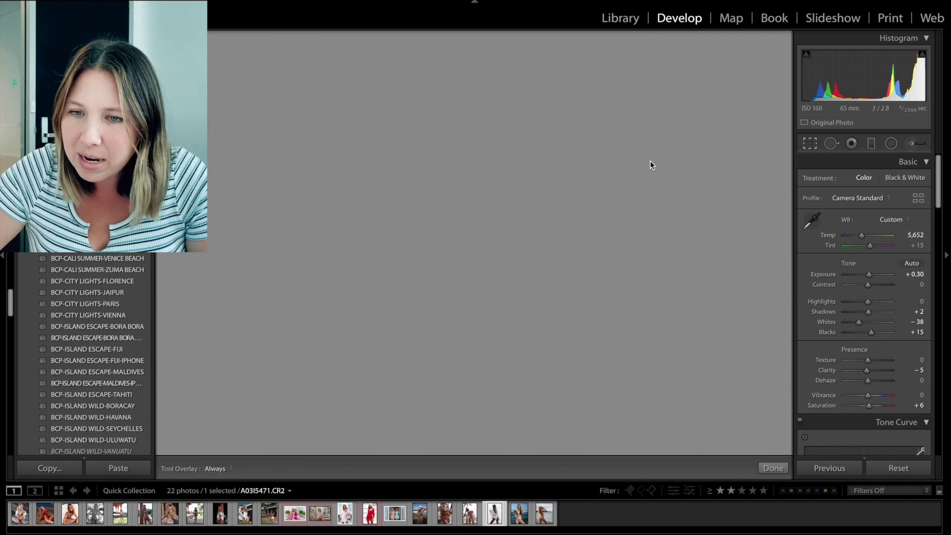
pyautogui.moveTo(650, 151); pyautogui.dragTo(661, 159)
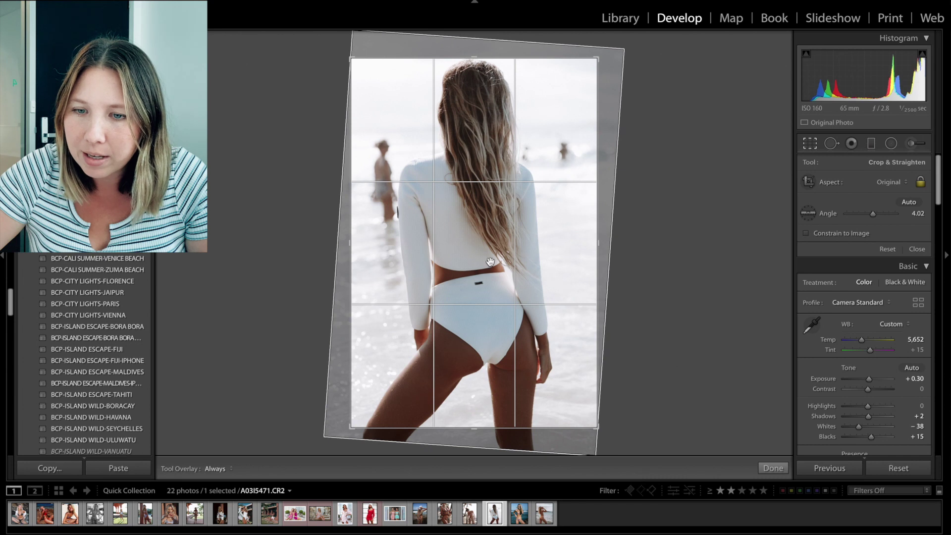
pyautogui.press('Return')
pyautogui.press('\\')
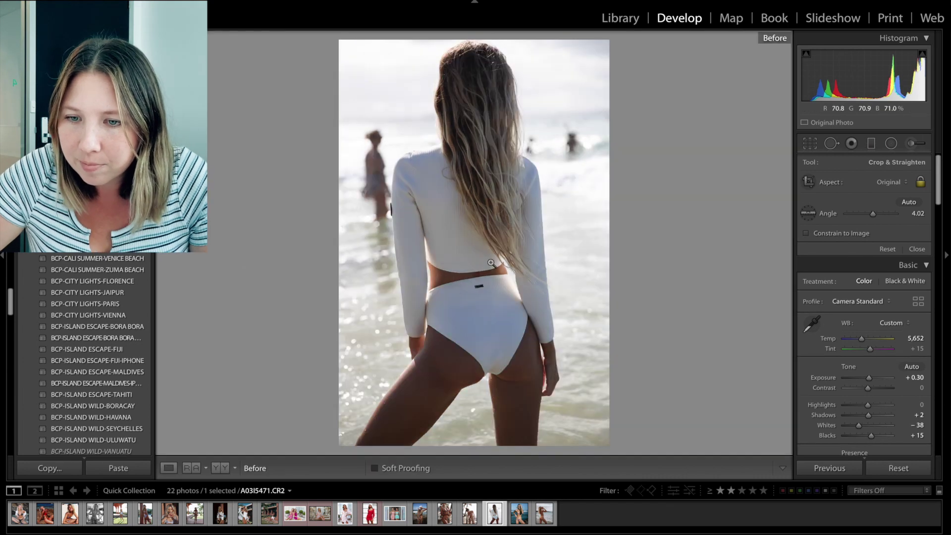
pyautogui.press('\\')
pyautogui.press('\\')
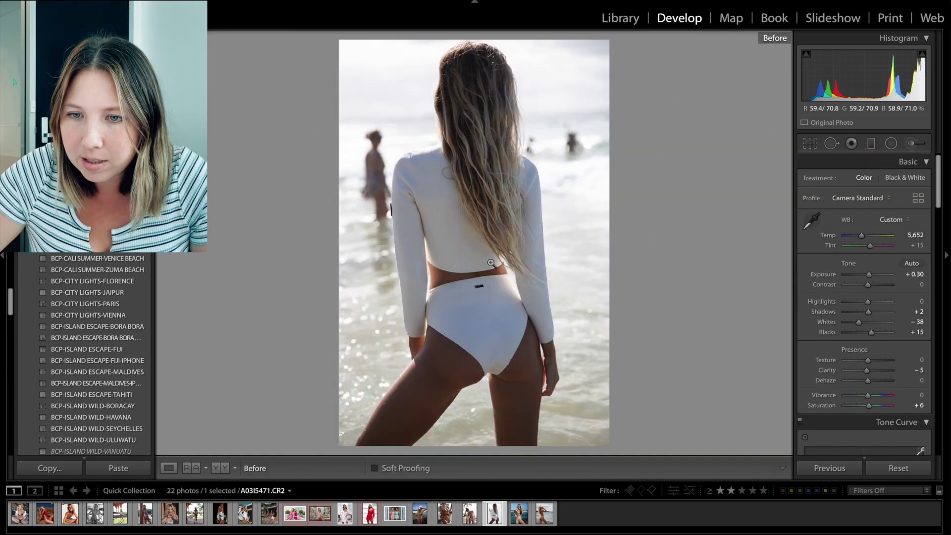
pyautogui.press('\\')
# Step: Open the colourful bikini photo 094A7876, reset its edits and apply the BCP-Island Wild-Seychelles preset
pyautogui.press('Right')
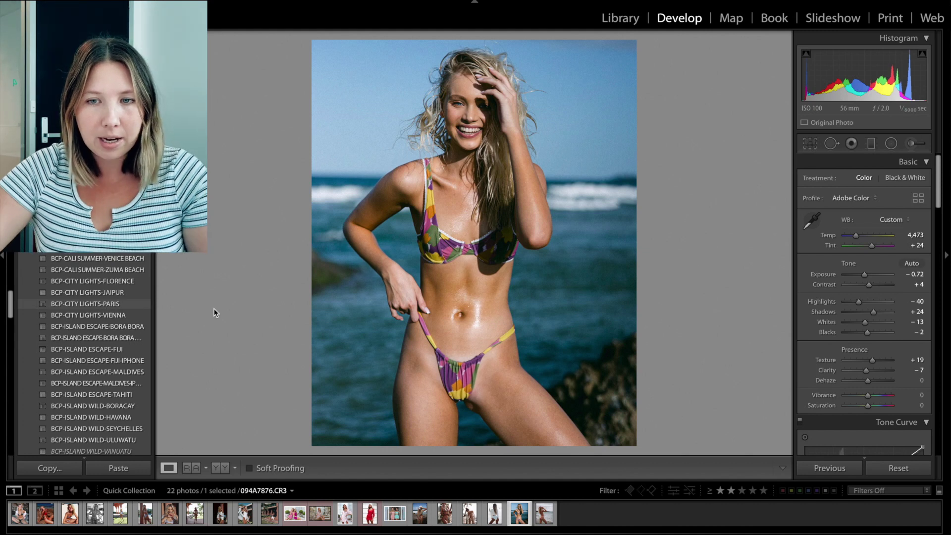
pyautogui.click(908, 468)
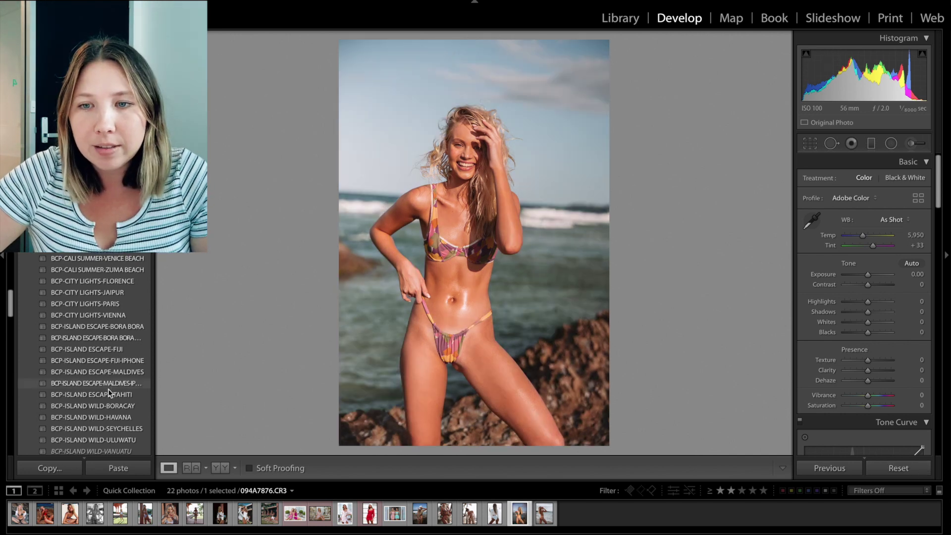
pyautogui.scroll(-1, 111, 406)
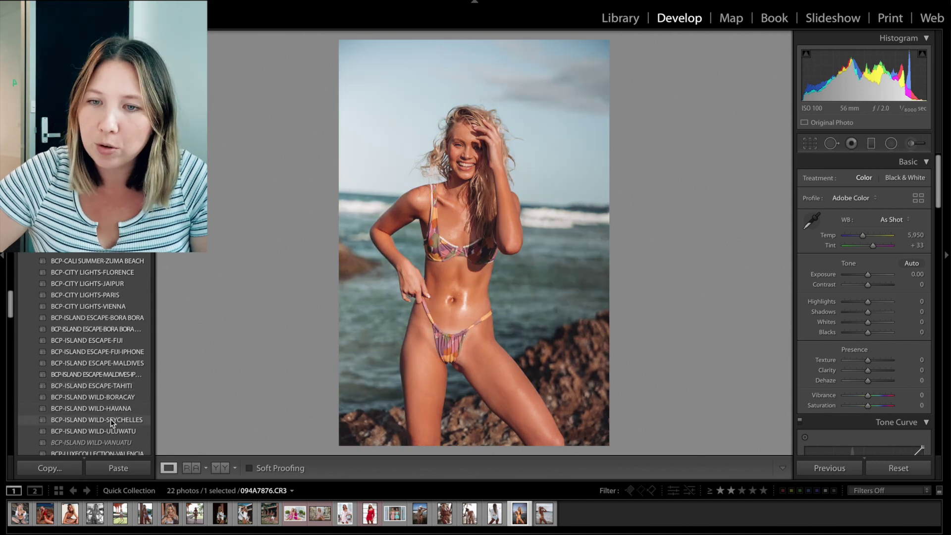
pyautogui.click(111, 419)
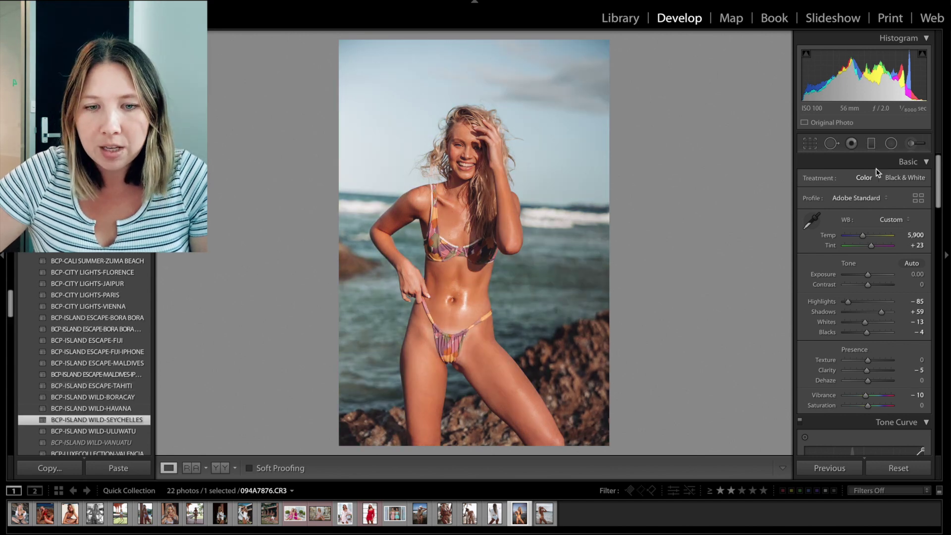
# Step: Crop photo 094A7876 to a 4 x 5 / 8 x 10 aspect, straightened to −2.91 and tightened around the model
pyautogui.press('r')
pyautogui.click(888, 181)
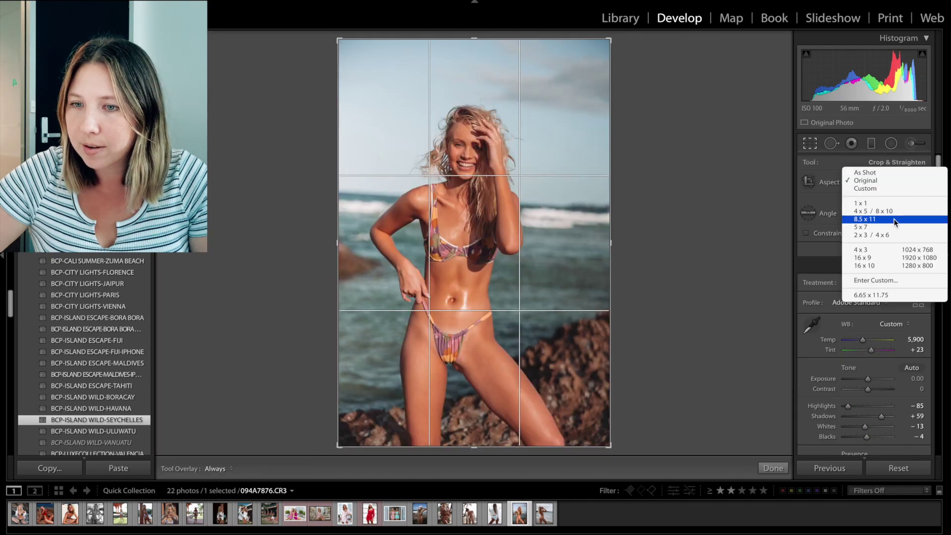
pyautogui.click(891, 211)
pyautogui.moveTo(667, 240); pyautogui.dragTo(666, 226)
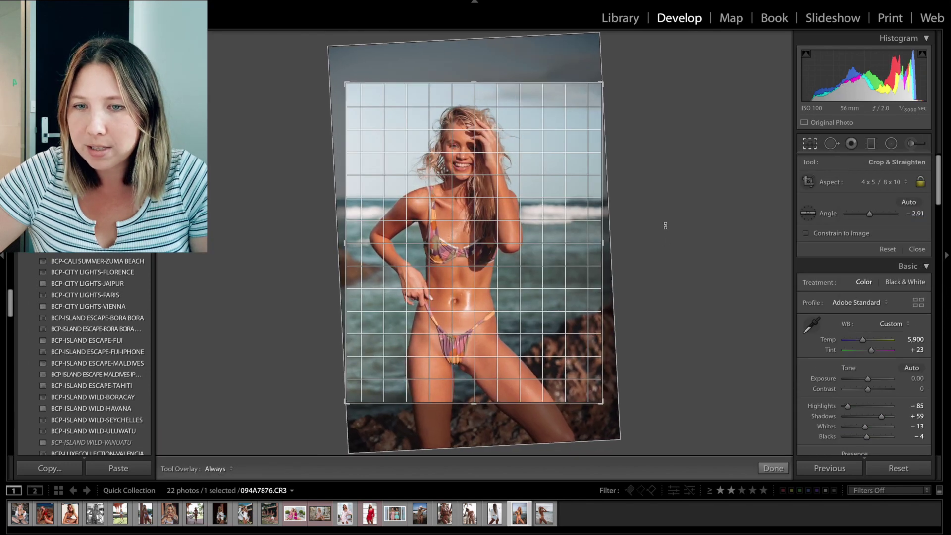
pyautogui.moveTo(602, 223); pyautogui.dragTo(593, 222)
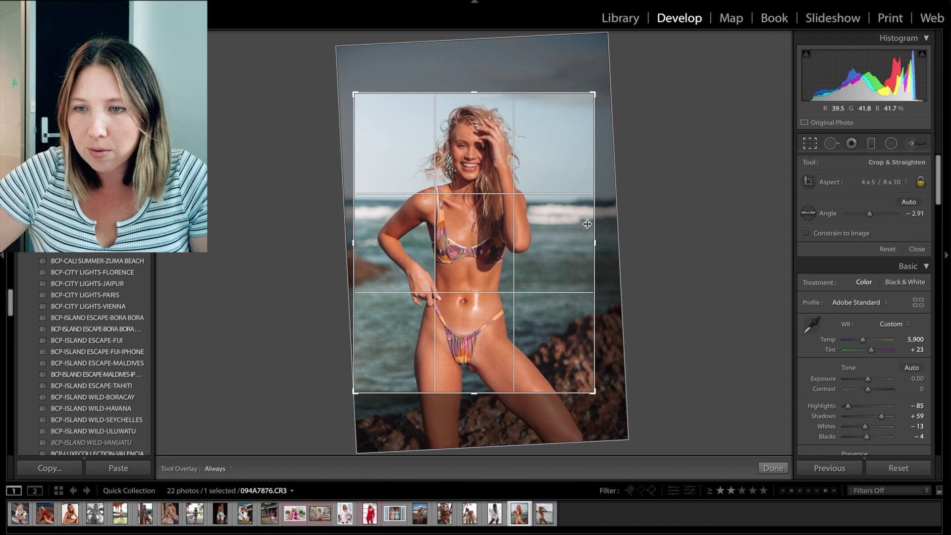
pyautogui.press('Return')
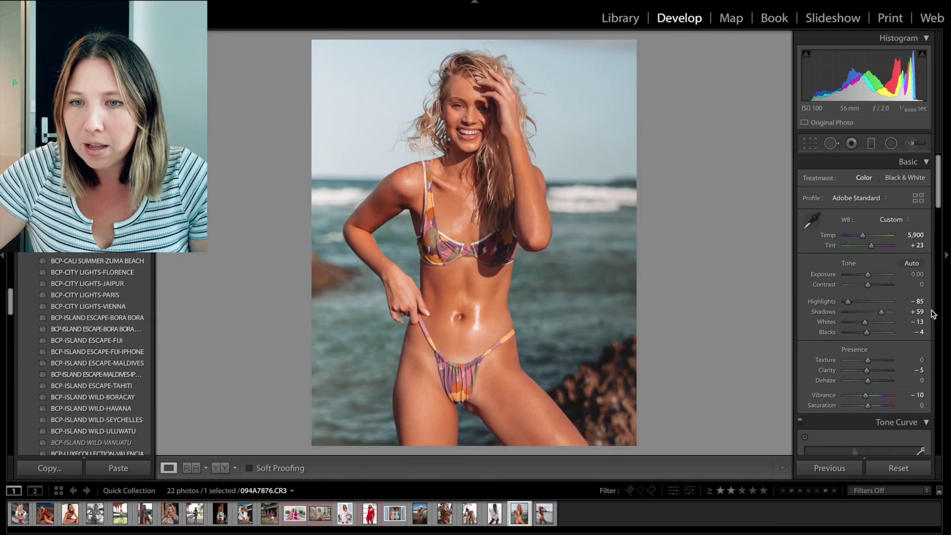
# Step: Set the temperature to 4,698, the exposure to −0.28 and the contrast to +19 on the colourful bikini photo
pyautogui.moveTo(915, 274); pyautogui.dragTo(908, 275)
pyautogui.moveTo(915, 235); pyautogui.dragTo(897, 234)
pyautogui.moveTo(870, 284); pyautogui.dragTo(873, 284)
pyautogui.press('=')
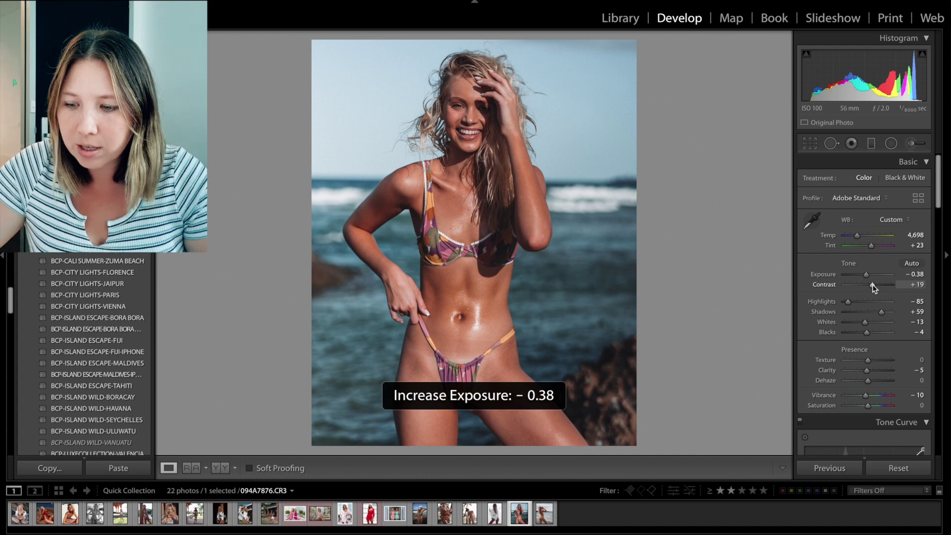
pyautogui.press('=')
# Step: Compare the colourful bikini photo with its unedited version
pyautogui.press('\\')
pyautogui.press('\\')
pyautogui.press('\\')
pyautogui.press('\\')
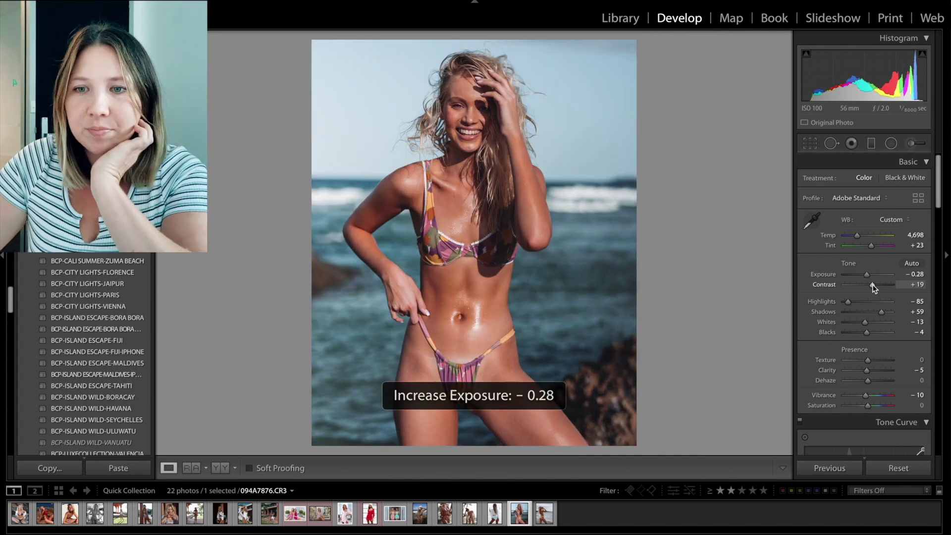
pyautogui.press('\\')
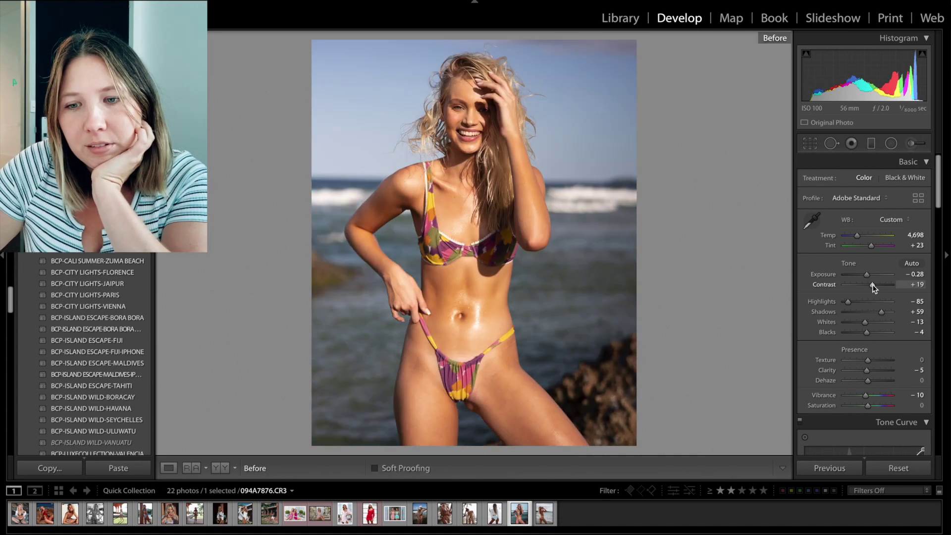
pyautogui.press('\\')
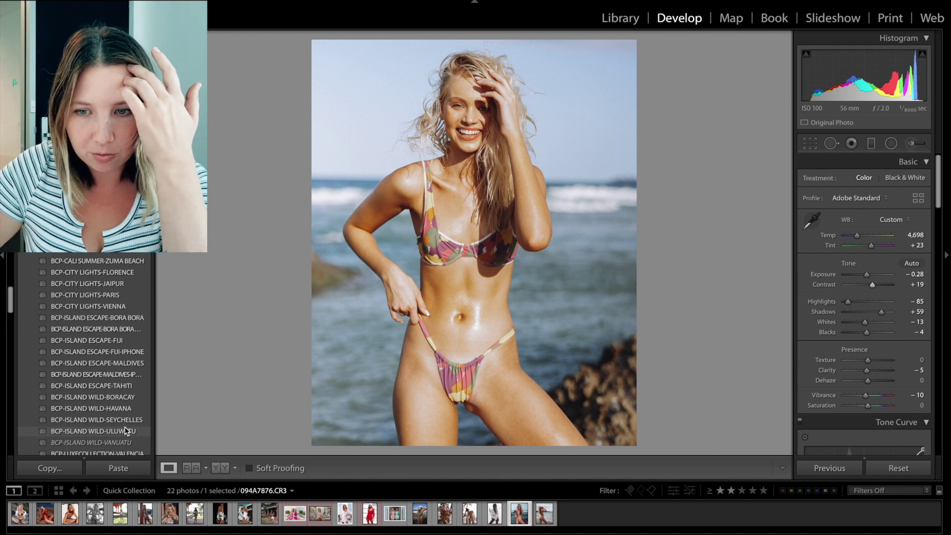
# Step: Preview other BCP presets on the colourful bikini photo and create a virtual copy of it
pyautogui.scroll(3, 126, 431)
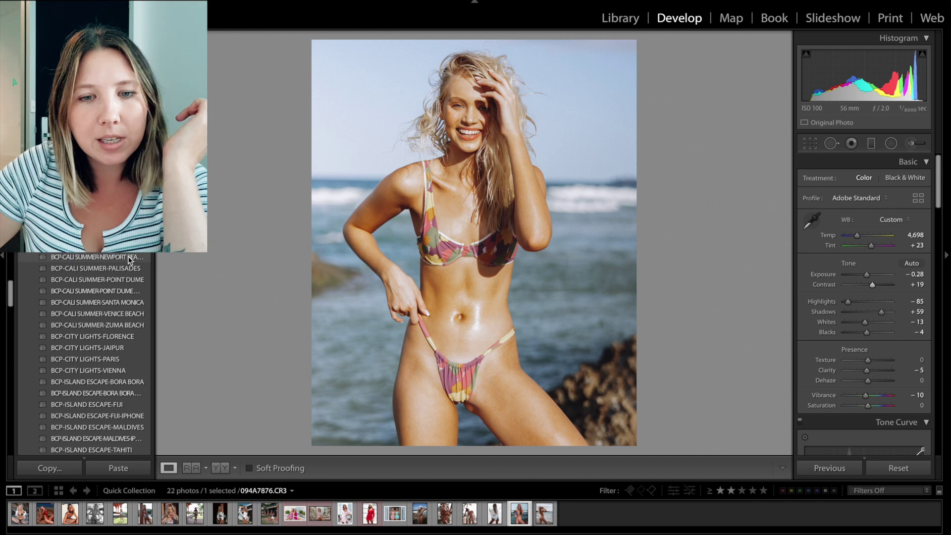
pyautogui.scroll(2, 128, 255)
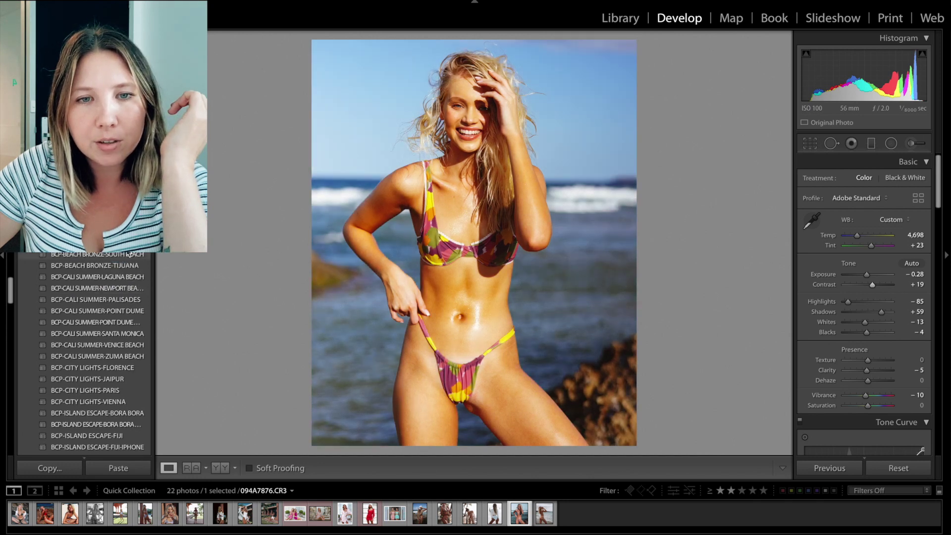
pyautogui.scroll(3, 84, 354)
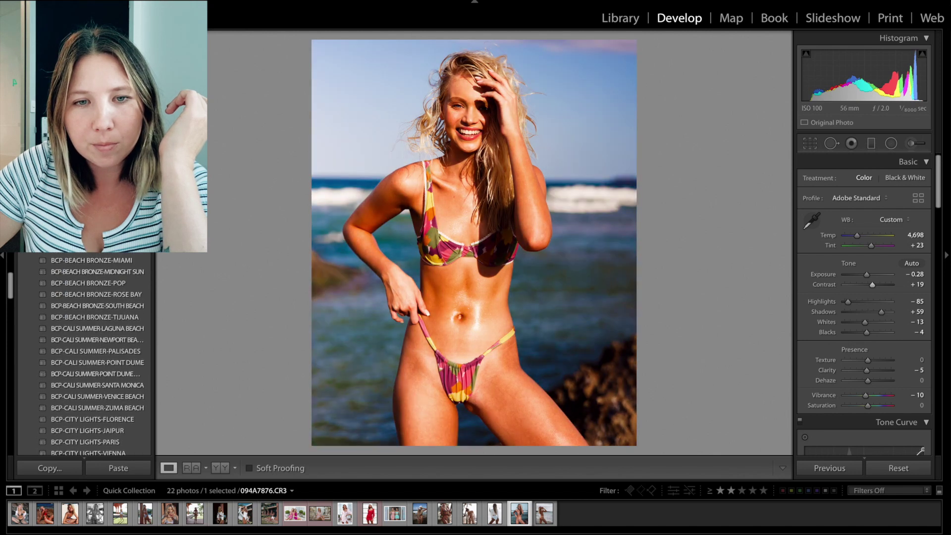
pyautogui.scroll(-2, 84, 354)
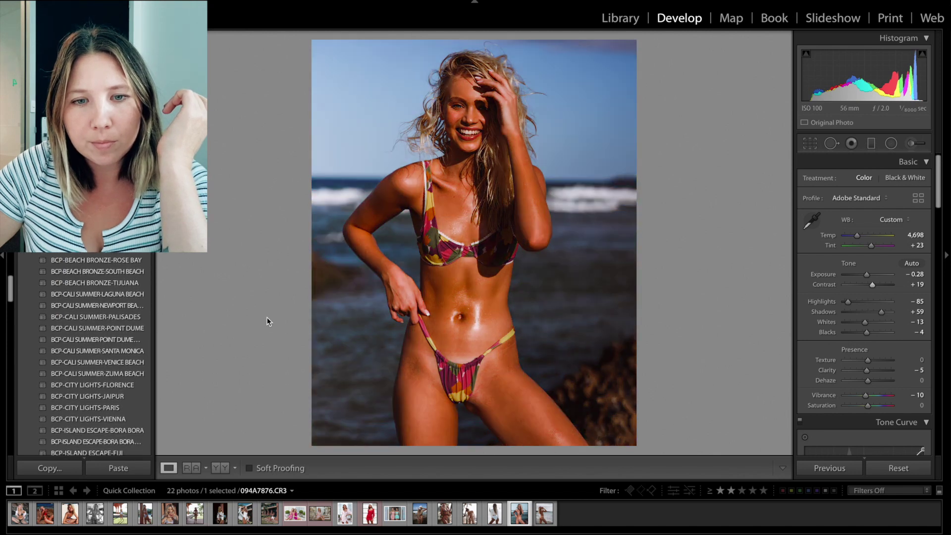
pyautogui.hotkey('ctrl', "'")
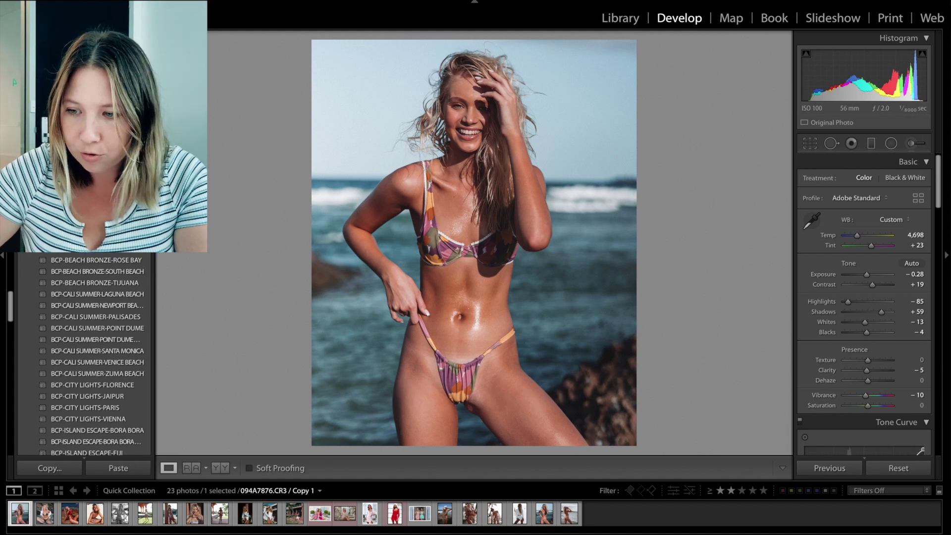
# Step: Try a BCP-Beach Bronze preset on the virtual copy with exposure −0.50 and temperature 4,465
pyautogui.click(96, 260)
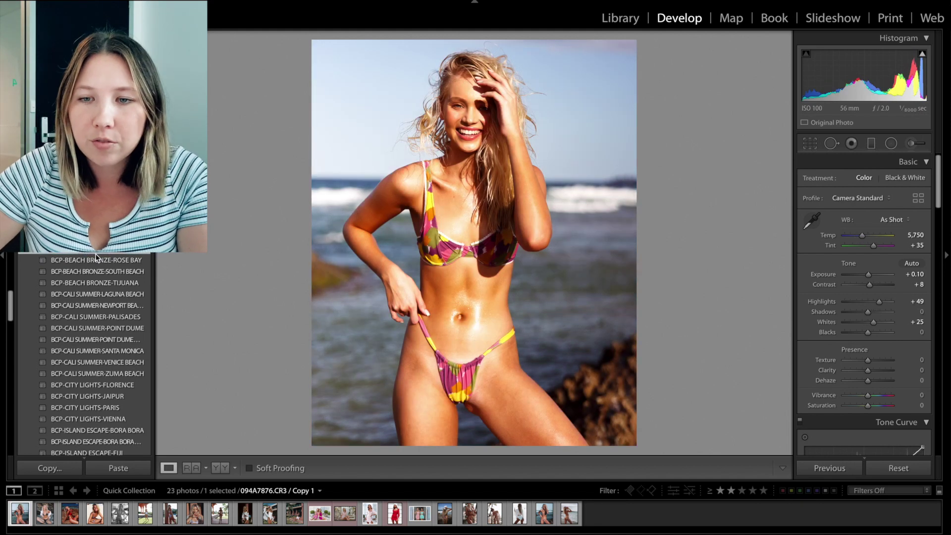
pyautogui.press('-')
pyautogui.press('-')
pyautogui.press('-')
pyautogui.press('-')
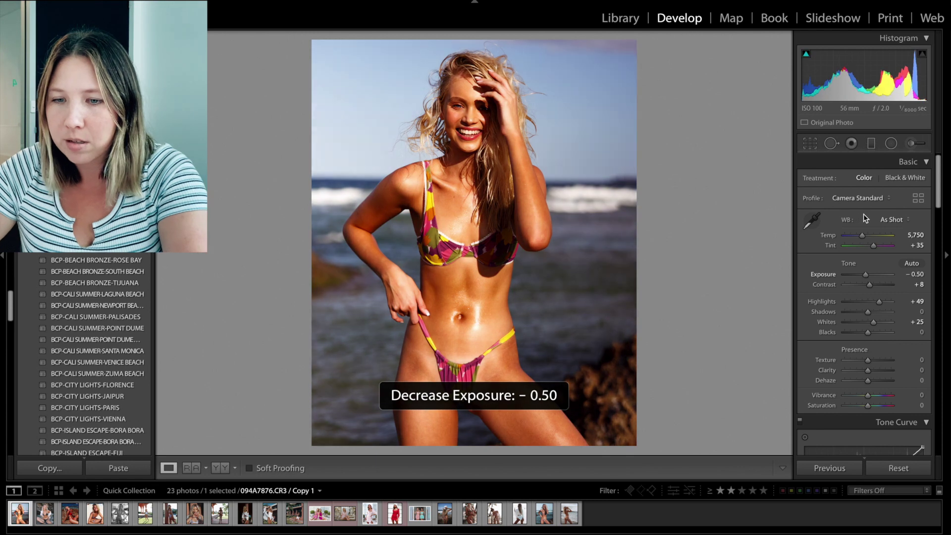
pyautogui.moveTo(917, 236); pyautogui.dragTo(912, 237)
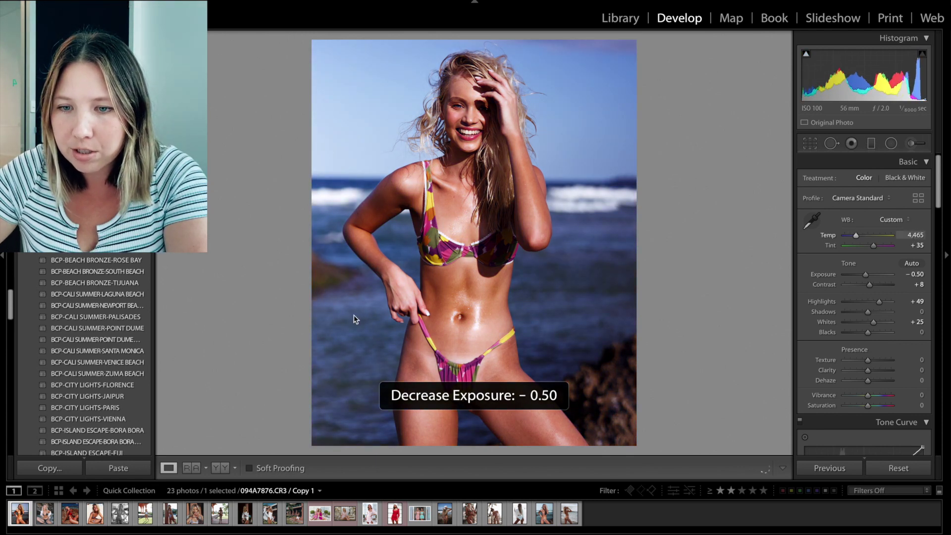
# Step: Try the BCP-Cali Summer-Laguna Beach preset on the virtual copy with exposure −0.70, temperature 4,647 and tint +48
pyautogui.scroll(3, 84, 354)
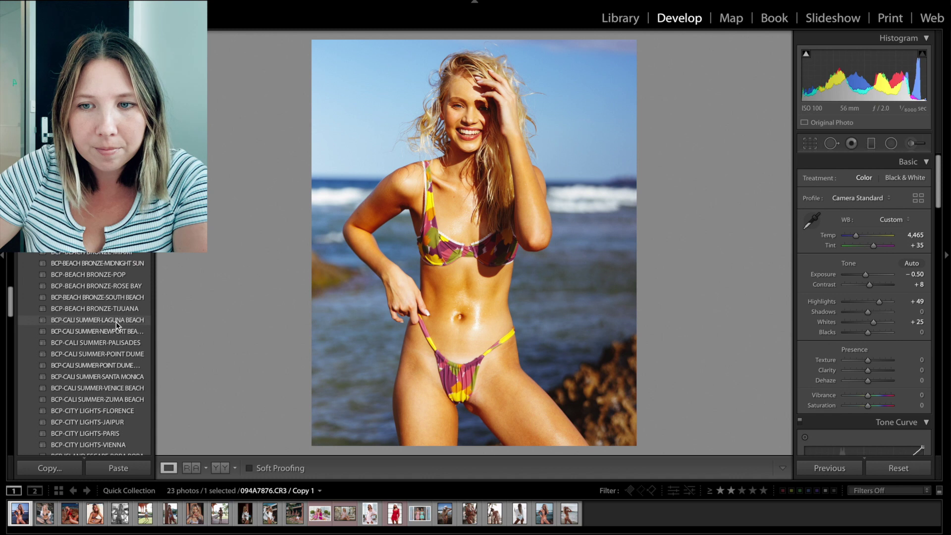
pyautogui.click(116, 322)
pyautogui.press('-')
pyautogui.press('-')
pyautogui.press('-')
pyautogui.press('-')
pyautogui.press('-')
pyautogui.press('-')
pyautogui.press('-')
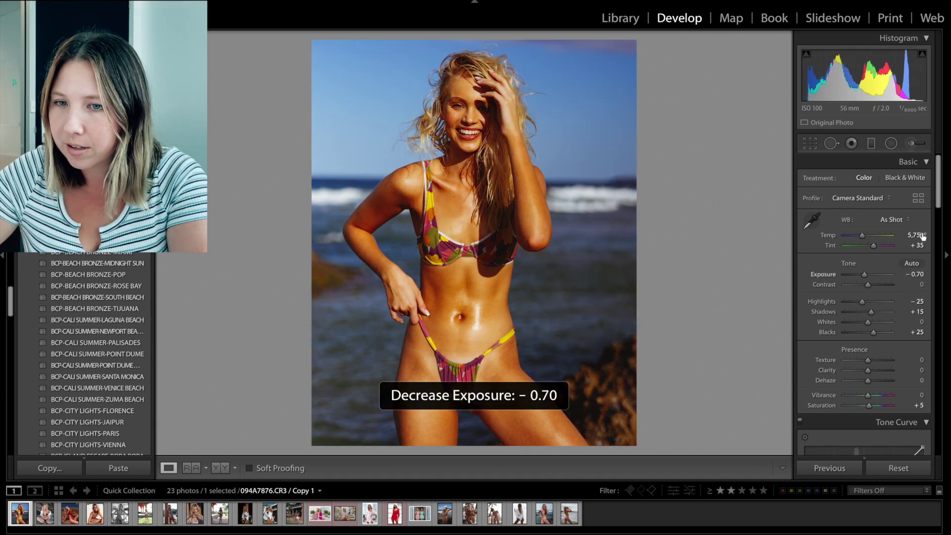
pyautogui.moveTo(916, 235)
pyautogui.mouseDown()
pyautogui.moveTo(895, 235)
pyautogui.moveTo(921, 247)
pyautogui.mouseUp()
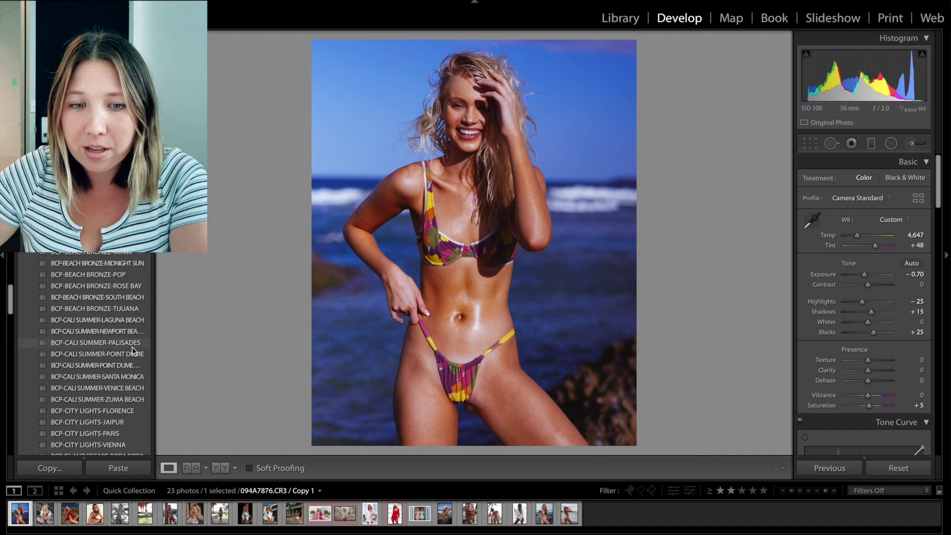
# Step: Try the BCP-Island Escape-Bora Bora preset on the virtual copy with exposure −0.30 and temperature 4,383
pyautogui.scroll(-2, 132, 347)
pyautogui.scroll(-1, 131, 347)
pyautogui.scroll(-2, 132, 347)
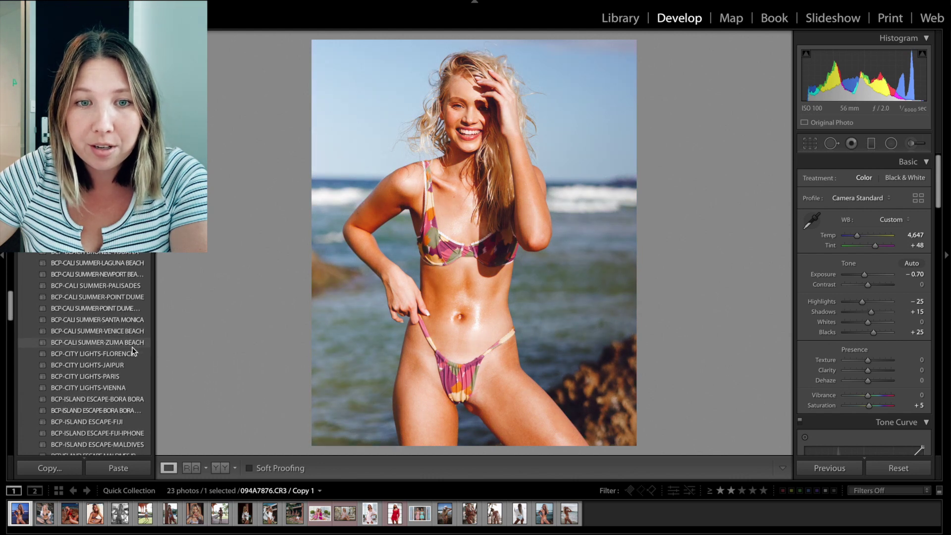
pyautogui.scroll(-2, 124, 331)
pyautogui.scroll(-1, 125, 331)
pyautogui.scroll(-3, 124, 329)
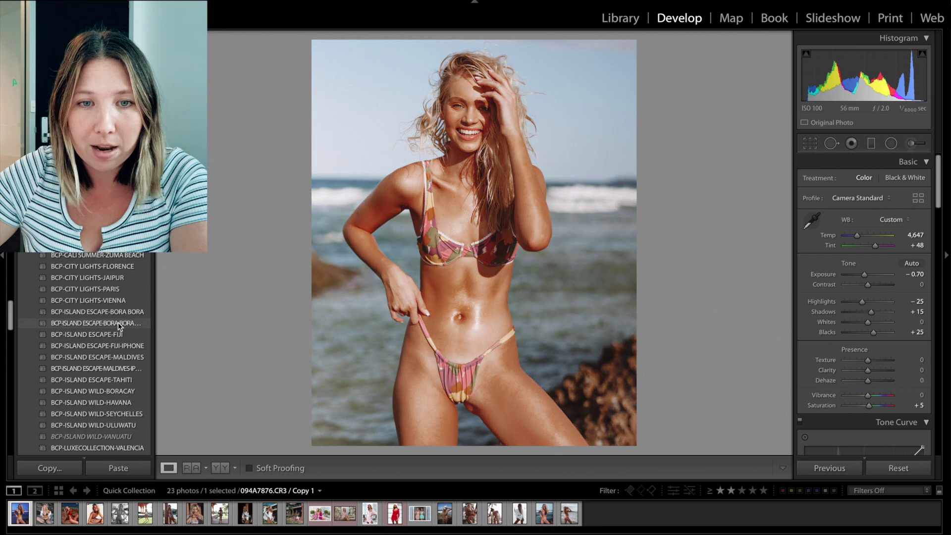
pyautogui.click(119, 311)
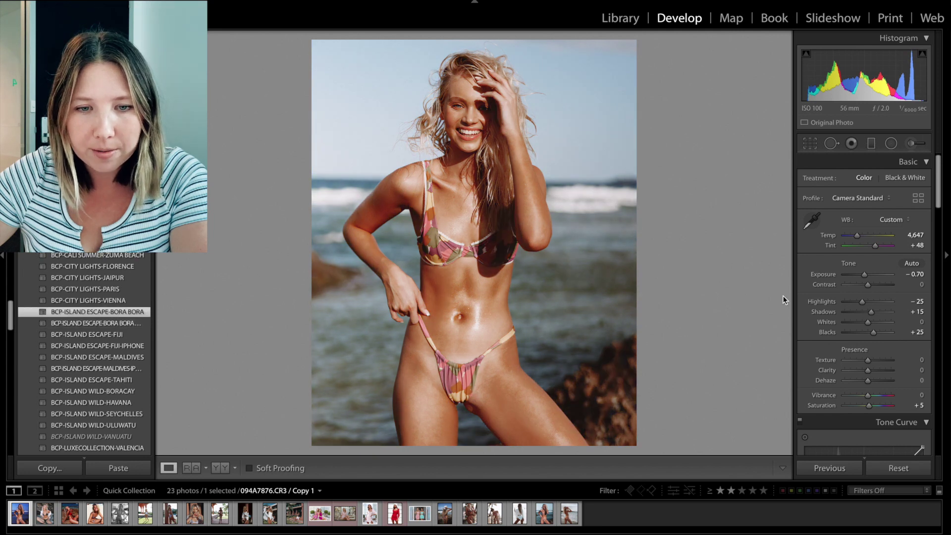
pyautogui.doubleClick(830, 276)
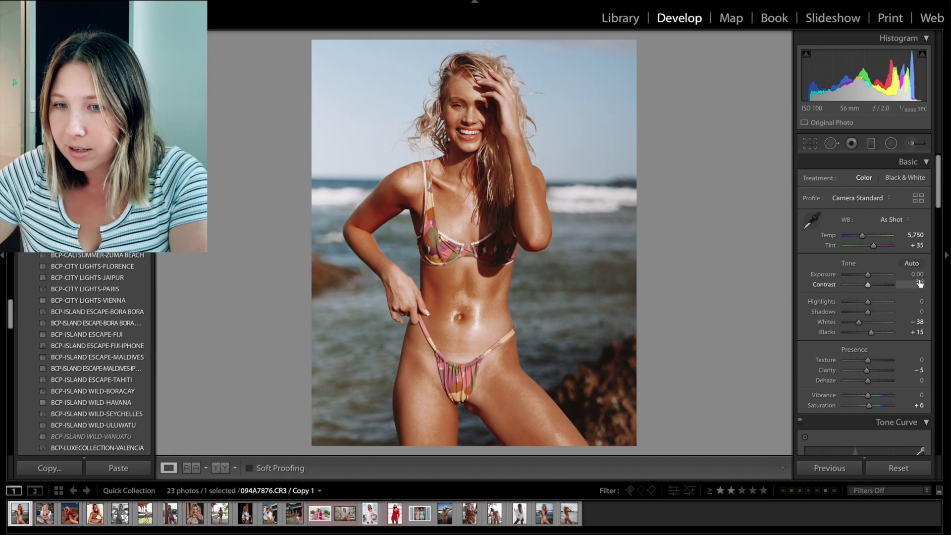
pyautogui.moveTo(915, 274); pyautogui.dragTo(909, 235)
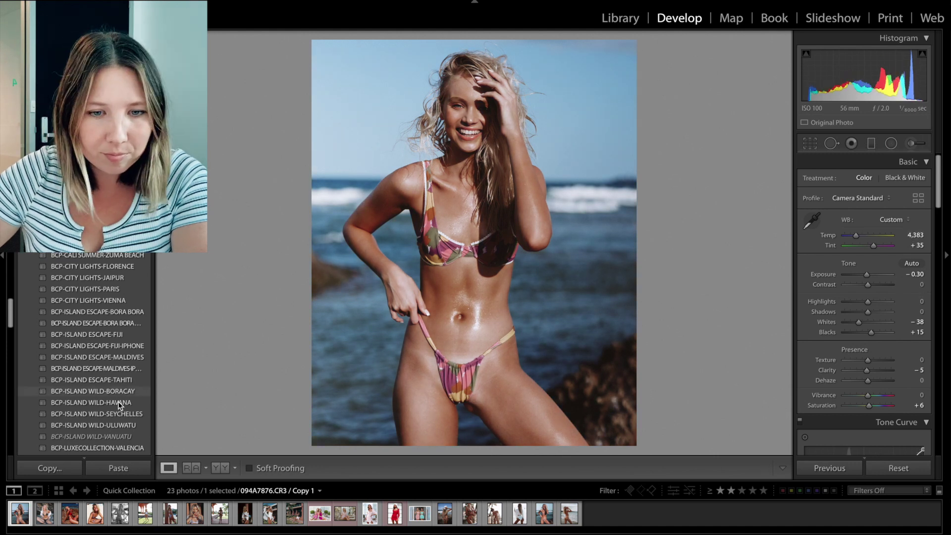
# Step: Apply the BCP-Island Wild-Uluwatu preset to the virtual copy of the colourful bikini photo
pyautogui.scroll(-3, 118, 401)
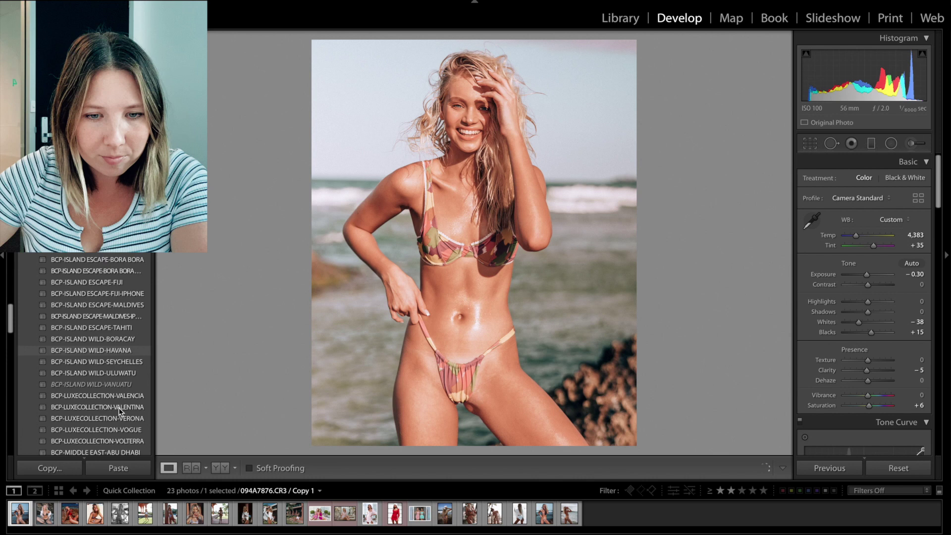
pyautogui.click(121, 372)
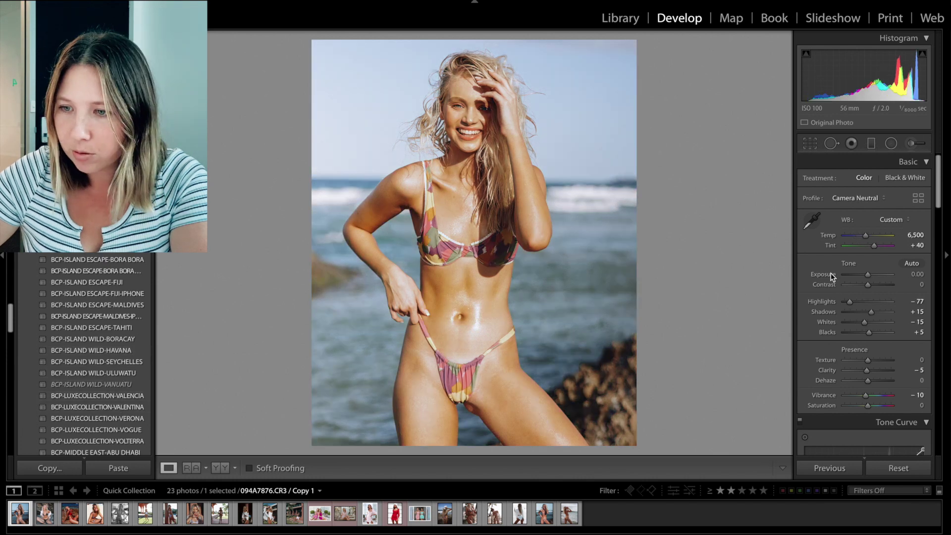
# Step: Reset the virtual copy's exposure to 0.00, and set its temperature to 4,657 and contrast to +26
pyautogui.doubleClick(831, 274)
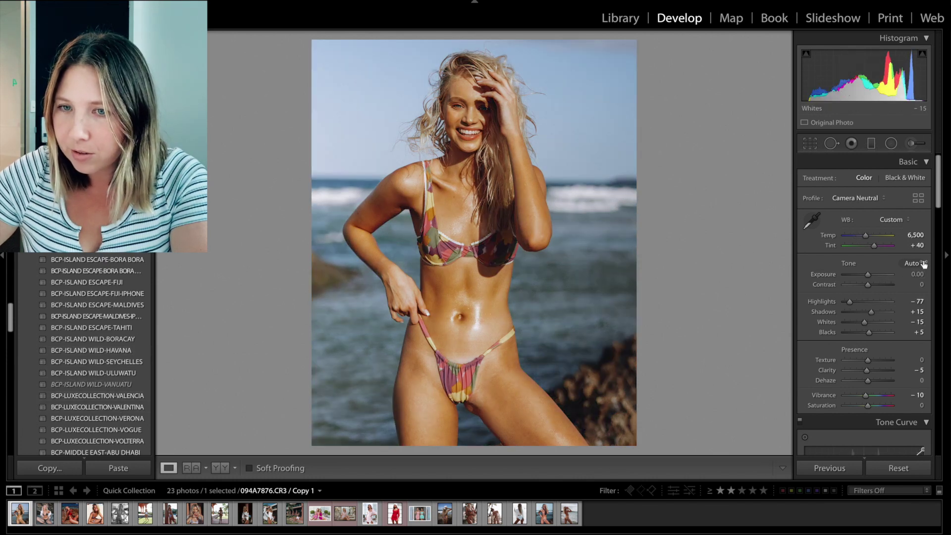
pyautogui.moveTo(866, 235); pyautogui.dragTo(857, 235)
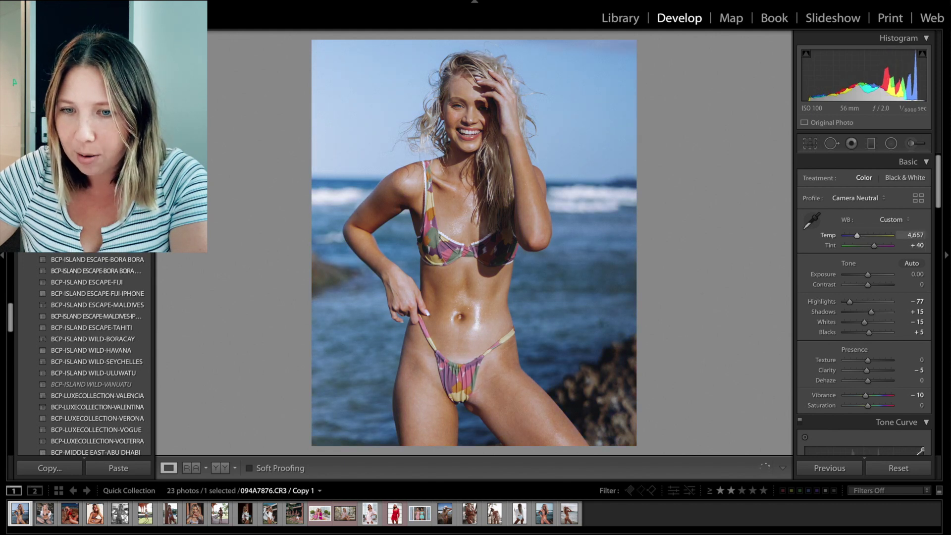
pyautogui.moveTo(868, 284); pyautogui.dragTo(874, 285)
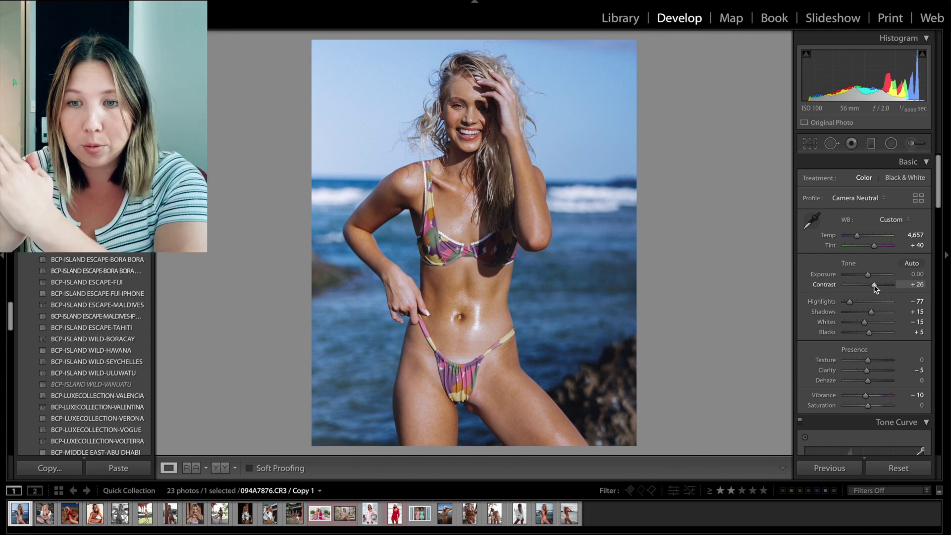
# Step: Compare the virtual copy with the original edit of the colourful bikini photo side by side in Survey view
pyautogui.keyDown('ctrl'); pyautogui.click(541, 517); pyautogui.keyUp('ctrl')
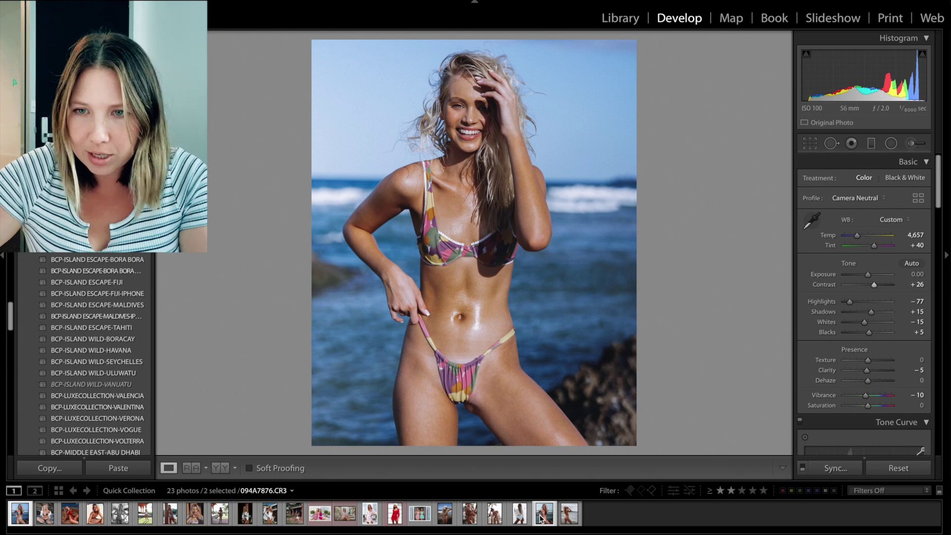
pyautogui.press('n')
pyautogui.click(680, 376)
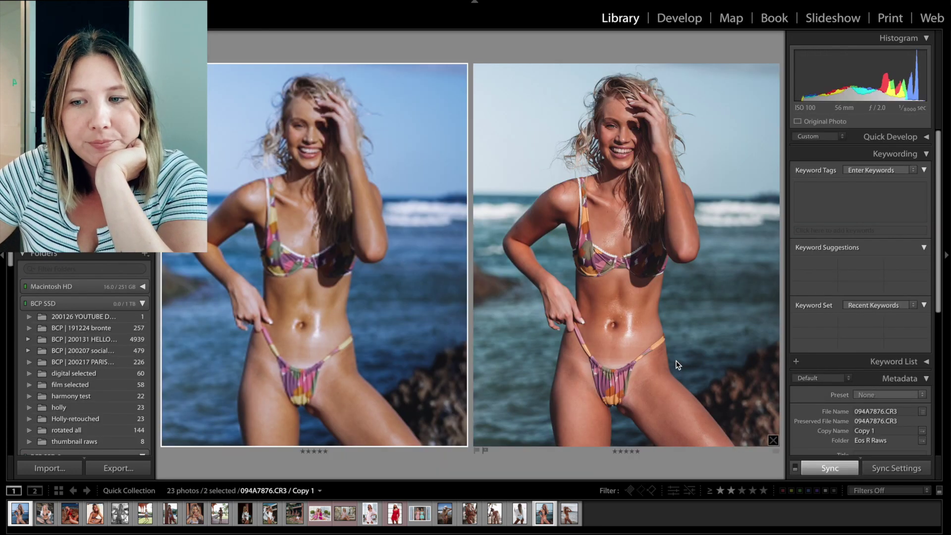
pyautogui.click(375, 176)
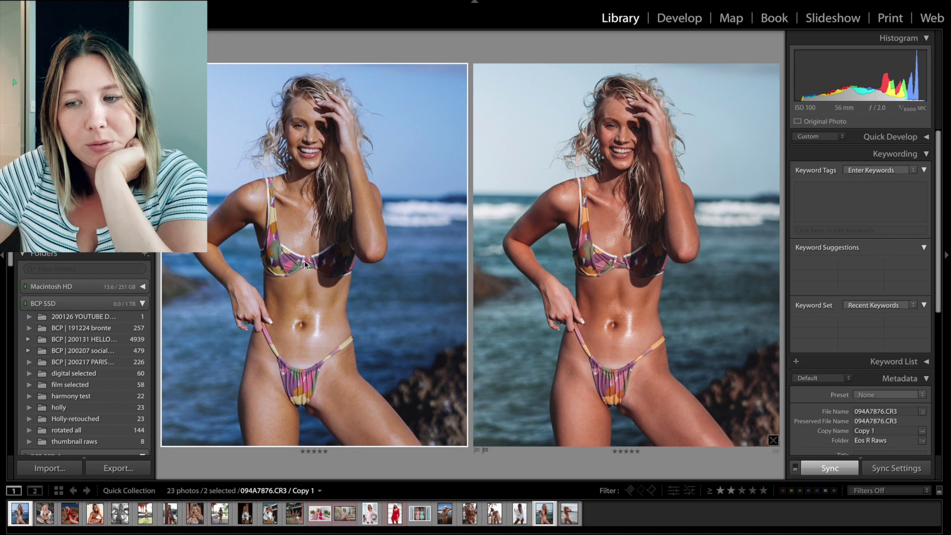
# Step: Make the original colourful bikini photo active in Develop and reset all its edits
pyautogui.click(674, 231)
pyautogui.press('d')
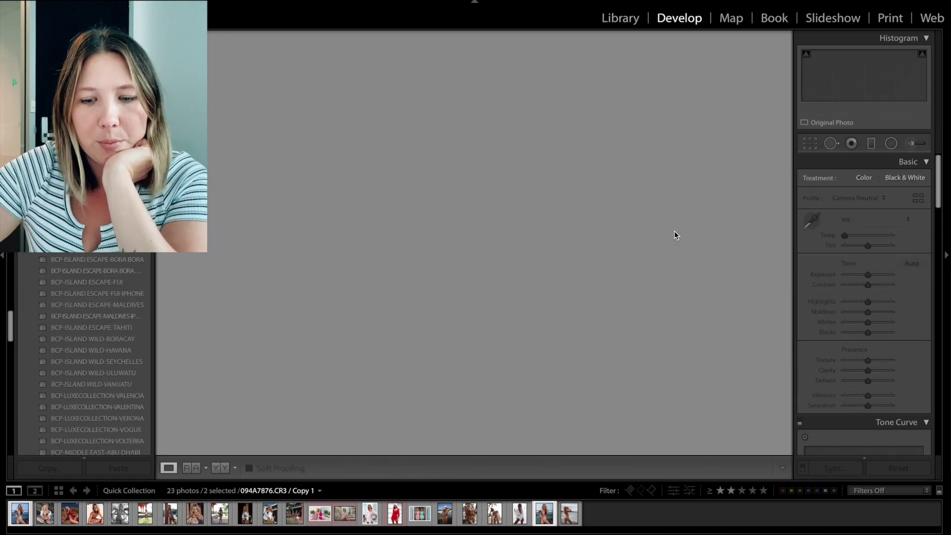
pyautogui.click(899, 468)
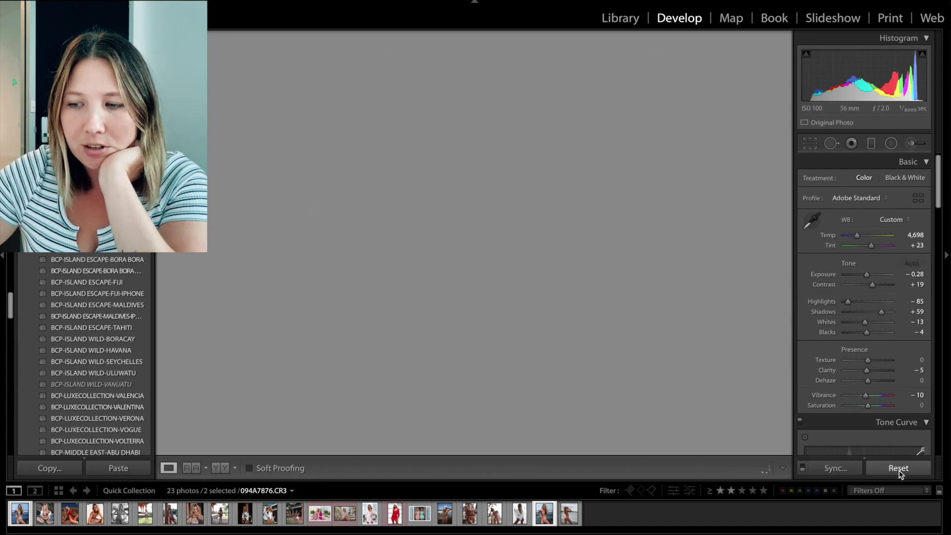
# Step: Apply a bright, warm preset to the original photo with exposure −0.26 and temperature 5,059
pyautogui.scroll(-10, 134, 334)
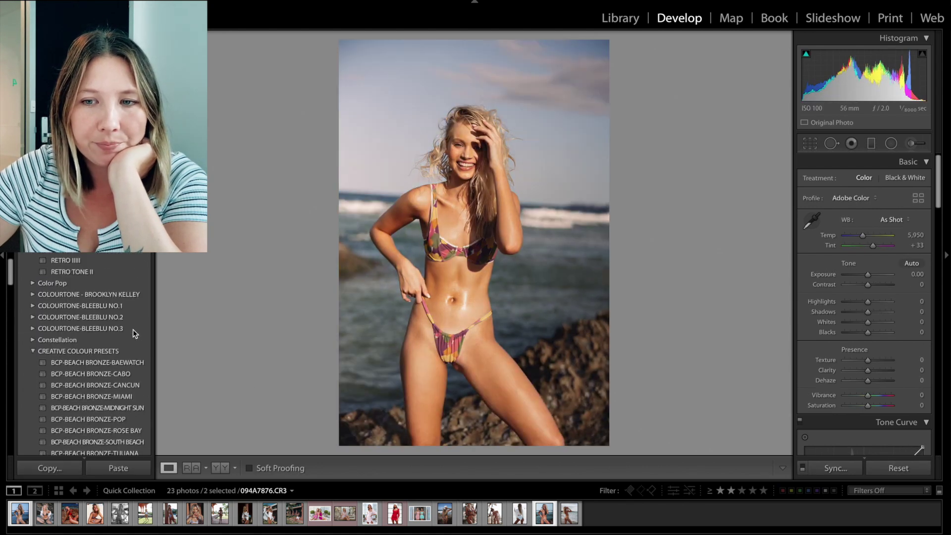
pyautogui.scroll(5, 133, 335)
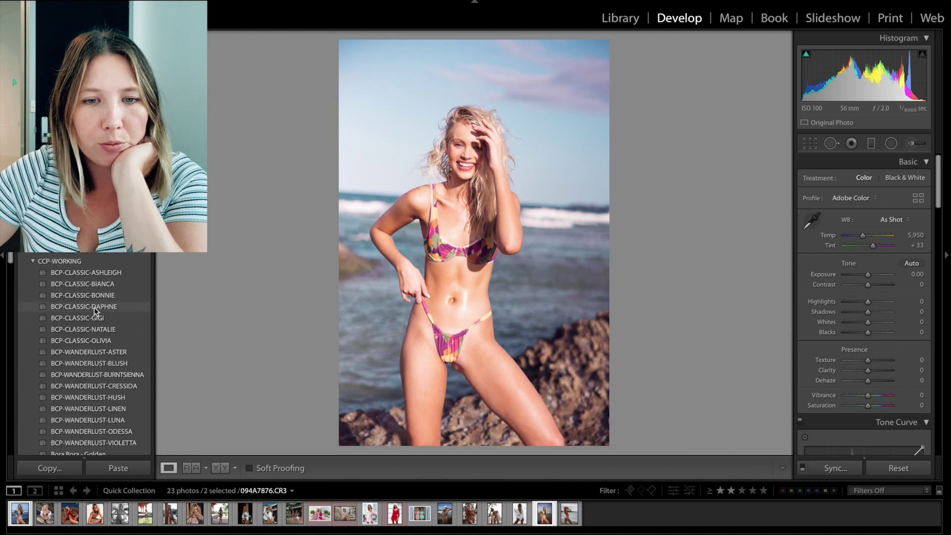
pyautogui.scroll(2, 93, 319)
pyautogui.scroll(1, 93, 319)
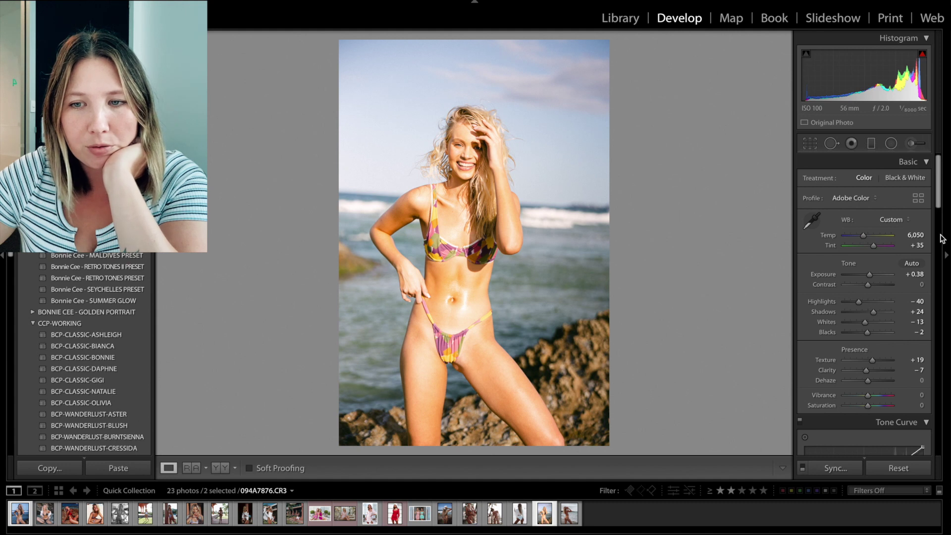
pyautogui.moveTo(919, 271); pyautogui.dragTo(912, 277)
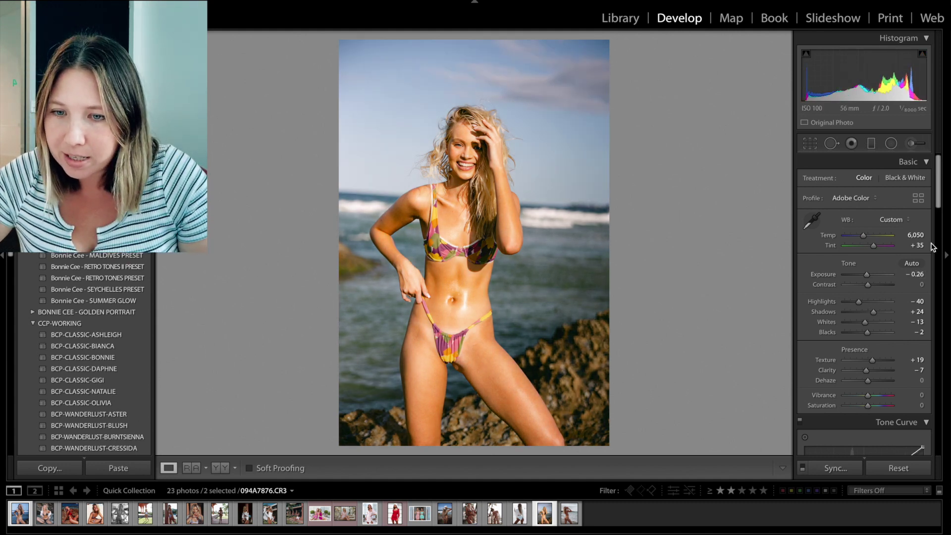
pyautogui.moveTo(923, 237); pyautogui.dragTo(913, 236)
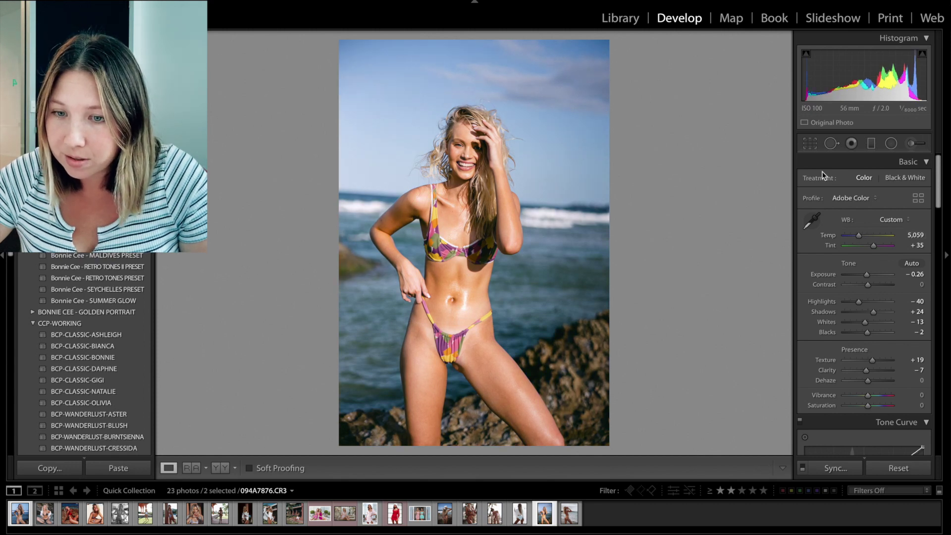
# Step: Crop the original photo to the 4 x 5 / 8 x 10 aspect, tightening the frame around the woman
pyautogui.click(810, 144)
pyautogui.click(895, 181)
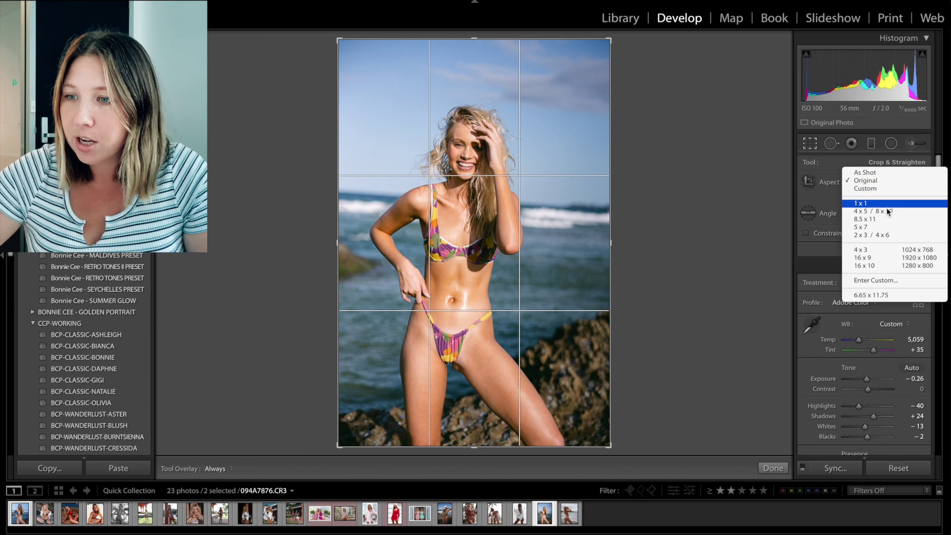
pyautogui.click(872, 210)
pyautogui.moveTo(699, 234); pyautogui.dragTo(697, 234)
pyautogui.moveTo(606, 229); pyautogui.dragTo(596, 229)
pyautogui.press('Return')
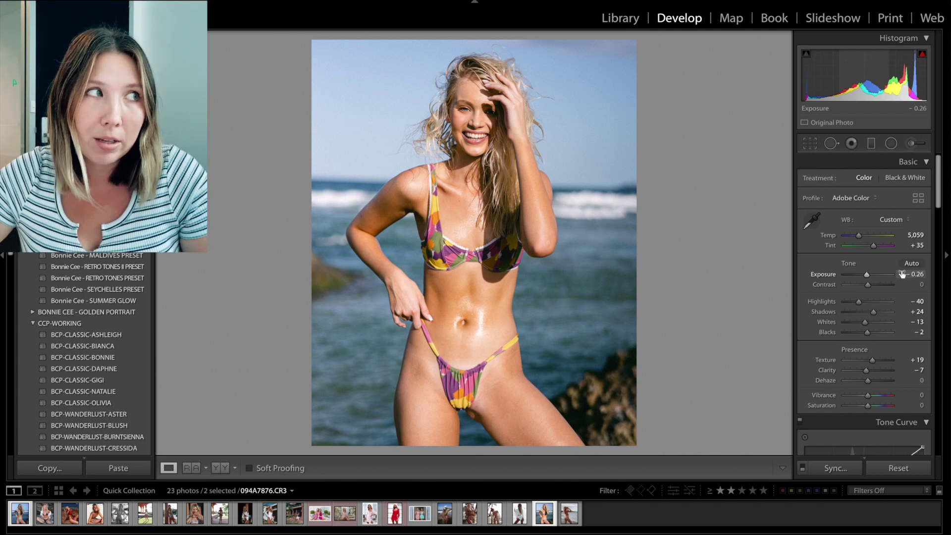
# Step: Check the original photo's before and after versions, and set its contrast to +12
pyautogui.press('\\')
pyautogui.press('\\')
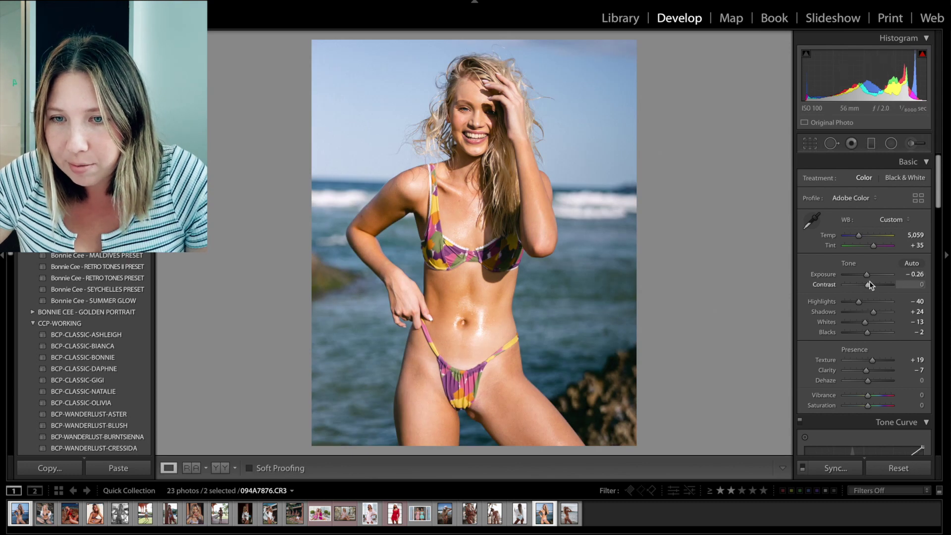
pyautogui.moveTo(868, 285); pyautogui.dragTo(872, 286)
# Step: Compare the re-edited original with the virtual copy in Survey view, and remove the copy from the selection
pyautogui.click(21, 514)
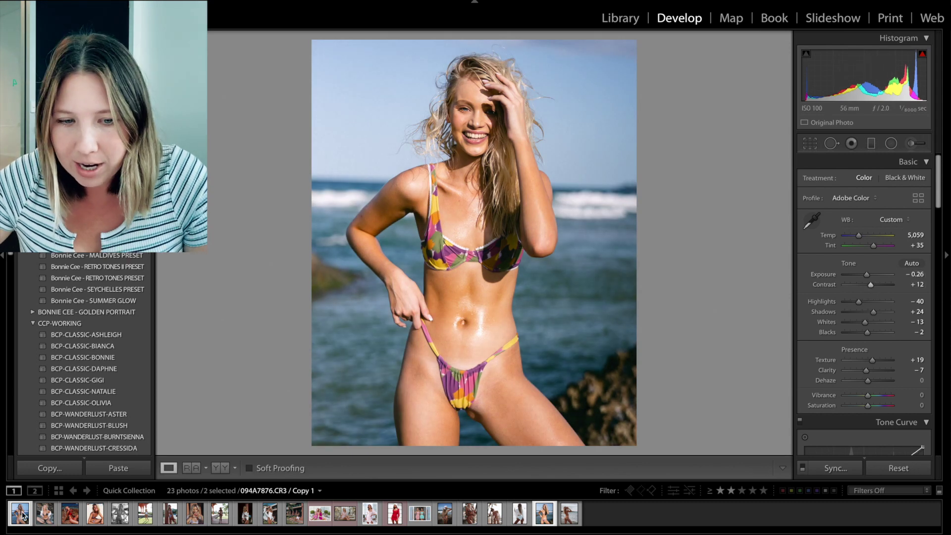
pyautogui.press('n')
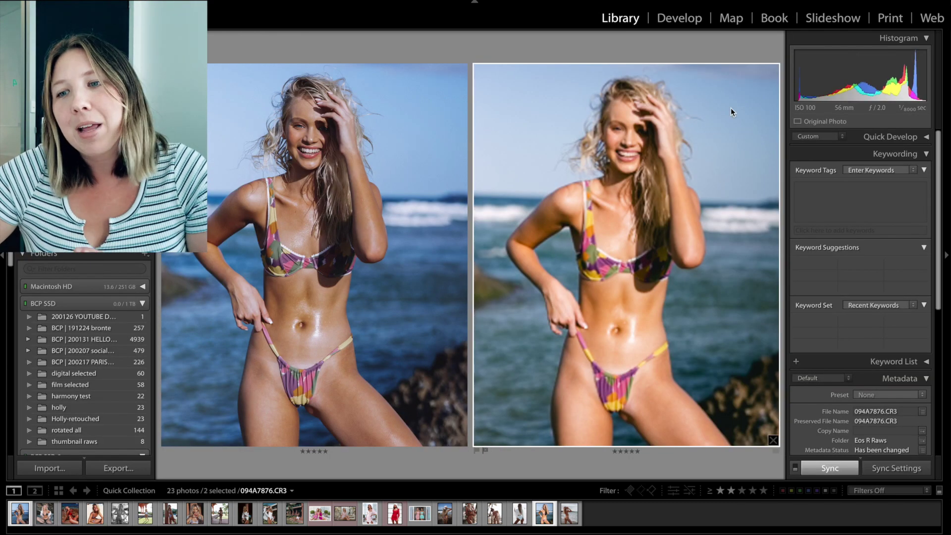
pyautogui.keyDown('super'); pyautogui.click(333, 208); pyautogui.keyUp('super')
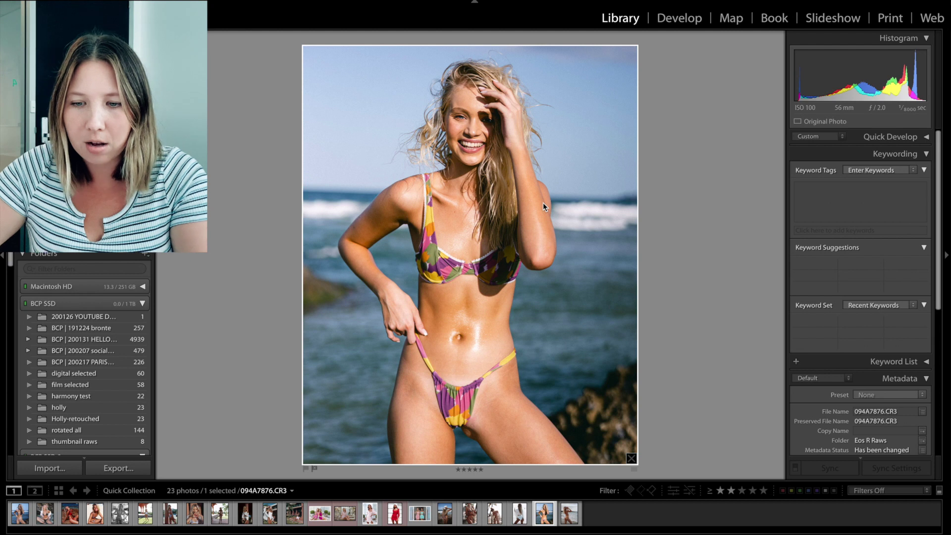
# Step: Open the yellow bikini photo in Develop and crop it to the 4 x 5 / 8 x 10 aspect
pyautogui.click(569, 515)
pyautogui.press('d')
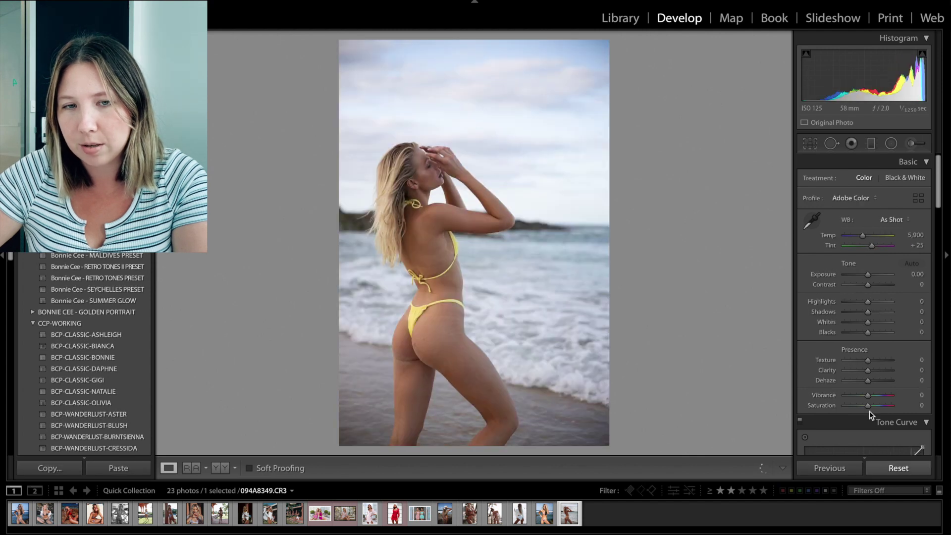
pyautogui.click(811, 144)
pyautogui.click(906, 181)
pyautogui.click(896, 212)
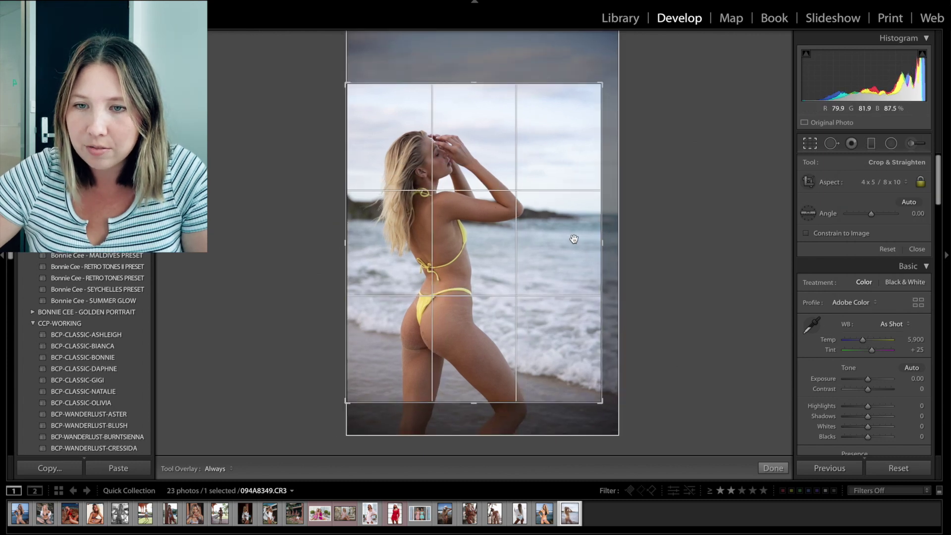
pyautogui.press('Return')
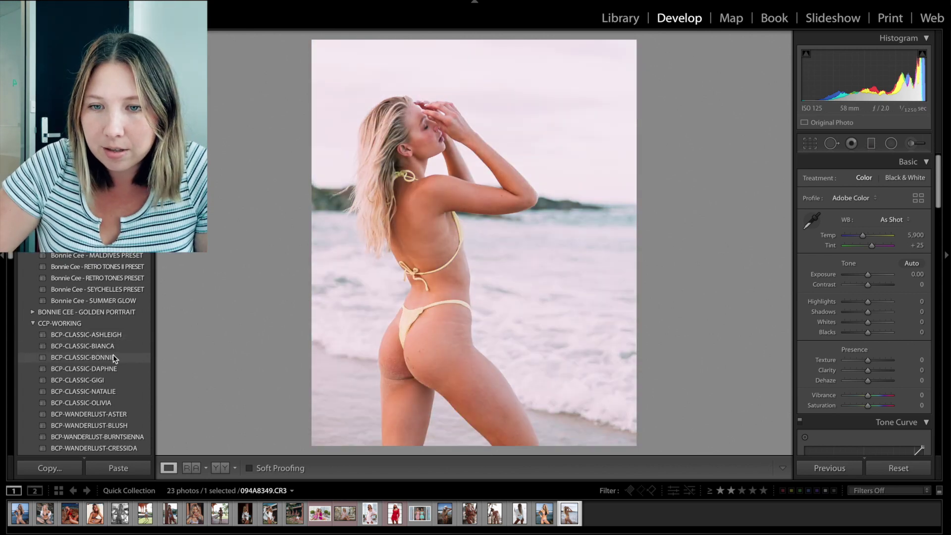
# Step: Try the BCP-Classic-Ashleigh preset on the yellow bikini photo and preview the BCP-Wanderlust presets
pyautogui.click(116, 337)
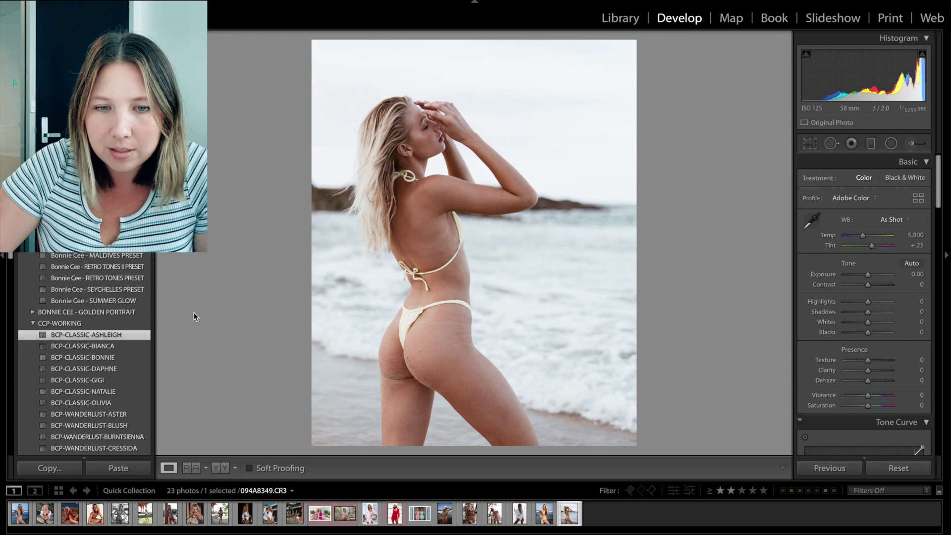
pyautogui.scroll(-5, 866, 279)
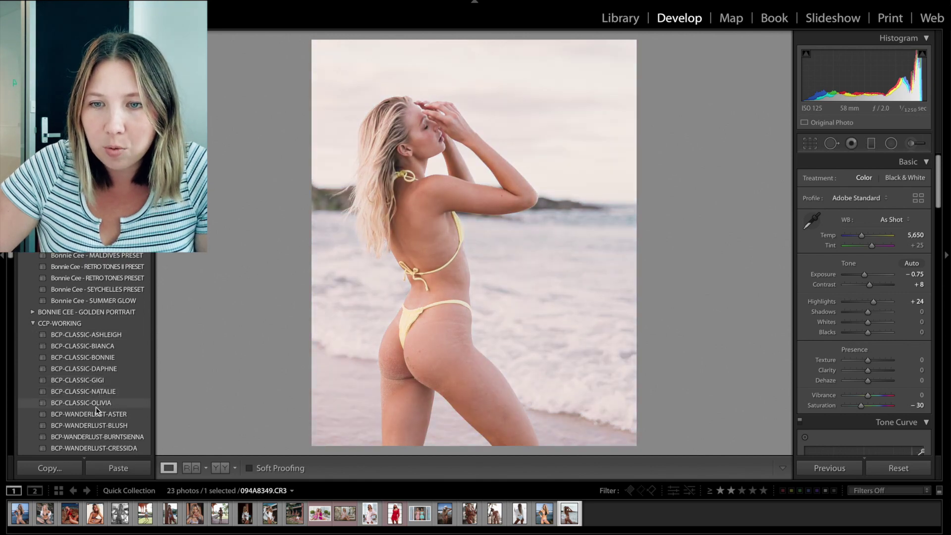
pyautogui.scroll(-2, 97, 408)
pyautogui.scroll(-4, 96, 407)
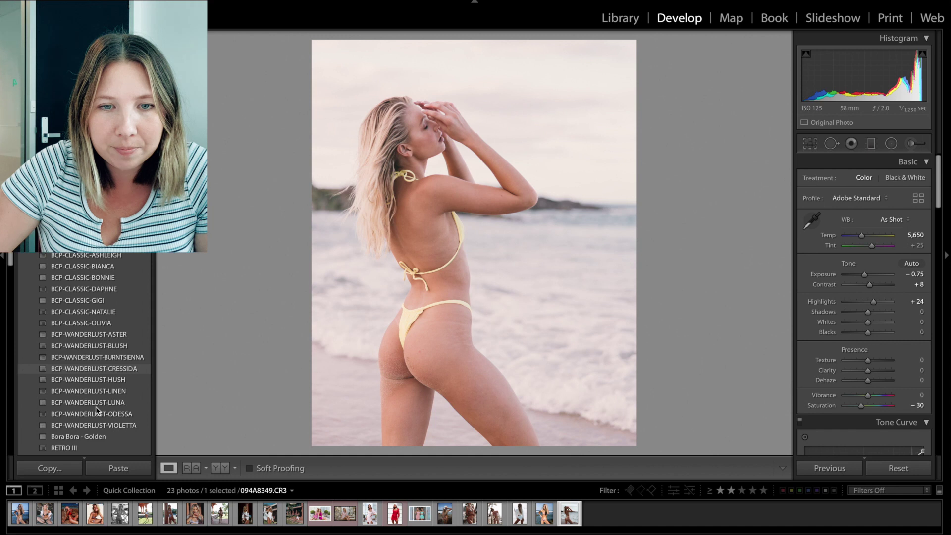
pyautogui.scroll(-3, 96, 406)
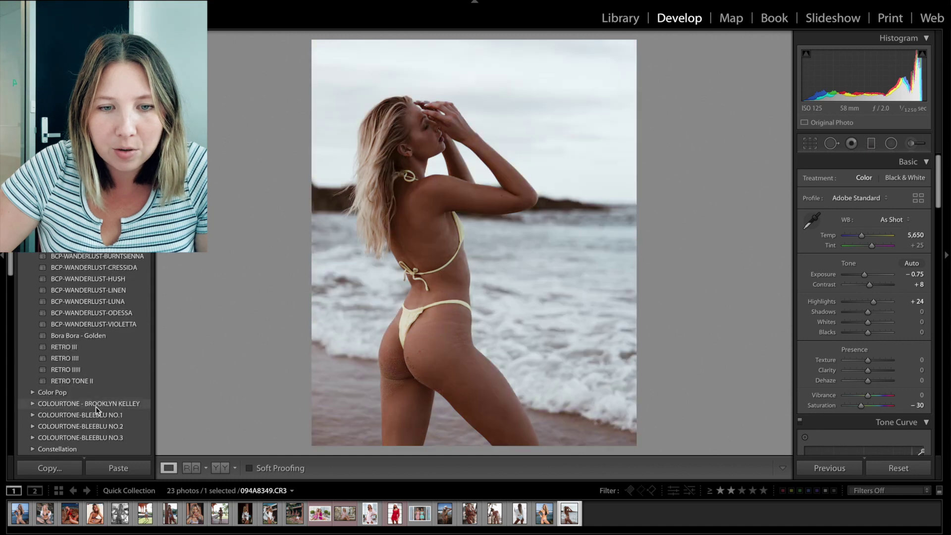
pyautogui.scroll(5, 96, 406)
pyautogui.scroll(-15, 96, 406)
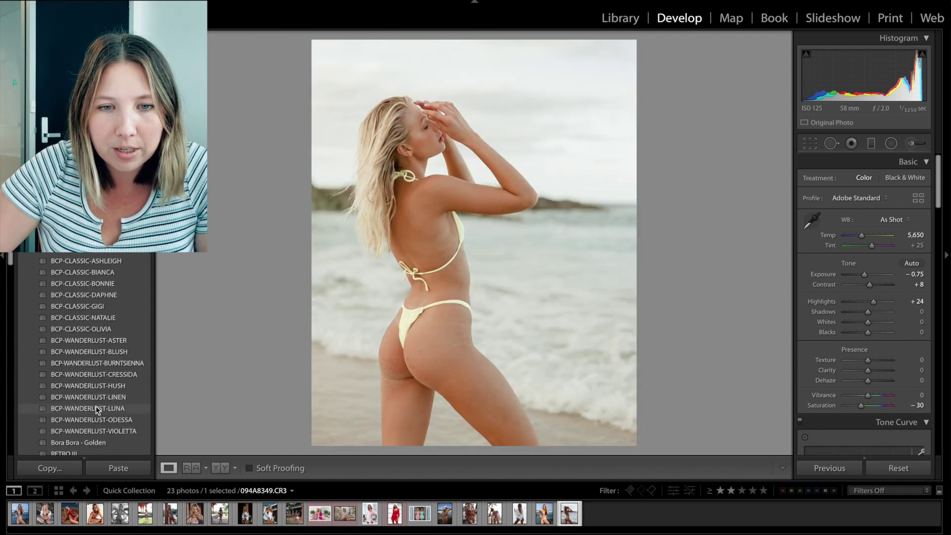
# Step: Try the BCP-Island Wild-Seychelles preset on the yellow bikini photo with exposure −1.10
pyautogui.scroll(-2, 116, 349)
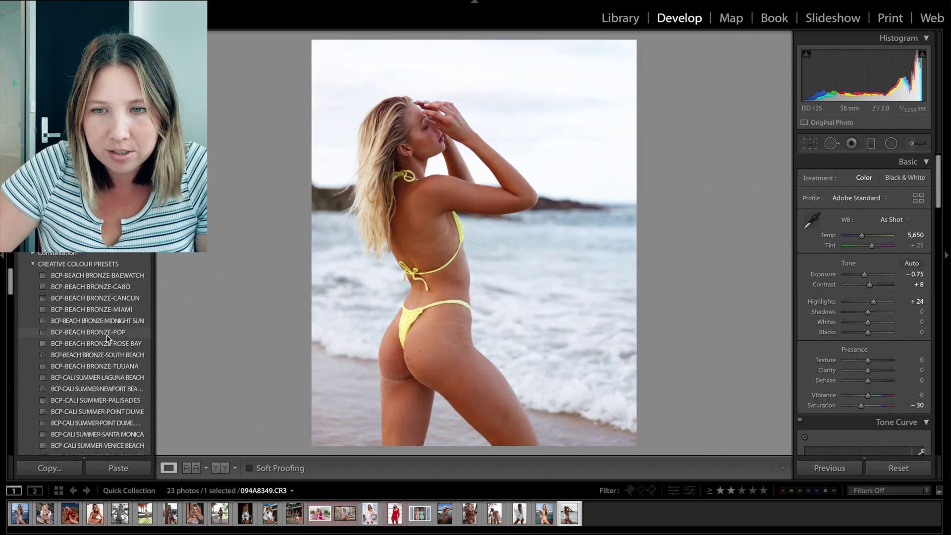
pyautogui.scroll(-3, 106, 334)
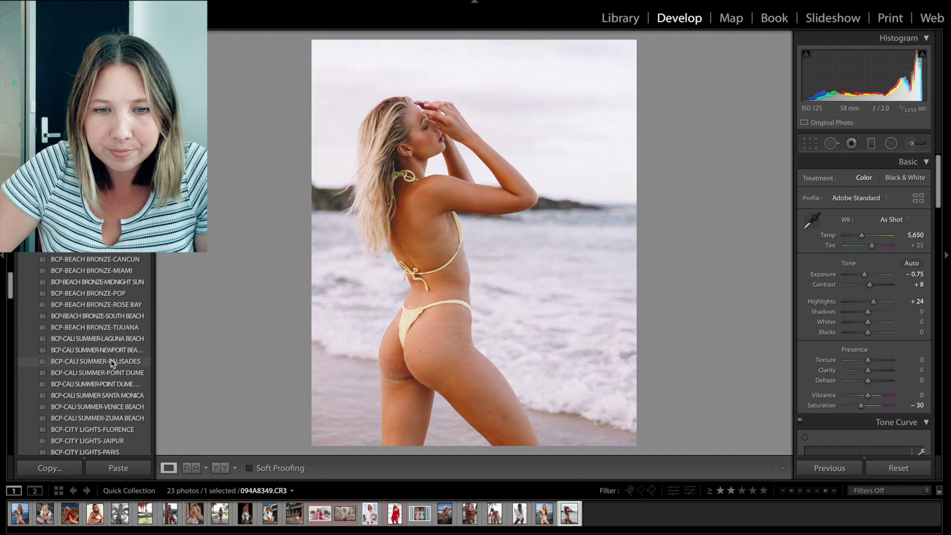
pyautogui.scroll(-1, 113, 364)
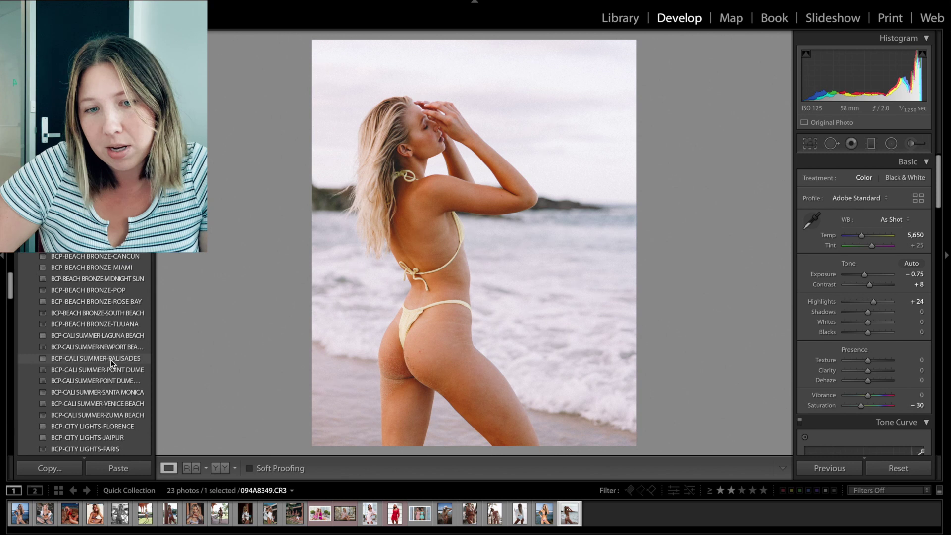
pyautogui.scroll(-5, 113, 364)
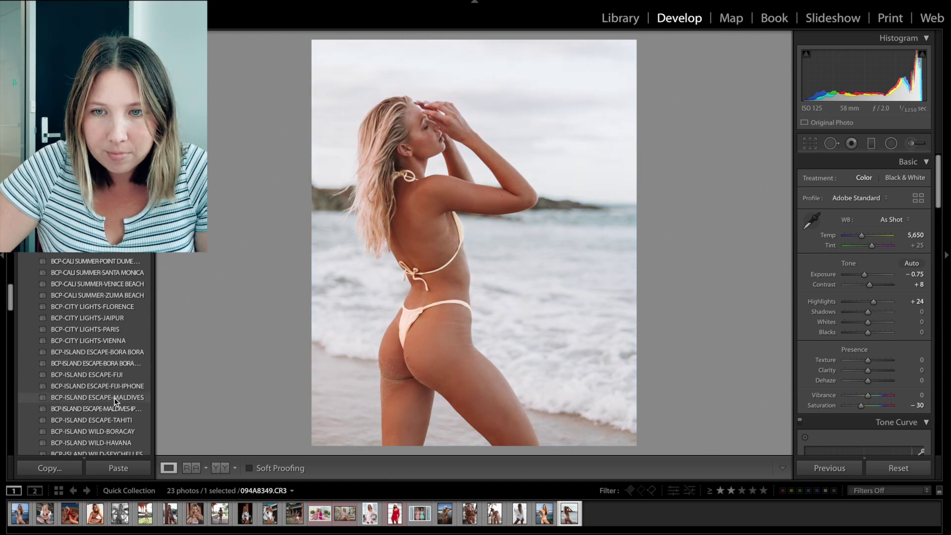
pyautogui.scroll(-3, 115, 402)
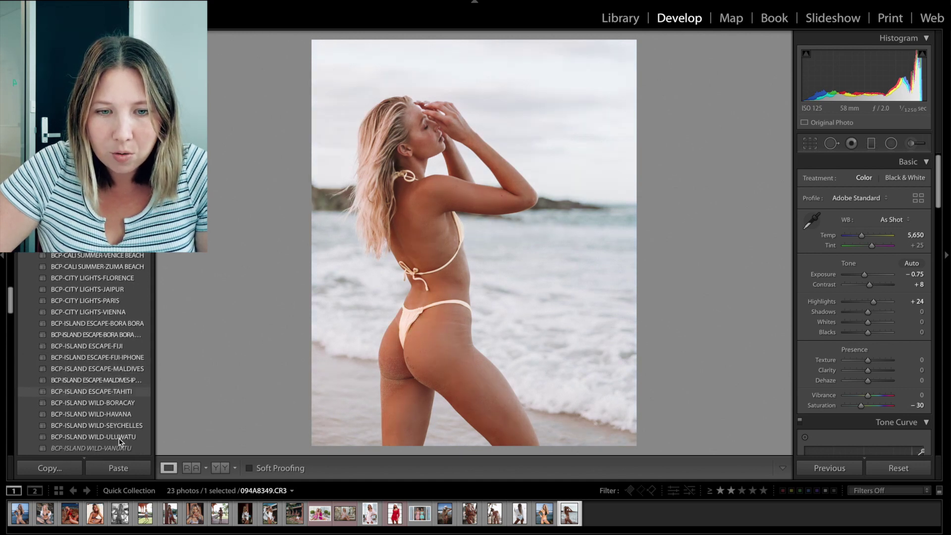
pyautogui.click(118, 425)
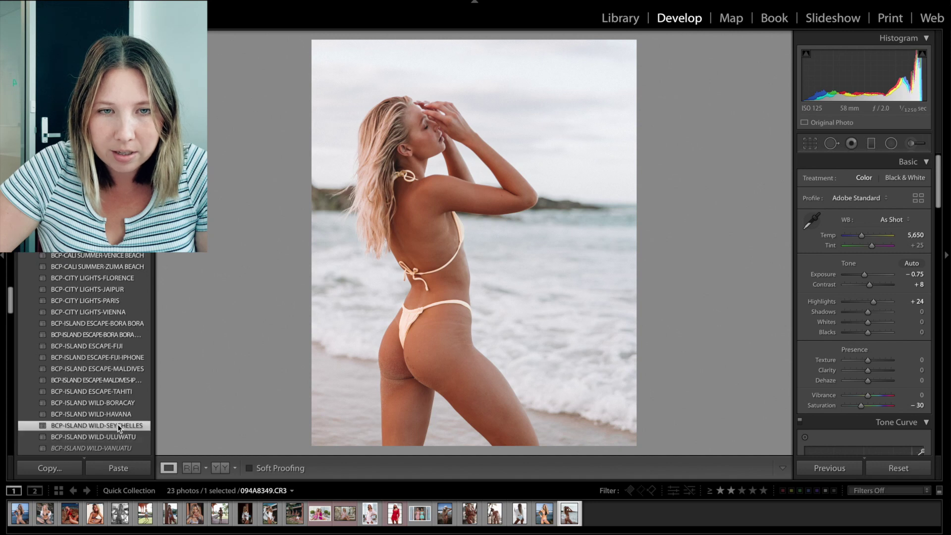
pyautogui.moveTo(866, 274); pyautogui.dragTo(863, 275)
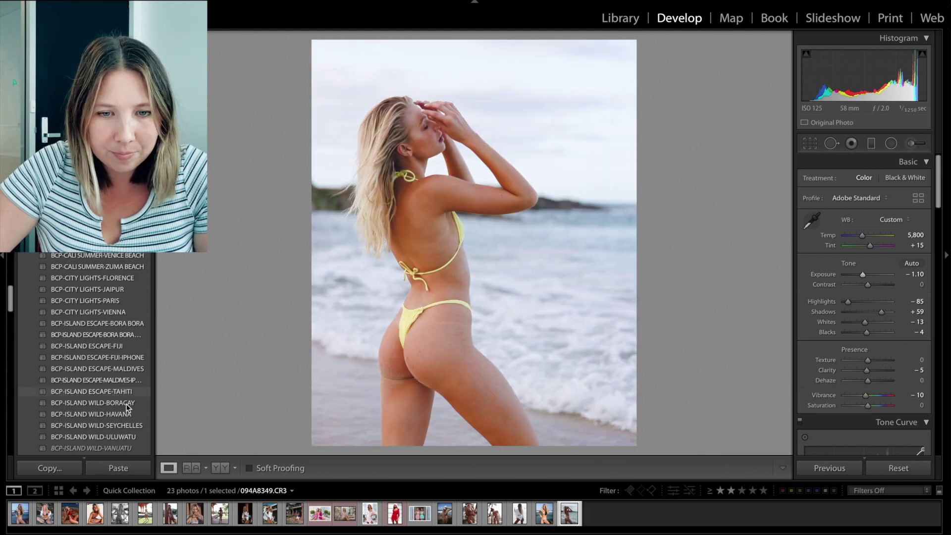
# Step: Apply the BCP-Island Escape-Bora Bora preset to the yellow bikini photo with exposure −0.65 and temperature 5,045
pyautogui.click(125, 324)
pyautogui.moveTo(869, 275); pyautogui.dragTo(866, 275)
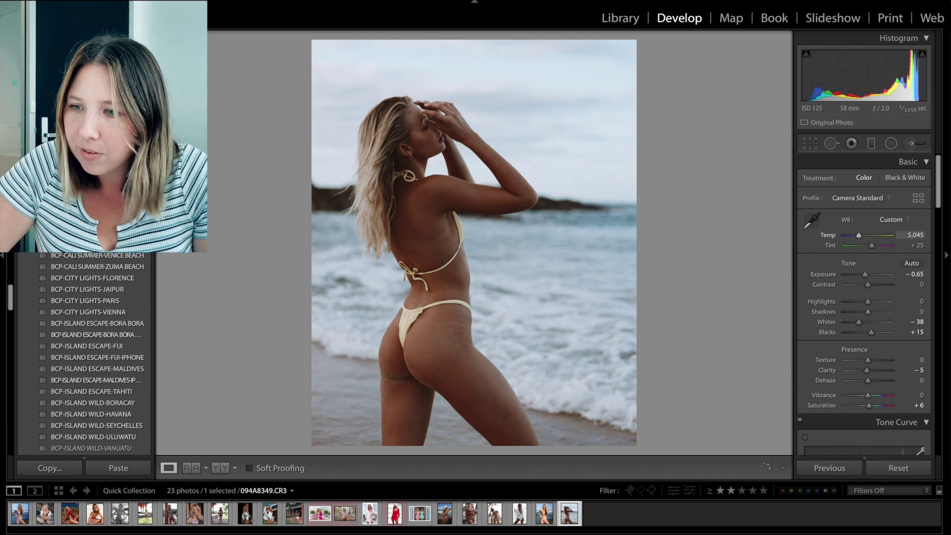
# Step: Try temperature 4,554 on the yellow bikini photo and preview the BCP Luxe Collection and Middle East presets
pyautogui.moveTo(858, 236); pyautogui.dragTo(856, 236)
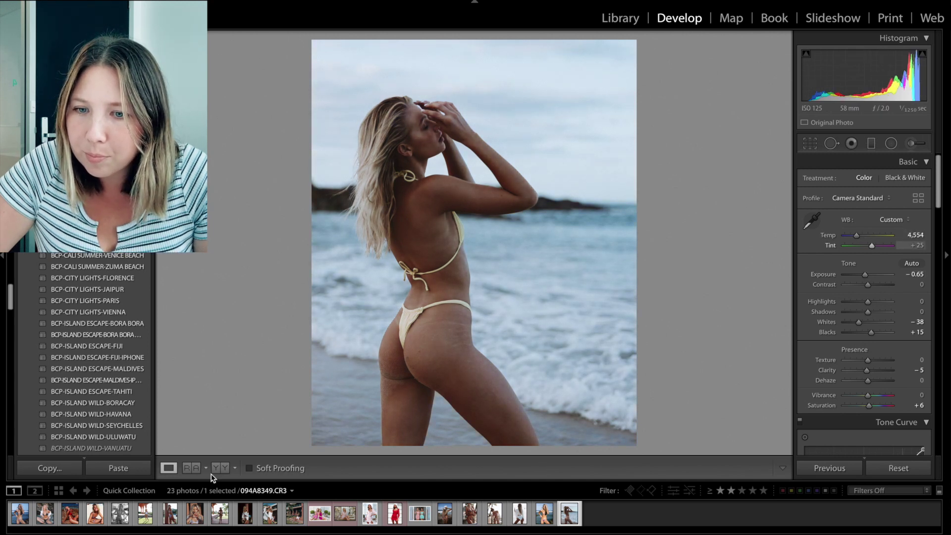
pyautogui.scroll(-2, 120, 404)
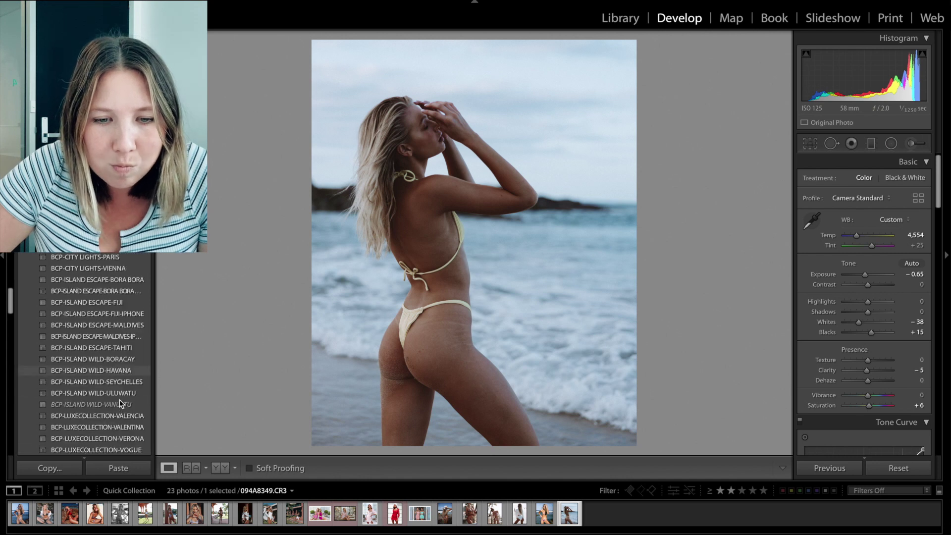
pyautogui.scroll(-2, 120, 404)
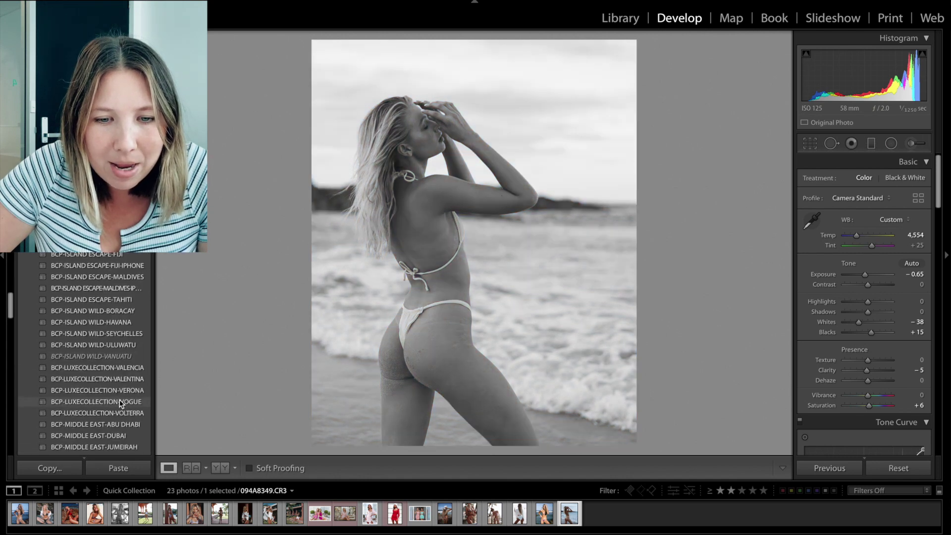
pyautogui.scroll(-2, 120, 403)
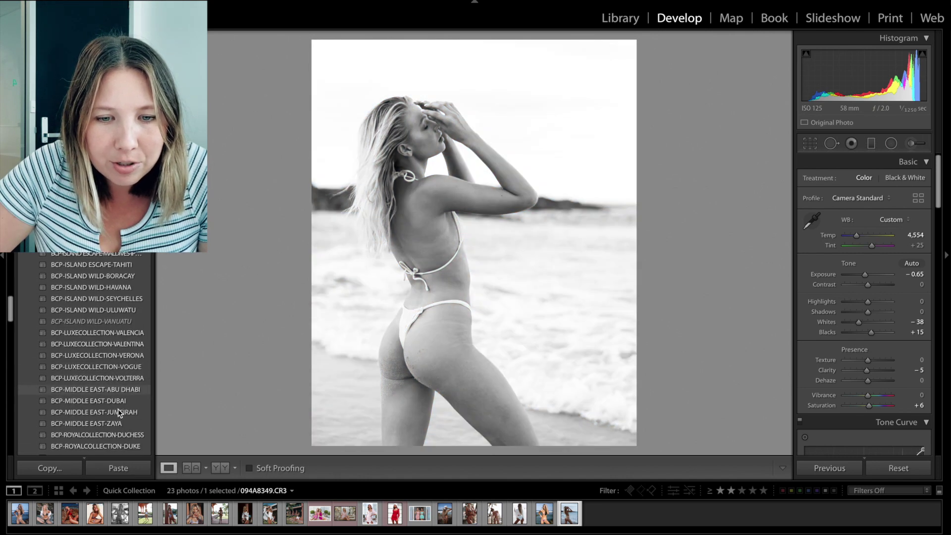
pyautogui.scroll(-1, 119, 411)
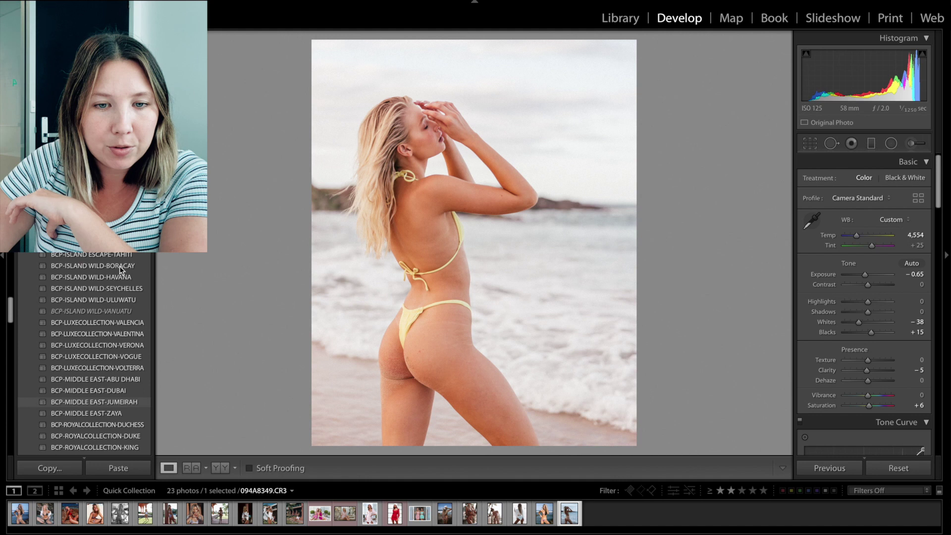
# Step: Apply the BCP-Island Wild-Seychelles preset to the yellow bikini photo with exposure −0.65 and temperature 5,537
pyautogui.scroll(1, 117, 283)
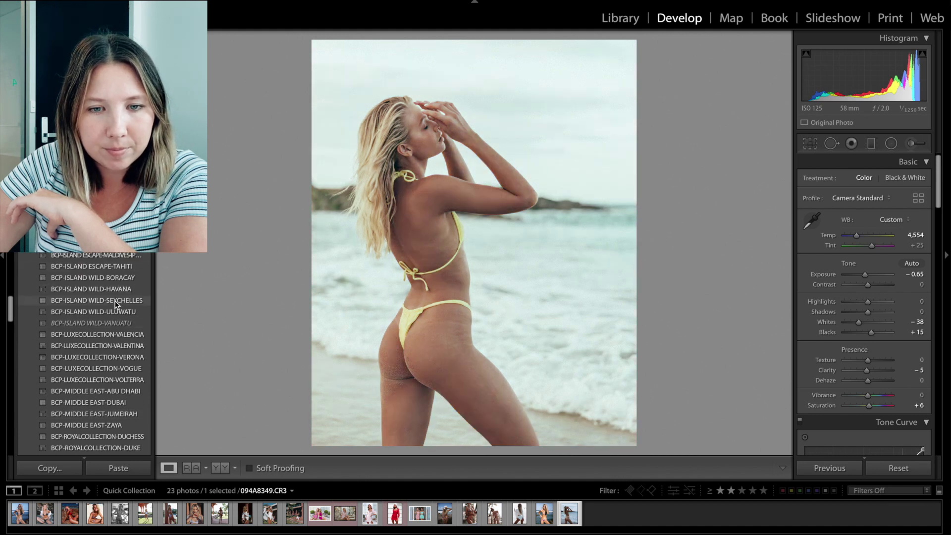
pyautogui.click(117, 304)
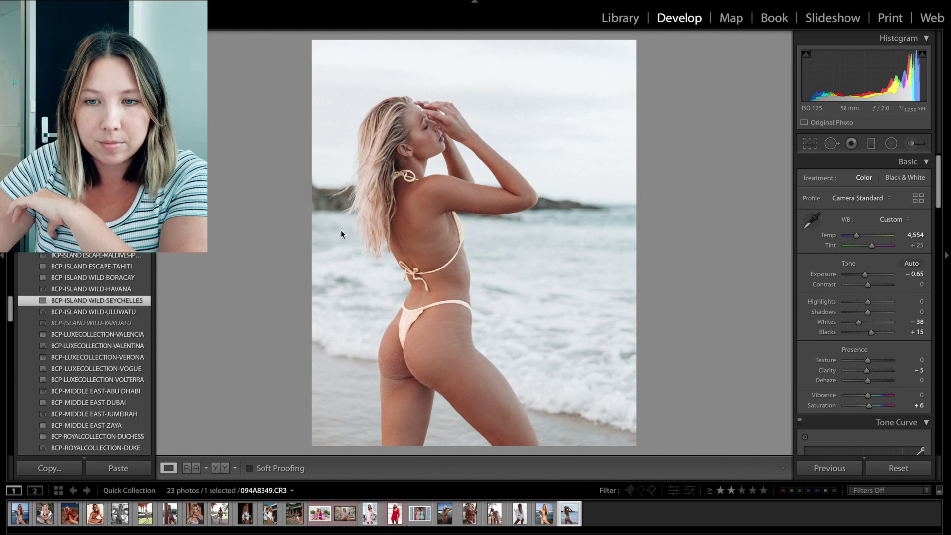
pyautogui.moveTo(919, 276); pyautogui.dragTo(911, 275)
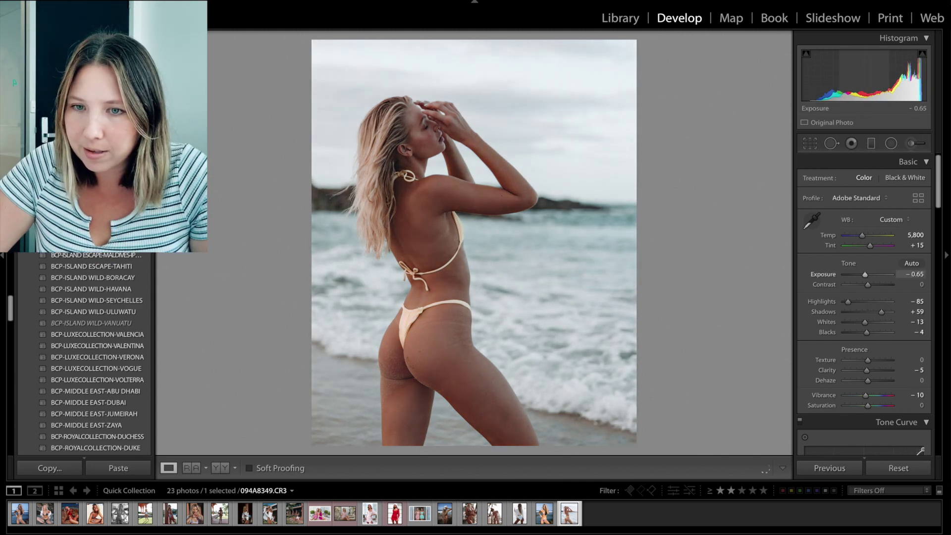
pyautogui.moveTo(913, 237); pyautogui.dragTo(914, 236)
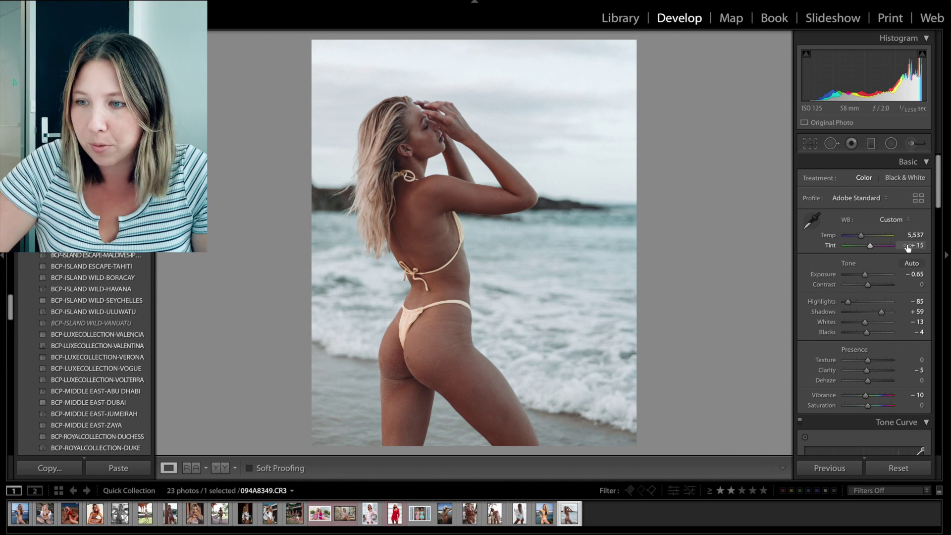
# Step: Set the yellow bikini photo's contrast to +9 and its exposure to −0.55
pyautogui.moveTo(869, 284); pyautogui.dragTo(870, 285)
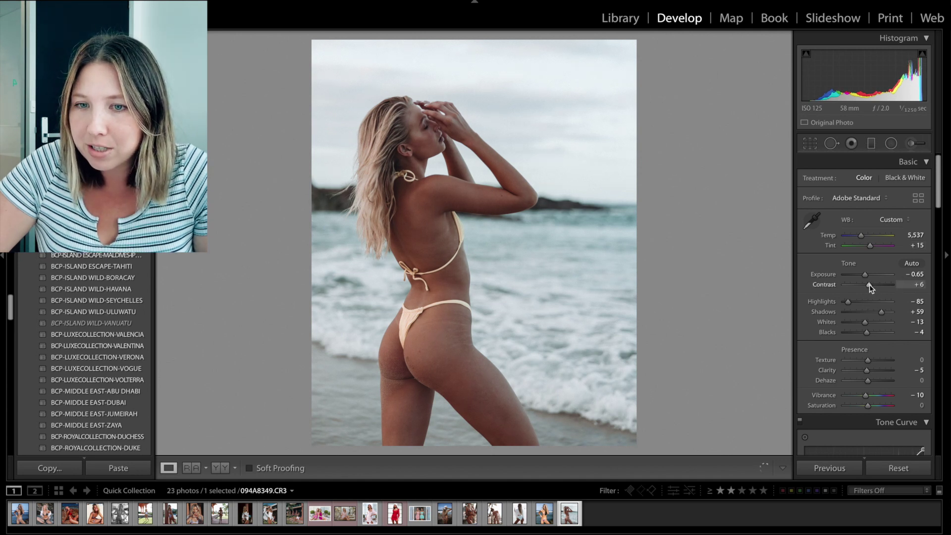
pyautogui.click(914, 273)
pyautogui.press('Up')
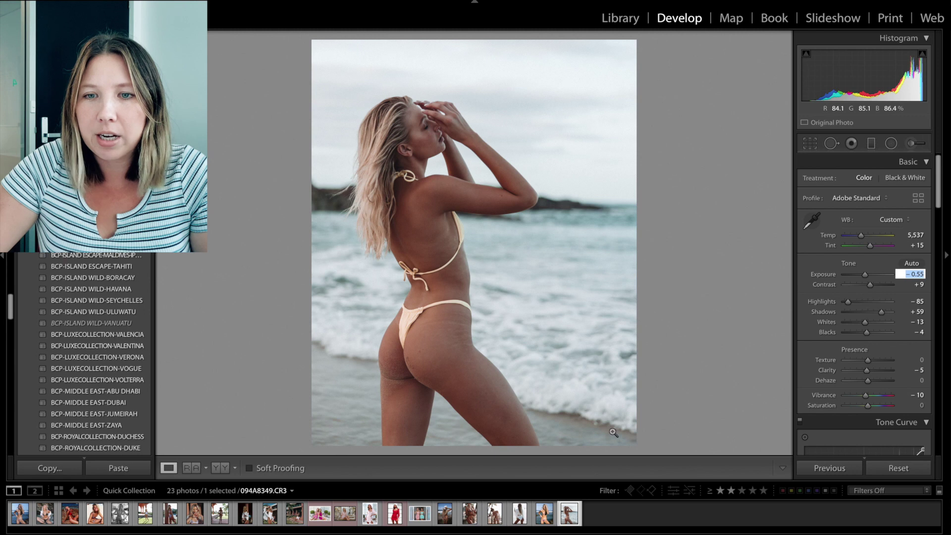
pyautogui.press('Return')
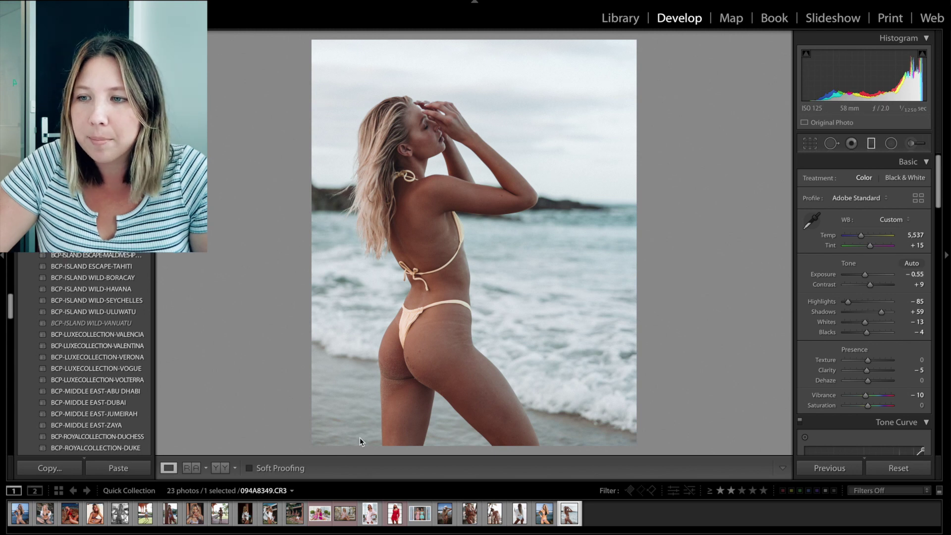
# Step: Add a slanted graduated filter running from the photo's lower edge up to its top edge, with exposure −0.20
pyautogui.press('m')
pyautogui.moveTo(391, 444)
pyautogui.mouseDown()
pyautogui.moveTo(452, 180)
pyautogui.moveTo(508, 40)
pyautogui.mouseUp()
pyautogui.doubleClick(831, 219)
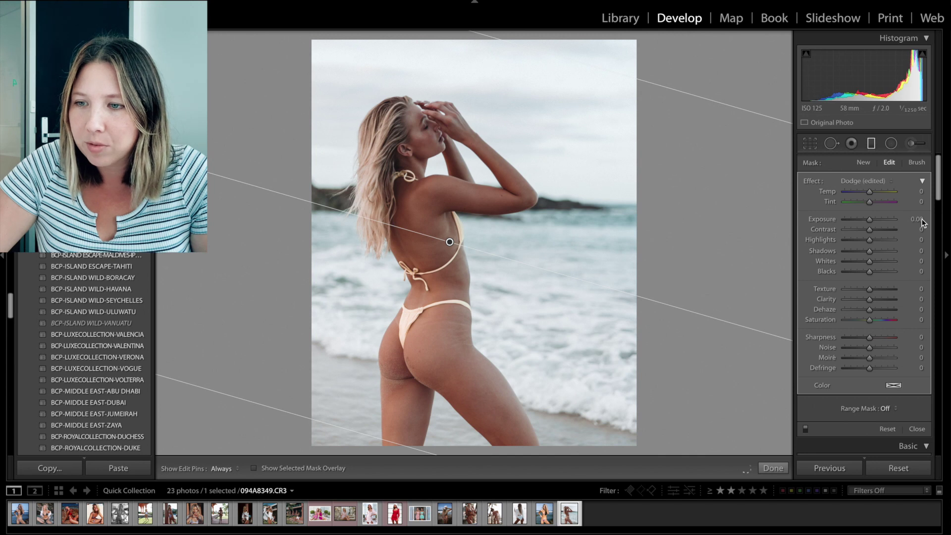
pyautogui.click(918, 218)
pyautogui.press('Down')
pyautogui.press('Down')
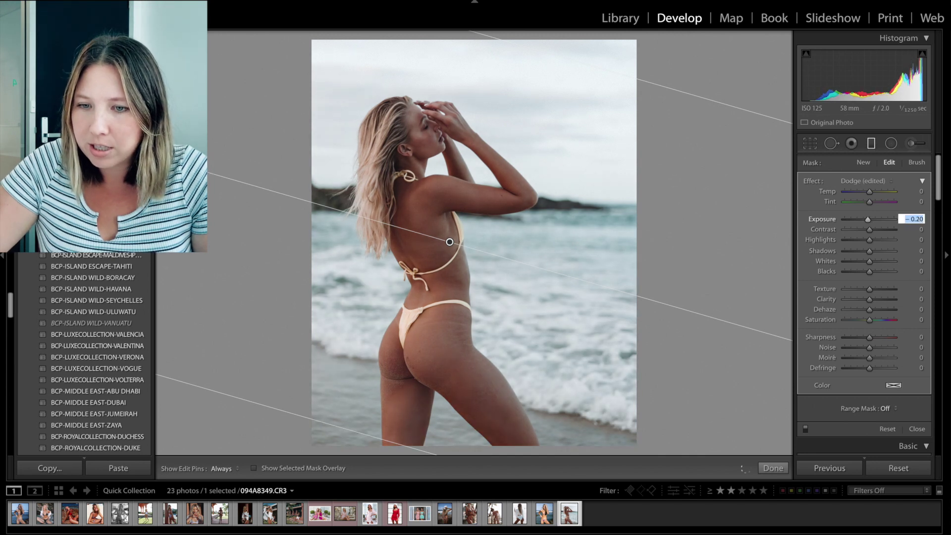
pyautogui.click(914, 429)
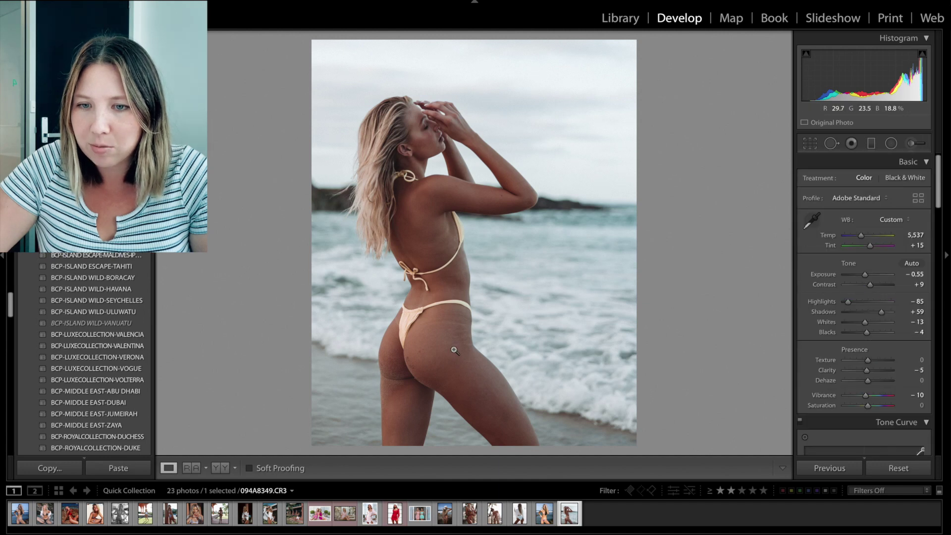
# Step: Review the HSL saturation and luminance settings of the yellow bikini photo
pyautogui.scroll(-10, 890, 302)
pyautogui.click(852, 299)
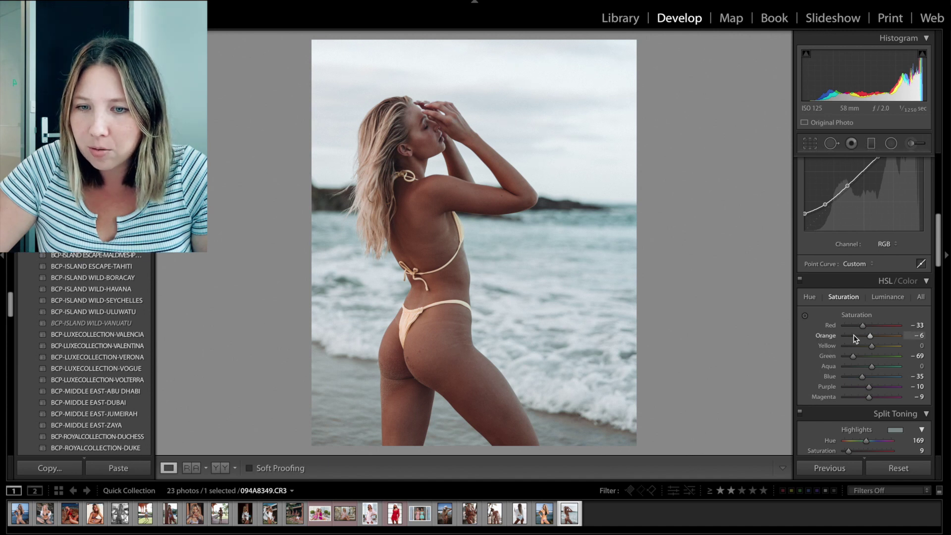
pyautogui.click(883, 299)
pyautogui.click(851, 298)
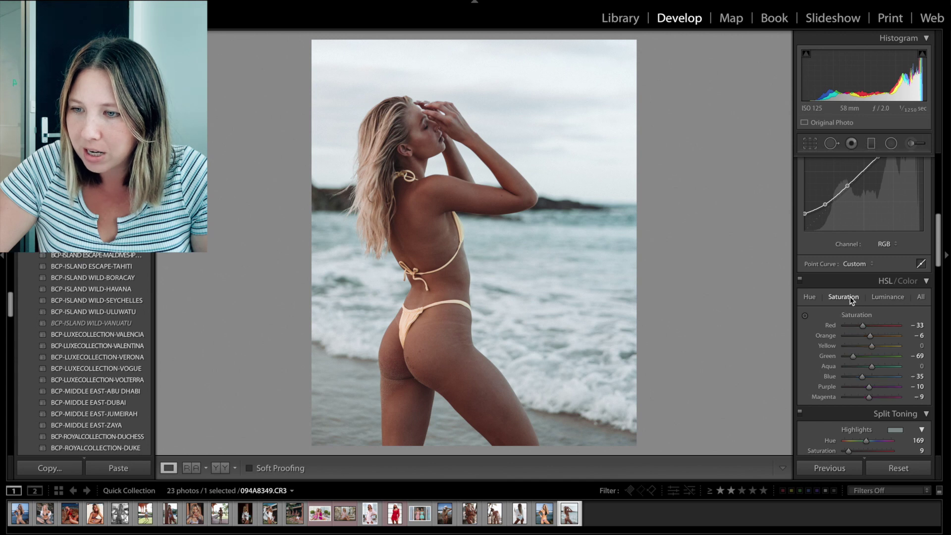
# Step: Check the grain settings against the woman's face and hair and set the sharpening amount to 69
pyautogui.click(411, 149)
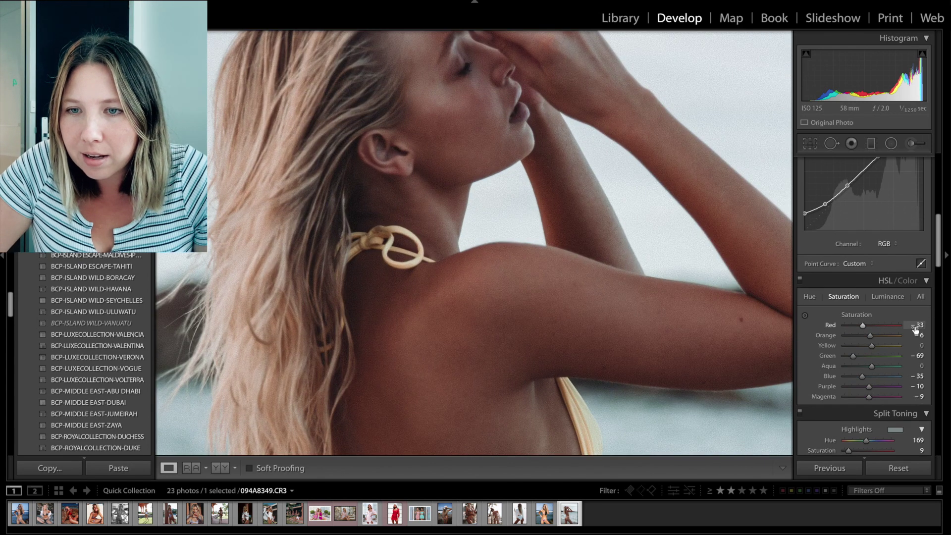
pyautogui.scroll(-10, 916, 328)
pyautogui.click(860, 268)
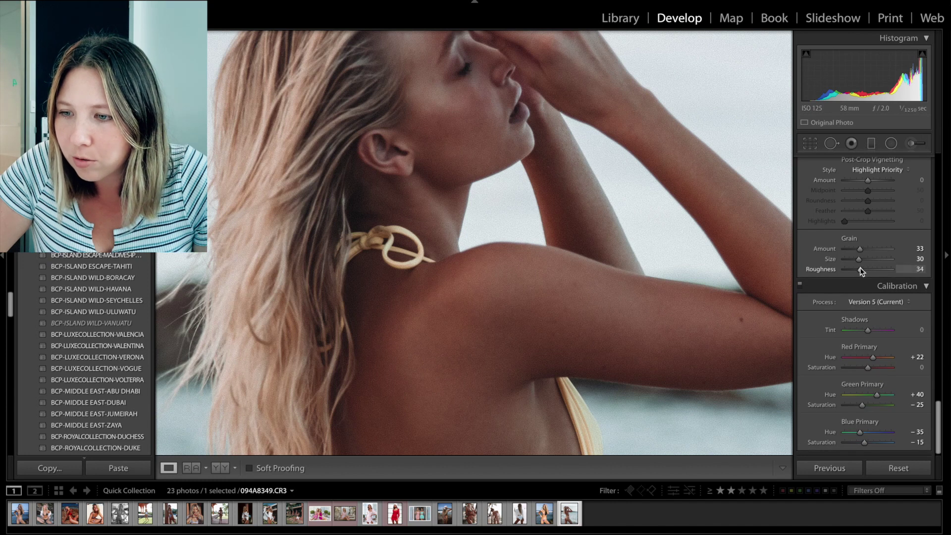
pyautogui.scroll(5, 867, 268)
pyautogui.scroll(8, 866, 271)
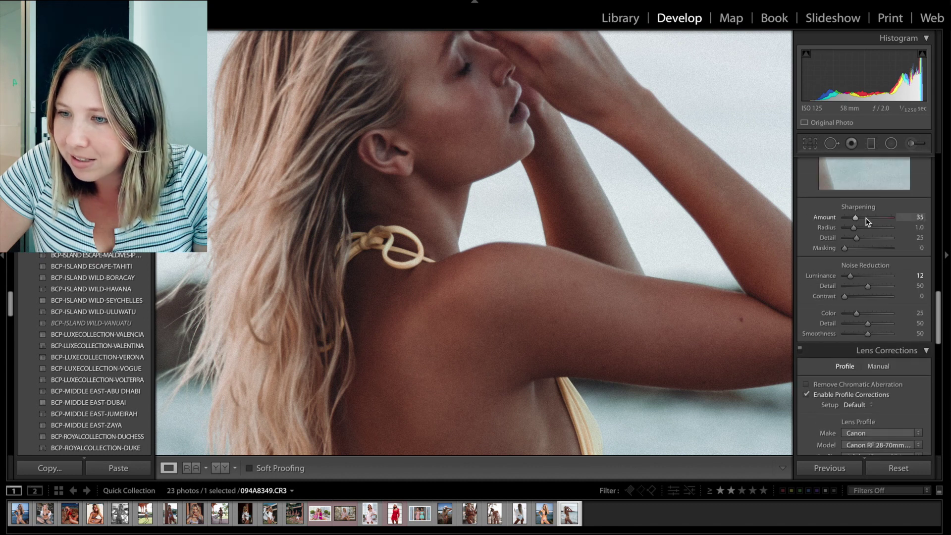
# Step: Compare the before and after versions of the yellow bikini photo at the woman's face and hands
pyautogui.press('\\')
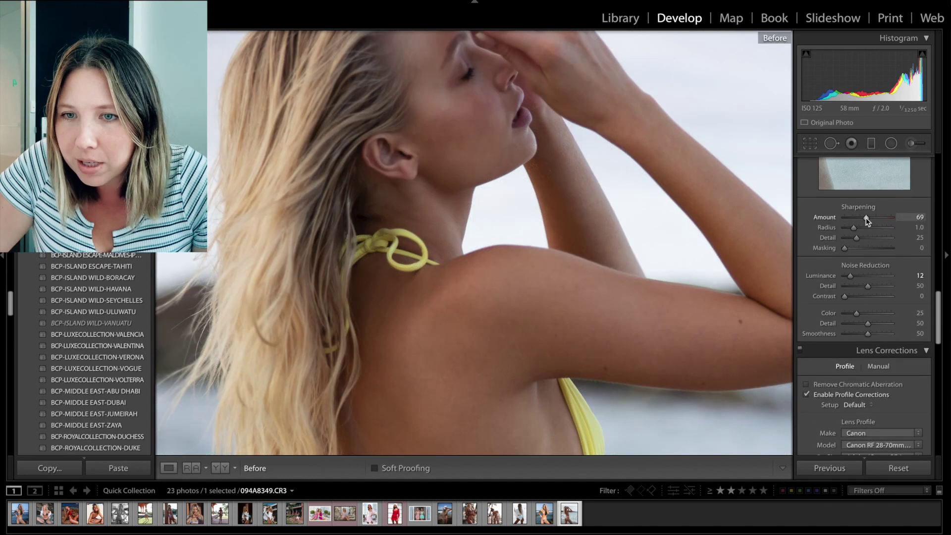
pyautogui.moveTo(622, 140); pyautogui.dragTo(605, 206)
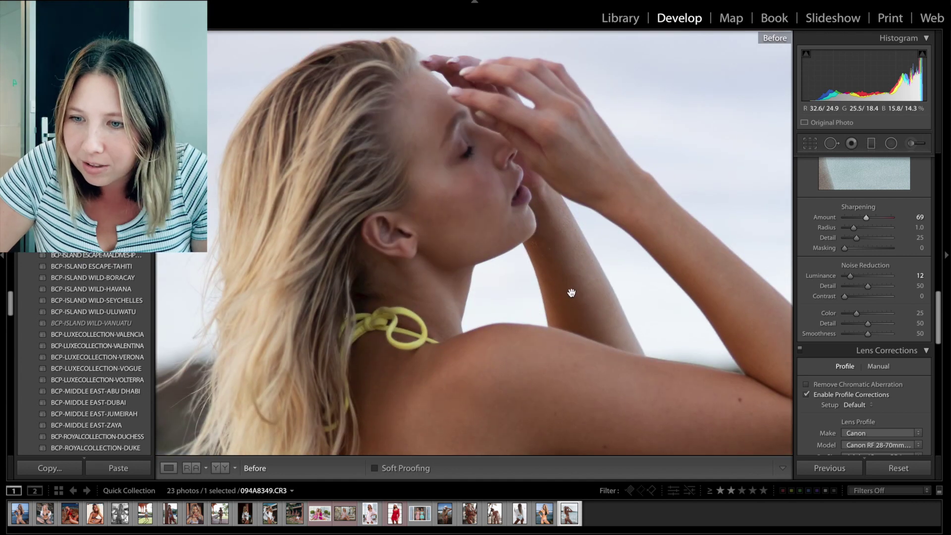
pyautogui.press('\\')
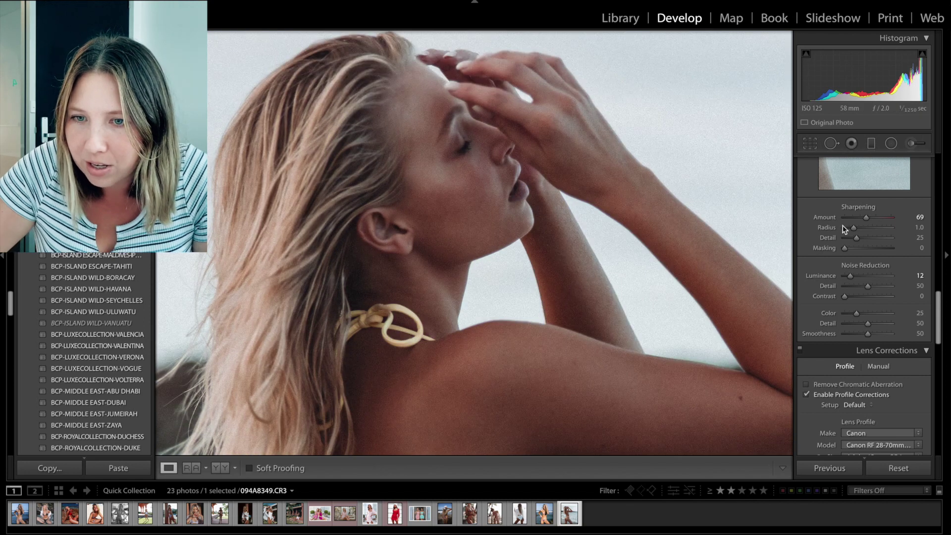
pyautogui.press('z')
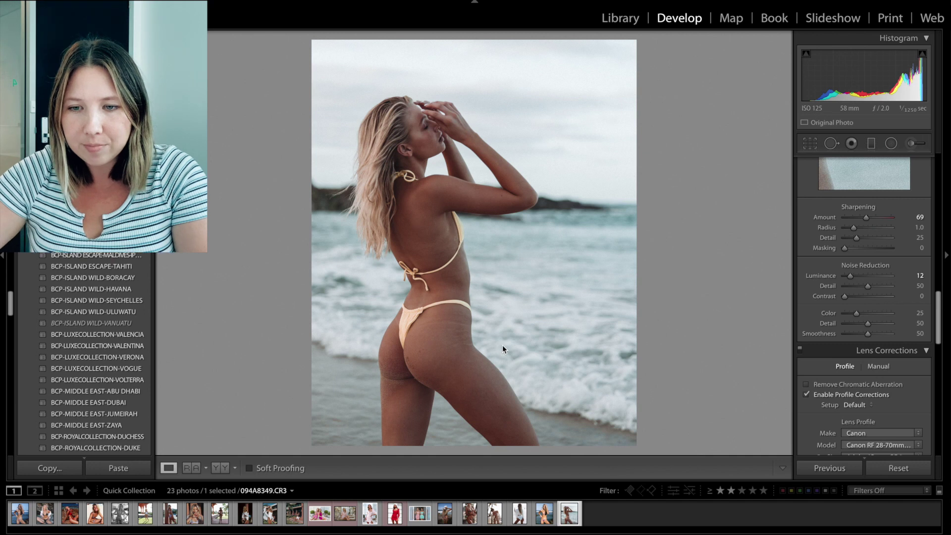
# Step: Show the Quick Collection photos in Survey view without the white-cap beach shot and the first photo, enlarging the viewing area
pyautogui.press('g')
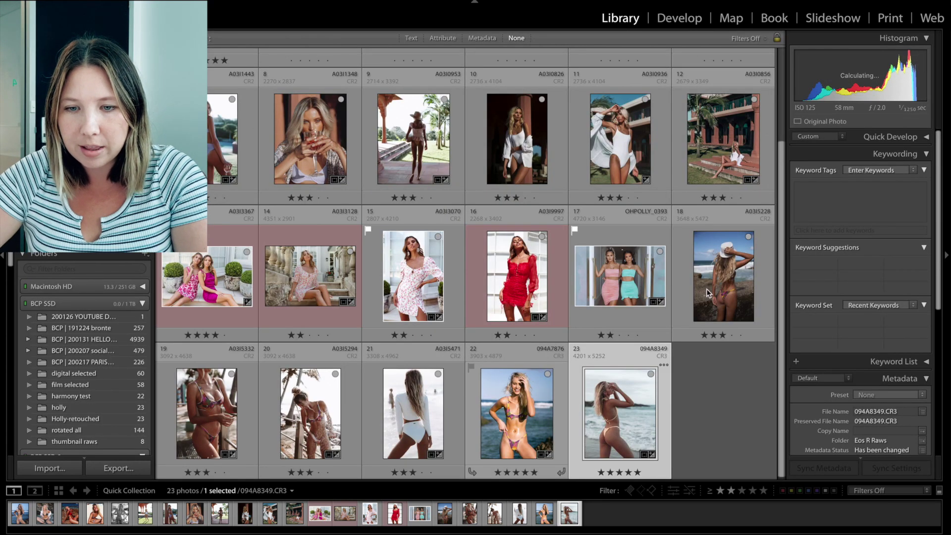
pyautogui.press('super+a')
pyautogui.keyDown('super'); pyautogui.click(720, 282); pyautogui.keyUp('super')
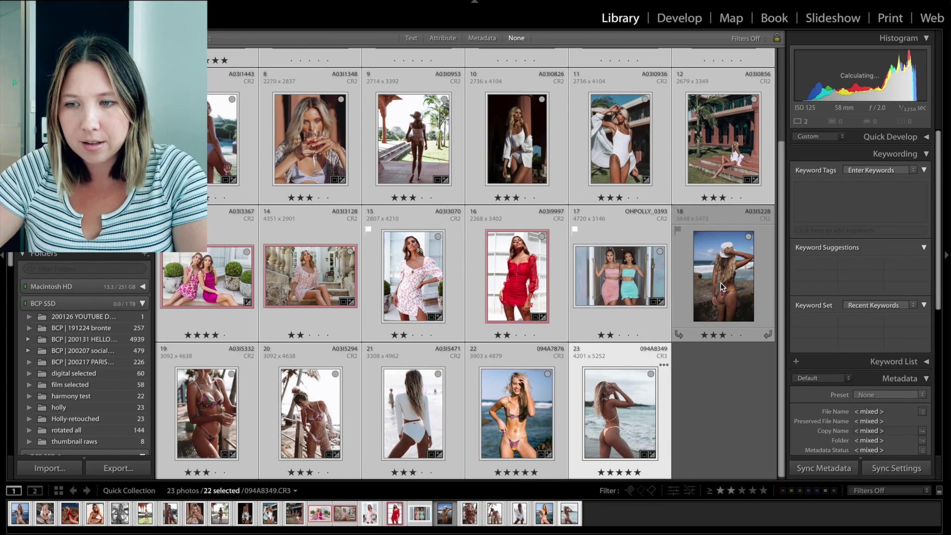
pyautogui.press('n')
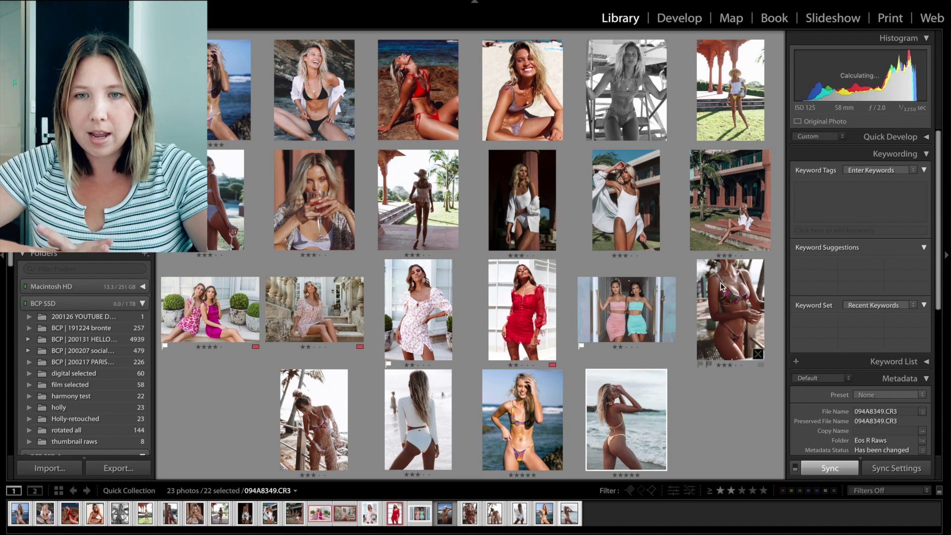
pyautogui.click(246, 133)
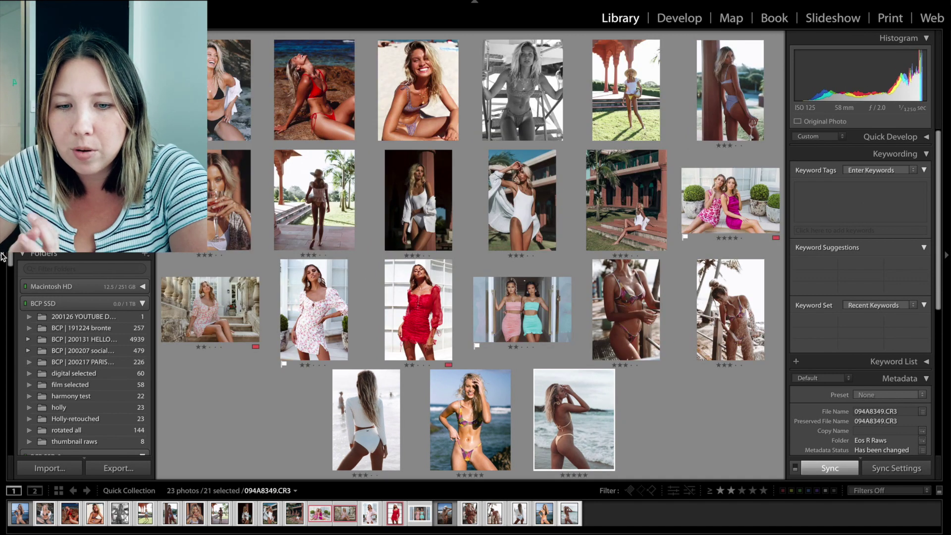
pyautogui.click(2, 256)
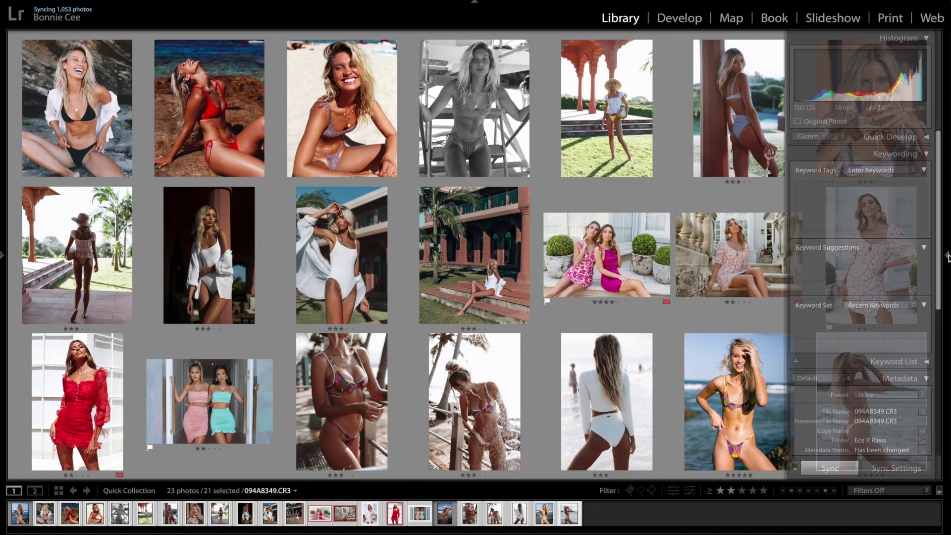